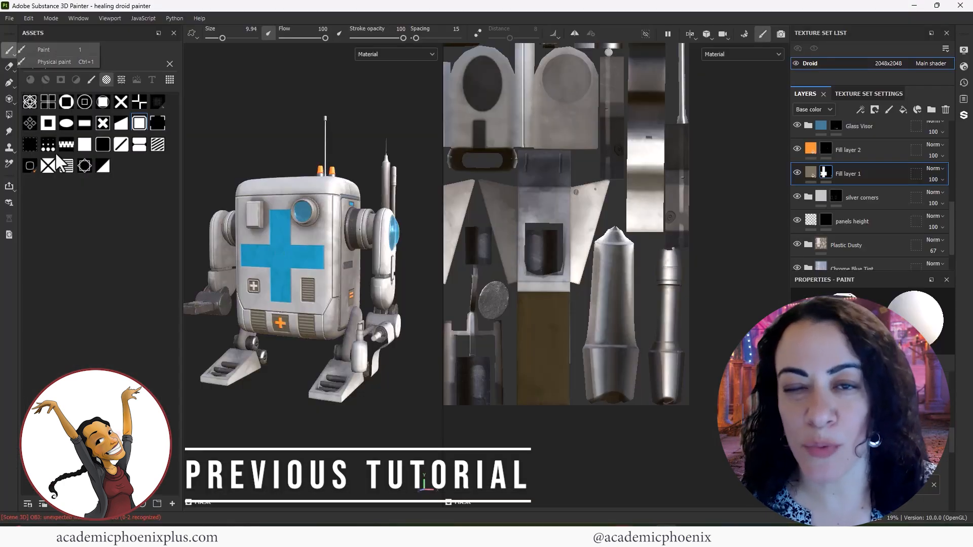
mouse_move(345, 242)
alt+mouse_down()
mouse_move(269, 244)
mouse_move(297, 256)
mouse_move(324, 249)
alt+mouse_up()
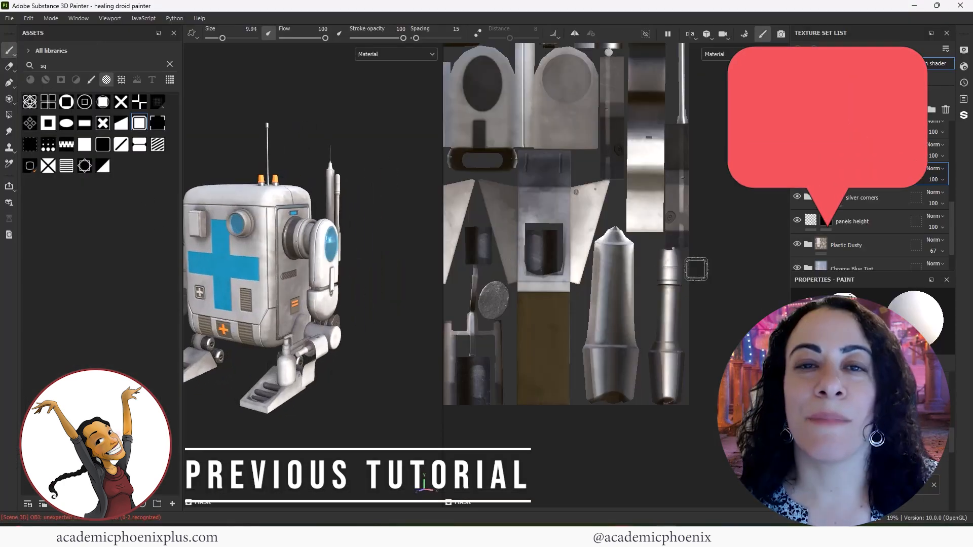
alt+middle_drag(697, 269, 680, 249)
click(9, 114)
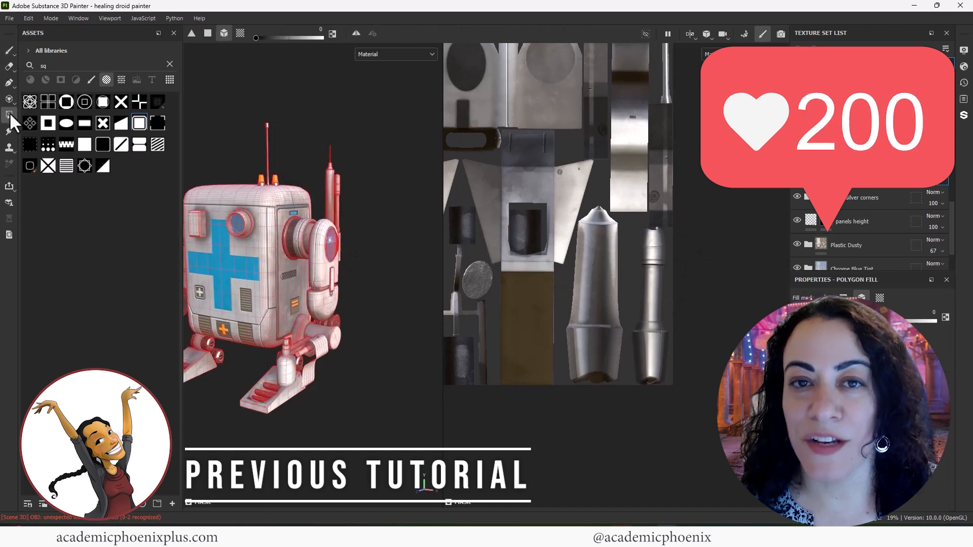
alt+drag(398, 266, 387, 276)
alt+right_drag(692, 288, 747, 312)
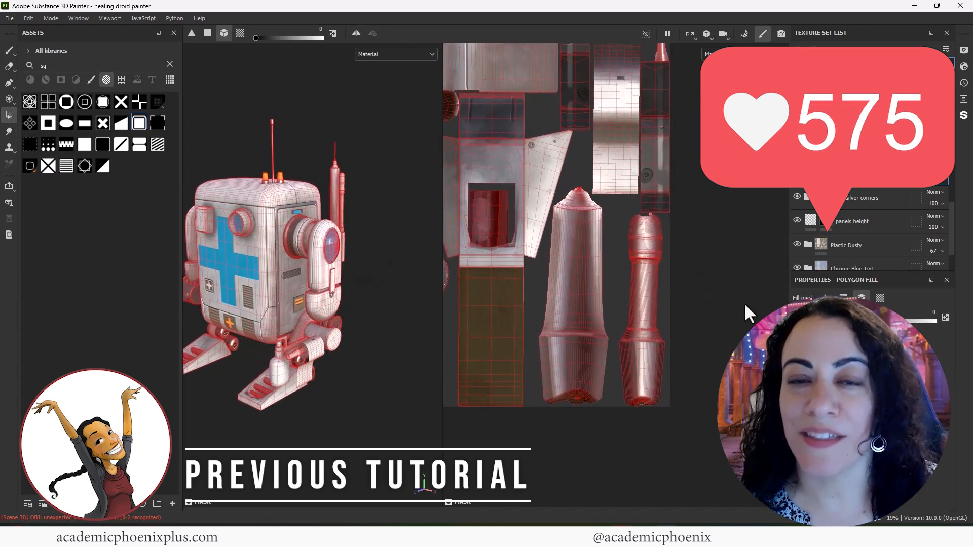
alt+middle_drag(747, 313, 767, 327)
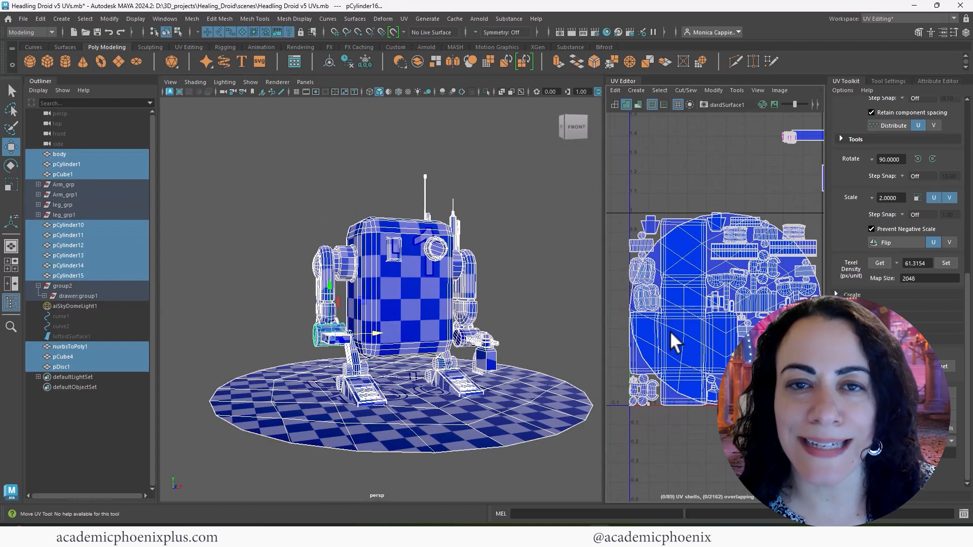
right_click(677, 369)
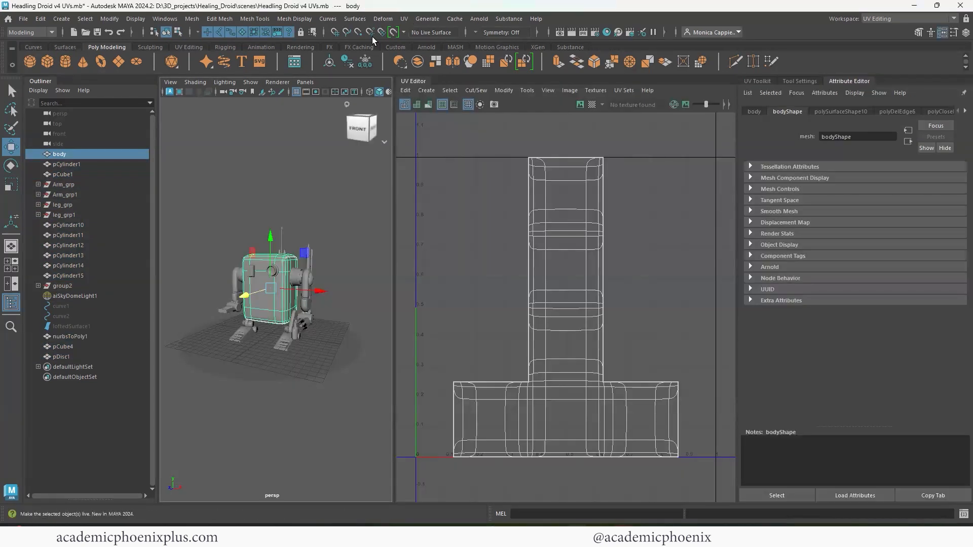
Apply an automatic UV projection to the body mesh and show it without smoothing
click(404, 20)
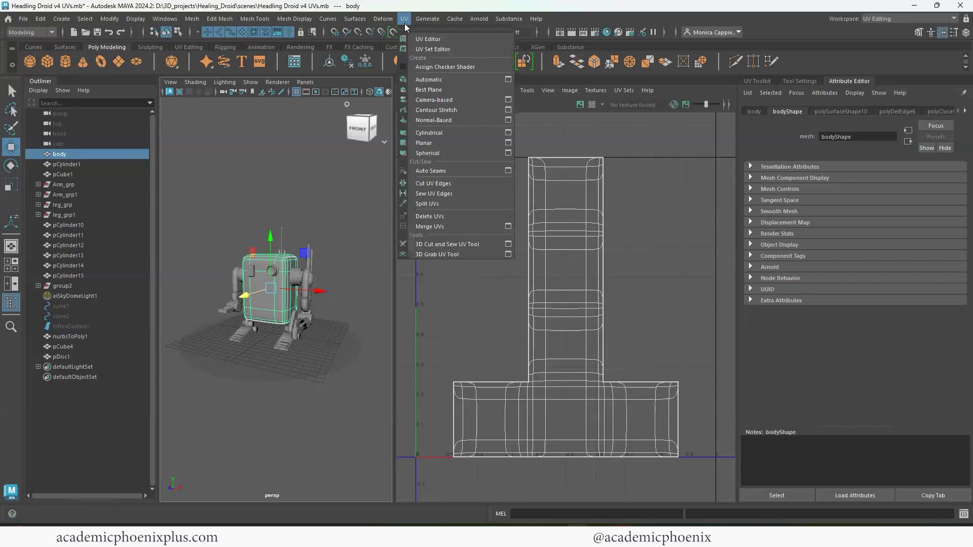
click(423, 79)
drag(367, 399, 369, 401)
key(1)
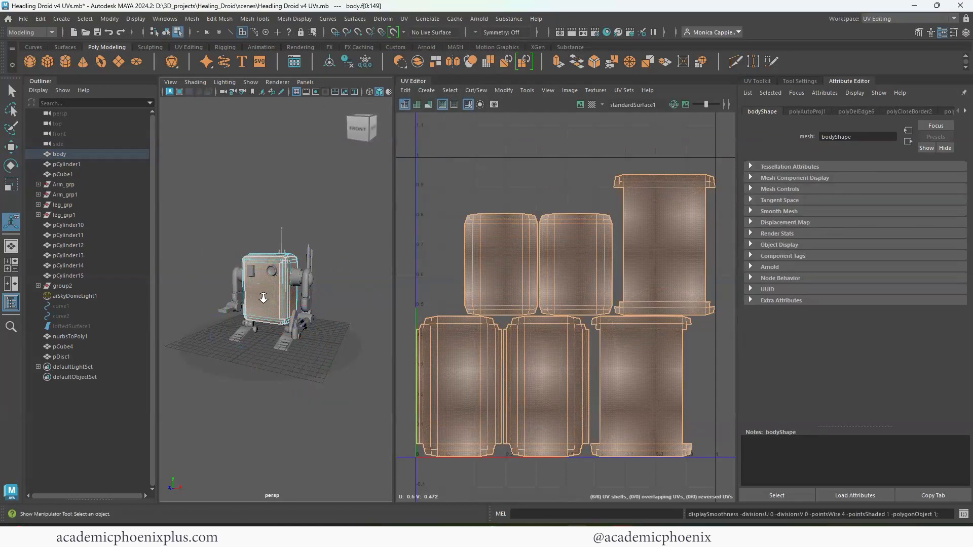
Move and sew the side UV shell onto the front shell along the vertical edges of the body's right front corner
alt+right_drag(263, 298, 291, 254)
alt+middle_drag(291, 254, 291, 285)
right_drag(294, 253, 299, 213)
click(307, 168)
shift+click(313, 162)
shift+click(320, 155)
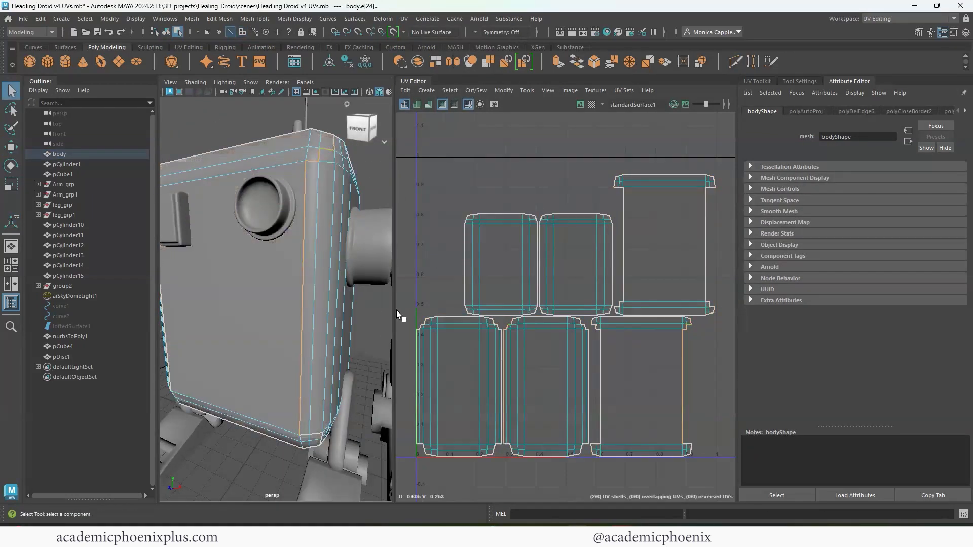
shift+right_drag(550, 228, 547, 254)
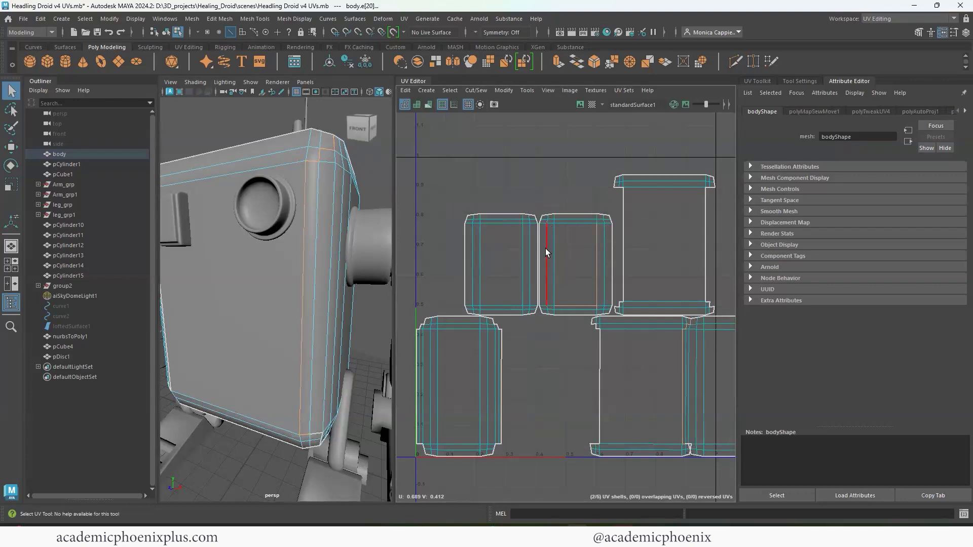
Move and sew the other side UV shell onto the front shell along the opposite vertical front corner
alt+drag(329, 356, 280, 226)
click(257, 251)
alt+middle_drag(272, 395, 264, 311)
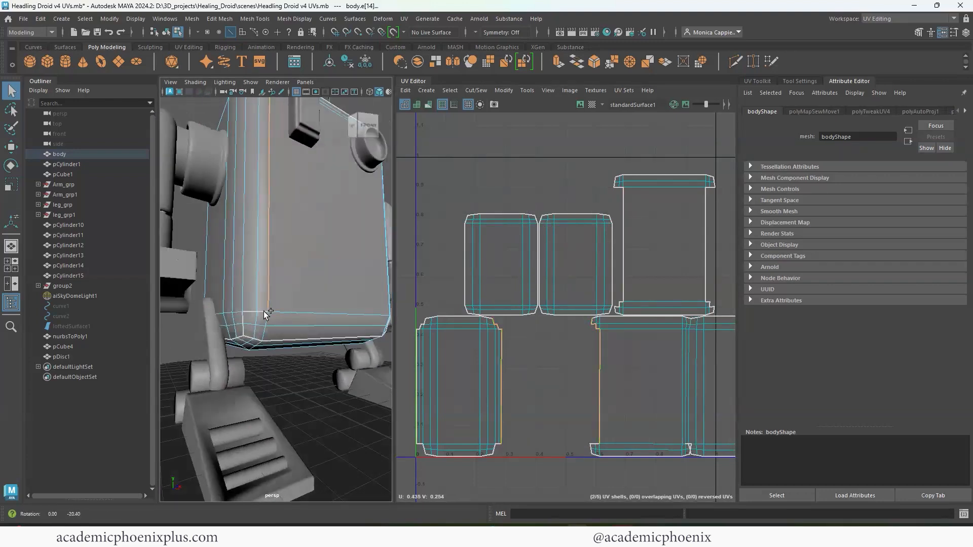
shift+click(263, 314)
shift+click(251, 314)
shift+right_drag(677, 300, 674, 327)
Rotate the joined front and side UV shell until it is upright and move it down clear of the other shells
alt+middle_drag(566, 294, 512, 231)
alt+right_drag(563, 284, 414, 319)
double_click(525, 321)
click(659, 208)
key(e)
double_click(596, 296)
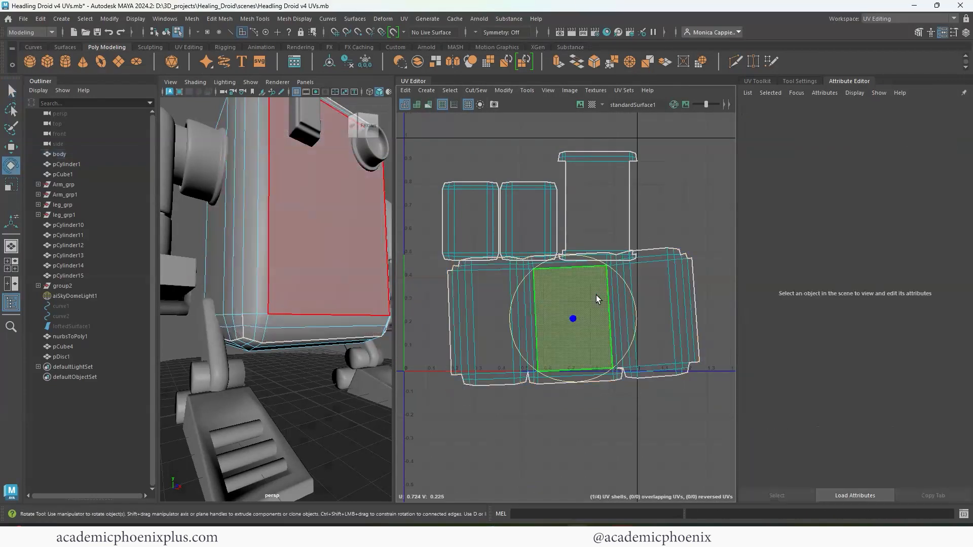
drag(627, 284, 631, 288)
key(w)
drag(574, 315, 570, 344)
Move and sew the body's top UV shell onto the upper edge of the front panel
alt+drag(249, 308, 244, 357)
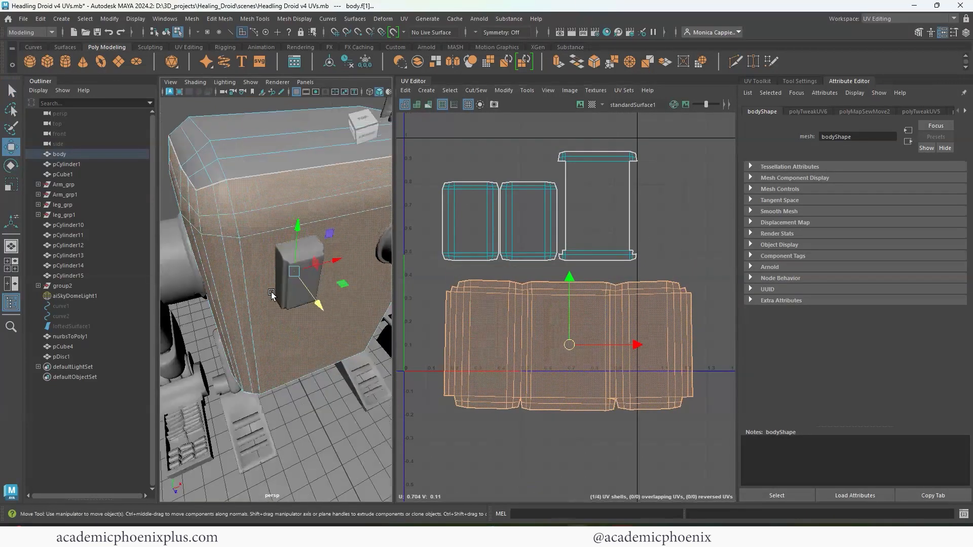
alt+right_drag(272, 294, 242, 285)
alt+drag(282, 282, 287, 292)
right_drag(288, 289, 289, 264)
click(243, 296)
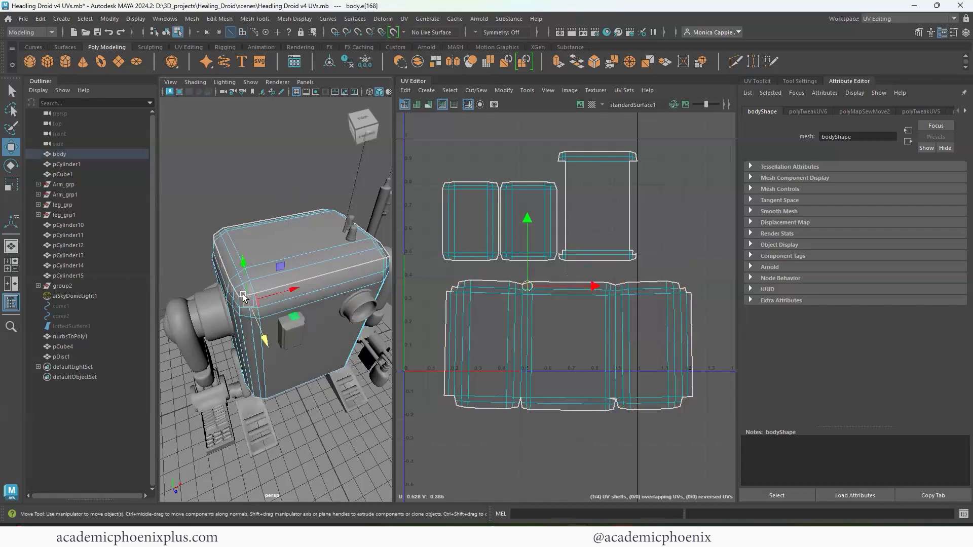
click(239, 293)
alt+drag(319, 288, 251, 292)
shift+double_click(321, 312)
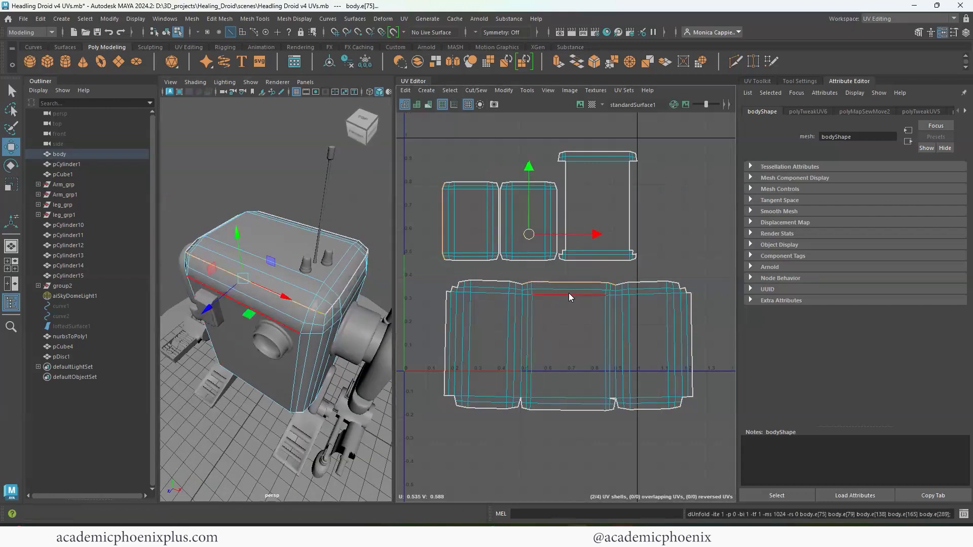
shift+right_drag(569, 289, 529, 282)
Move and sew the body's bottom UV shell onto the lower edge of the front panel
alt+drag(271, 383, 315, 322)
click(215, 391)
alt+drag(304, 380, 281, 380)
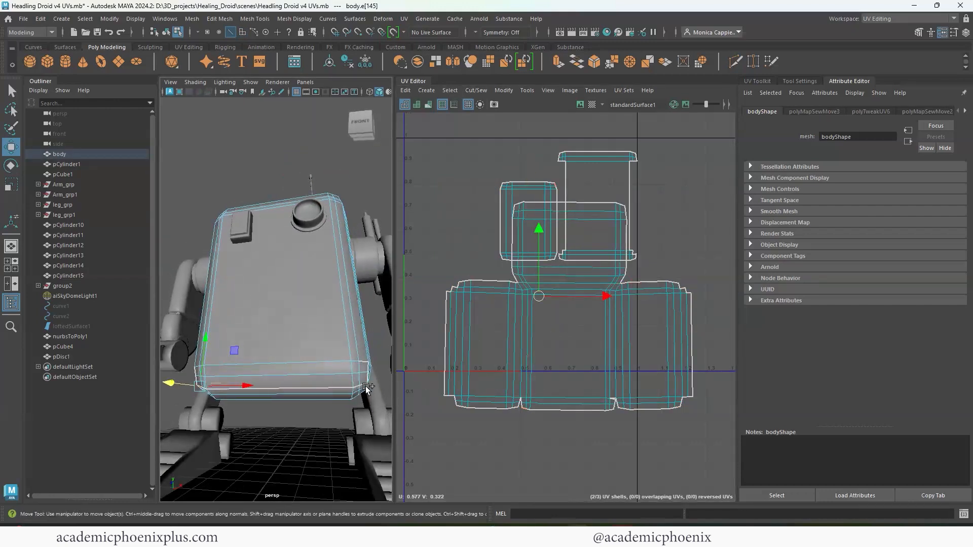
shift+double_click(366, 388)
shift+right_drag(679, 346, 642, 338)
Move and sew the back UV shell onto the rear edge of the body's top panel
alt+drag(351, 248, 327, 278)
alt+right_drag(328, 278, 347, 266)
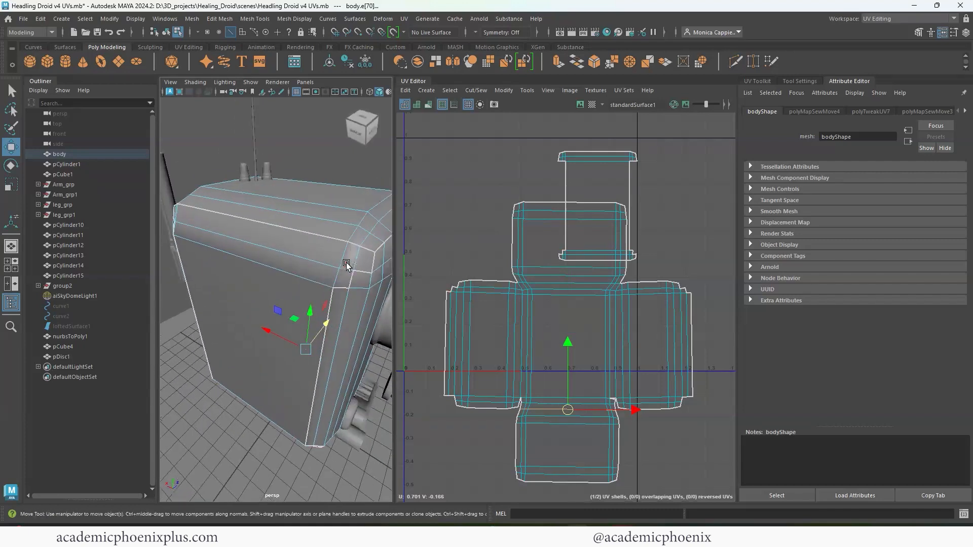
click(212, 211)
shift+right_drag(640, 294, 602, 286)
Unfold the joined body UV shell and sew its split corner edges beside the back, top, side and bottom panels
right_drag(562, 256, 462, 282)
double_click(565, 279)
scroll(591, 203, up, 5)
right_drag(693, 253, 690, 227)
scroll(634, 239, up, 1)
click(614, 239)
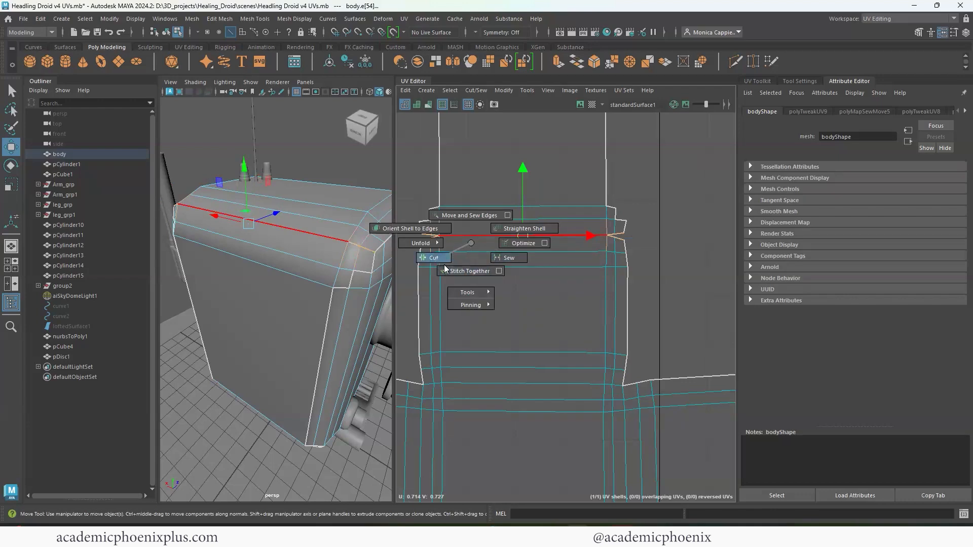
shift+right_drag(500, 257, 502, 258)
alt+middle_drag(674, 395, 587, 268)
alt+middle_drag(538, 477, 617, 286)
key(g)
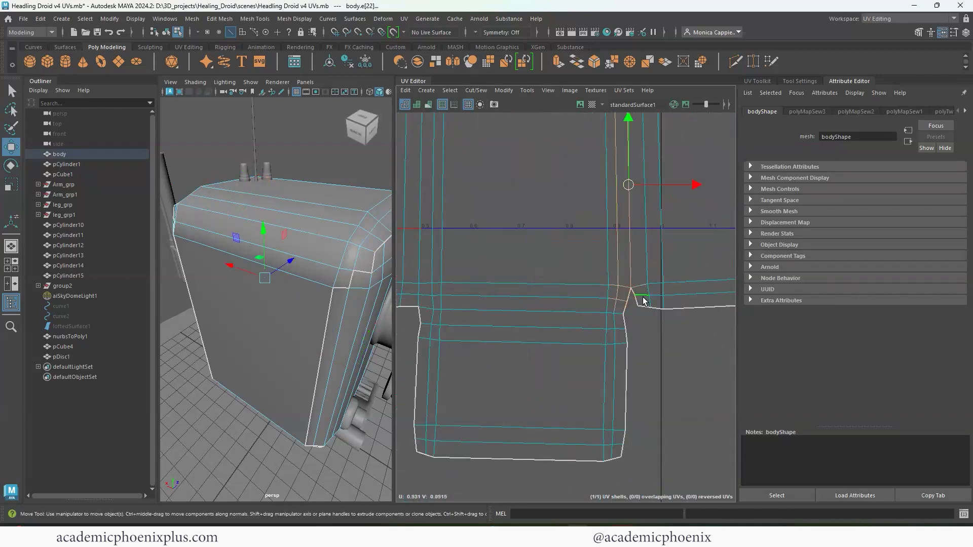
key(g)
Select the whole body UV shell, unfold it and move it to the left of the 0-1 UV tile
alt+middle_drag(470, 239, 537, 393)
scroll(513, 287, down, 5)
mouse_move(566, 287)
alt+middle_down()
mouse_move(522, 256)
mouse_move(561, 272)
alt+middle_up()
right_click(562, 278)
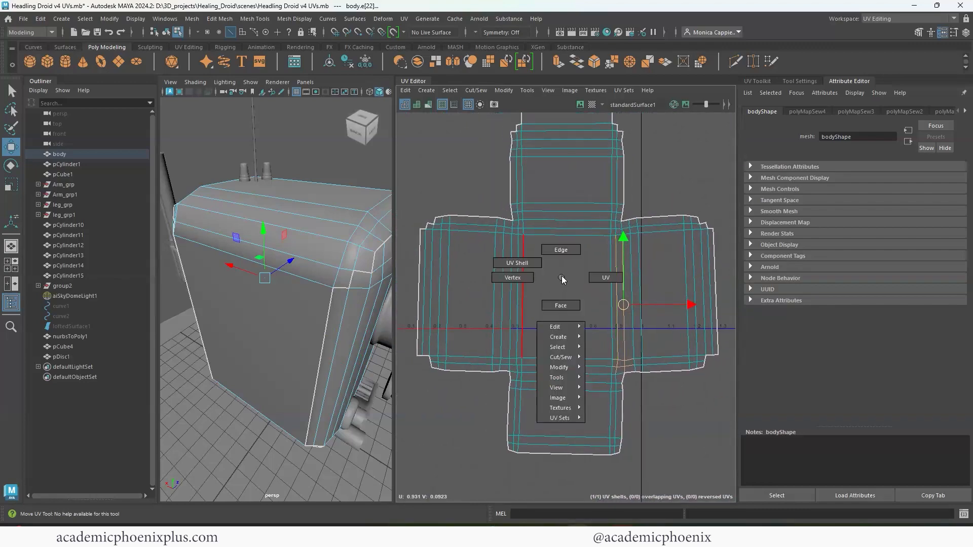
double_click(562, 300)
right_drag(561, 278, 448, 305)
scroll(593, 286, down, 5)
drag(584, 261, 438, 302)
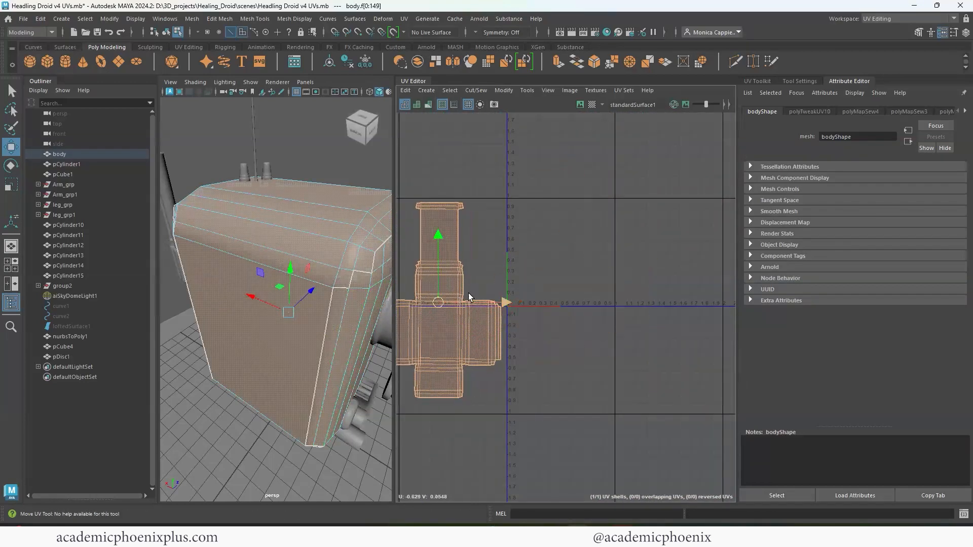
Cut the body UVs along the vertical edges in the middle of one rear corner
alt+drag(355, 298, 184, 293)
scroll(213, 284, down, 5)
right_drag(285, 256, 312, 220)
alt+drag(188, 274, 330, 306)
scroll(304, 309, up, 5)
alt+drag(207, 315, 282, 226)
right_drag(239, 384, 246, 195)
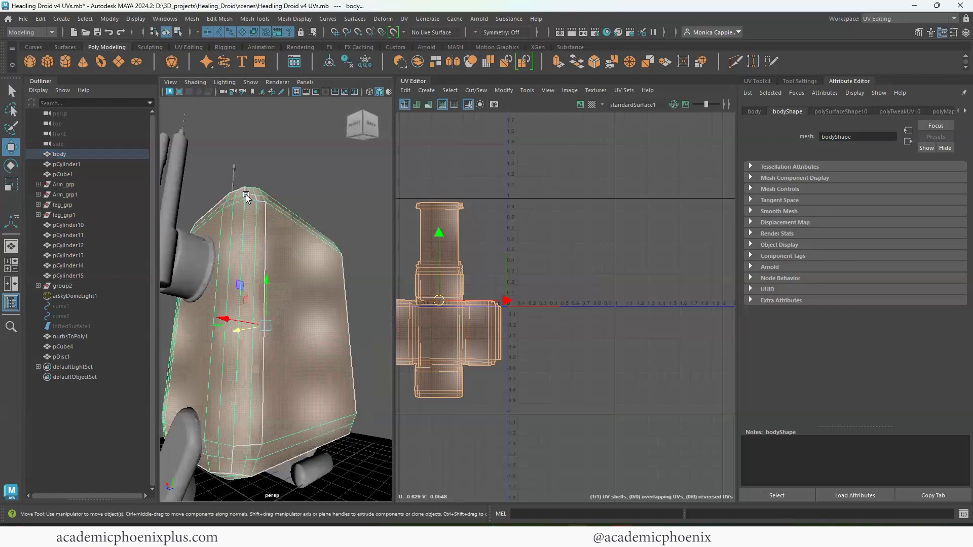
alt+drag(246, 195, 246, 211)
click(245, 200)
alt+drag(257, 395, 269, 337)
shift+right_drag(460, 266, 459, 281)
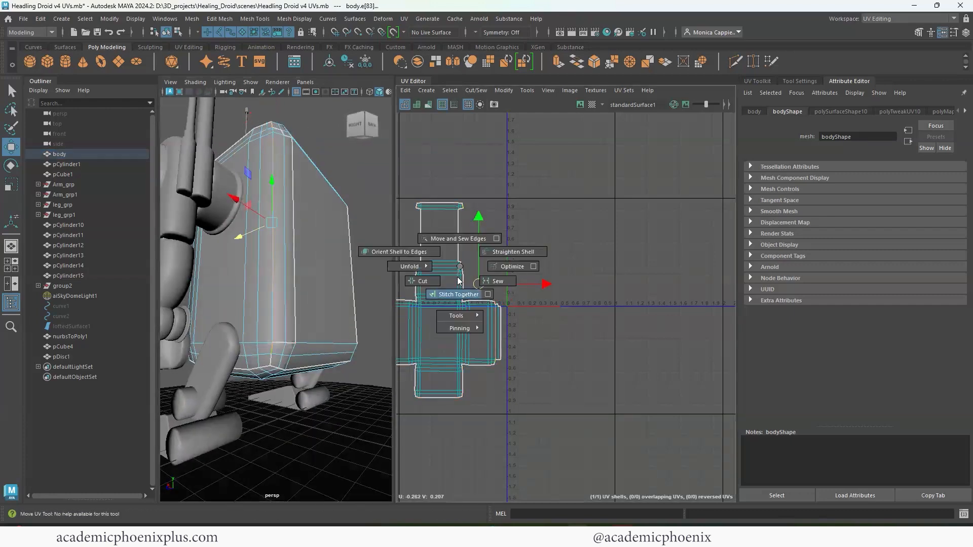
Move and sew the cut rear corner strip onto the neighbouring side of the back panel
alt+drag(310, 245, 276, 286)
right_drag(273, 195, 270, 166)
click(271, 155)
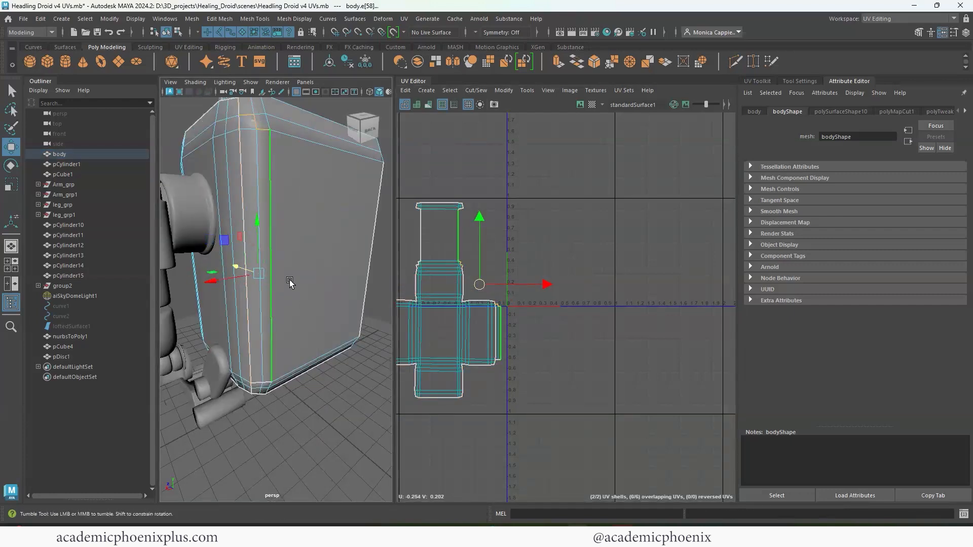
alt+drag(290, 283, 256, 357)
Cut the body UVs along the middle vertical edges of the opposite rear corner
click(416, 331)
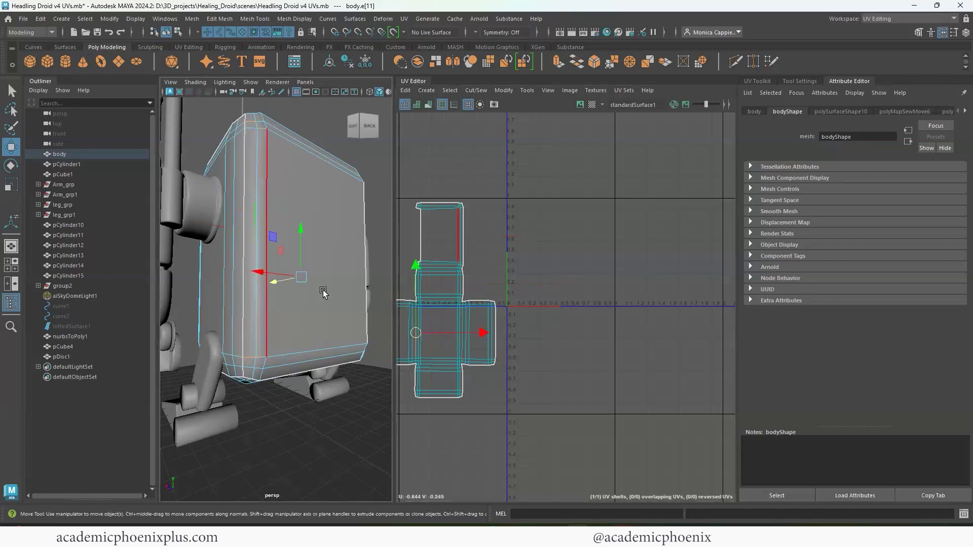
alt+drag(325, 291, 253, 346)
right_drag(272, 349, 278, 208)
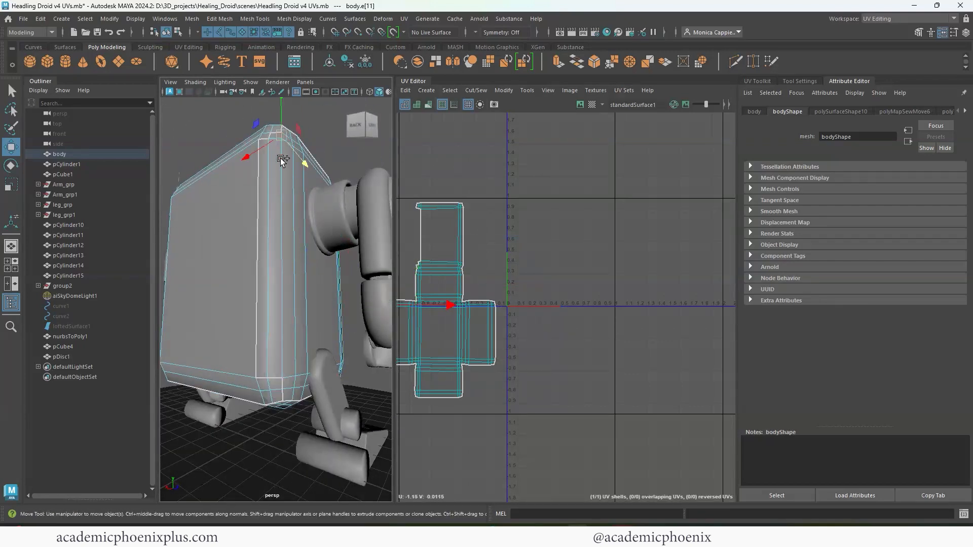
click(283, 162)
shift+right_drag(467, 293, 466, 293)
Move and sew the opposite rear corner strip onto the back panel and unfold the shell
click(266, 134)
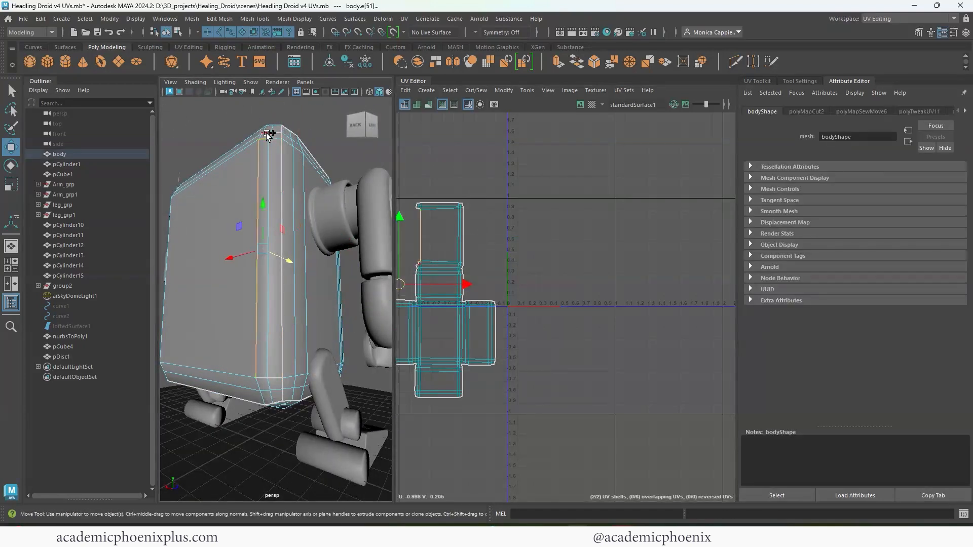
shift+right_drag(447, 256, 323, 310)
click(446, 304)
Sew the split corner edge at the far end of the back panel in the body UV shell
alt+middle_drag(512, 304, 611, 285)
alt+right_drag(628, 284, 811, 284)
click(590, 218)
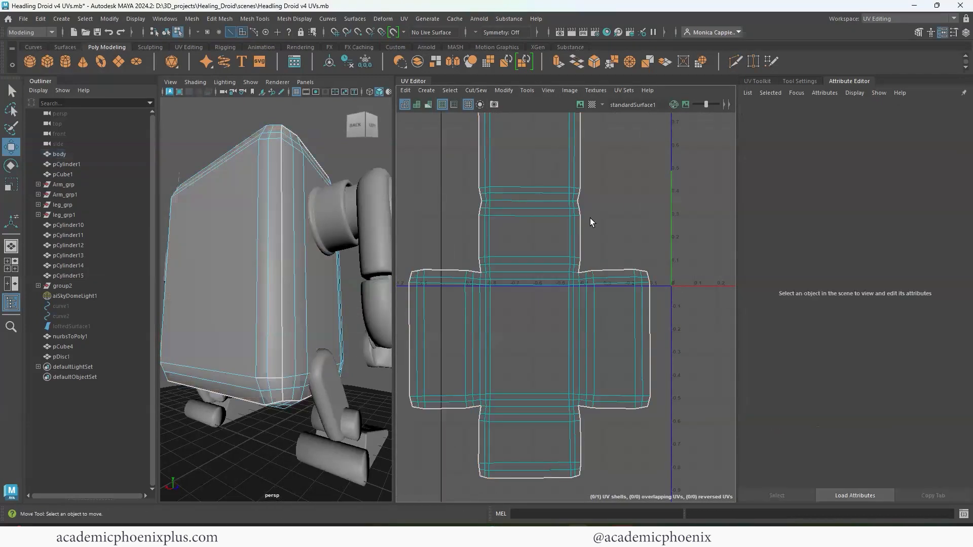
alt+middle_drag(512, 126, 521, 260)
alt+right_drag(521, 260, 552, 259)
right_drag(499, 221, 461, 211)
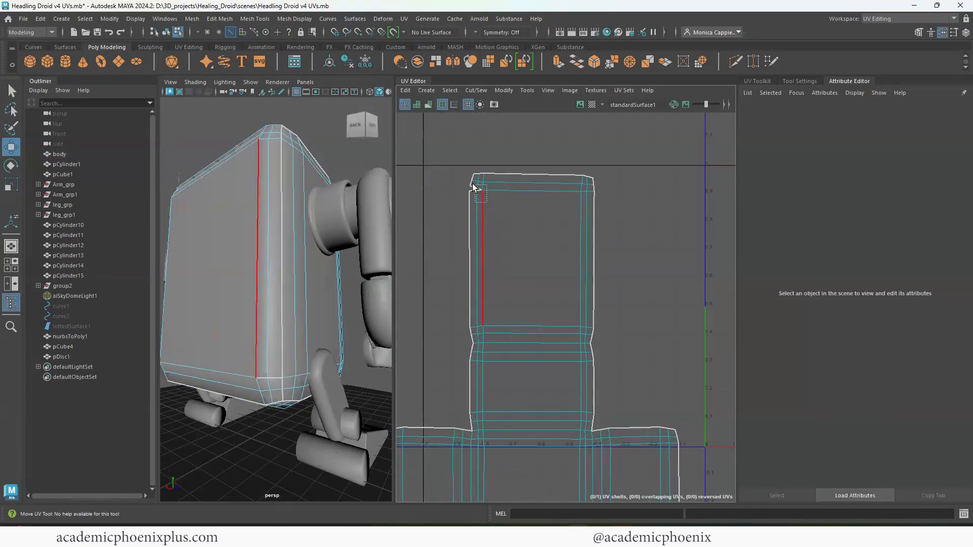
drag(473, 183, 472, 185)
shift+right_drag(497, 199, 517, 217)
Select the whole body UV shell and move it up beside the 0-1 UV tile
alt+drag(355, 274, 256, 330)
right_drag(315, 222, 345, 203)
scroll(552, 289, down, 5)
alt+middle_drag(554, 274, 547, 218)
right_drag(549, 264, 549, 283)
double_click(549, 285)
scroll(550, 287, down, 5)
alt+middle_drag(547, 289, 562, 273)
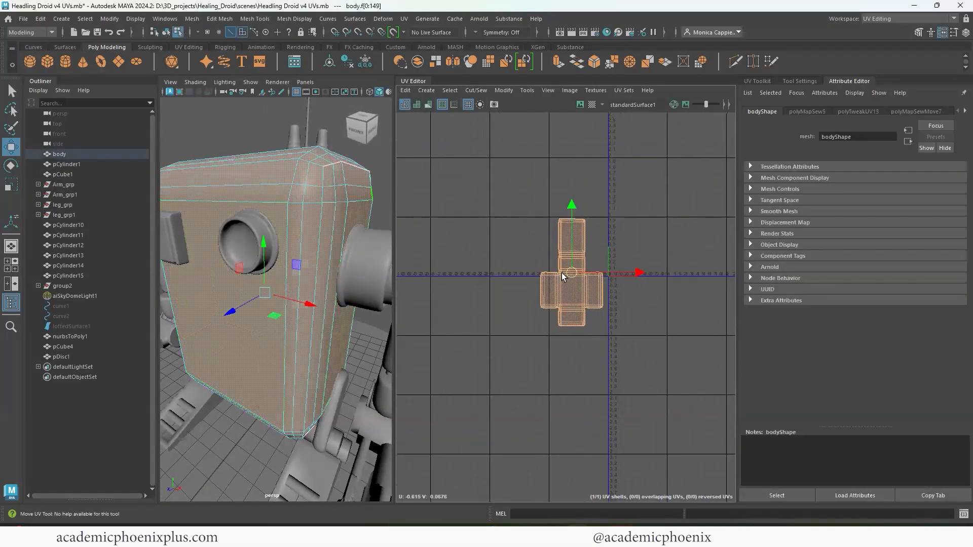
drag(572, 273, 575, 203)
Select the round cylinder on the body's upper front and cut parallel edges across its front cap with Multi-Cut
alt+drag(279, 276, 332, 276)
click(318, 236)
right_drag(306, 259, 379, 257)
click(329, 244)
alt+middle_drag(348, 223, 321, 272)
alt+drag(301, 279, 320, 267)
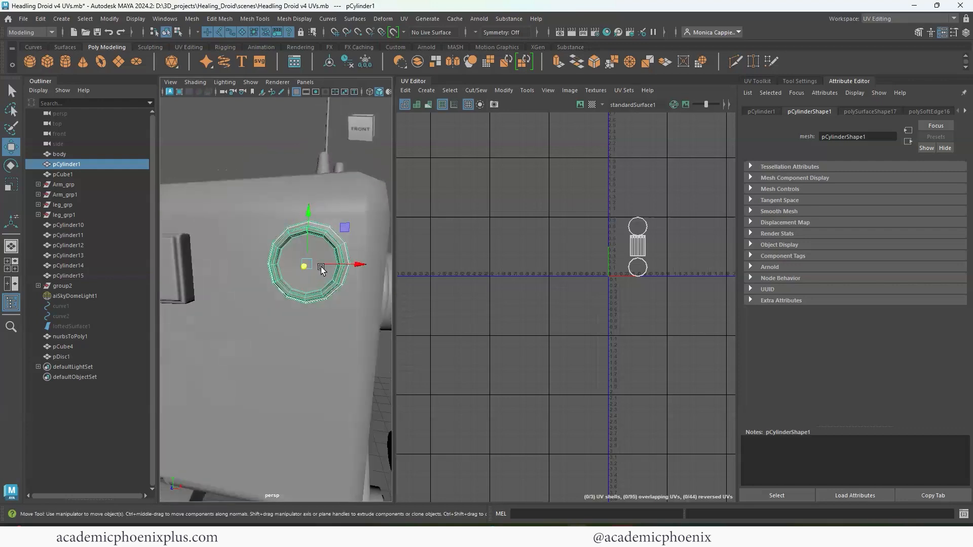
alt+right_drag(321, 268, 349, 266)
alt+drag(349, 266, 327, 270)
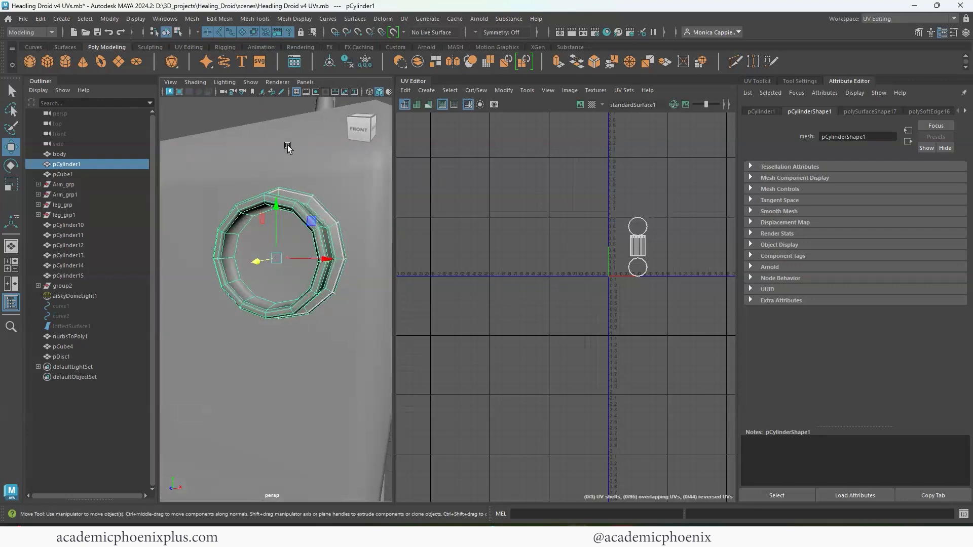
click(240, 166)
alt+right_drag(238, 223, 300, 221)
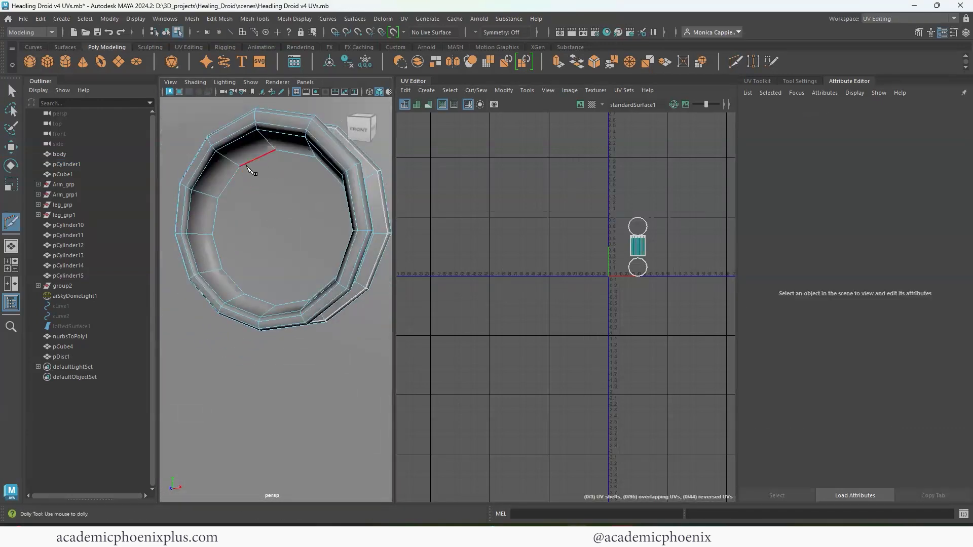
alt+drag(299, 222, 279, 244)
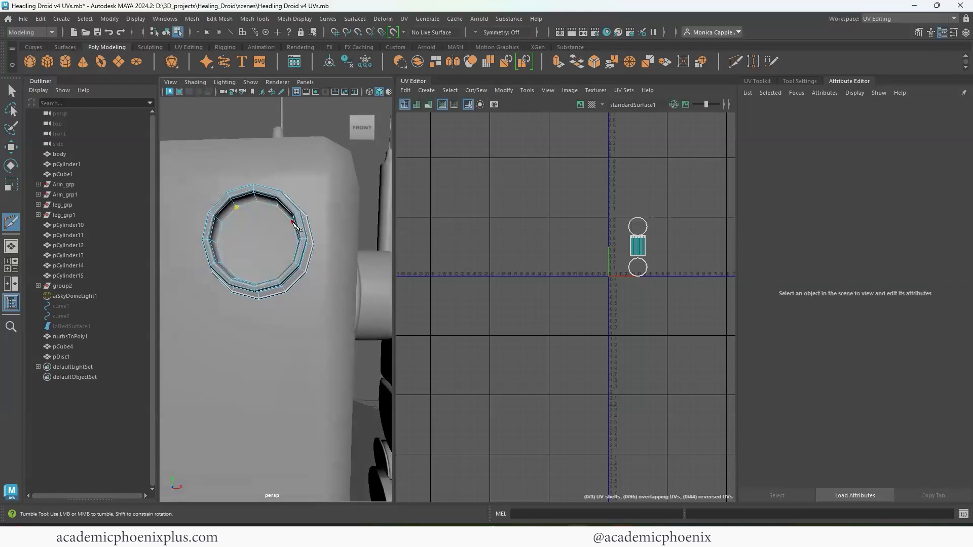
alt+middle_drag(300, 242, 322, 269)
alt+drag(318, 288, 212, 271)
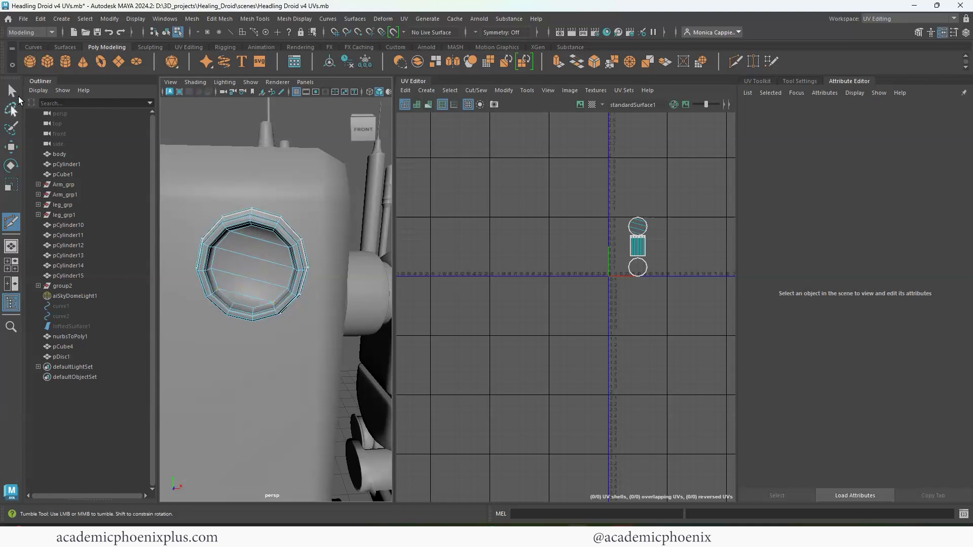
Delete the unneeded edges at the back rim of the round cylinder
key(F8)
key(w)
alt+drag(285, 268, 202, 322)
right_drag(202, 320, 198, 294)
click(202, 322)
key(Delete)
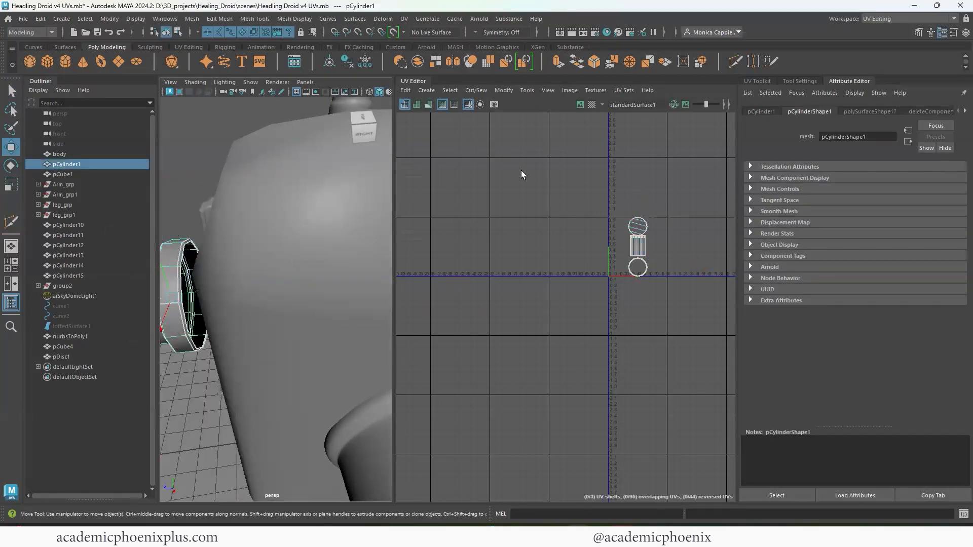
click(758, 81)
click(887, 80)
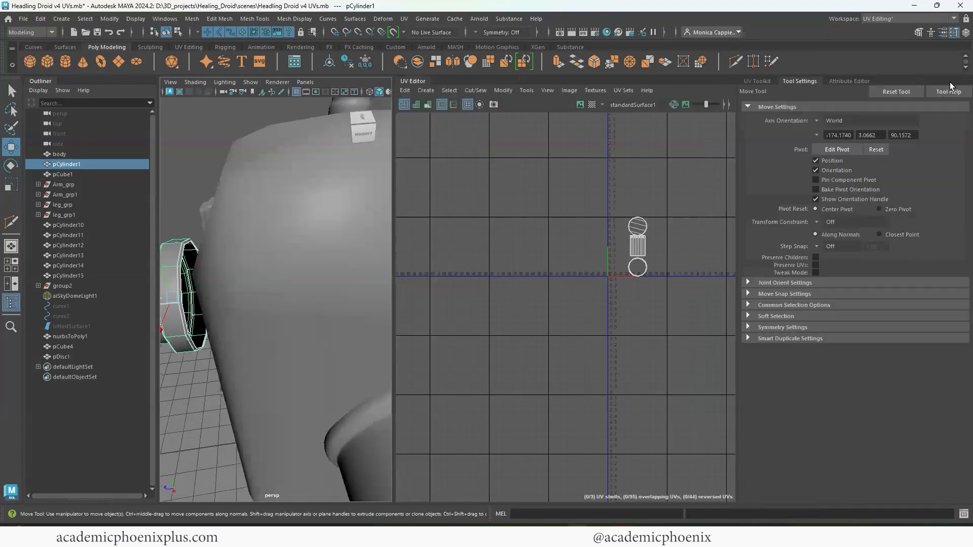
key(ctrl+a)
key(ctrl+a)
drag(193, 94, 584, 98)
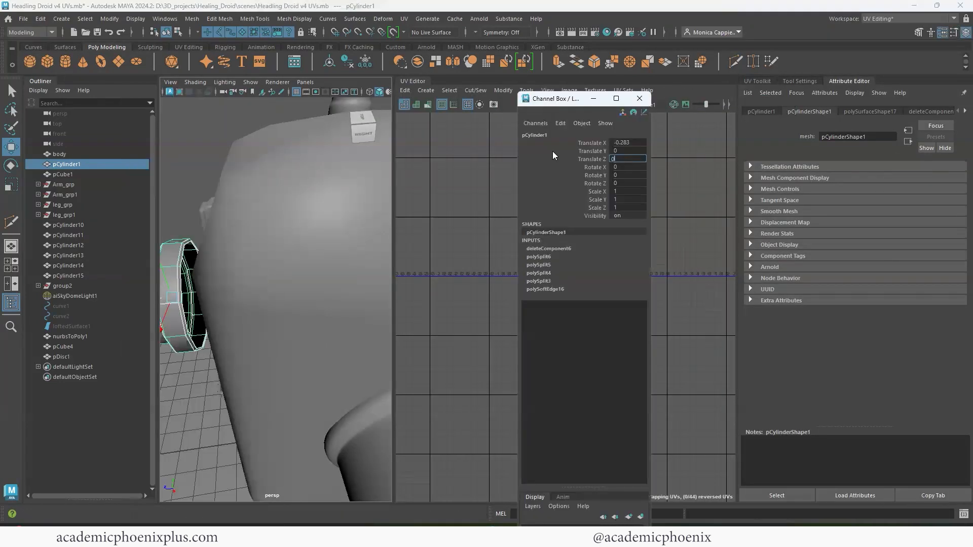
click(639, 98)
Delete the construction history of the droid's parts, and reselect and frame the round cylinder on the front
scroll(203, 195, down, 5)
alt+drag(189, 194, 309, 259)
scroll(309, 257, down, 4)
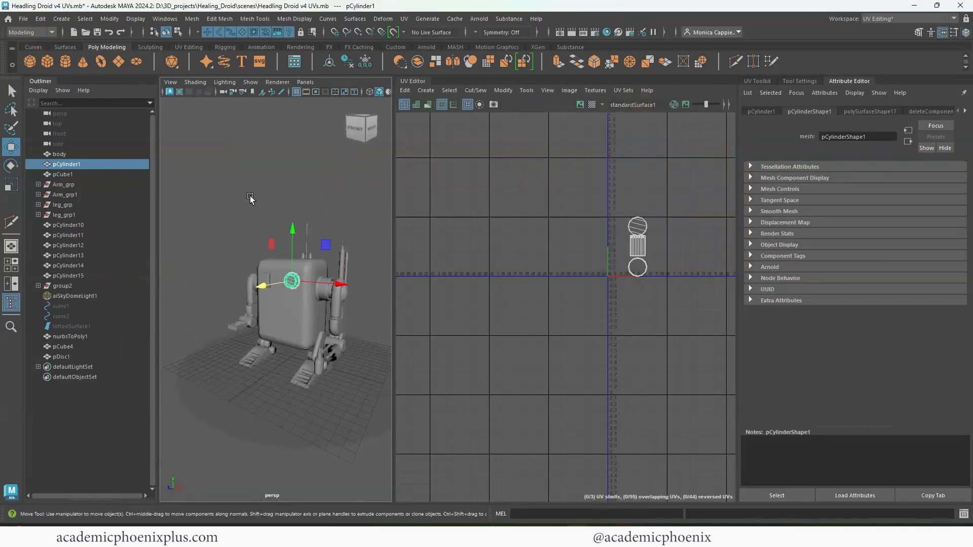
drag(250, 200, 362, 406)
click(291, 280)
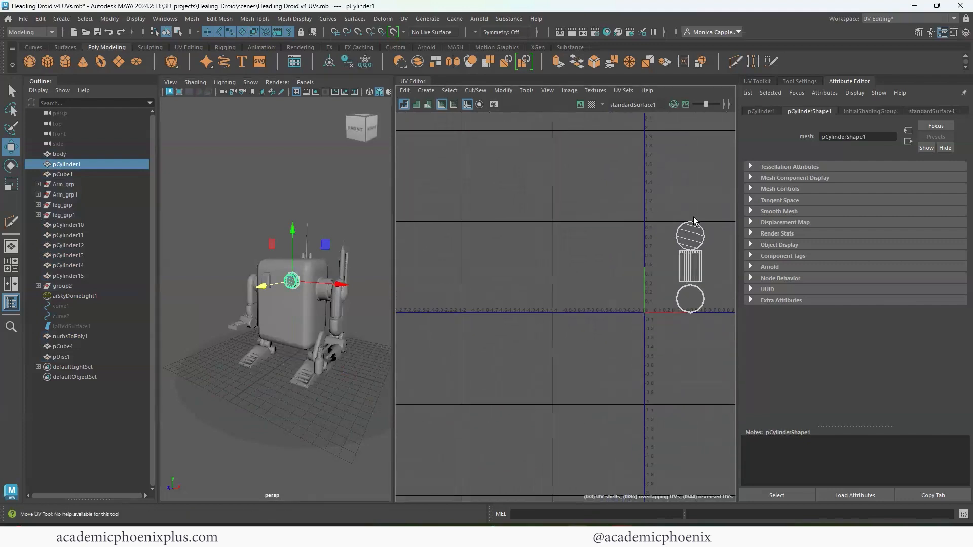
key(f)
Planar-map the round cylinder's front cap faces from the Z axis with width/height ratio kept, and move their shell above the 0-1 tile
right_drag(274, 257, 274, 288)
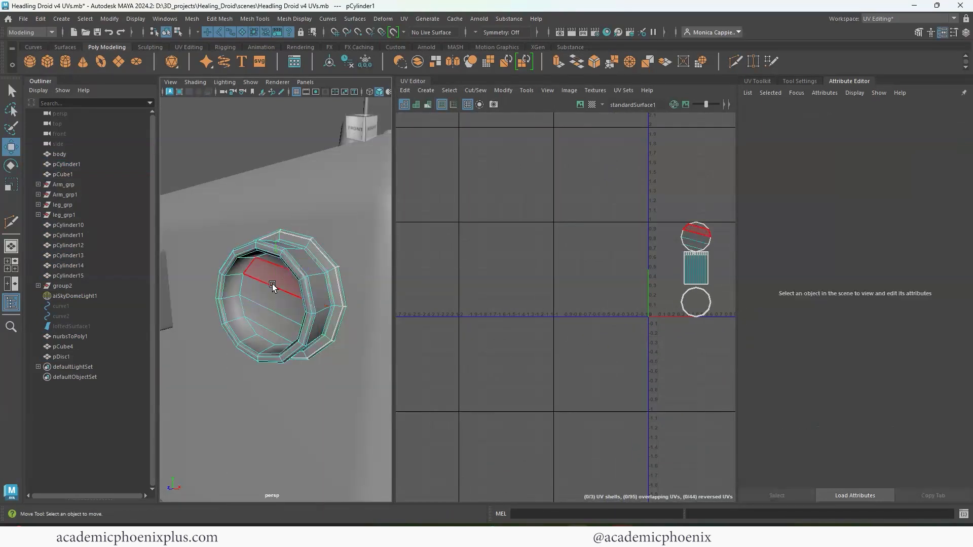
alt+drag(274, 287, 290, 283)
click(266, 339)
alt+drag(357, 316, 331, 331)
click(703, 237)
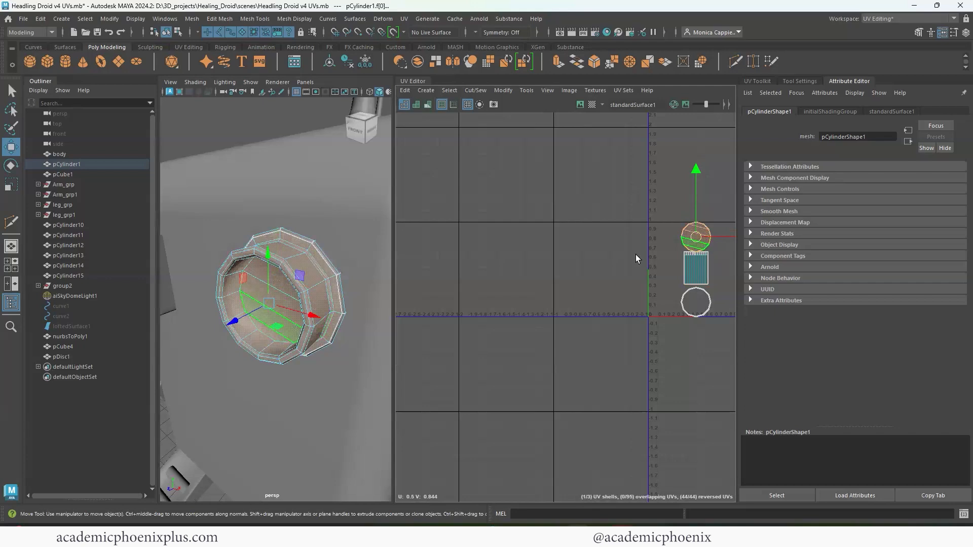
alt+drag(236, 337, 274, 341)
click(404, 20)
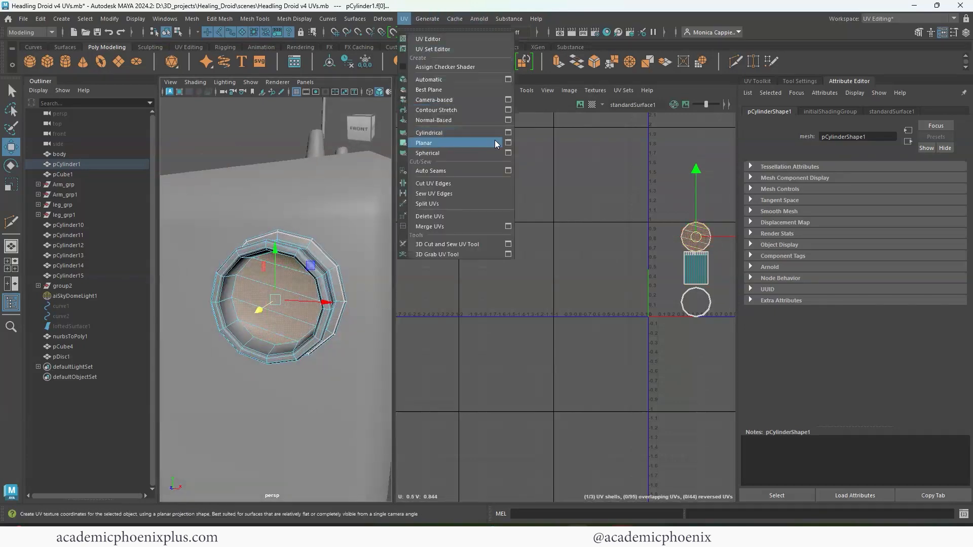
click(508, 142)
drag(349, 159, 552, 149)
alt+drag(295, 280, 238, 287)
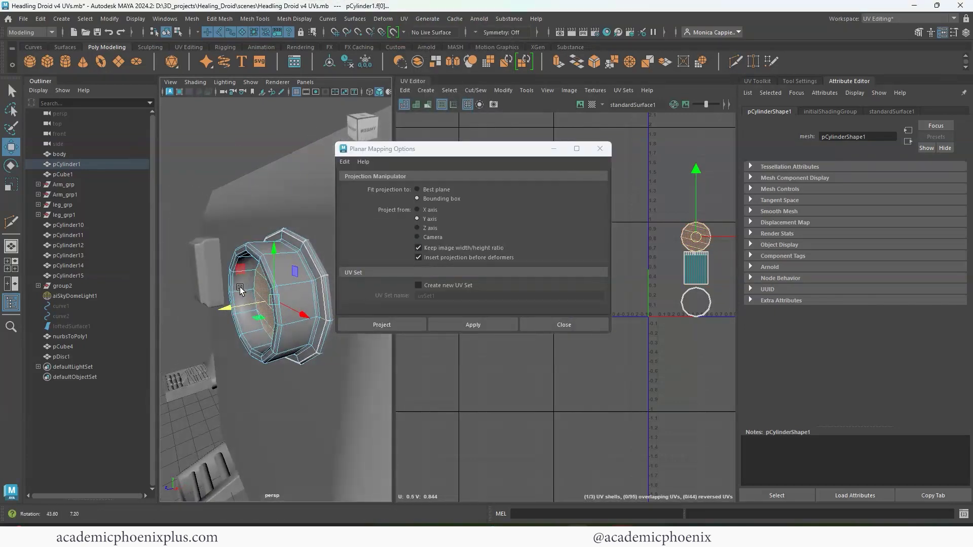
click(442, 324)
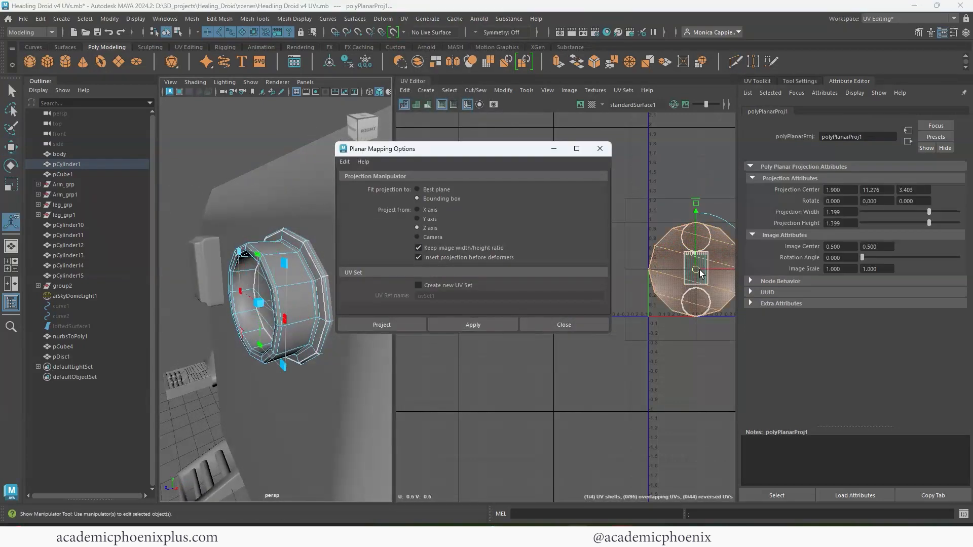
click(667, 222)
Apply cylindrical mapping to all remaining faces of the round cylinder except the front cap
click(405, 19)
click(441, 123)
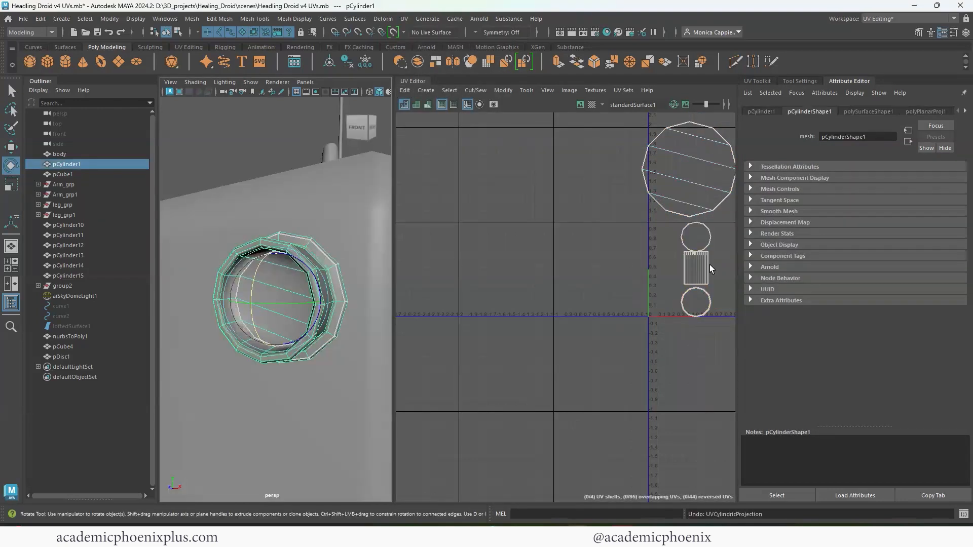
alt+middle_drag(710, 265, 632, 280)
right_drag(623, 278, 644, 330)
drag(671, 374, 588, 235)
click(405, 19)
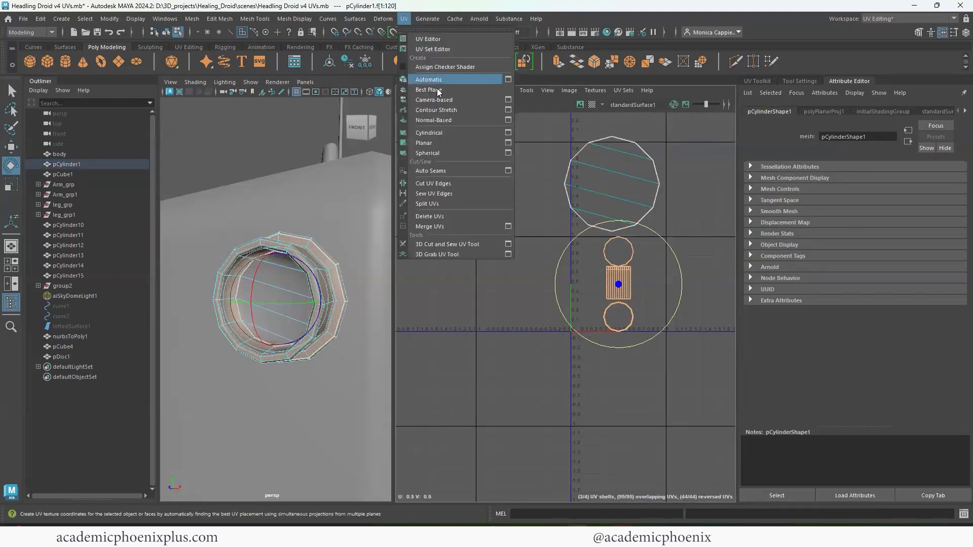
click(429, 133)
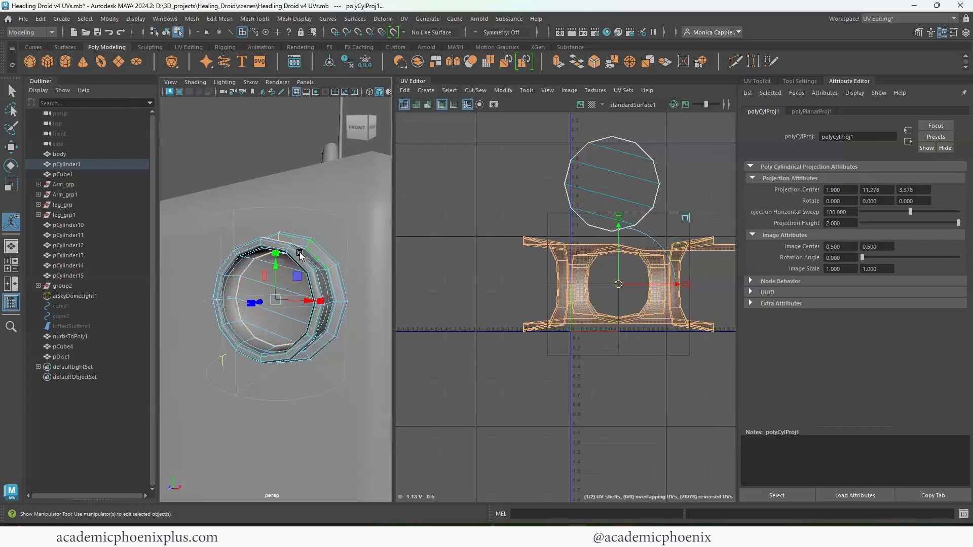
Set the cylindrical projection's X rotation to 90 so it follows the round cylinder's axis
drag(255, 275, 252, 314)
text(90)
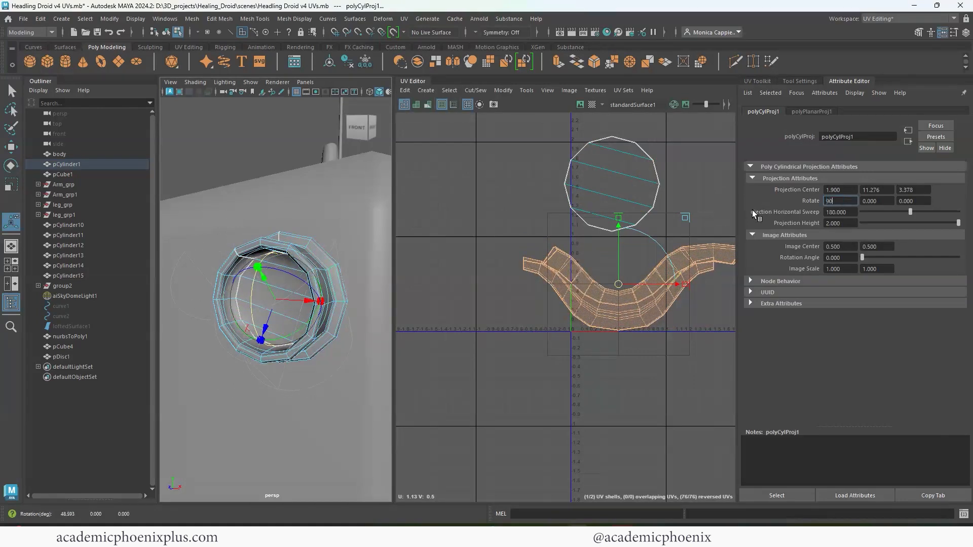
key(Return)
click(574, 376)
Cut the UVs along the edge loop on the round cylinder's front rim
alt+middle_drag(617, 277, 612, 274)
scroll(278, 264, up, 4)
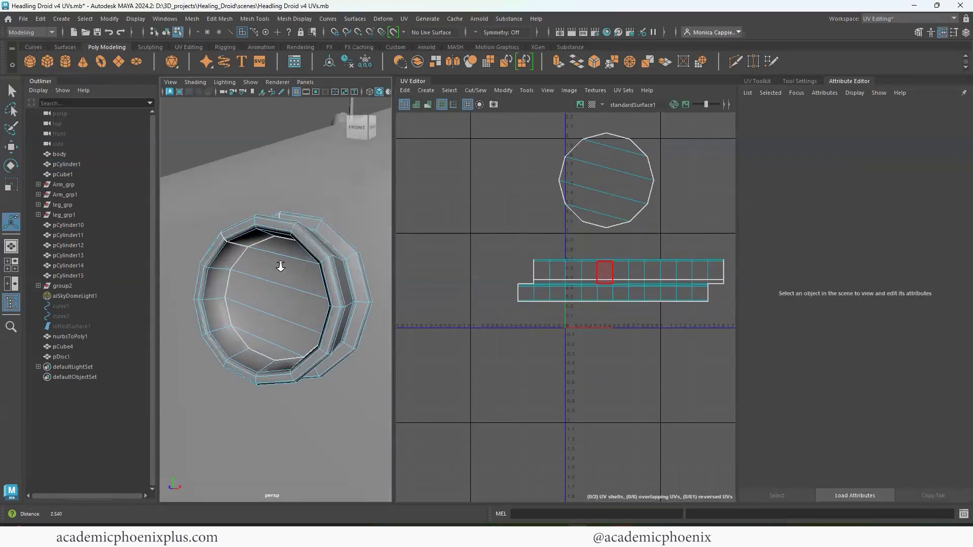
right_drag(280, 263, 294, 204)
double_click(279, 217)
shift+right_drag(613, 282, 586, 299)
Unfold the round cylinder's two ring-shaped UV shells
right_drag(588, 297, 566, 290)
click(613, 296)
click(618, 275)
key(g)
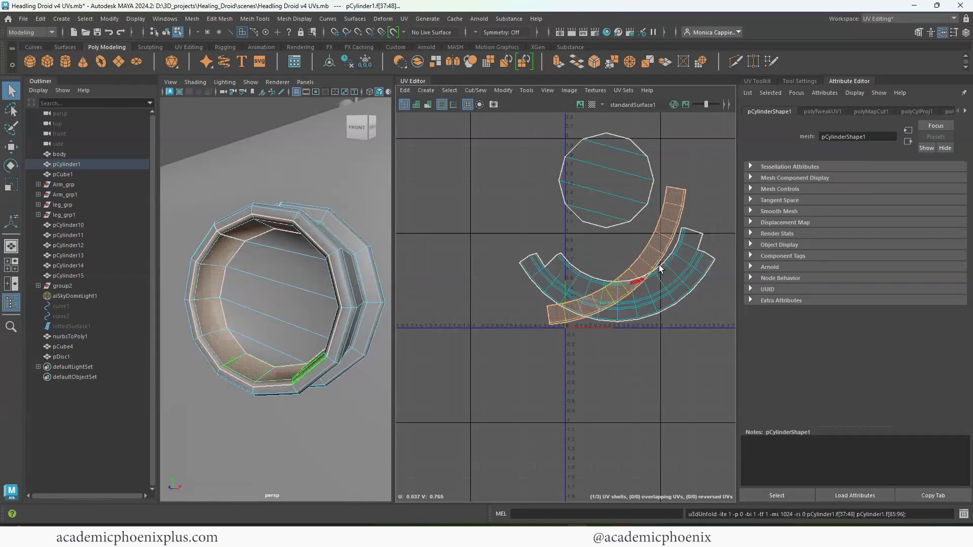
Rotate the inner ring's unfolded strip and move it alongside the outer ring's shell
key(e)
drag(679, 251, 664, 289)
key(w)
drag(619, 267, 615, 323)
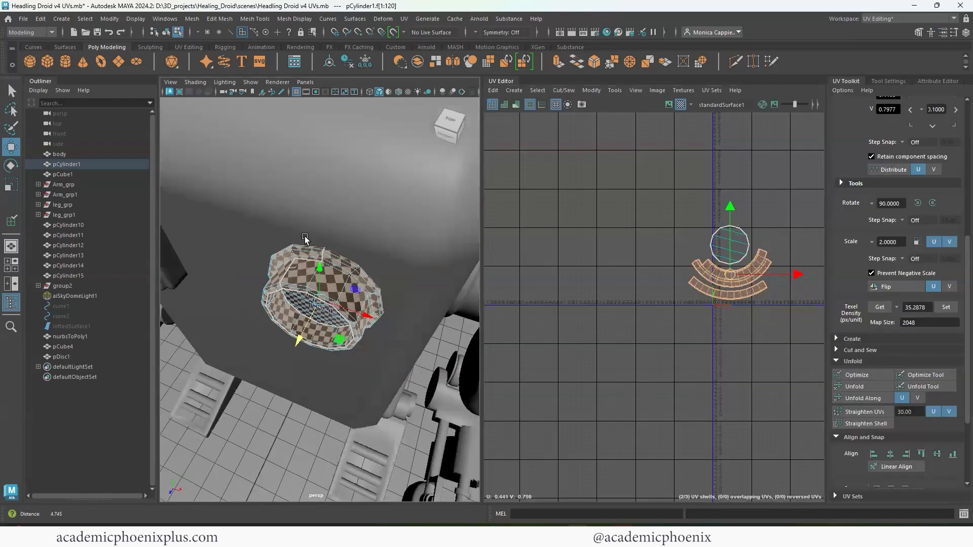
Select the rectangular box on the body's front and apply automatic UV mapping
scroll(305, 238, down, 5)
alt+drag(305, 238, 320, 195)
click(242, 304)
right_drag(242, 304, 290, 222)
click(405, 20)
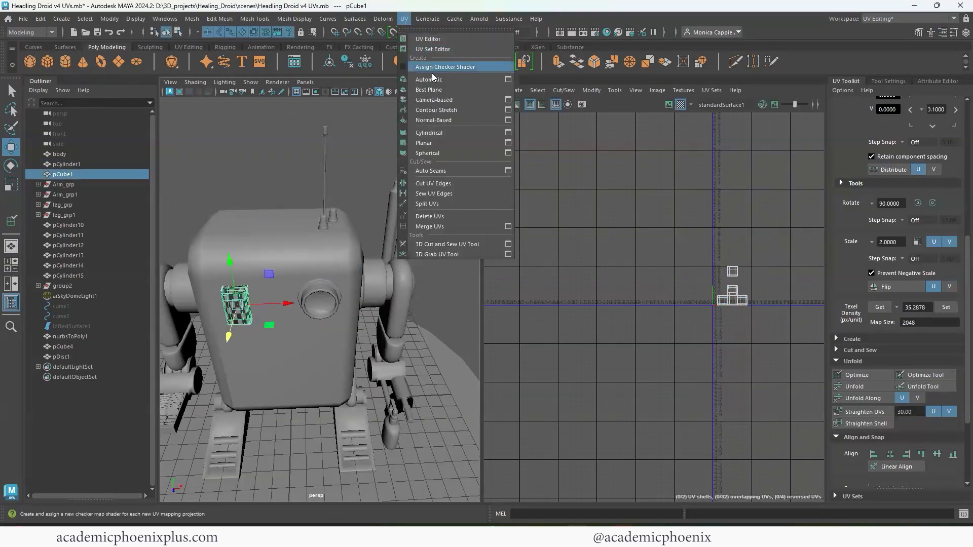
click(432, 80)
Move and sew the neighbouring UV shells onto the box's front face along its outer border edges
key(f)
scroll(298, 315, up, 5)
alt+middle_drag(297, 315, 355, 274)
scroll(354, 274, up, 4)
mouse_move(284, 299)
alt+mouse_down()
mouse_move(235, 313)
mouse_move(272, 287)
alt+mouse_up()
right_drag(272, 287, 274, 259)
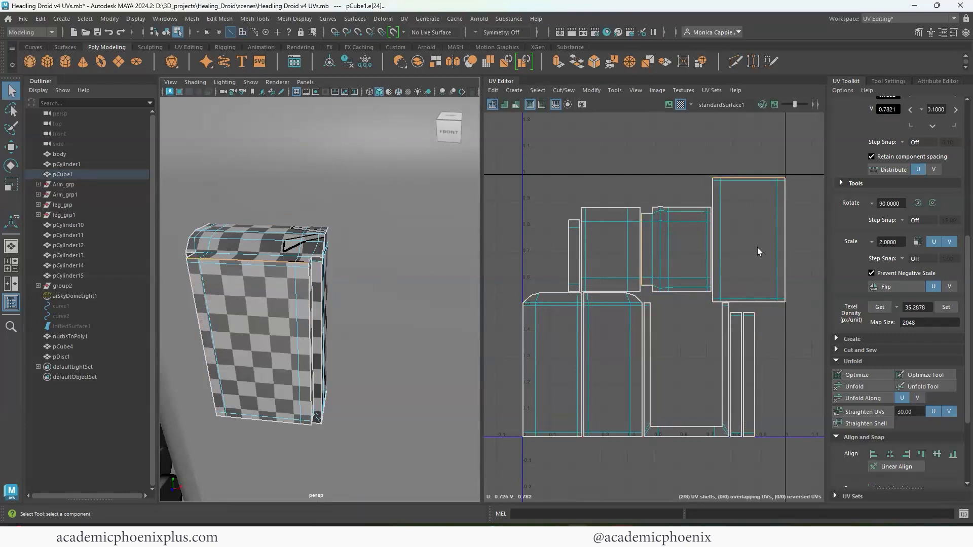
shift+double_click(312, 324)
alt+drag(311, 324, 334, 259)
shift+double_click(269, 435)
alt+drag(269, 435, 294, 425)
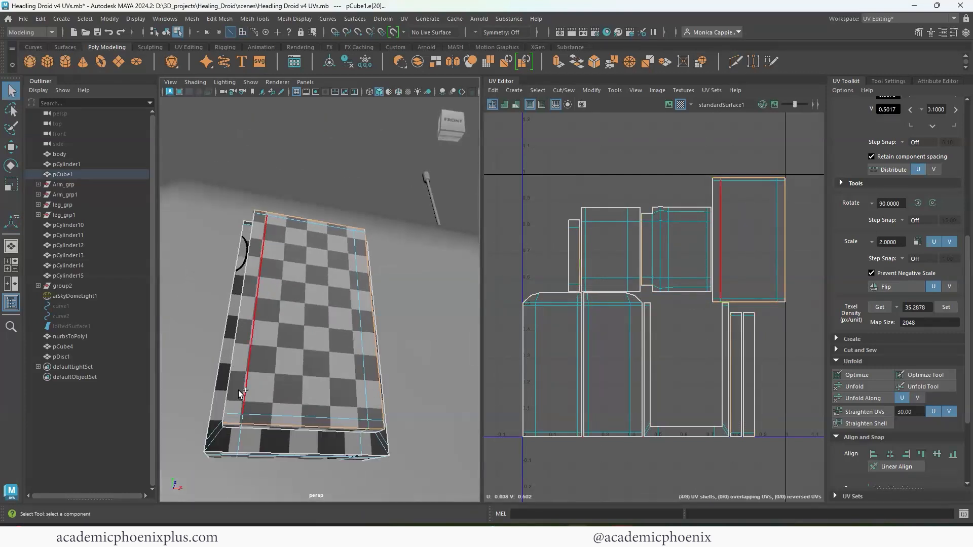
alt+middle_drag(612, 316, 583, 330)
alt+drag(390, 354, 345, 367)
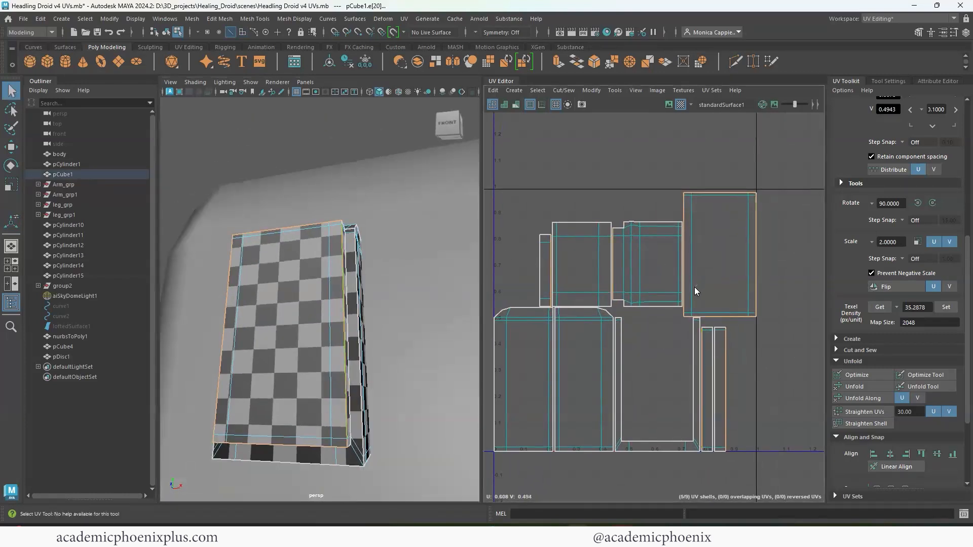
shift+right_drag(695, 287, 662, 302)
Sew the narrow step edges along the box's right side so its side panel joins the front UV shell
alt+drag(421, 343, 390, 384)
alt+right_drag(406, 320, 456, 287)
click(348, 273)
key(g)
click(365, 290)
key(g)
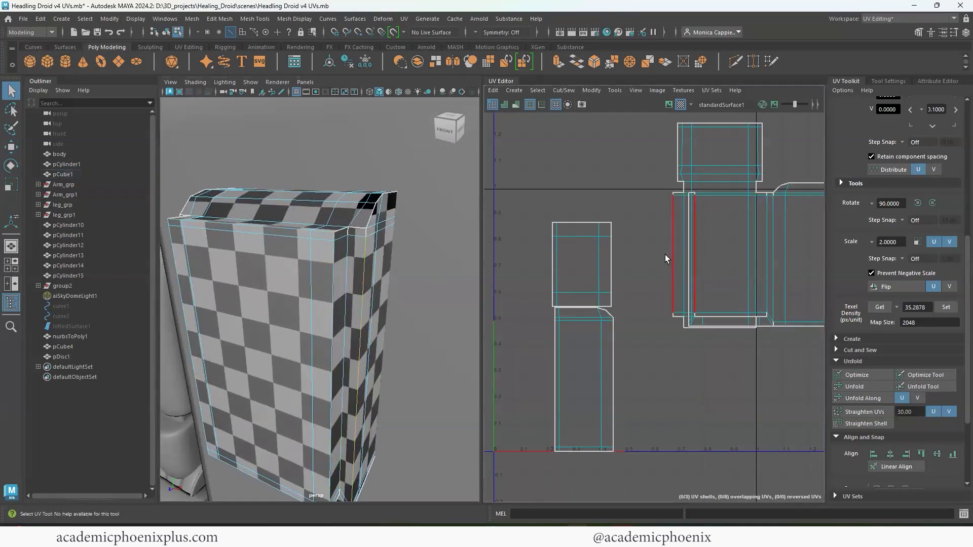
Sew the narrow strip and side panel on the box's left side into the front UV shell
key(g)
click(673, 266)
key(g)
alt+drag(308, 335, 436, 330)
click(267, 340)
key(g)
Sew the box's bottom panel onto the rest of its UV shell
alt+right_drag(350, 341, 309, 365)
alt+drag(329, 421, 318, 356)
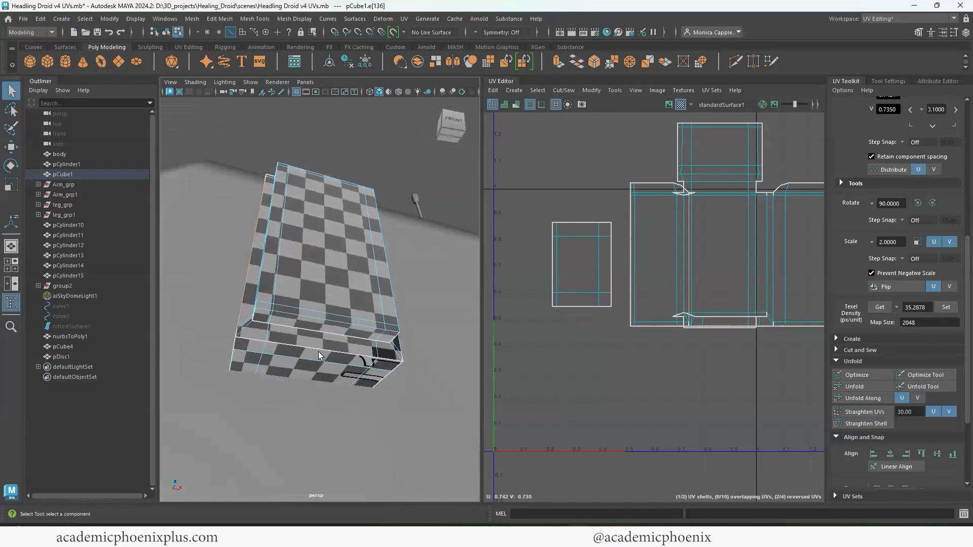
shift+click(386, 361)
key(g)
Select the box's connected UV shell and unfold it
alt+middle_drag(720, 297, 634, 304)
double_click(636, 303)
right_drag(634, 304, 539, 298)
scroll(616, 308, up, 3)
right_drag(627, 310, 550, 330)
double_click(638, 310)
double_click(646, 329)
Cut the UV edge at the box's first bottom corner to relieve the distortion there
alt+drag(417, 312, 388, 371)
alt+right_drag(613, 306, 529, 229)
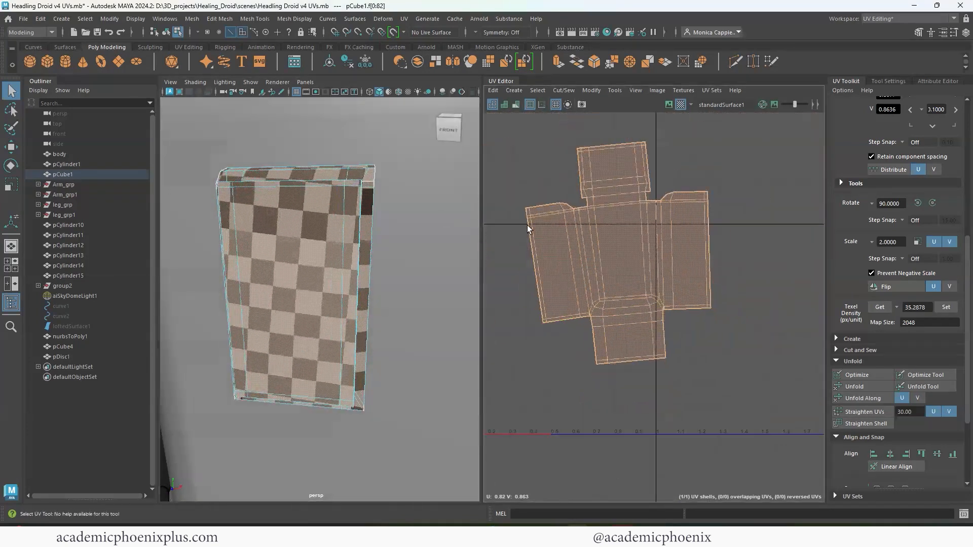
alt+middle_drag(528, 229, 537, 263)
key(e)
alt+drag(403, 370, 369, 323)
alt+right_drag(370, 324, 363, 352)
alt+drag(363, 352, 351, 325)
right_drag(336, 233, 335, 207)
click(341, 354)
shift+right_drag(640, 301, 607, 314)
Cut the matching edge at the box's other bottom corner and unfold the shell again
key(w)
alt+drag(377, 355, 453, 349)
click(269, 386)
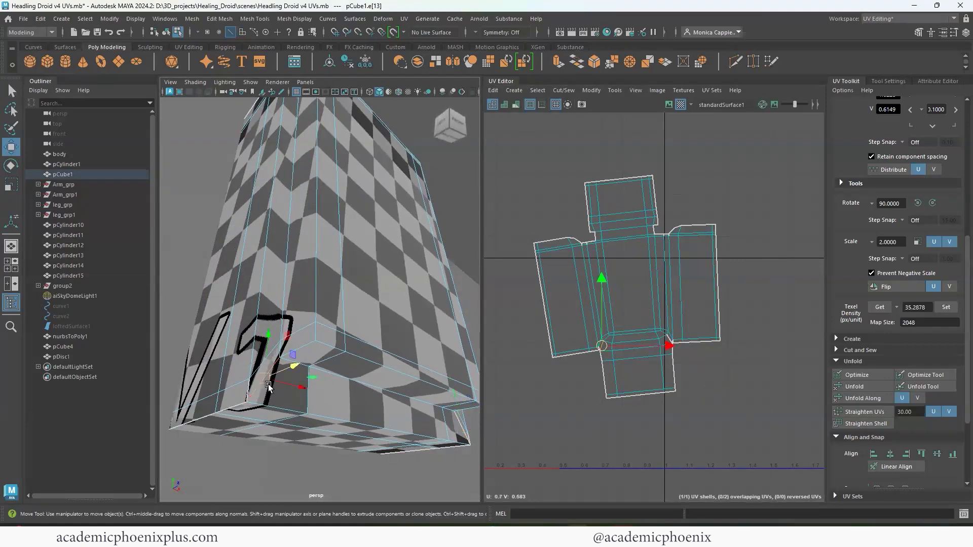
alt+right_drag(330, 350, 268, 350)
alt+drag(269, 350, 216, 375)
double_click(637, 311)
right_drag(649, 294, 529, 314)
click(531, 358)
Rotate the box's whole UV shell until it stands upright
click(645, 301)
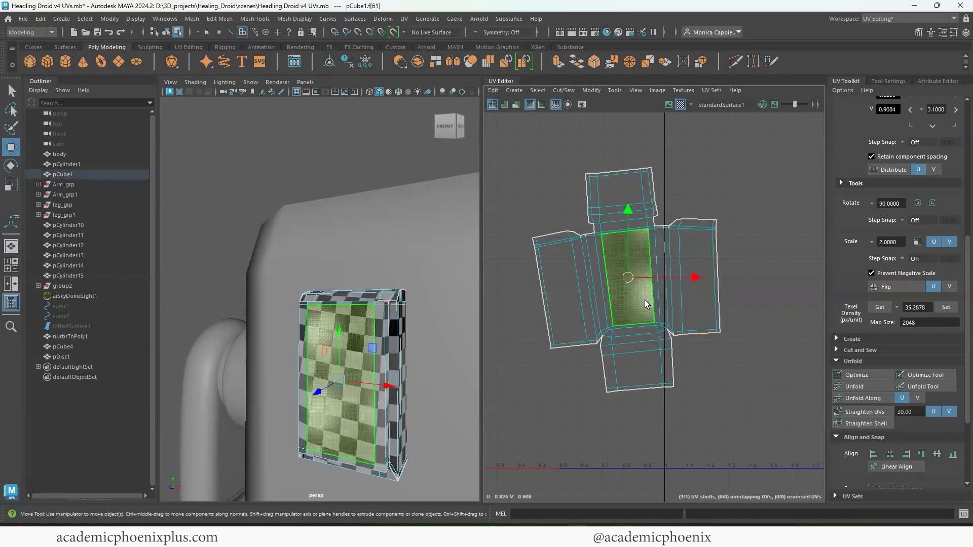
double_click(645, 300)
key(e)
drag(690, 274, 695, 281)
click(705, 369)
Cut one more short edge at each of the box's bottom corners and unfold the shell once more
alt+middle_drag(406, 390, 390, 323)
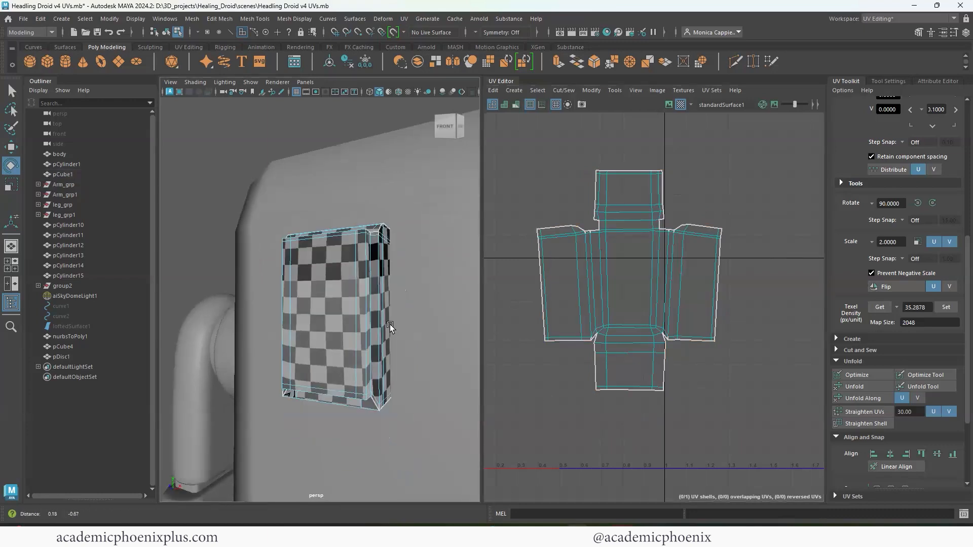
alt+drag(390, 327, 431, 351)
click(408, 356)
shift+click(279, 354)
double_click(617, 306)
right_drag(627, 298, 524, 308)
Straighten the narrow vertical edge strips on both sides of the front panel in the box's UV shell
alt+right_drag(573, 274, 836, 292)
right_drag(532, 195, 533, 170)
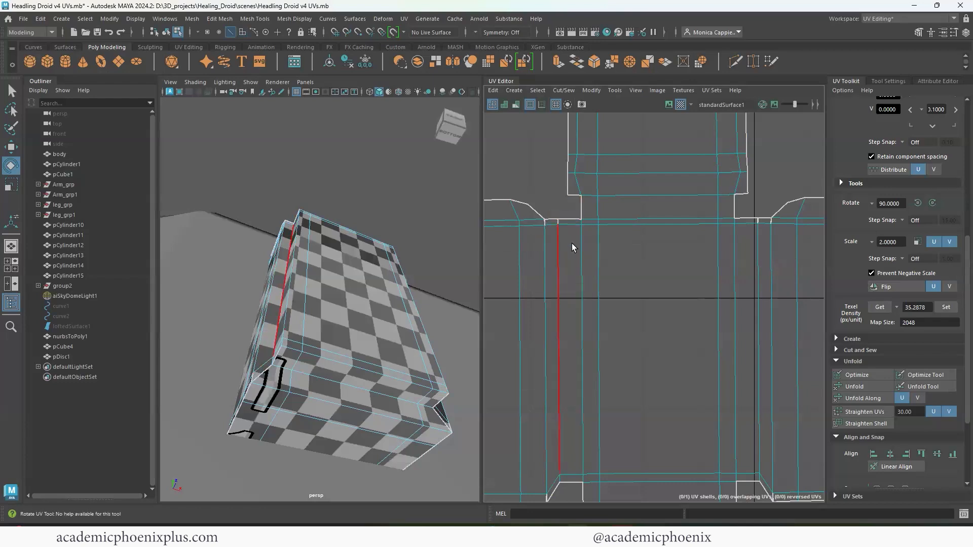
drag(572, 243, 539, 222)
shift+right_drag(549, 247, 537, 265)
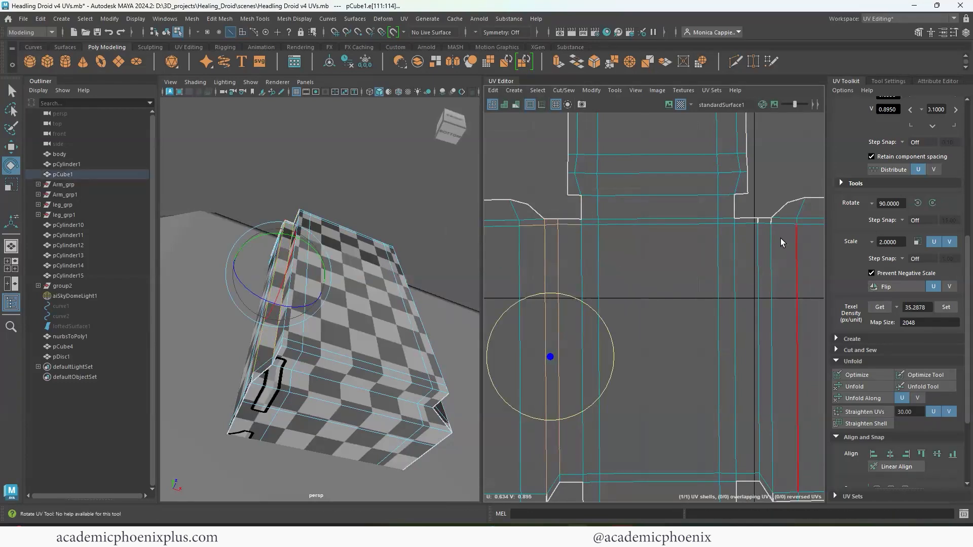
drag(781, 239, 748, 229)
scroll(706, 292, down, 4)
right_drag(336, 323, 375, 292)
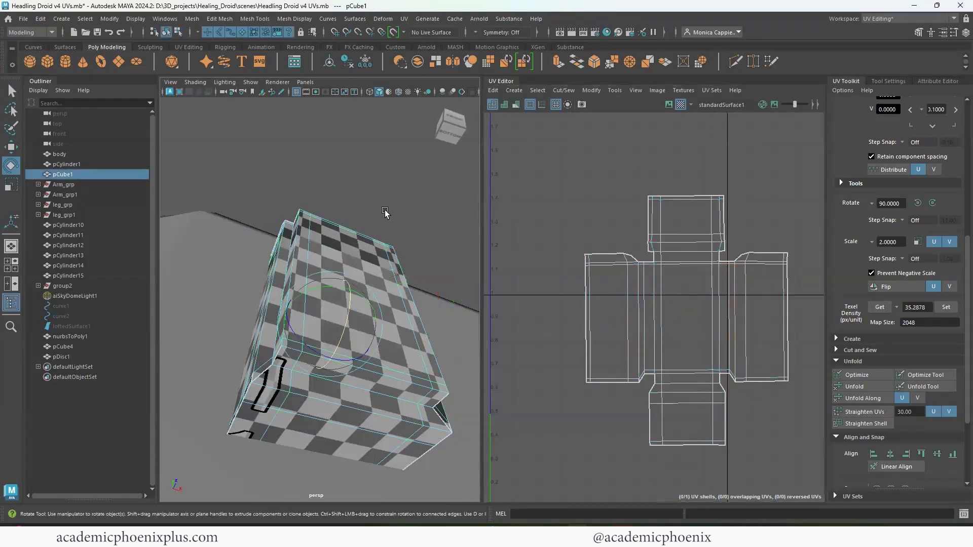
Move the box's whole UV shell out of the 0-1 tile to the empty area at its upper left
scroll(386, 218, down, 10)
alt+drag(380, 280, 388, 335)
scroll(715, 332, down, 6)
right_drag(704, 339, 661, 325)
click(732, 349)
key(w)
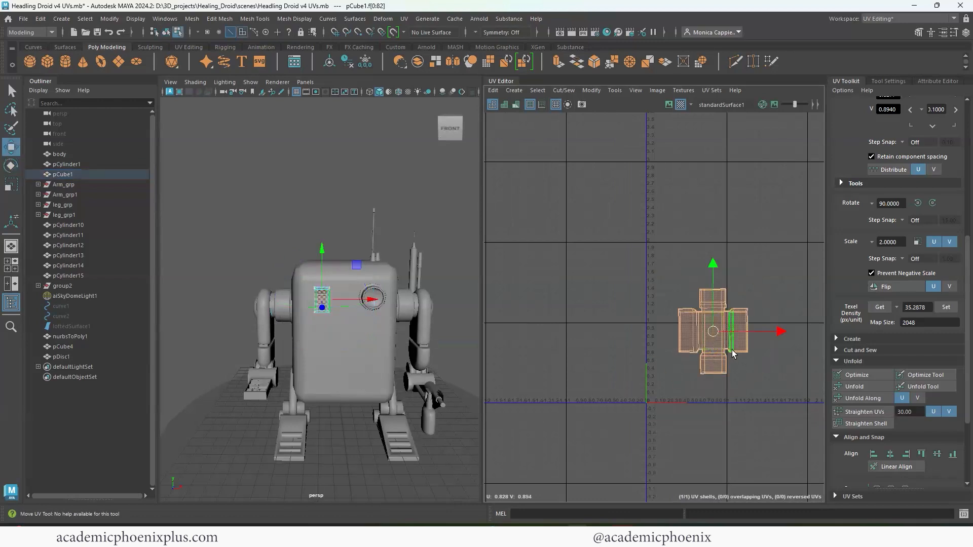
drag(711, 331, 574, 281)
Select the cylindrical connector between body and arm and apply cylindrical UV mapping to it
right_drag(356, 358, 405, 305)
click(406, 307)
alt+drag(470, 330, 451, 351)
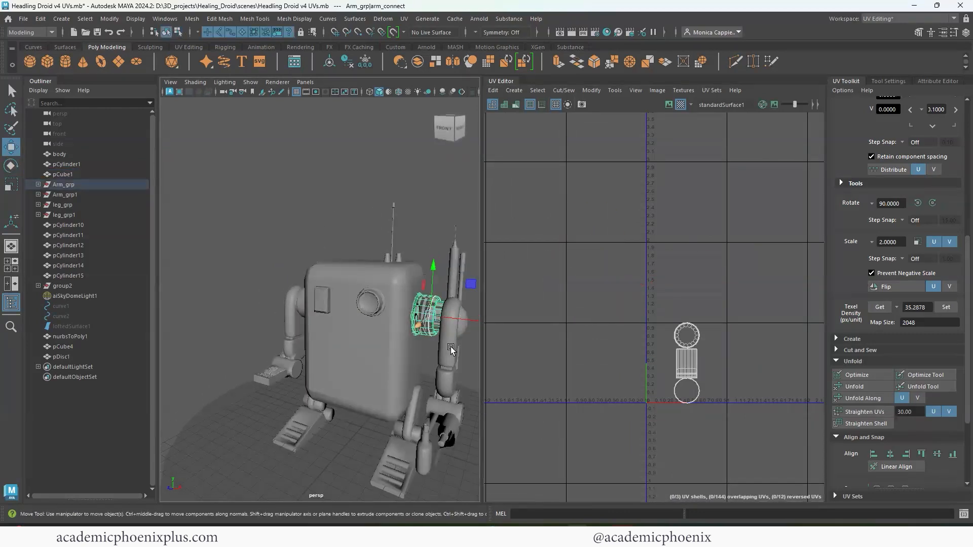
alt+middle_drag(452, 352, 334, 359)
alt+right_drag(335, 359, 443, 361)
click(404, 19)
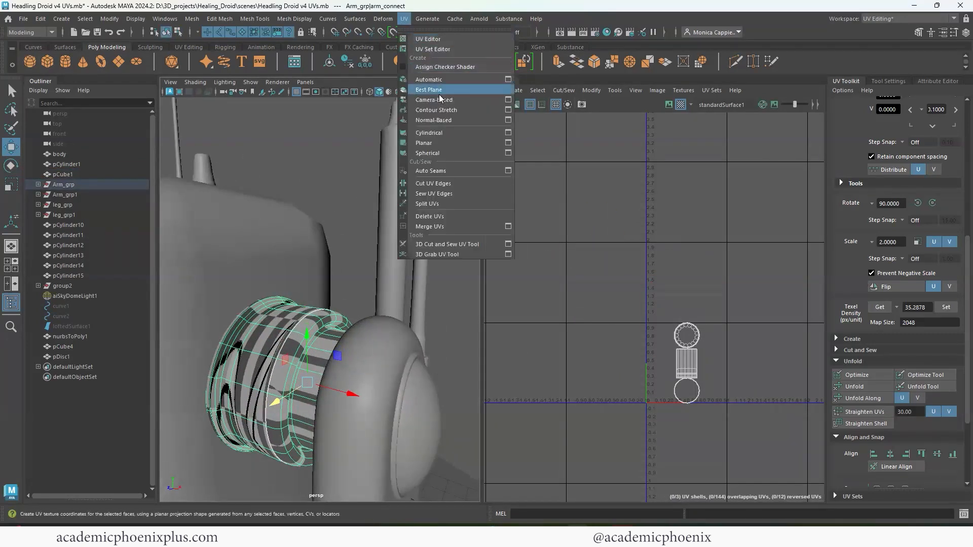
click(441, 133)
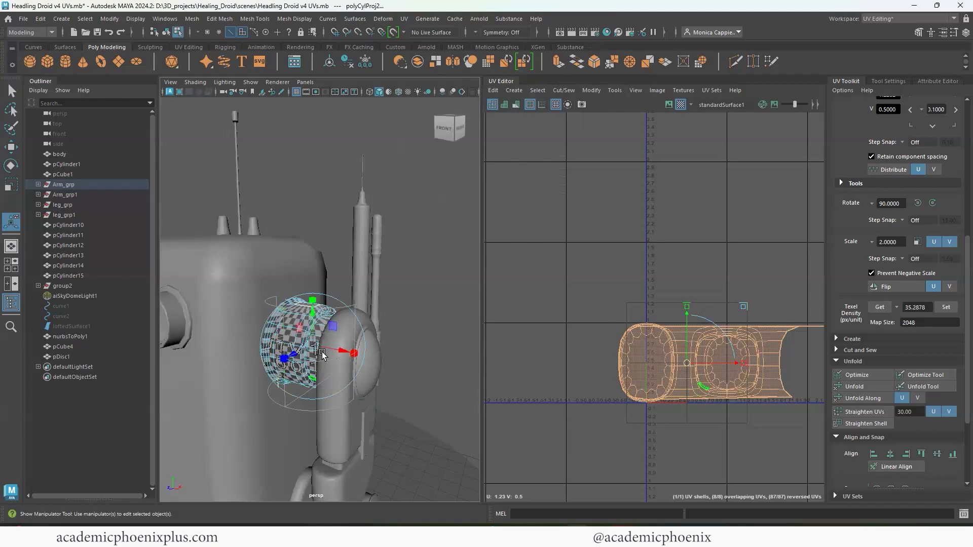
Rotate the arm connector's cylindrical projection to align with its sideways axis, setting the rotation to 0, 0, -90
click(323, 355)
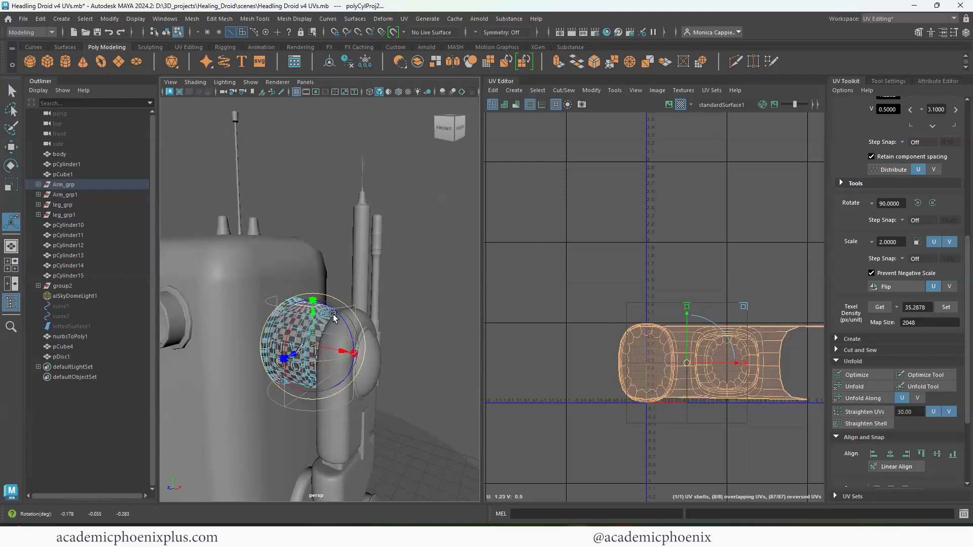
drag(336, 354, 384, 437)
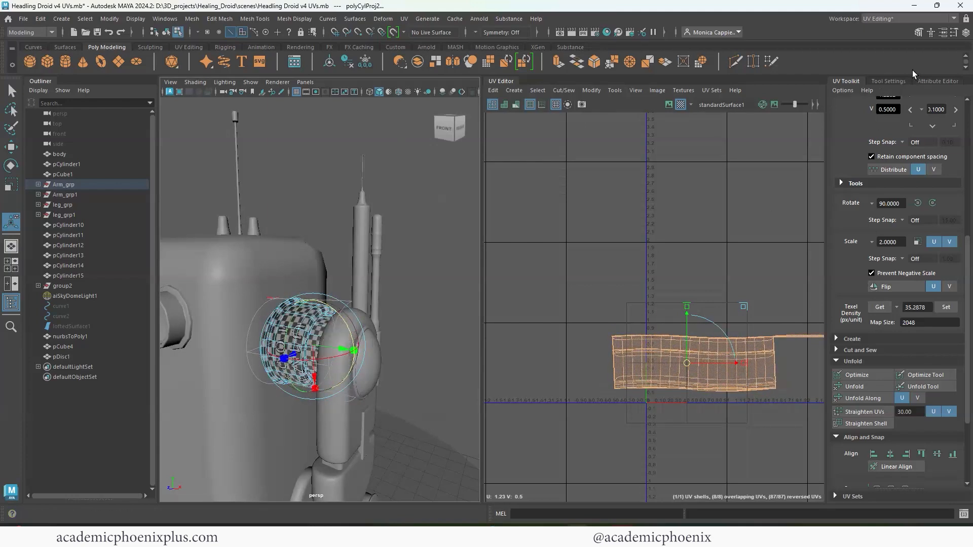
key(ctrl+a)
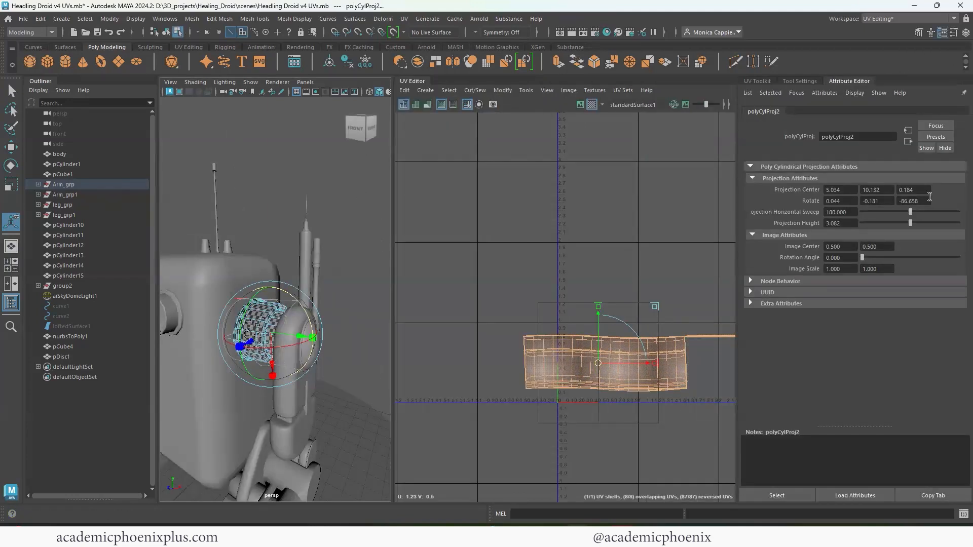
text(-90)
key(Return)
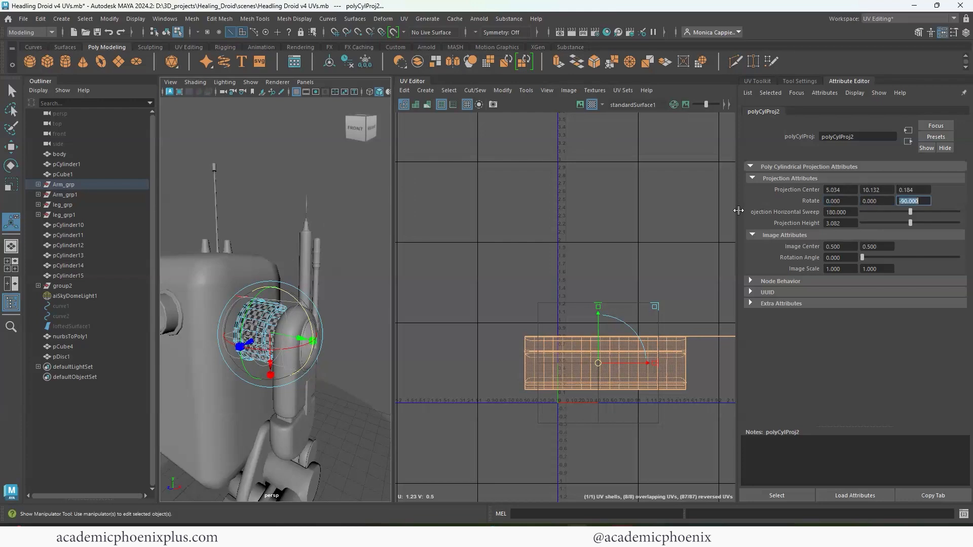
Isolate the arm connector and delete its hidden cap faces at both ends
alt+drag(315, 255, 276, 299)
scroll(271, 315, up, 5)
right_drag(263, 335, 274, 322)
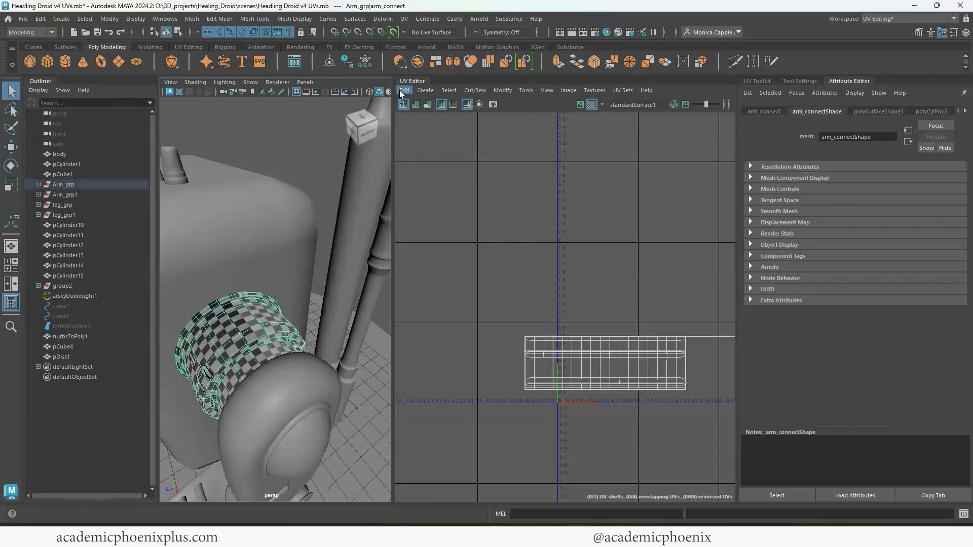
drag(392, 126, 517, 121)
click(486, 91)
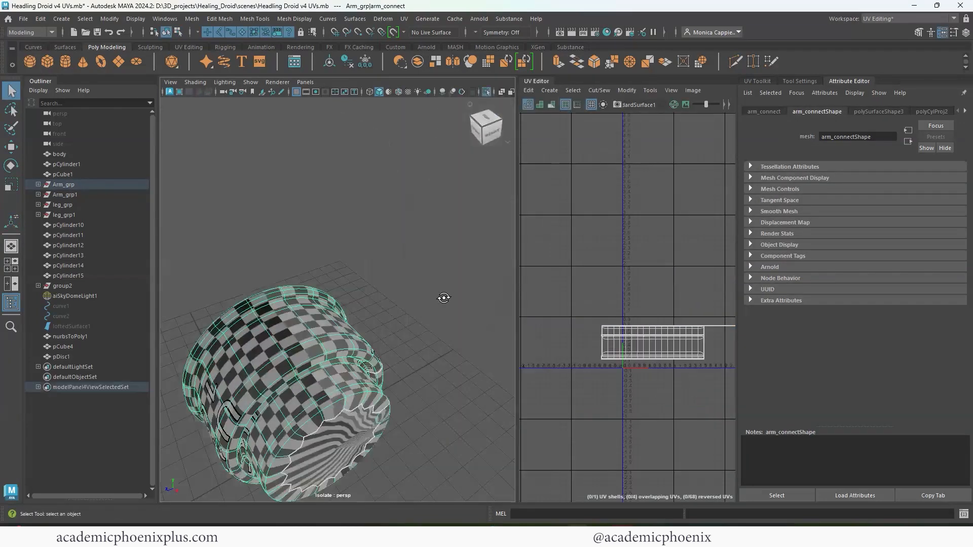
alt+drag(443, 297, 378, 254)
right_drag(308, 332, 311, 362)
click(325, 374)
key(Delete)
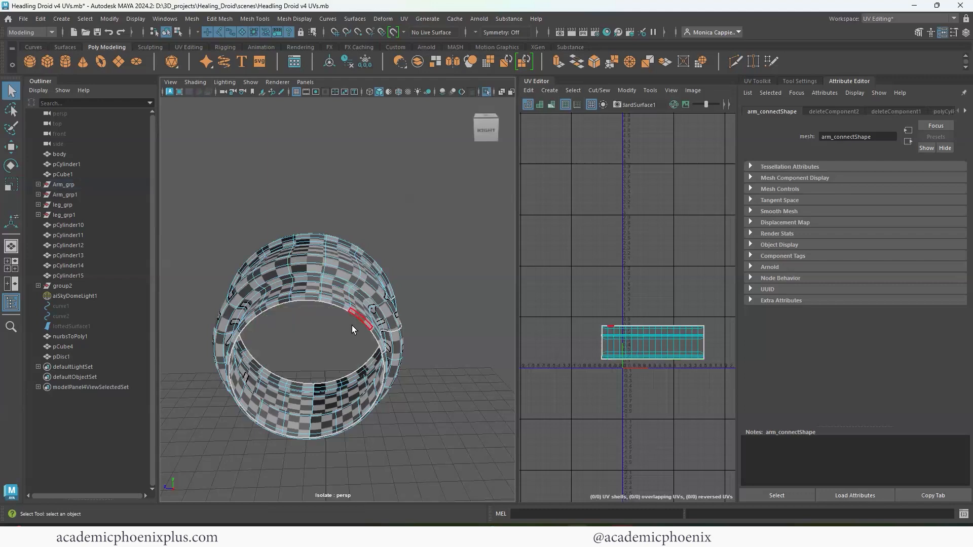
Unfold the arm connector's whole UV shell
scroll(657, 335, up, 3)
right_drag(652, 356, 557, 342)
click(649, 356)
key(ctrl+z)
alt+drag(311, 342, 406, 350)
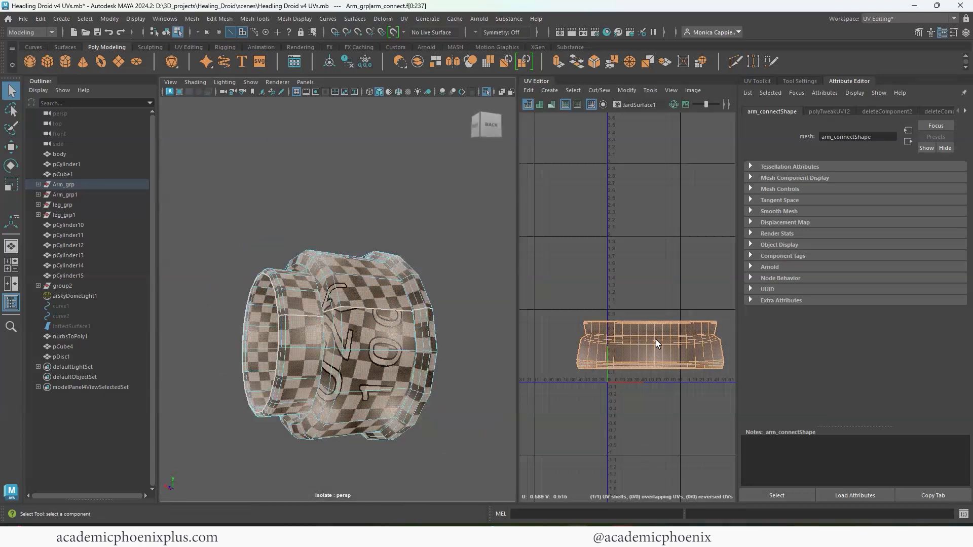
shift+right_drag(656, 339, 564, 344)
alt+drag(501, 345, 471, 330)
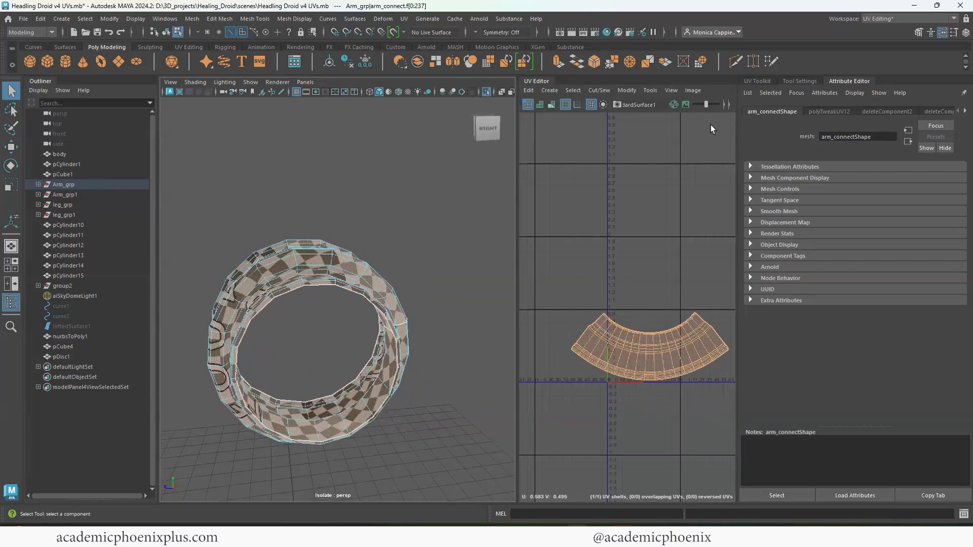
Turn off the connector's isolation and move its UV shell up and to the right, clear of the 0-1 tile
click(488, 92)
scroll(608, 336, down, 3)
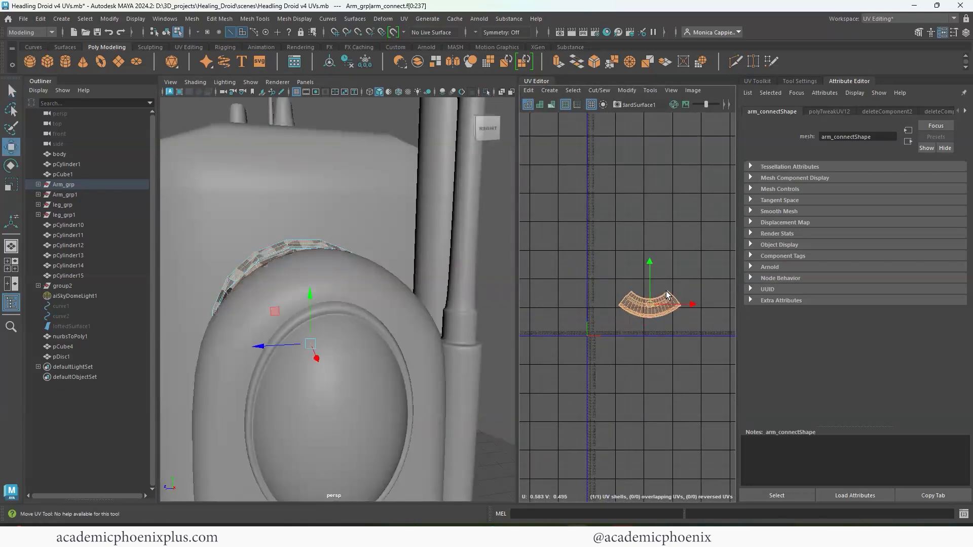
drag(666, 291, 683, 274)
Select the upper arm piece and apply automatic UV mapping to it
alt+drag(334, 349, 365, 354)
click(425, 349)
scroll(365, 354, down, 5)
right_drag(348, 330, 391, 227)
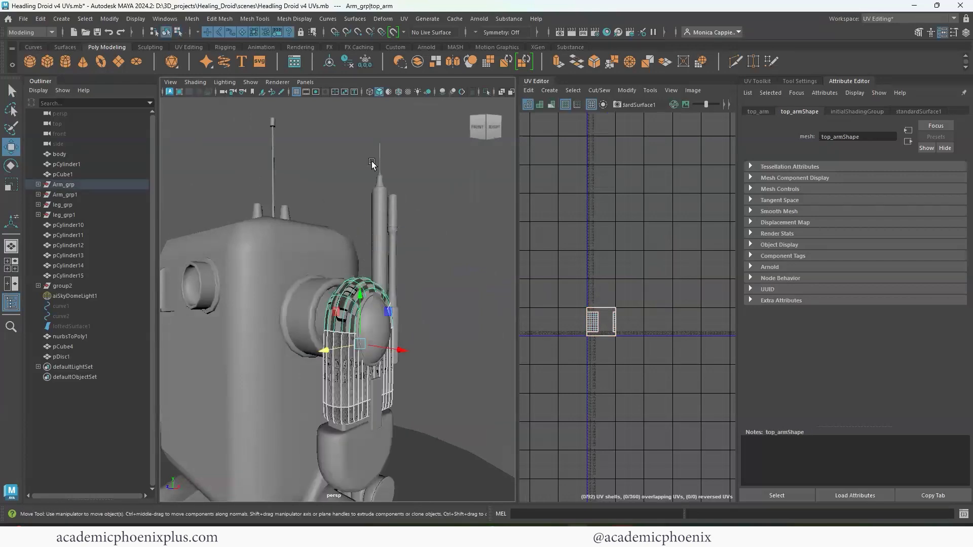
click(404, 19)
click(429, 78)
key(f)
Sew the upper arm's two large arched panels to the narrow strip between them
scroll(619, 355, up, 3)
right_drag(617, 357, 614, 279)
right_drag(626, 330, 627, 308)
click(609, 336)
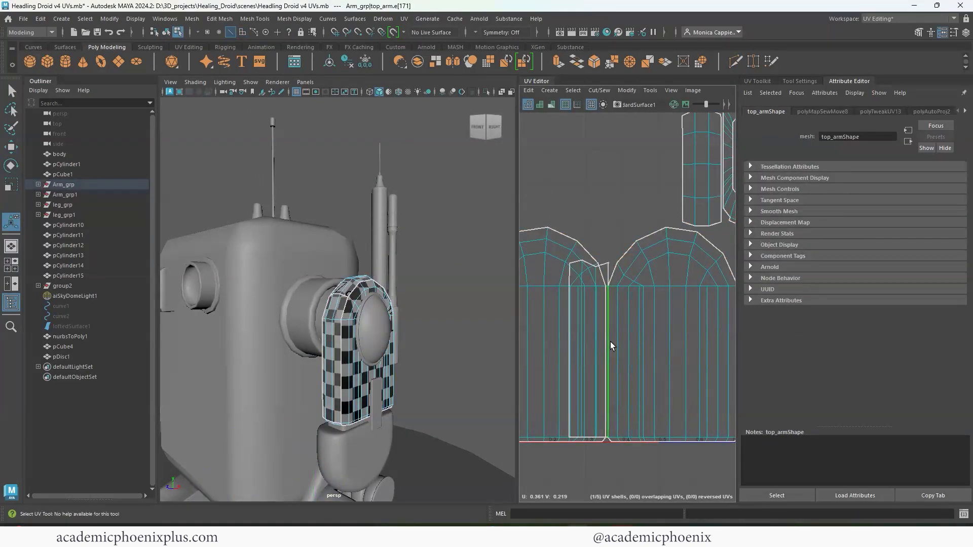
click(568, 350)
key(g)
scroll(637, 341, down, 4)
alt+middle_drag(700, 346, 651, 347)
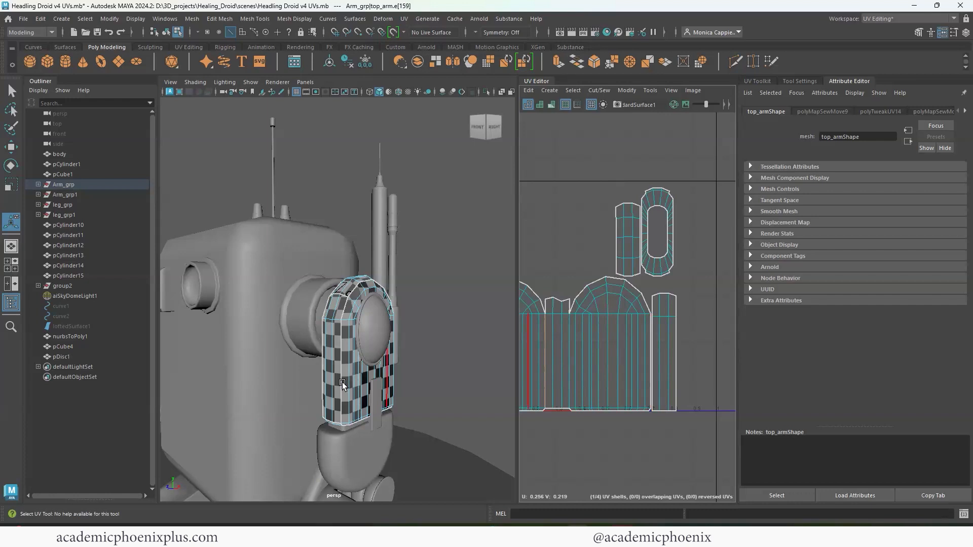
Sew the upper arm's separate vertical side strip to the outer edge of the arched panels' shell
click(342, 384)
key(g)
alt+drag(343, 379, 276, 371)
alt+middle_drag(598, 366, 686, 344)
Cut the last arched panel away from the middle strip and sew it to the opposite outer edge of the upper arm's shell
alt+drag(282, 370, 307, 386)
click(308, 388)
scroll(306, 394, up, 3)
click(659, 332)
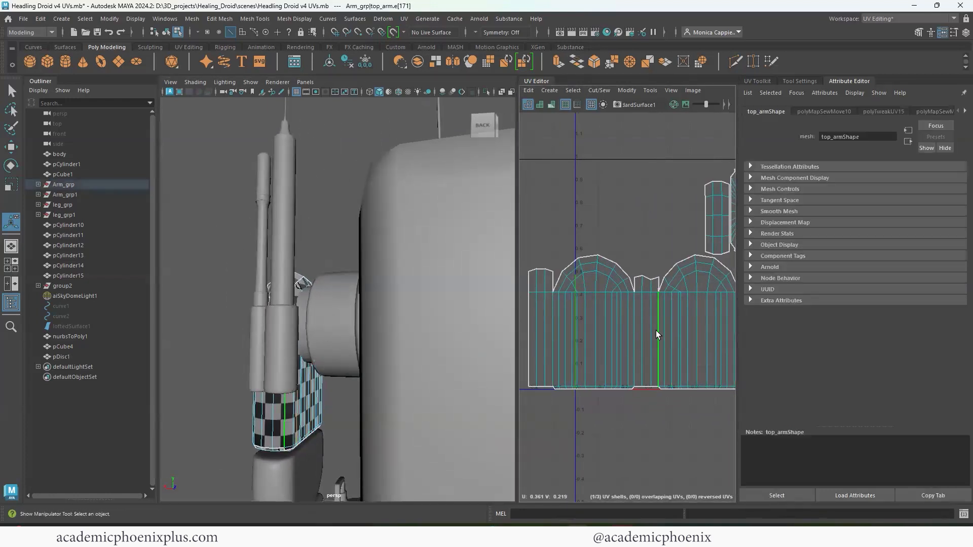
shift+right_drag(654, 333, 615, 350)
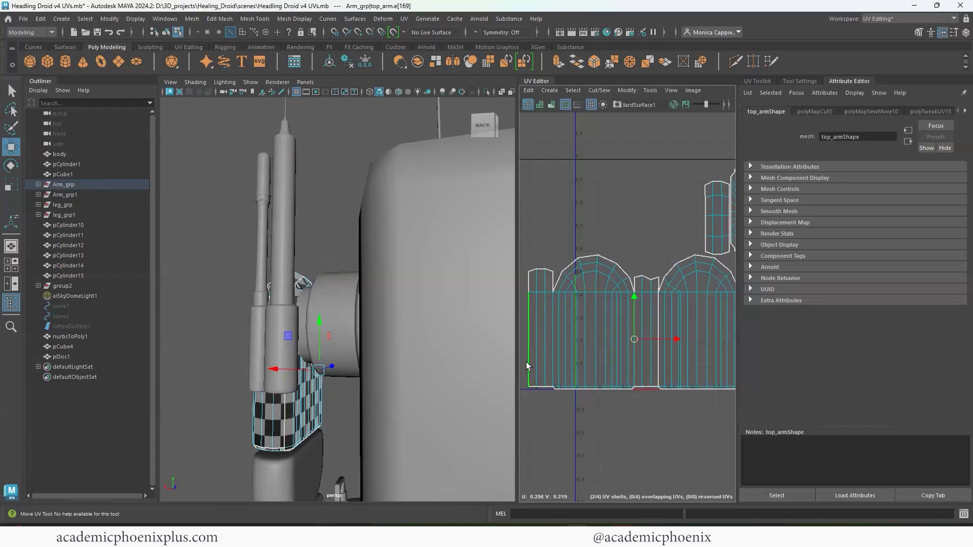
key(g)
alt+middle_drag(601, 338, 653, 337)
double_click(643, 371)
right_drag(649, 339, 589, 368)
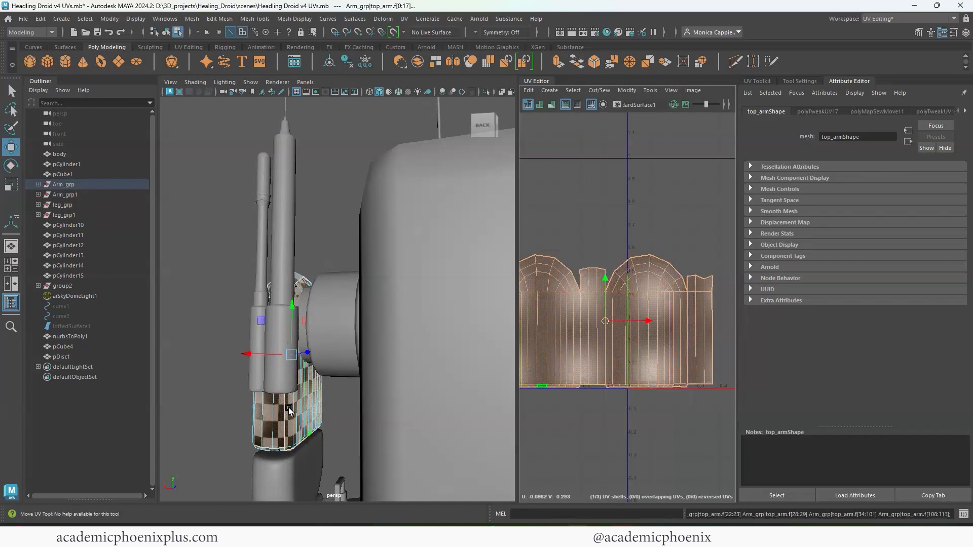
Sew the curved strip over the upper arm's top to the narrow strip between the two arched panels
alt+drag(288, 409, 411, 469)
scroll(573, 403, down, 3)
alt+middle_drag(572, 403, 593, 395)
alt+drag(325, 365, 406, 354)
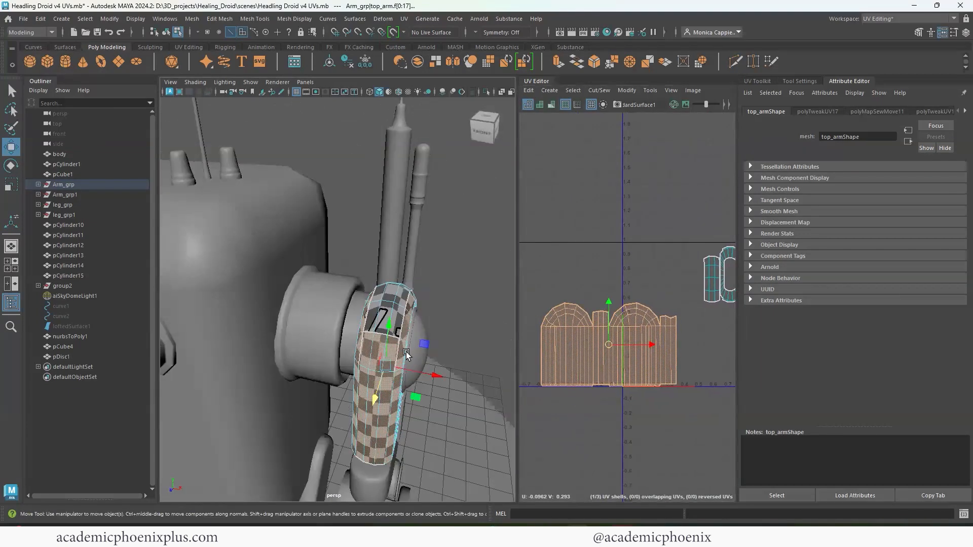
right_drag(376, 345, 384, 305)
scroll(390, 335, up, 3)
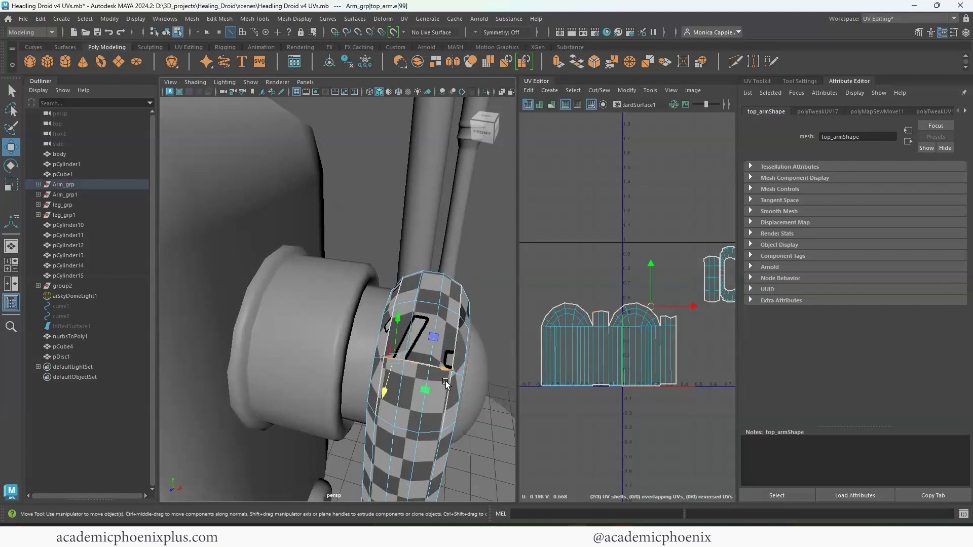
shift+click(420, 364)
shift+click(439, 368)
shift+right_drag(604, 350, 632, 372)
alt+middle_drag(649, 348, 624, 348)
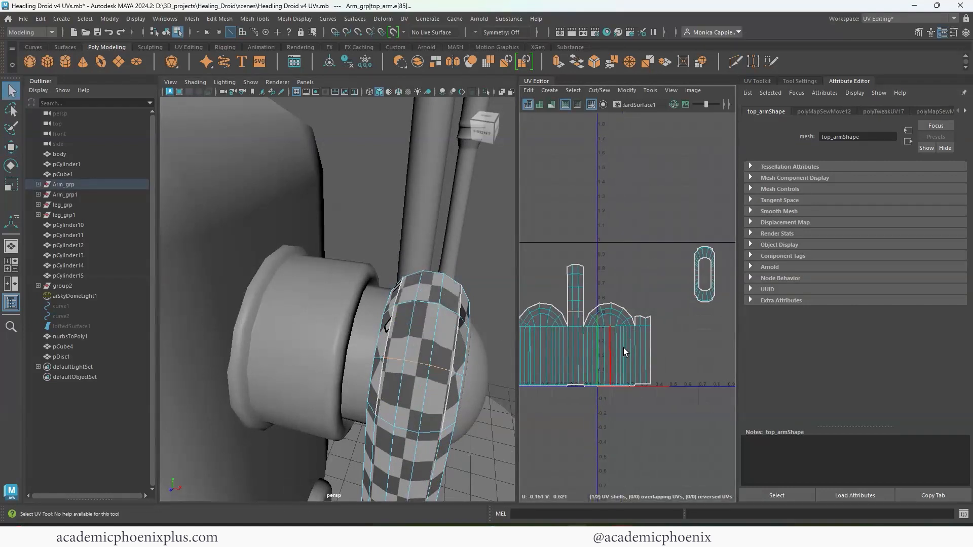
Sew the ring-shaped underside to the upper arm shell's bottom edge and unfold the combined shell
alt+right_drag(576, 389, 646, 403)
alt+middle_drag(631, 392, 632, 367)
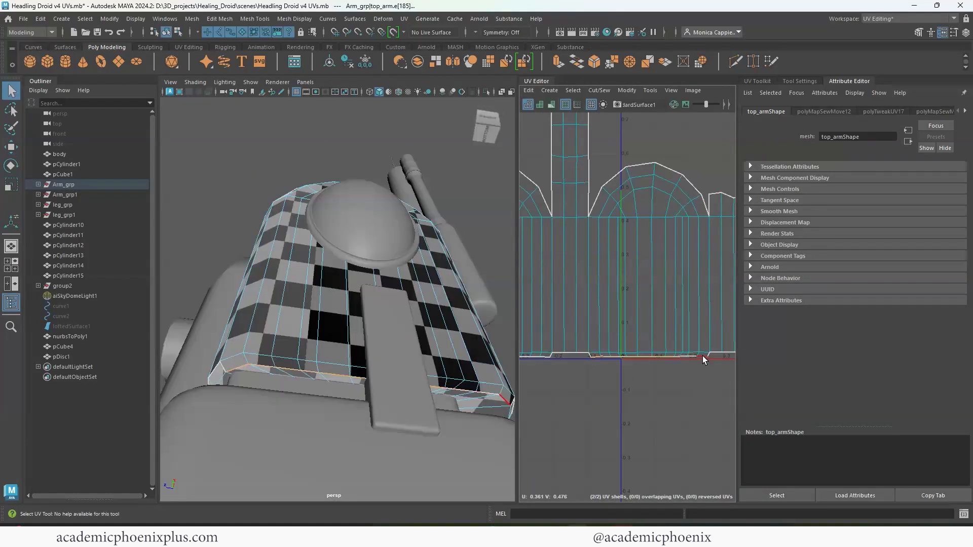
right_drag(700, 356, 565, 338)
click(638, 333)
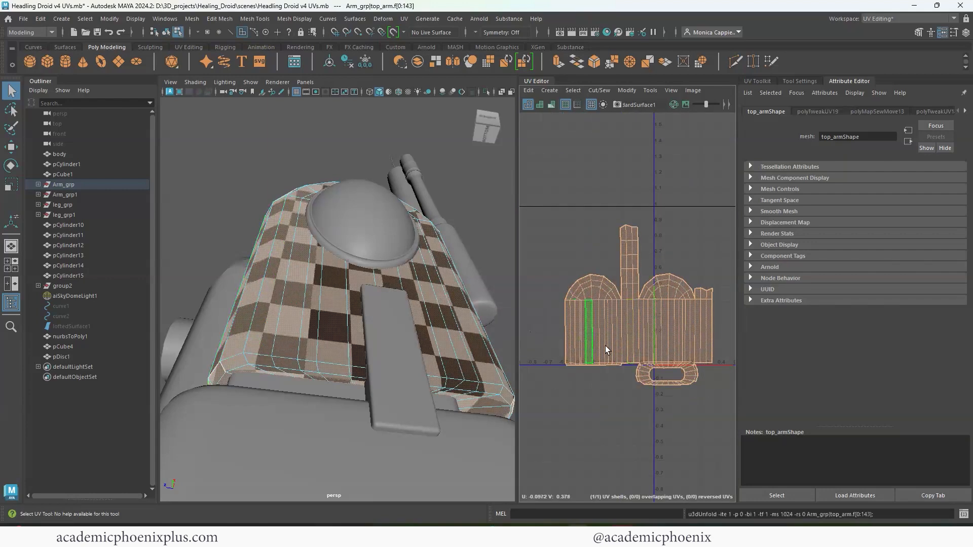
Move the unfolded upper arm shell out of the 0-1 tile
alt+right_drag(648, 403, 588, 395)
key(w)
drag(645, 369, 385, 291)
key(r)
Select the round orb on the upper arm and apply planar UV mapping projected from the X axis
right_drag(349, 279, 369, 250)
click(369, 251)
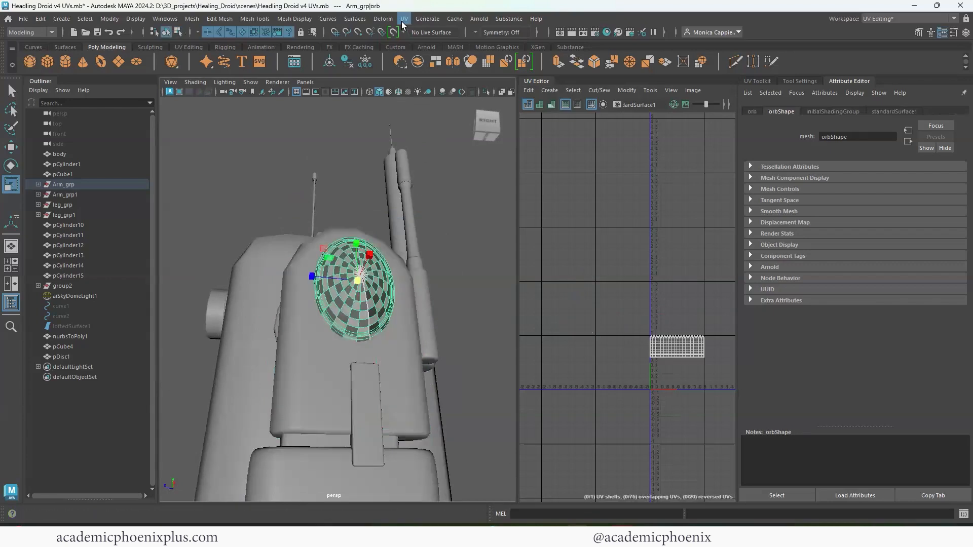
click(404, 19)
click(508, 131)
alt+drag(303, 433, 450, 233)
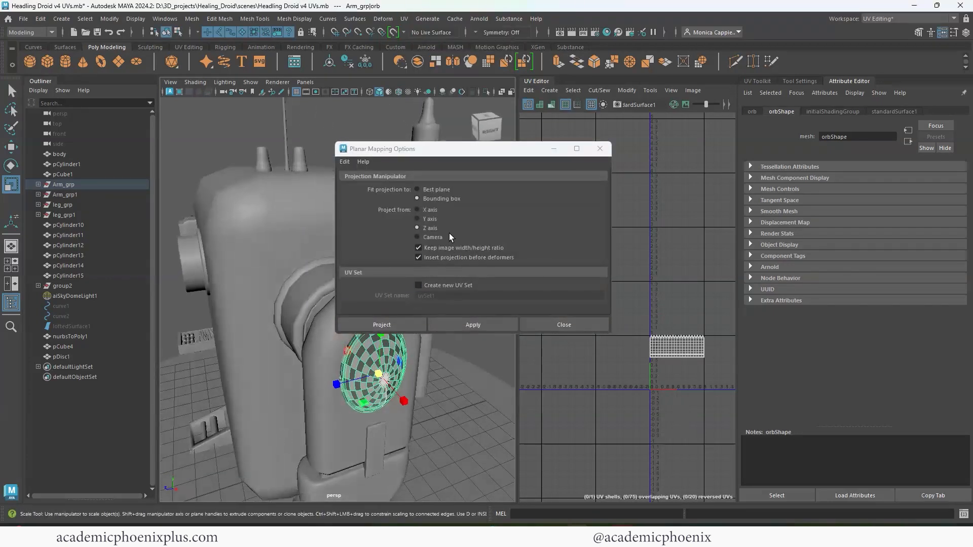
click(473, 328)
click(565, 325)
Unfold the orb's UV shell and move it straight up, clear of the 0-1 tile
shift+right_drag(679, 357, 595, 360)
key(w)
drag(680, 362, 680, 256)
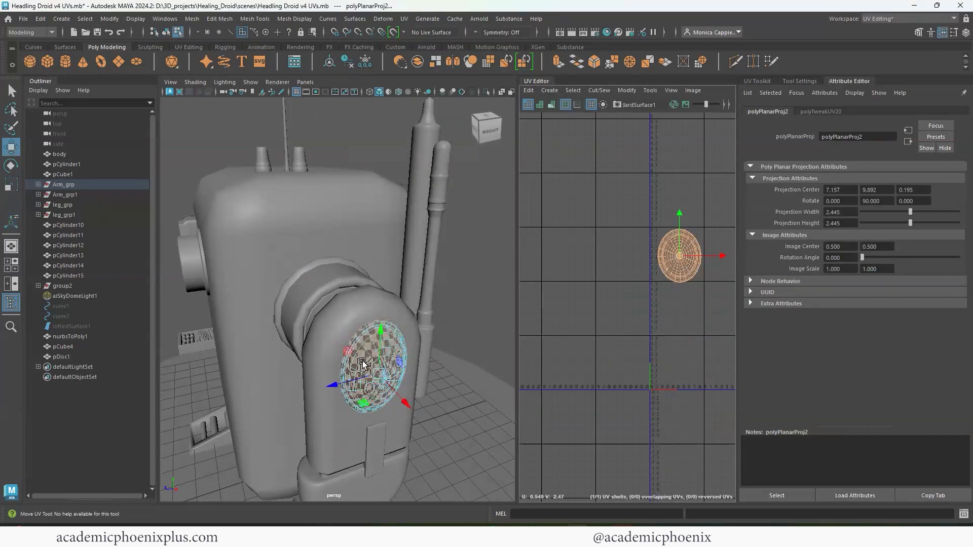
Select the flat rectangular connector between upper arm and elbow and apply automatic UV mapping to it
right_drag(363, 363, 383, 334)
alt+drag(383, 334, 389, 294)
click(397, 374)
alt+right_drag(397, 374, 537, 249)
alt+middle_drag(537, 248, 526, 188)
click(404, 19)
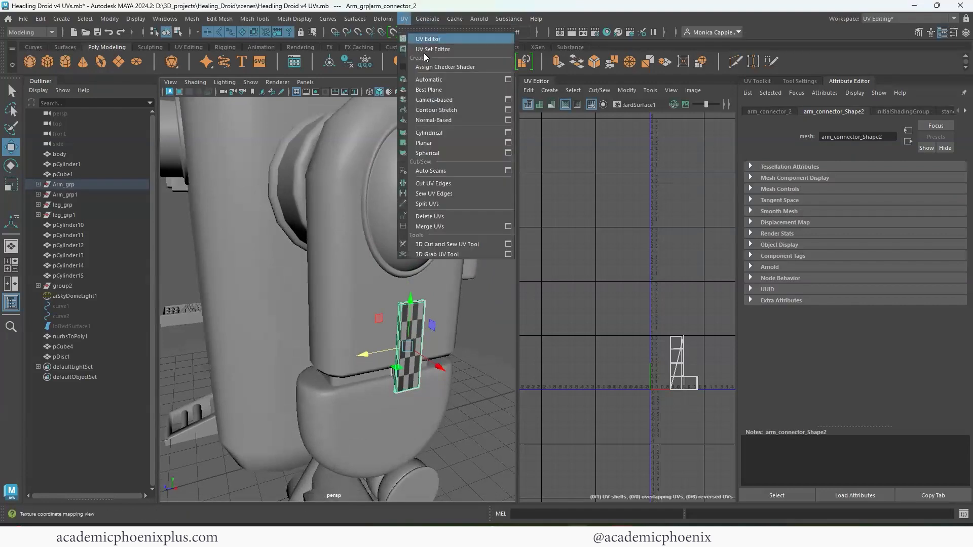
click(428, 80)
Sew one narrow side strip to the long left edge of the flat connector's front panel
alt+middle_drag(656, 371, 618, 312)
alt+right_drag(618, 312, 741, 366)
right_drag(656, 350, 685, 304)
click(591, 333)
shift+right_drag(595, 334, 592, 306)
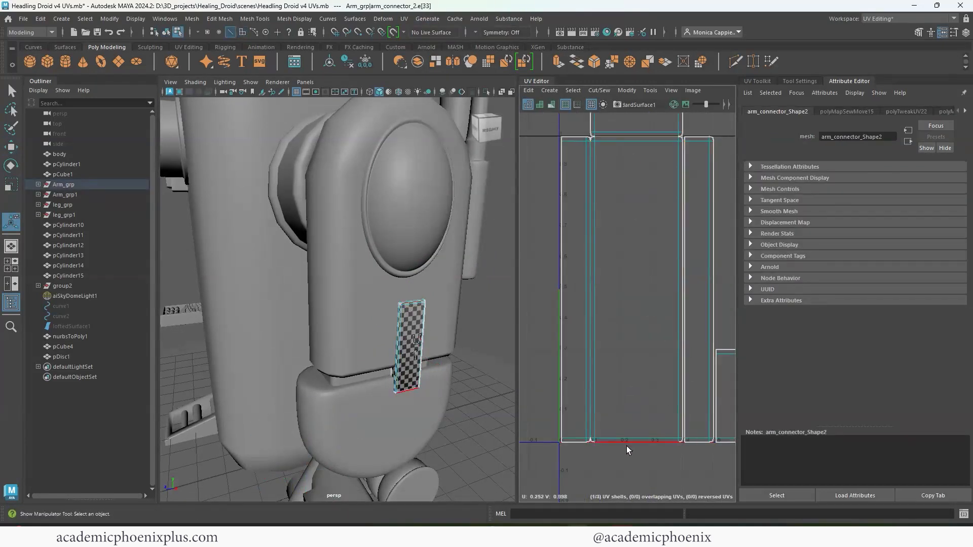
Sew the short end cap to the bottom edge of the flat connector's front panel
right_drag(412, 354, 440, 324)
alt+right_drag(648, 325, 324, 89)
mouse_move(653, 335)
right_down()
mouse_move(660, 361)
mouse_move(665, 320)
right_up()
click(651, 342)
double_click(658, 343)
Sew the remaining side strip to the front panel's other long edge and move the whole shell up and right of the 0-1 tile
click(659, 326)
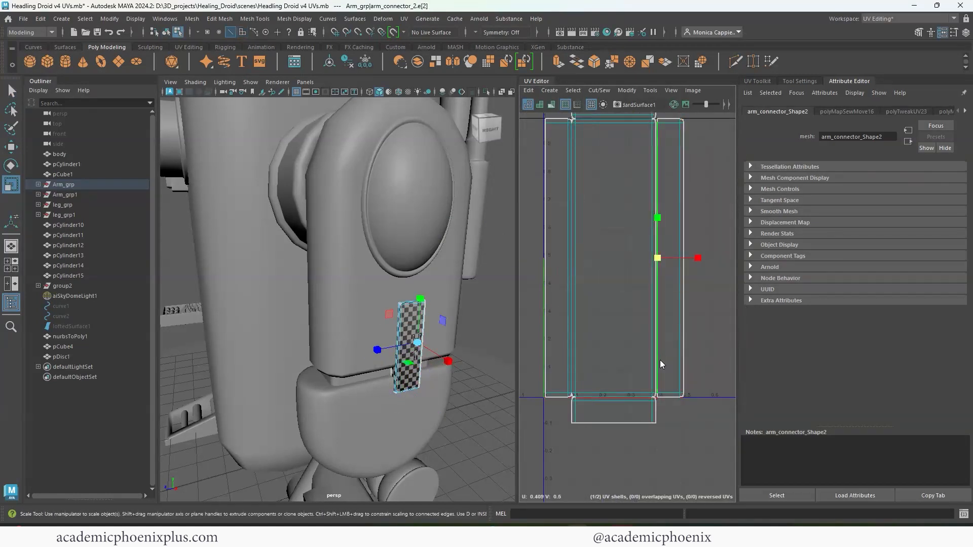
shift+right_drag(660, 362, 573, 395)
double_click(626, 396)
scroll(643, 388, down, 8)
key(w)
drag(649, 347, 703, 264)
Select the rounded elbow piece below the upper arm and apply automatic UV mapping to it
alt+middle_drag(366, 441, 409, 387)
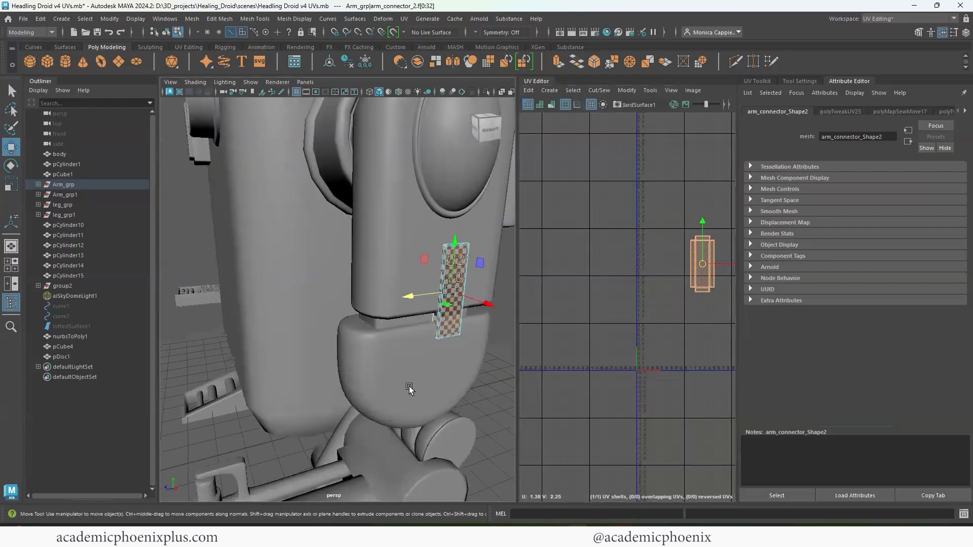
alt+drag(410, 386, 431, 366)
right_drag(431, 366, 464, 289)
click(405, 20)
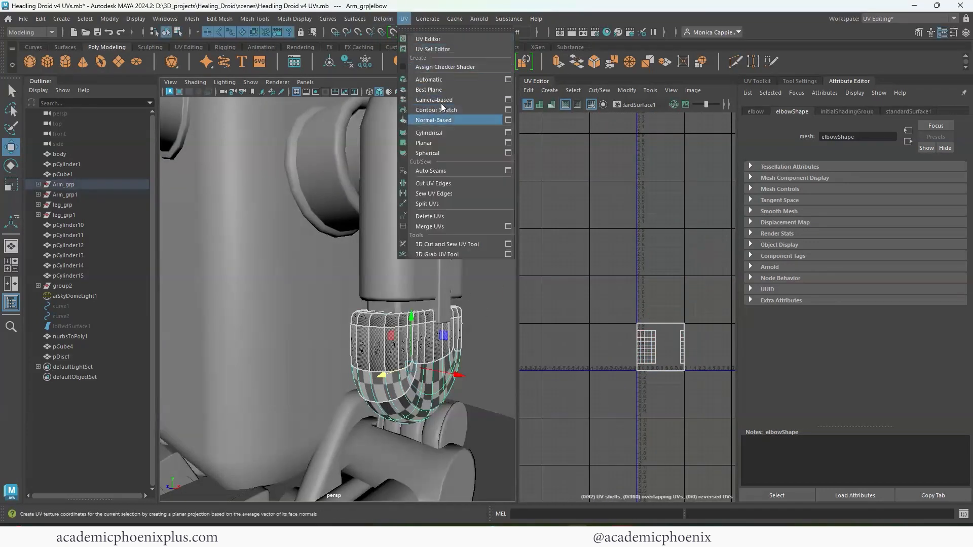
click(441, 117)
key(f)
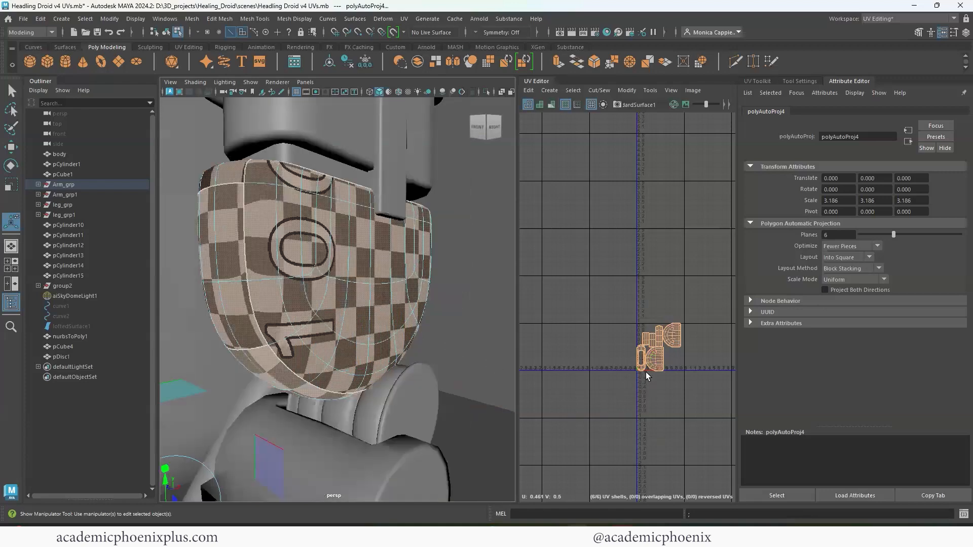
Sew the first pair of matching border edges between the elbow's UV pieces
scroll(624, 350, up, 5)
right_drag(623, 349, 635, 374)
click(248, 299)
mouse_move(325, 345)
alt+mouse_down()
mouse_move(342, 326)
mouse_move(325, 350)
alt+mouse_up()
click(341, 327)
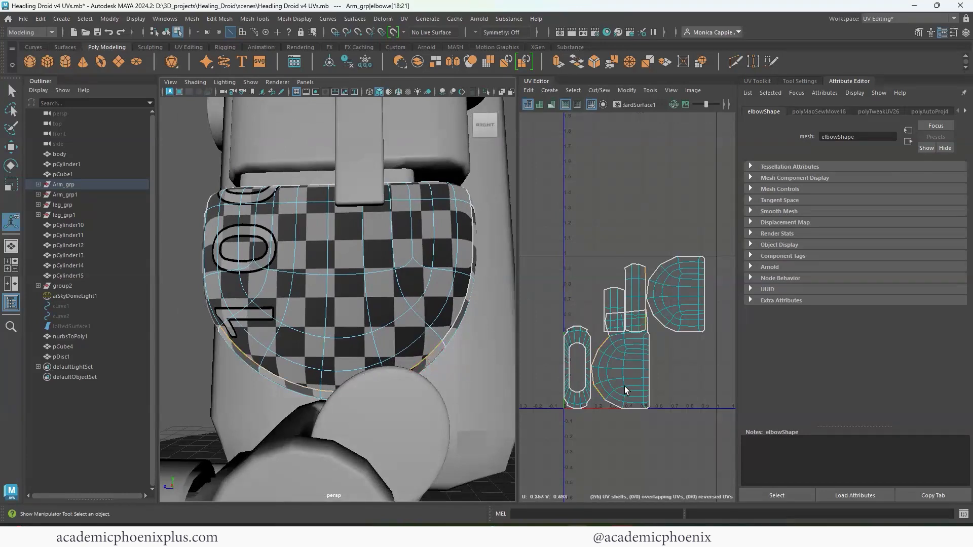
Sew the elbow's detached half-round panel to the neighbouring narrow strip along their shared side edges
click(624, 407)
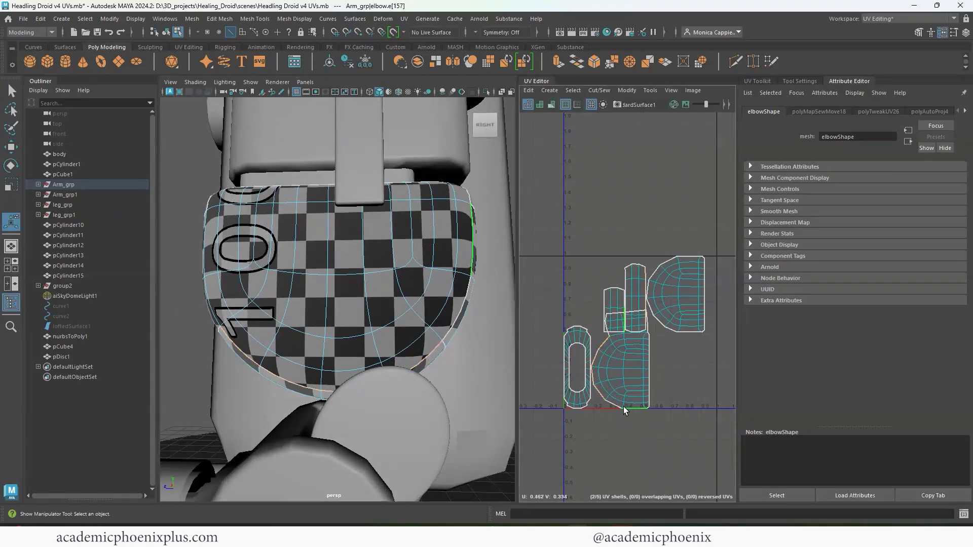
alt+drag(380, 317, 500, 320)
click(312, 314)
shift+click(311, 256)
mouse_move(632, 358)
shift+right_down()
mouse_move(633, 395)
mouse_move(632, 374)
shift+right_up()
double_click(629, 375)
shift+right_drag(626, 377, 544, 379)
Select the edges along the elbow's upper front rim and cut the UVs there
alt+drag(459, 284, 440, 313)
click(342, 280)
right_drag(342, 279, 343, 248)
double_click(343, 248)
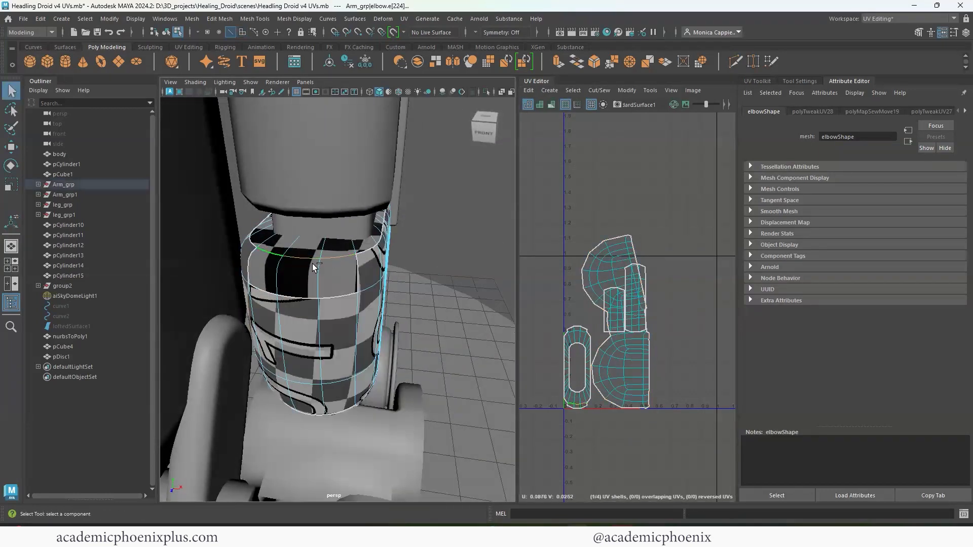
shift+right_drag(604, 344, 603, 346)
double_click(335, 298)
shift+right_drag(614, 345, 538, 381)
Sew the adjoining border edge near the elbow's upper rim to its neighbouring piece
key(w)
right_drag(343, 235, 345, 208)
click(269, 294)
shift+right_drag(614, 345, 615, 350)
Stitch the elbow's small lower strip to the neighbouring half-round panel along their shared edge near the underside
alt+drag(385, 350, 274, 340)
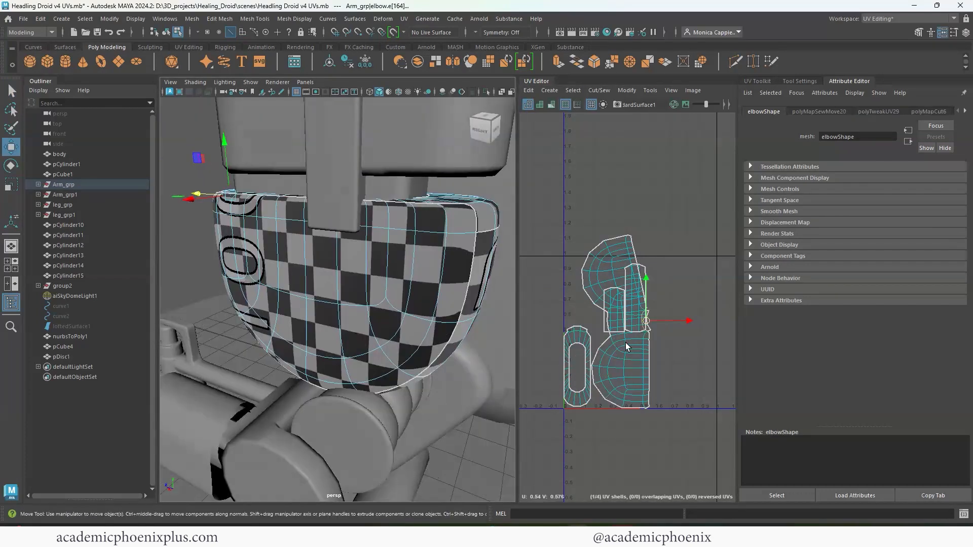
scroll(625, 343, up, 1)
alt+drag(373, 359, 315, 355)
right_drag(371, 348, 368, 324)
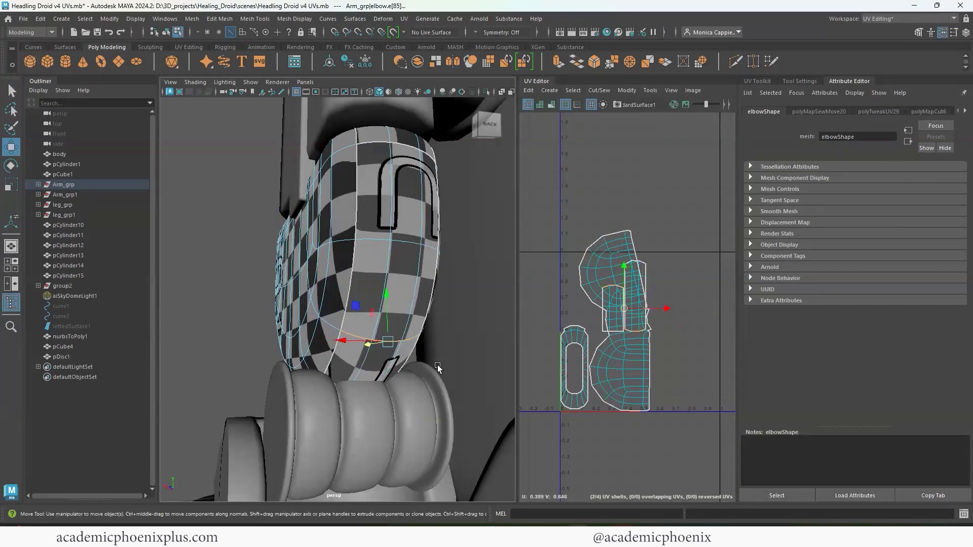
shift+right_drag(641, 354, 639, 388)
Stitch the elbow's long narrow strip and the oval ring-shaped piece to the joined half-round panels
alt+drag(365, 355, 552, 349)
click(290, 269)
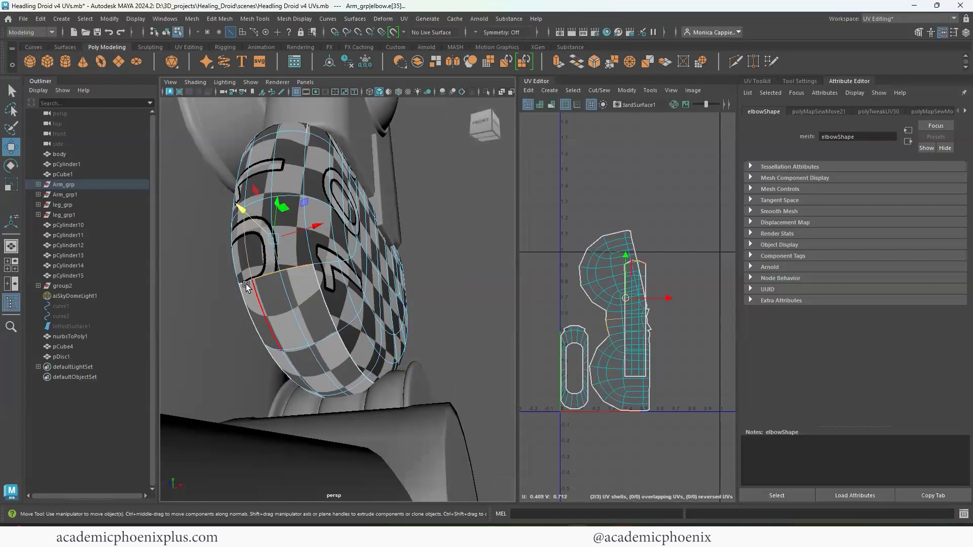
shift+right_drag(604, 331, 662, 331)
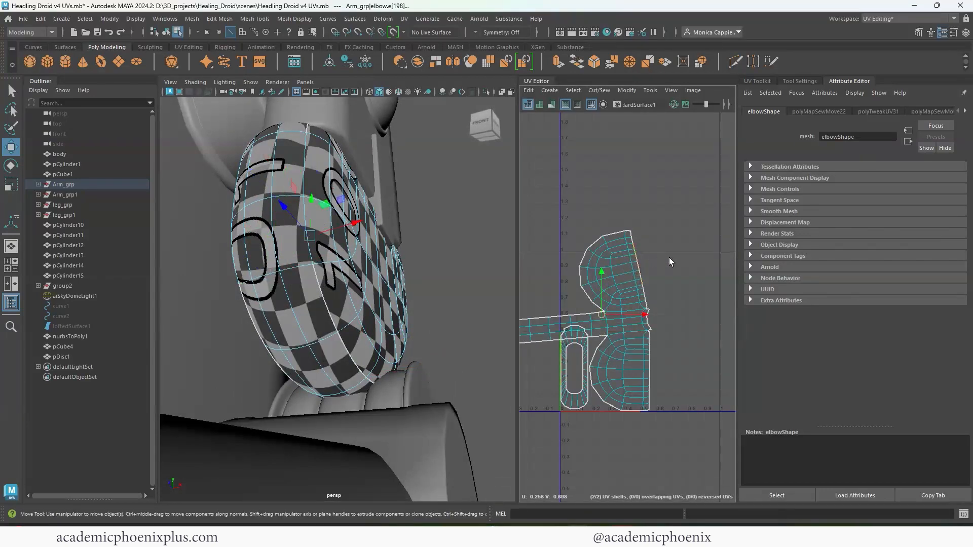
shift+right_drag(669, 262, 675, 262)
Select every face of the elbow's joined shell and unfold it
right_drag(619, 310, 624, 343)
double_click(622, 347)
shift+right_drag(619, 347, 552, 352)
scroll(618, 352, down, 1)
alt+middle_drag(619, 352, 661, 343)
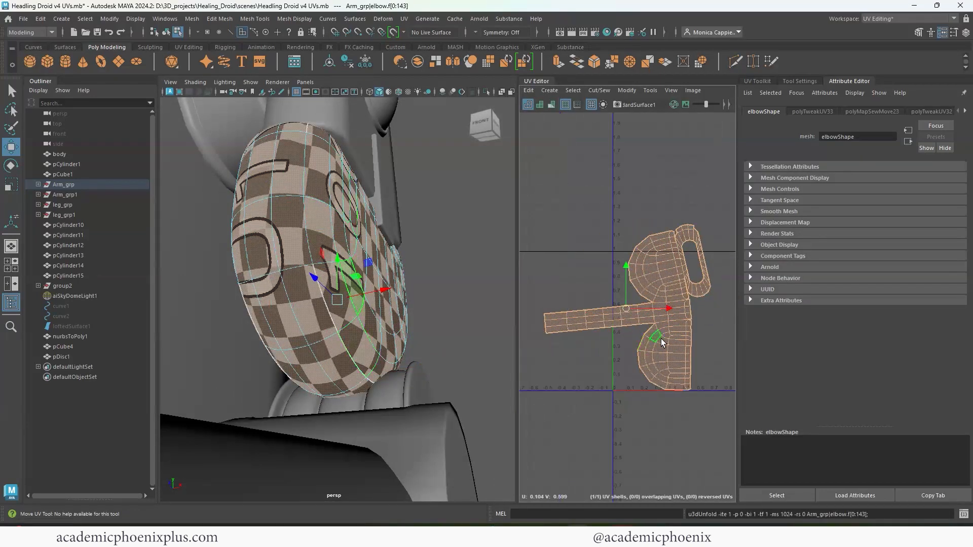
Rotate the elbow's unfolded shell, rescale it and move it away from the 0–1 tile
scroll(661, 343, down, 5)
key(e)
drag(641, 332, 588, 302)
key(r)
key(w)
drag(602, 339, 649, 291)
Select the short connector between the upper arm and the elbow and apply an automatic UV projection
alt+drag(446, 309, 373, 335)
scroll(367, 324, down, 4)
click(321, 219)
right_drag(321, 219, 357, 188)
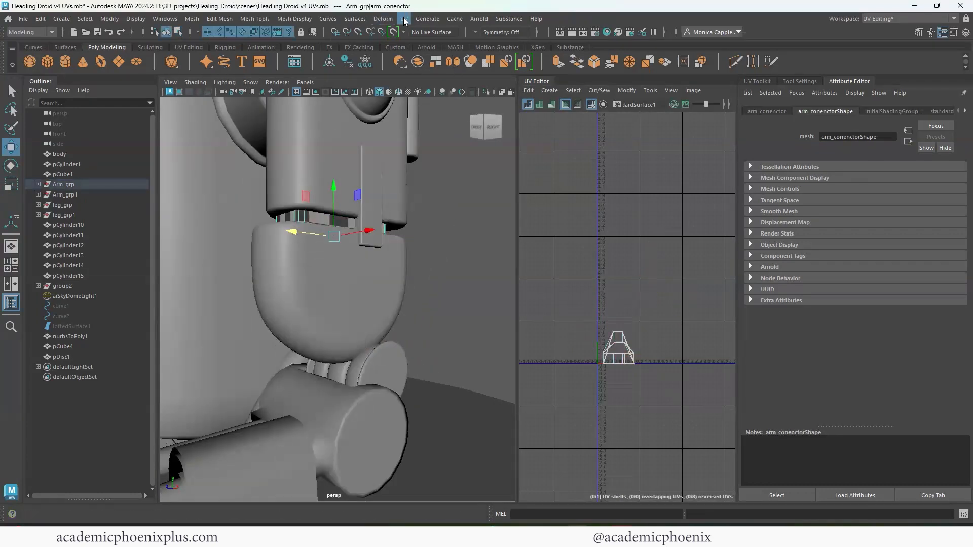
click(404, 19)
click(435, 81)
scroll(641, 340, up, 8)
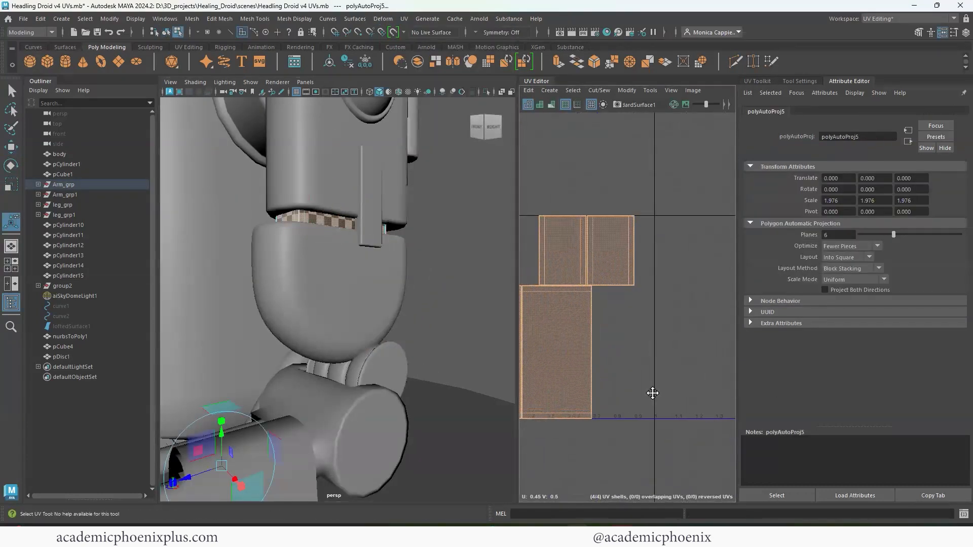
Stitch the arm connector's adjoining UV pieces together along their shared long border edges
alt+middle_drag(652, 394, 719, 409)
right_drag(694, 406, 691, 373)
click(591, 365)
right_drag(591, 365, 600, 332)
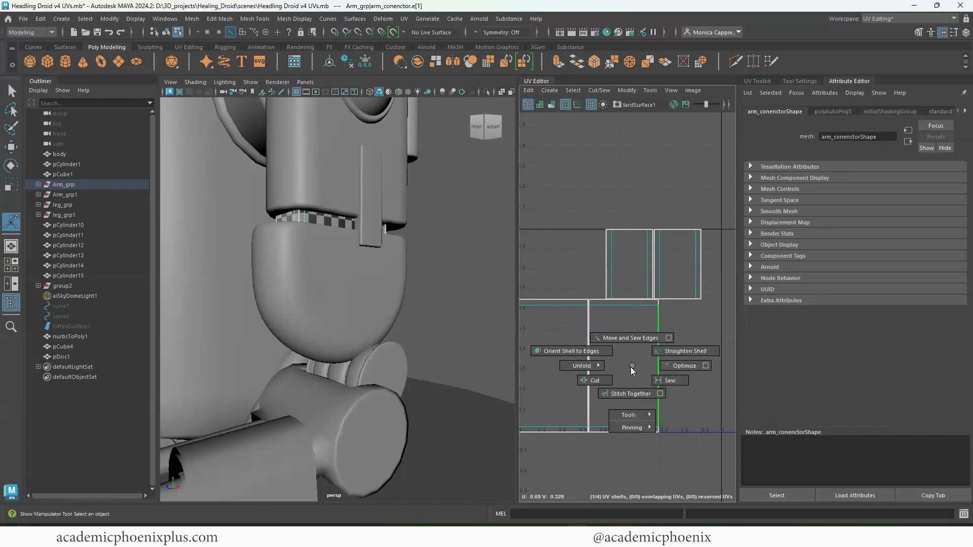
shift+right_drag(644, 369, 643, 398)
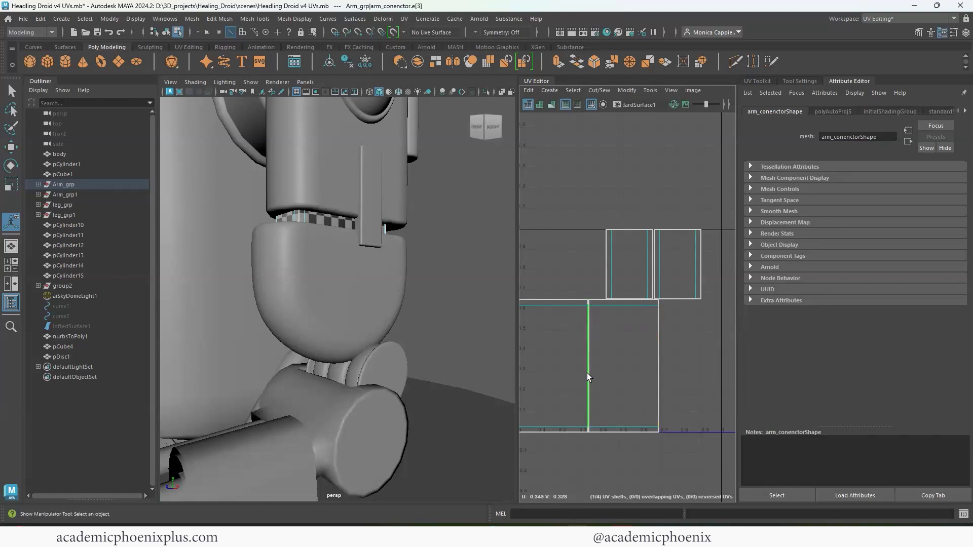
scroll(325, 239, up, 3)
alt+middle_drag(294, 180, 303, 228)
click(303, 230)
shift+right_drag(637, 286, 634, 314)
Stitch the arm connector's remaining side piece on so the band forms one continuous strip
alt+drag(444, 257, 351, 276)
click(407, 254)
key(g)
alt+drag(265, 287, 431, 284)
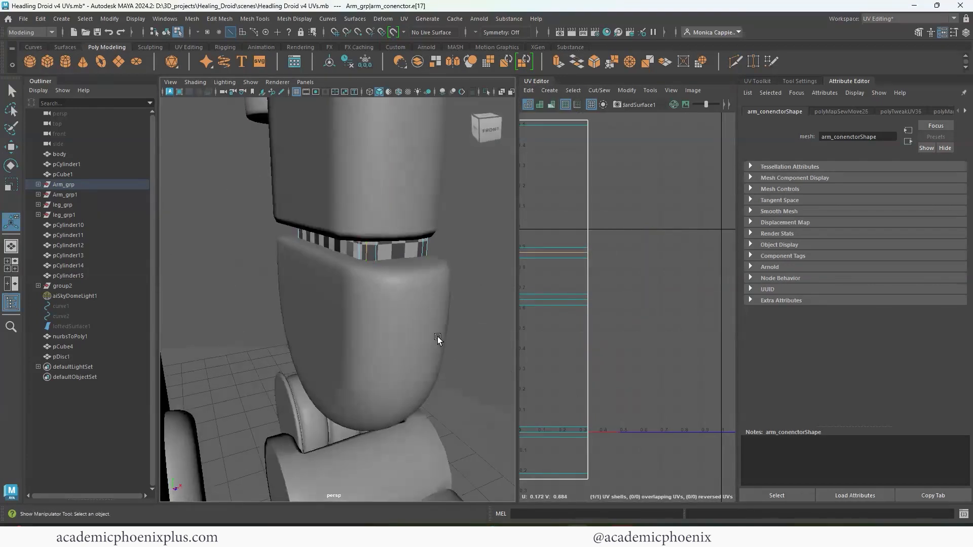
Unfold the arm connector's complete strip and move the shell aside
scroll(576, 315, down, 4)
double_click(563, 349)
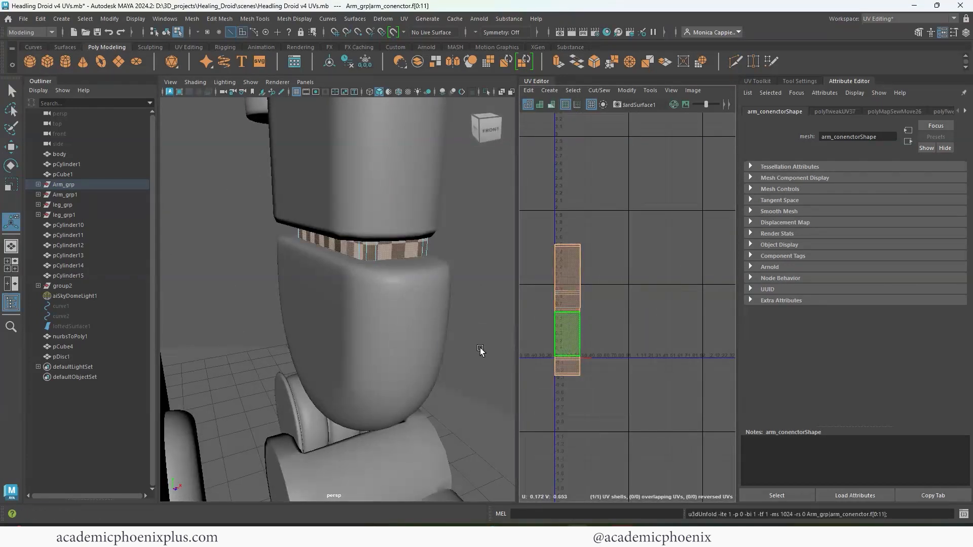
scroll(596, 320, down, 2)
key(w)
drag(546, 269, 541, 270)
Select the ribbed joint below the elbow and apply an automatic UV projection
alt+drag(372, 349, 289, 355)
click(466, 369)
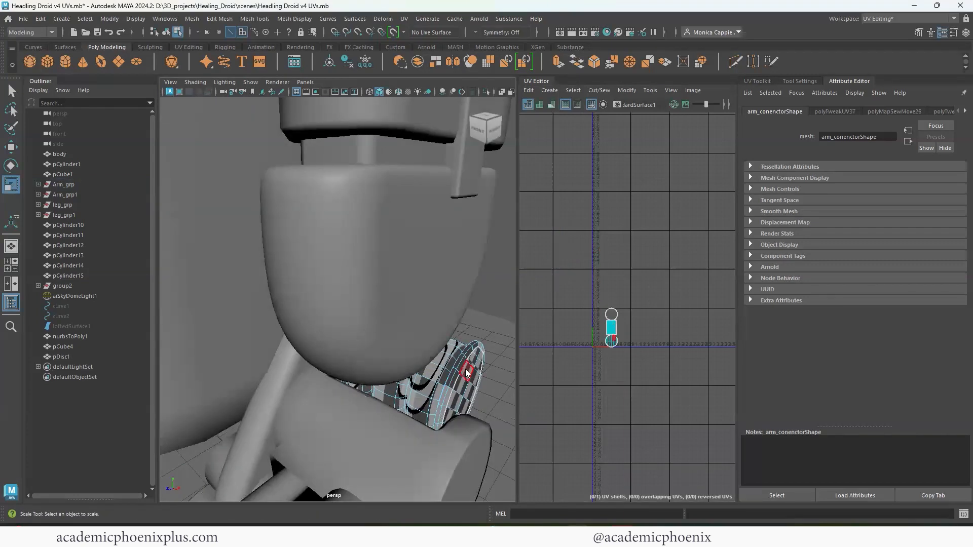
right_drag(465, 369, 489, 342)
alt+drag(456, 337, 401, 333)
click(405, 19)
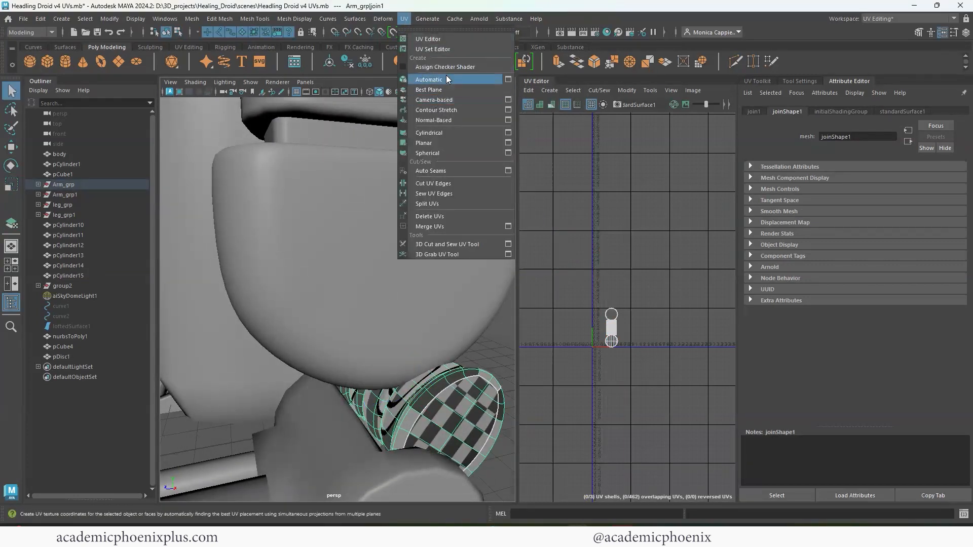
click(446, 75)
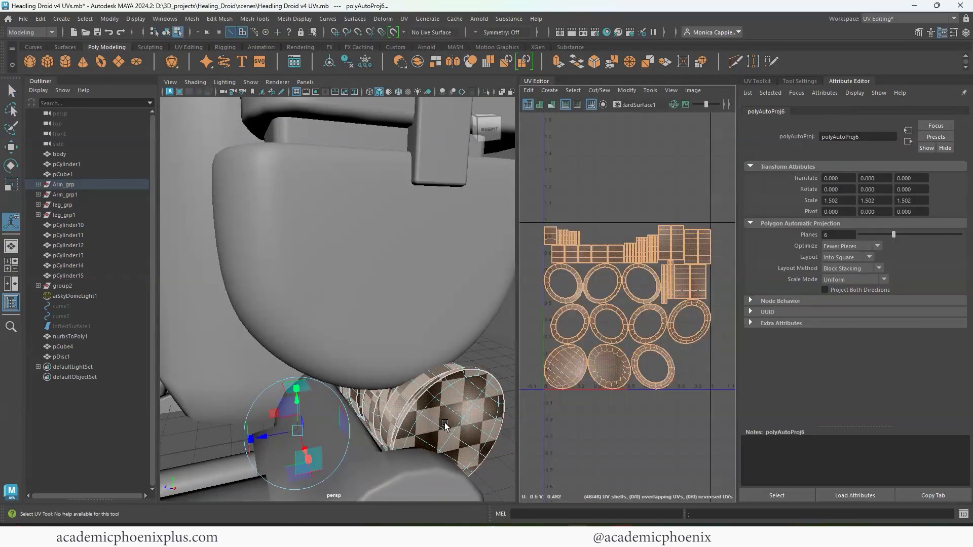
Move the joint's two round end-cap shells out of the layout to below the 0–1 tile
right_click(400, 412)
right_drag(547, 375, 547, 403)
click(572, 383)
key(w)
drag(566, 367, 559, 449)
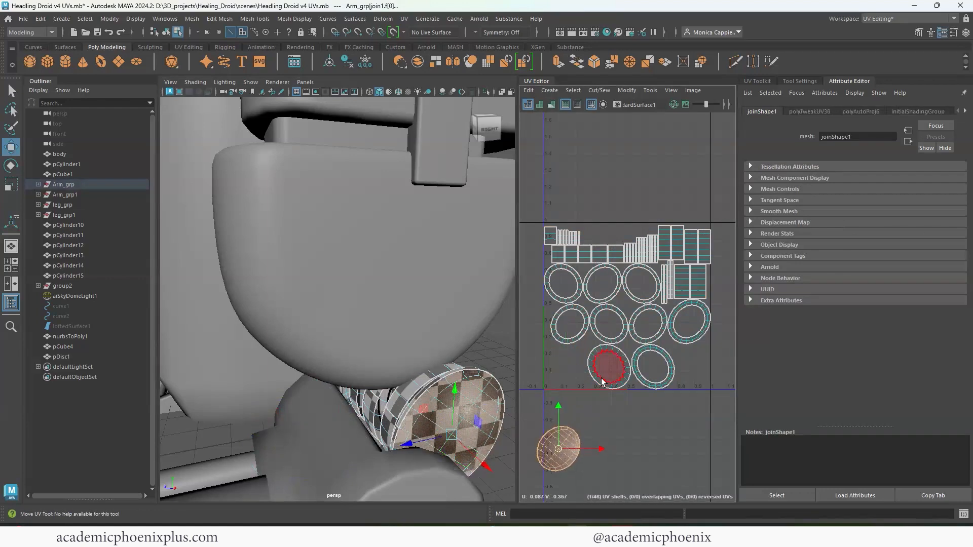
click(601, 382)
alt+drag(350, 401, 476, 409)
drag(608, 366, 629, 458)
Select all the joint's remaining shells except the two end caps and apply a cylindrical projection
alt+drag(349, 386, 312, 388)
scroll(354, 383, down, 2)
scroll(619, 350, down, 3)
drag(534, 219, 719, 393)
click(405, 19)
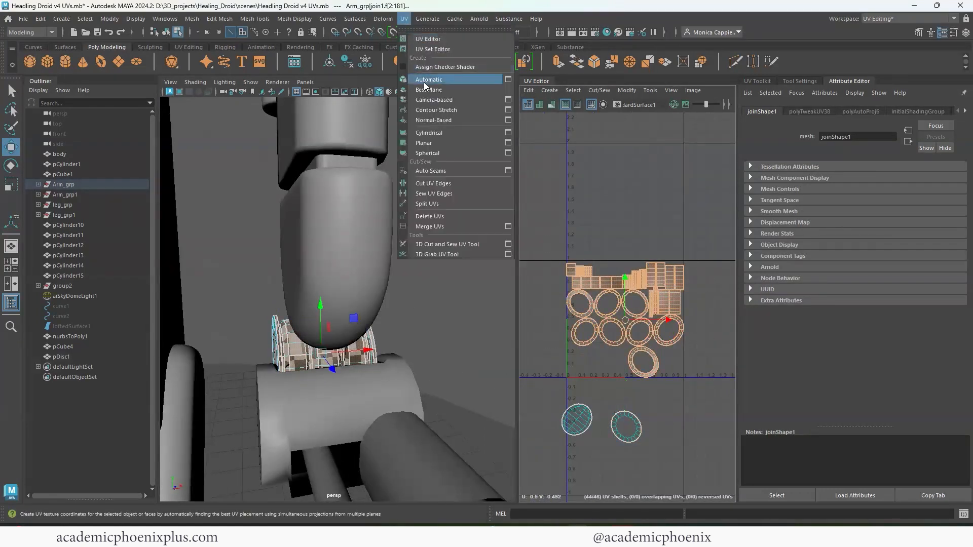
click(429, 133)
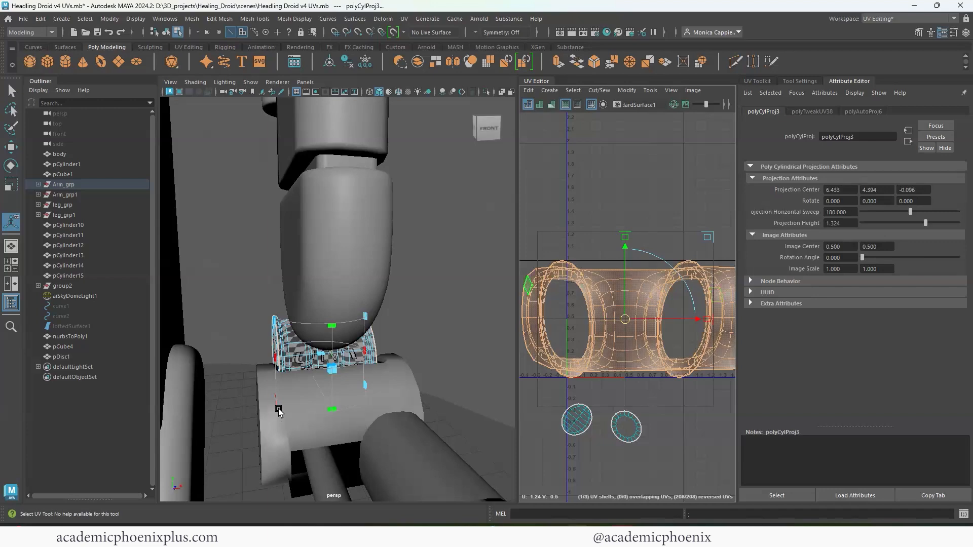
Rotate the joint's cylindrical projection 90 degrees about Z to align it with the part's length
click(277, 407)
click(297, 309)
drag(299, 313, 289, 324)
text(90)
key(Return)
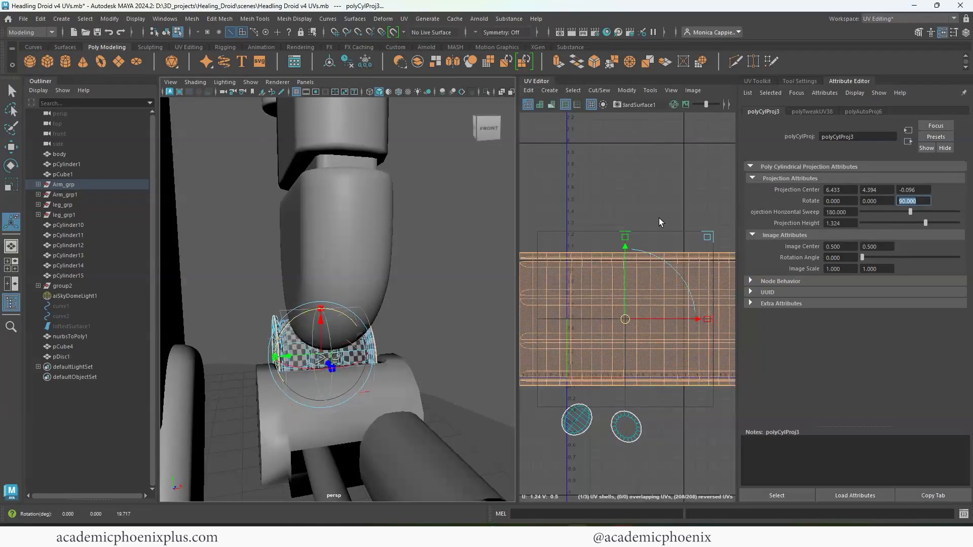
Unfold the joint's cylindrical shell and move it together with both end caps away from the 0–1 tile
alt+drag(456, 284, 330, 291)
right_drag(652, 314, 563, 353)
scroll(643, 373, down, 3)
click(635, 410)
shift+click(604, 409)
shift+click(655, 364)
scroll(657, 359, down, 4)
key(r)
key(w)
drag(651, 353, 683, 276)
Frame the crosswise cylinder below the joint, set symmetry to Object Y and start the Multi-Cut tool on it
right_drag(431, 372, 459, 347)
click(381, 447)
key(f)
alt+drag(439, 222, 437, 244)
click(405, 19)
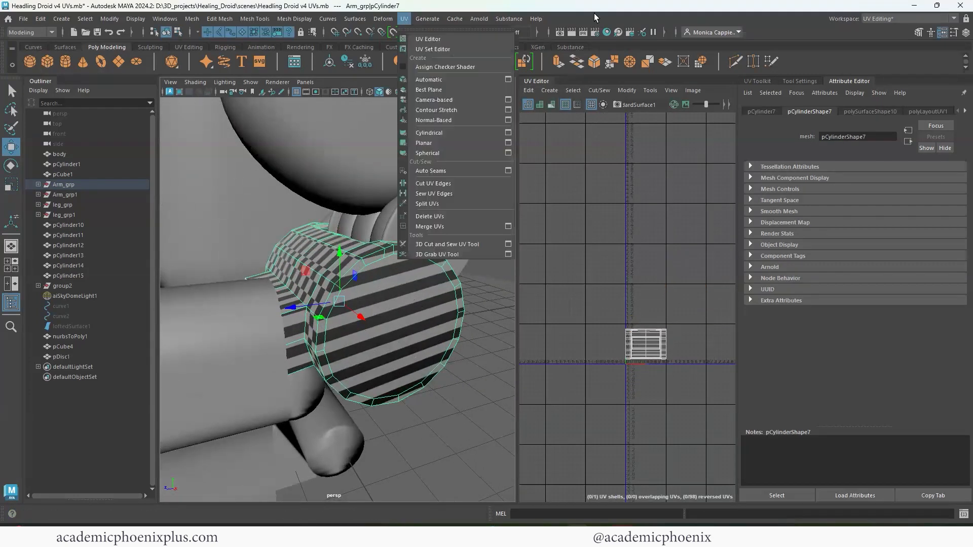
click(477, 33)
click(502, 58)
shift+right_drag(305, 306, 345, 302)
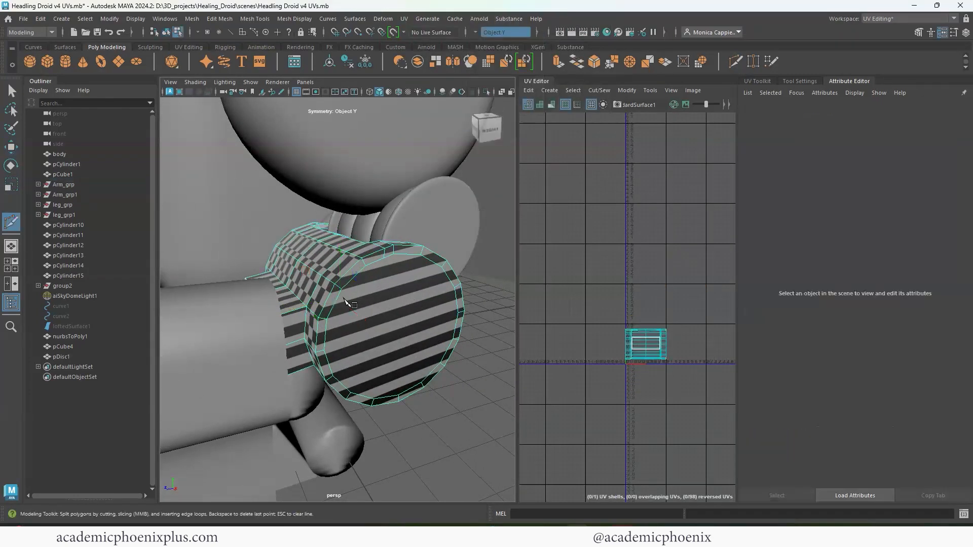
Try Object Z and Object Y symmetry on the crosswise cylinder and settle on Object X
alt+drag(344, 298, 401, 320)
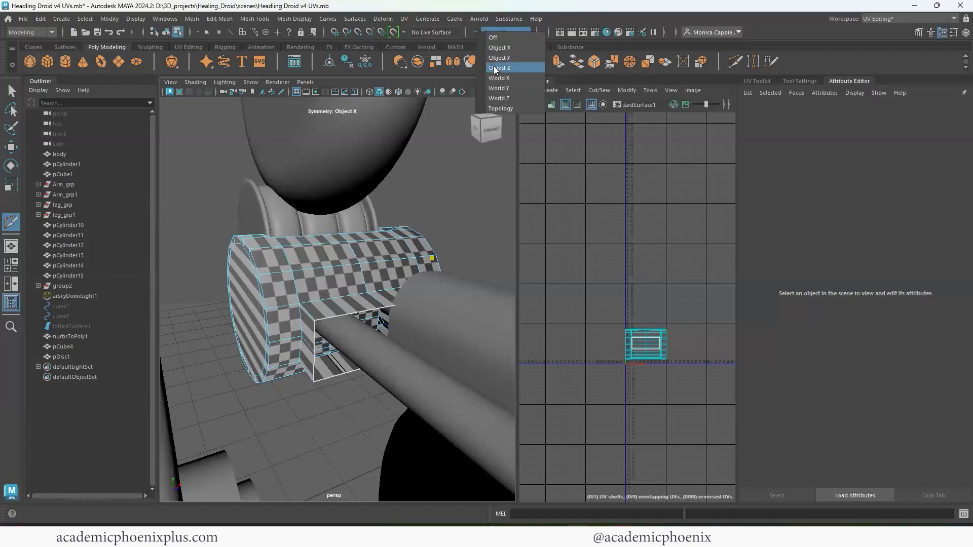
click(499, 67)
click(468, 21)
click(509, 7)
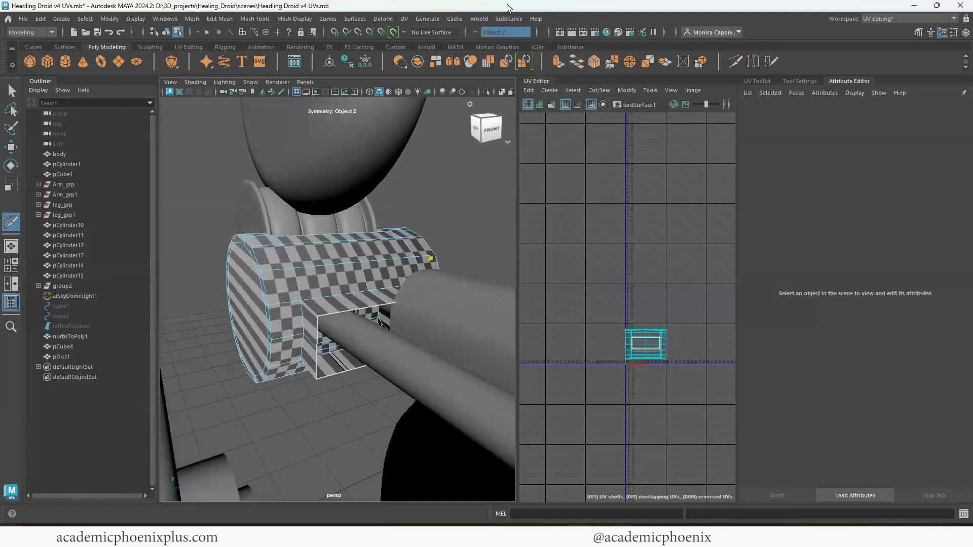
click(479, 32)
click(489, 58)
alt+drag(476, 253, 306, 297)
click(489, 47)
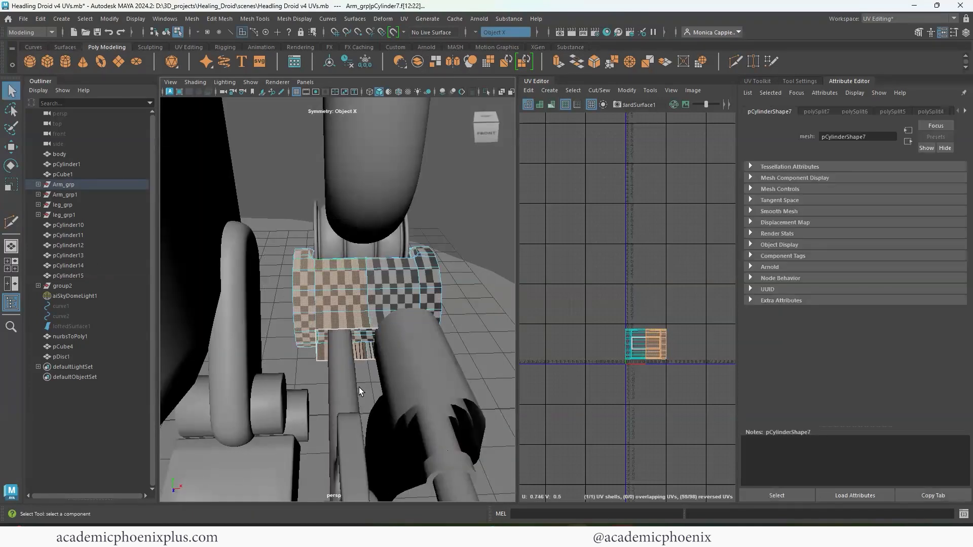
Delete the selected half of the crosswise cylinder's faces and mirror the remaining half across its object X axis
click(370, 329)
alt+drag(370, 329, 434, 285)
right_drag(434, 286, 467, 221)
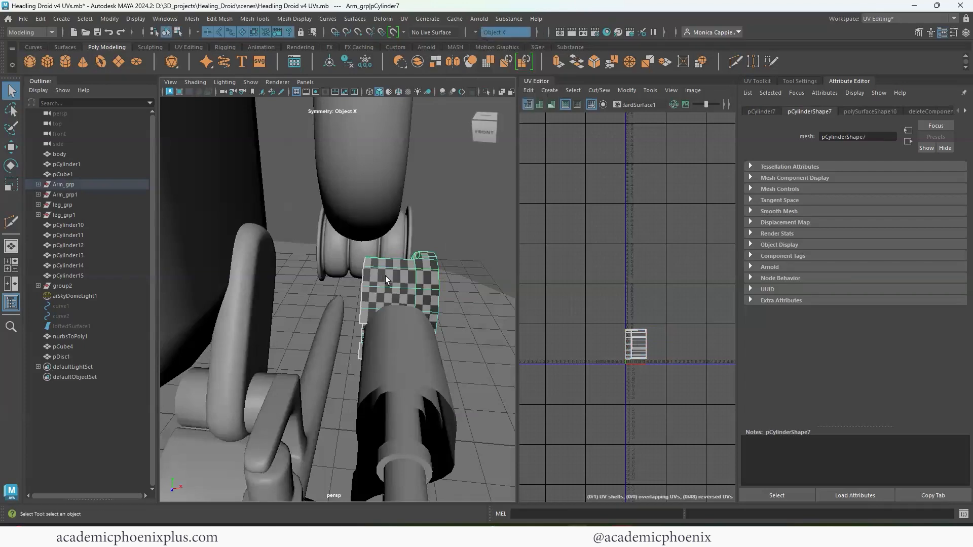
alt+drag(406, 288, 436, 287)
click(192, 19)
click(210, 187)
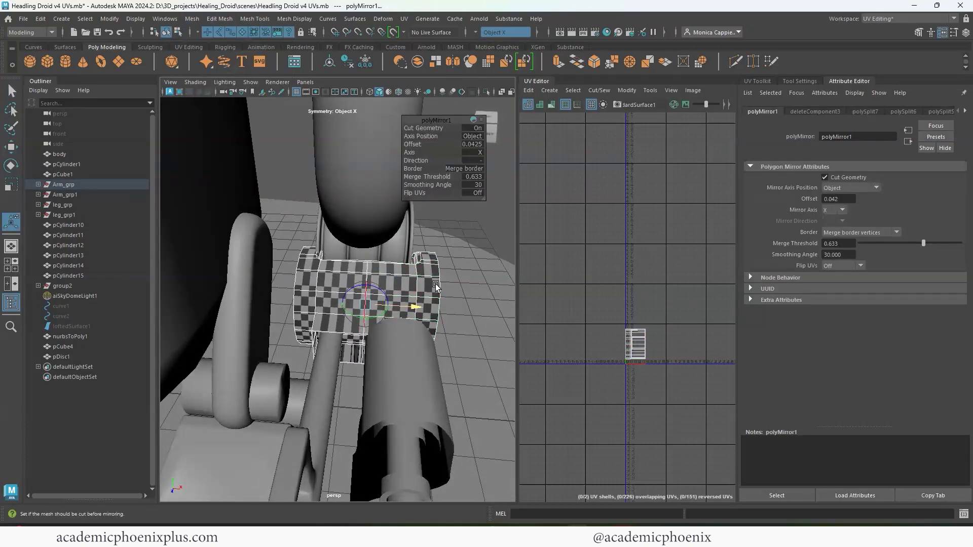
right_click(416, 307)
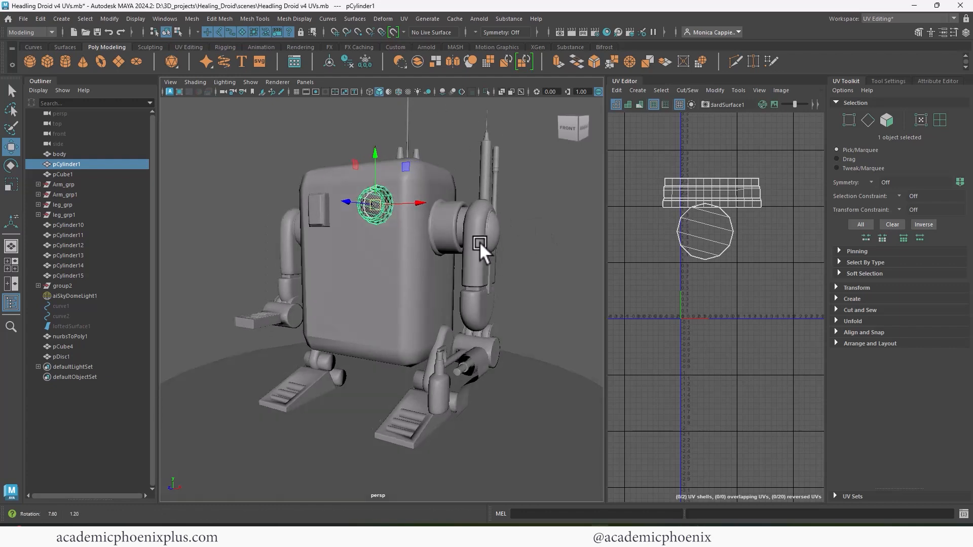
Select the thin stepped tube behind the droid's shoulder and apply a cylindrical UV projection
alt+drag(479, 241, 446, 287)
click(469, 227)
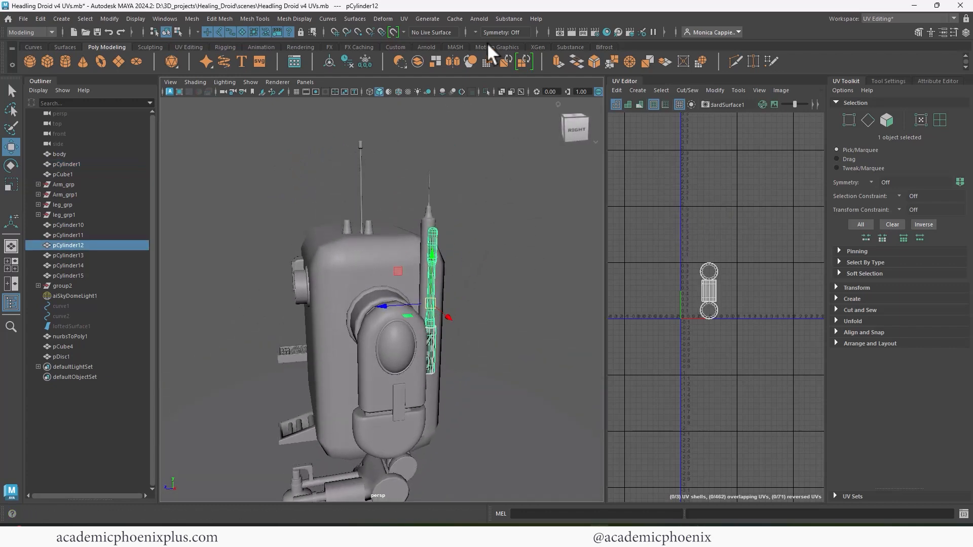
click(404, 19)
click(441, 141)
Widen the projection's horizontal sweep until it wraps fully around the thin stepped tube
alt+right_drag(452, 157, 542, 299)
alt+middle_drag(542, 299, 507, 211)
alt+drag(506, 211, 479, 224)
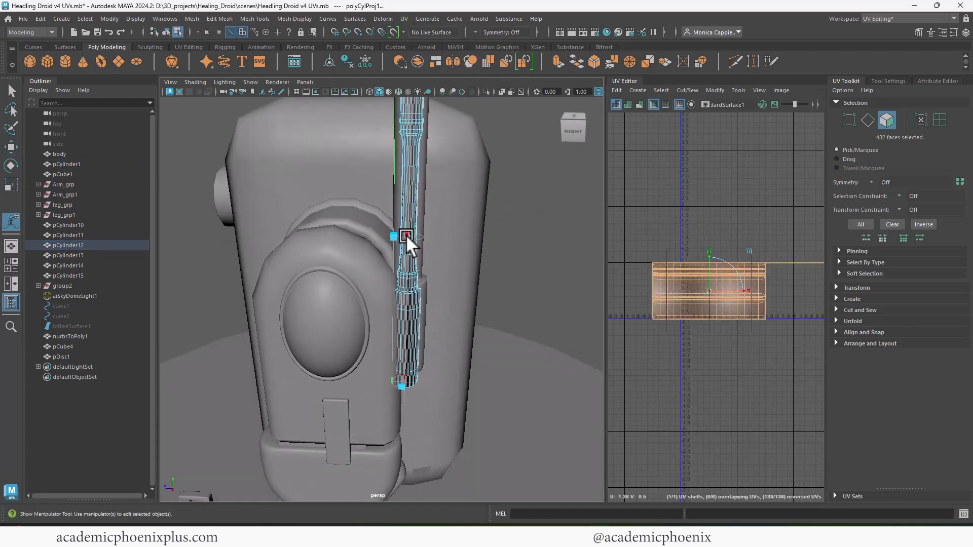
drag(406, 235, 348, 314)
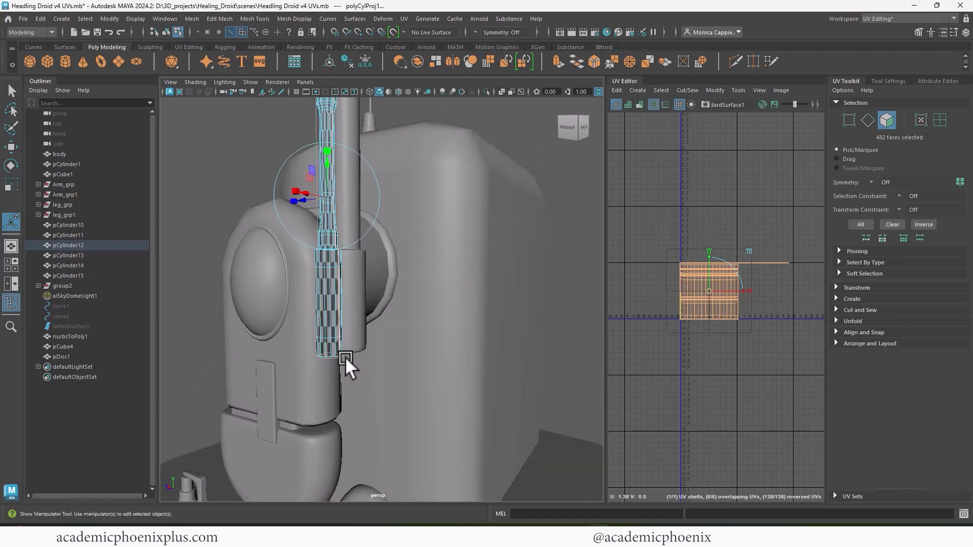
drag(350, 202, 372, 187)
Unfold the stepped tube's UVs and rotate the shell upright
right_drag(697, 278, 631, 285)
key(e)
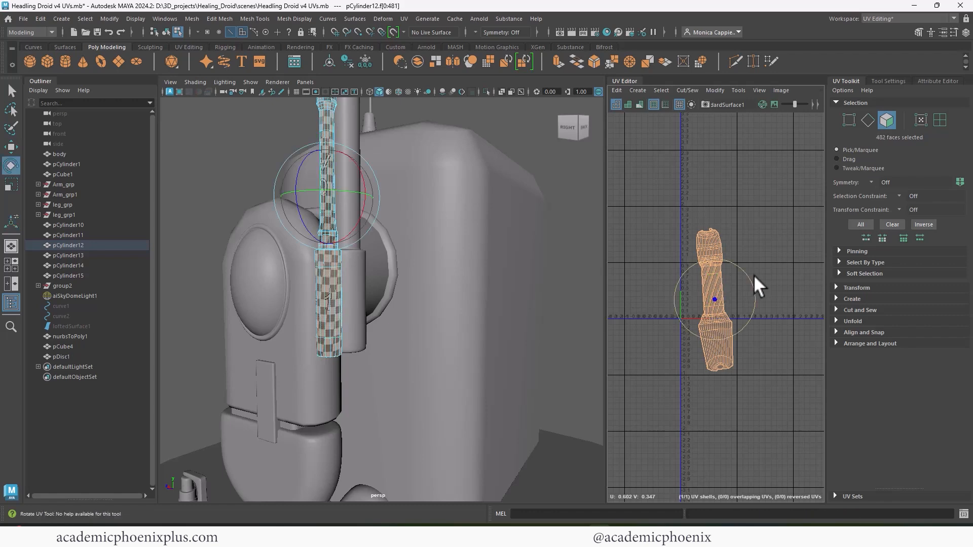
drag(754, 274, 752, 280)
Scale down the stepped tube's shell and move it outside the 0–1 tile
alt+drag(440, 205, 482, 236)
alt+right_drag(664, 244, 634, 239)
key(w)
key(r)
drag(687, 228, 724, 236)
key(w)
Select the thicker antenna cylinder beside the stepped tube and apply a cylindrical UV projection
alt+drag(450, 274, 499, 271)
click(502, 233)
alt+right_drag(502, 233, 483, 223)
alt+middle_drag(483, 223, 471, 251)
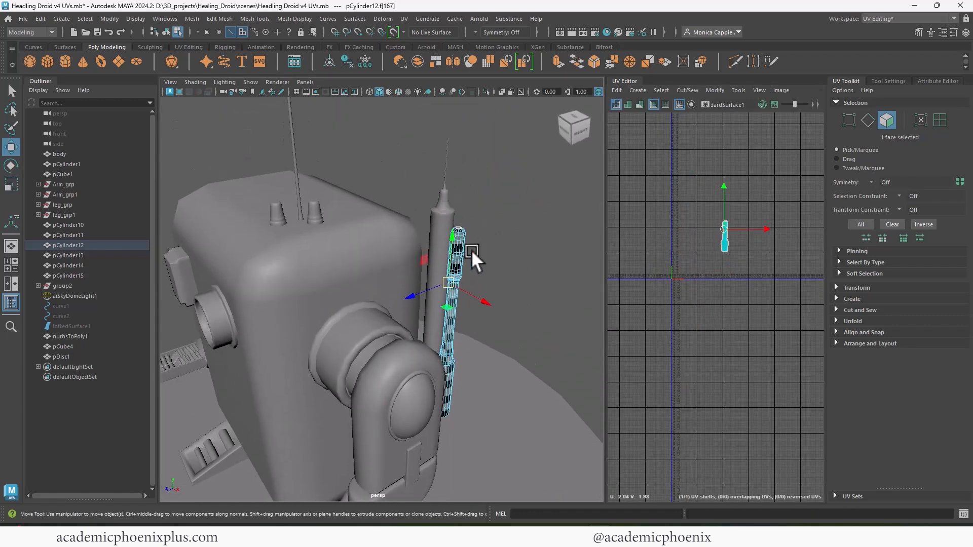
right_drag(458, 248, 486, 225)
click(434, 218)
click(404, 18)
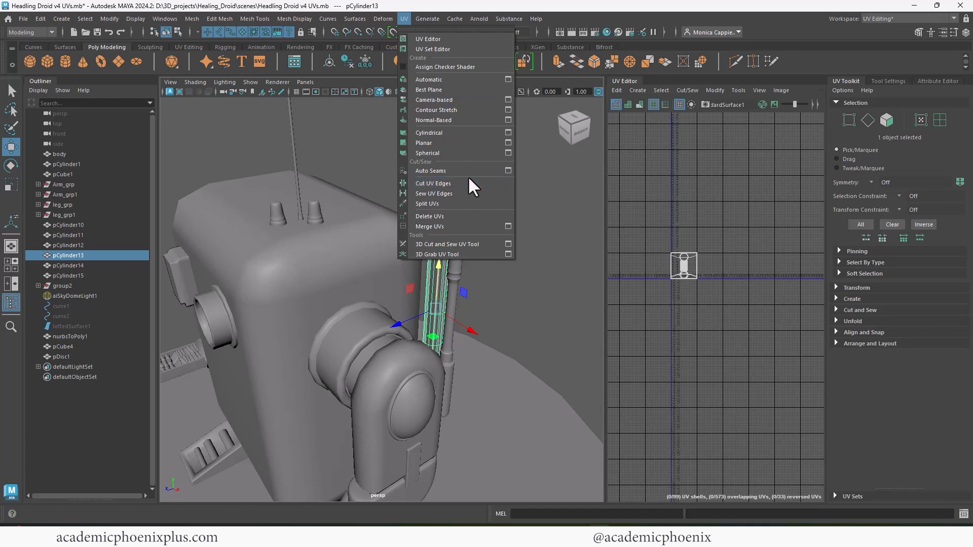
click(479, 135)
Widen the cylindrical projection's sweep so it wraps around the whole antenna cylinder
alt+right_drag(558, 177, 550, 250)
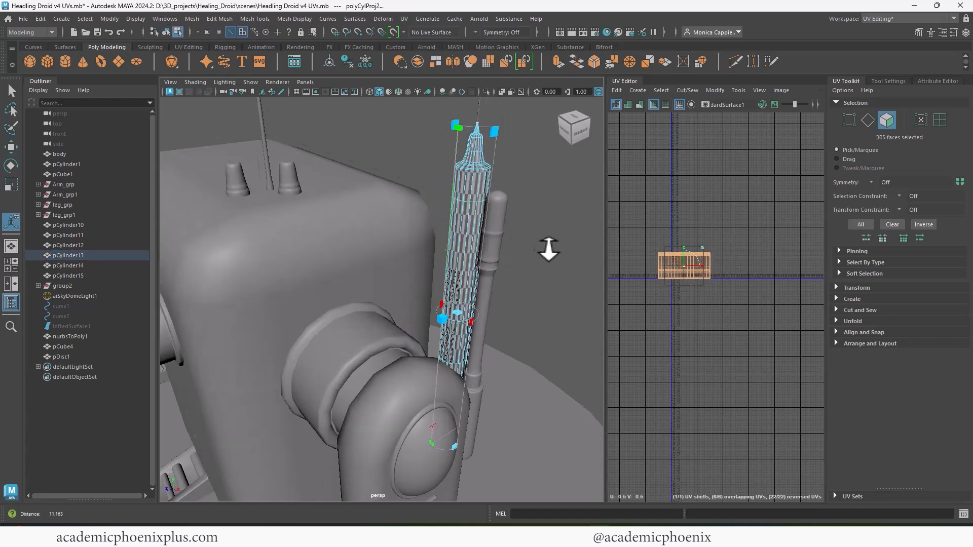
alt+drag(549, 249, 388, 301)
mouse_move(253, 218)
mouse_down()
mouse_move(309, 216)
mouse_move(213, 220)
mouse_move(256, 223)
mouse_up()
click(280, 399)
click(302, 261)
alt+drag(257, 223, 424, 216)
Unfold the antenna cylinder's UVs, then turn the shell upright and move it outside the 0–1 tile
right_drag(430, 188, 486, 157)
right_drag(679, 265, 680, 284)
shift+right_drag(679, 272, 631, 274)
key(e)
drag(716, 252, 651, 253)
key(r)
key(w)
Rework the seam edge at the notched lower end of the antenna's shell, and unfold the whole shell again
key(f)
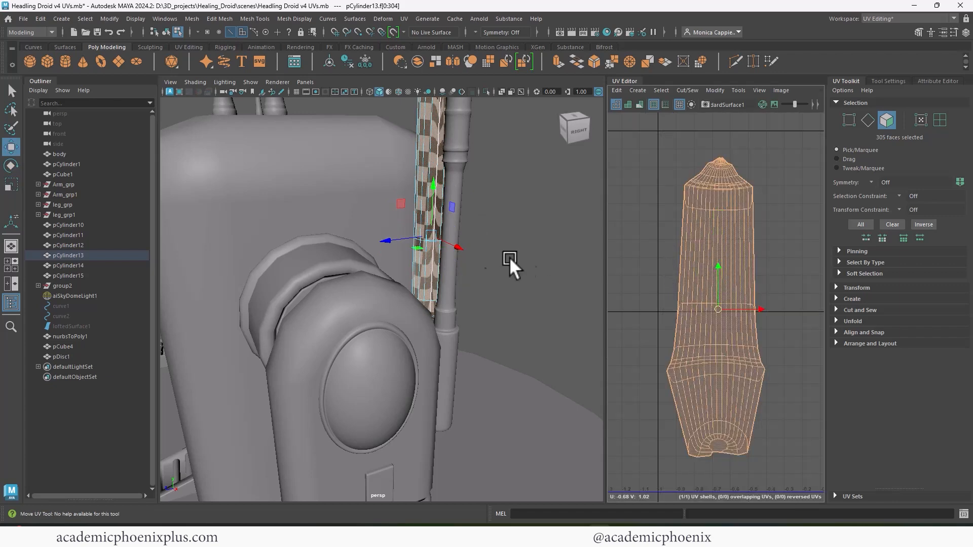
alt+middle_drag(694, 412, 691, 405)
scroll(735, 355, up, 4)
right_drag(755, 353, 754, 322)
click(763, 361)
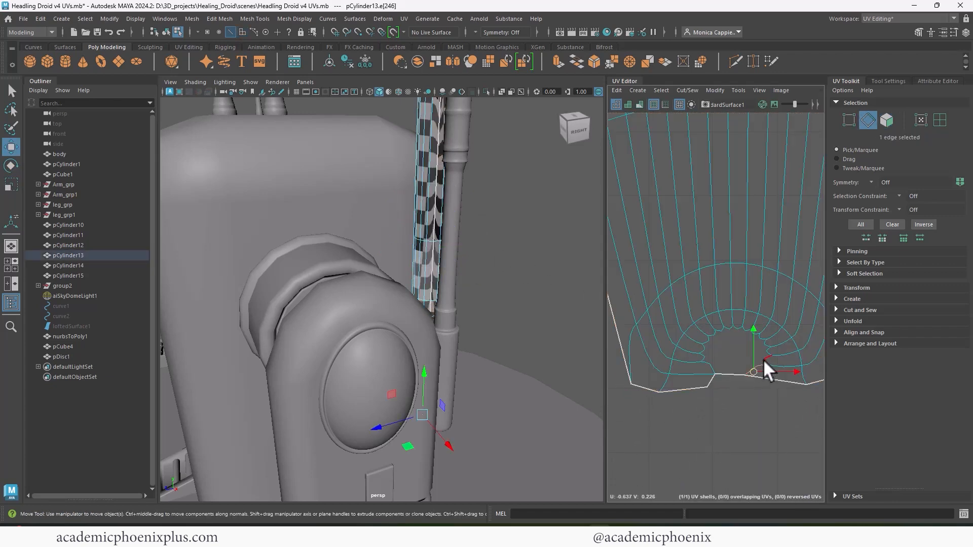
shift+right_click(703, 354)
right_drag(697, 353, 696, 380)
shift+right_drag(710, 354, 612, 353)
alt+right_drag(697, 304, 661, 282)
alt+middle_drag(689, 228, 695, 400)
alt+right_drag(702, 334, 826, 303)
mouse_move(710, 284)
alt+right_down()
mouse_move(775, 303)
mouse_move(710, 284)
alt+right_up()
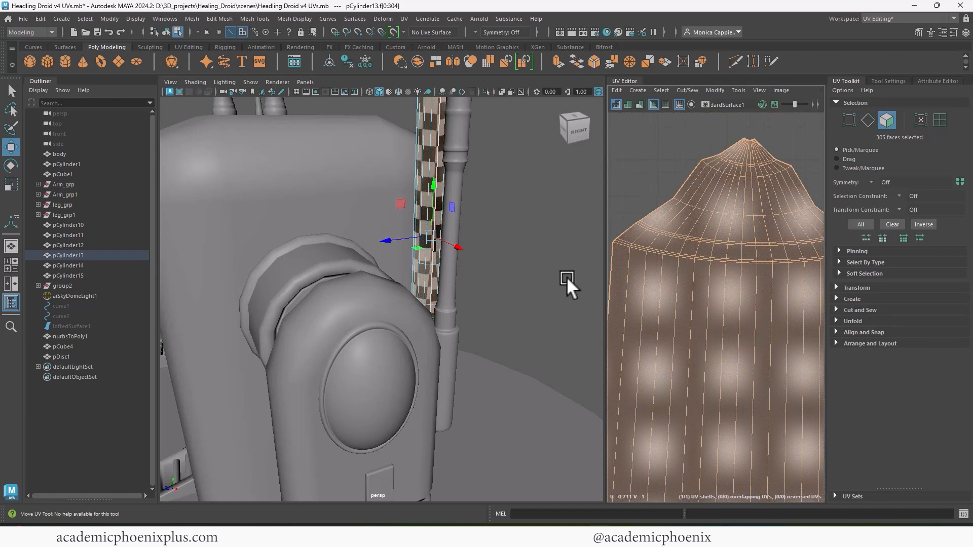
Select the tapered knob left of the thin antenna on the body's top and apply an automatic UV projection
alt+right_drag(557, 275, 370, 238)
alt+drag(370, 238, 427, 219)
right_drag(433, 219, 469, 205)
click(510, 229)
alt+right_drag(510, 229, 431, 235)
click(372, 244)
key(f)
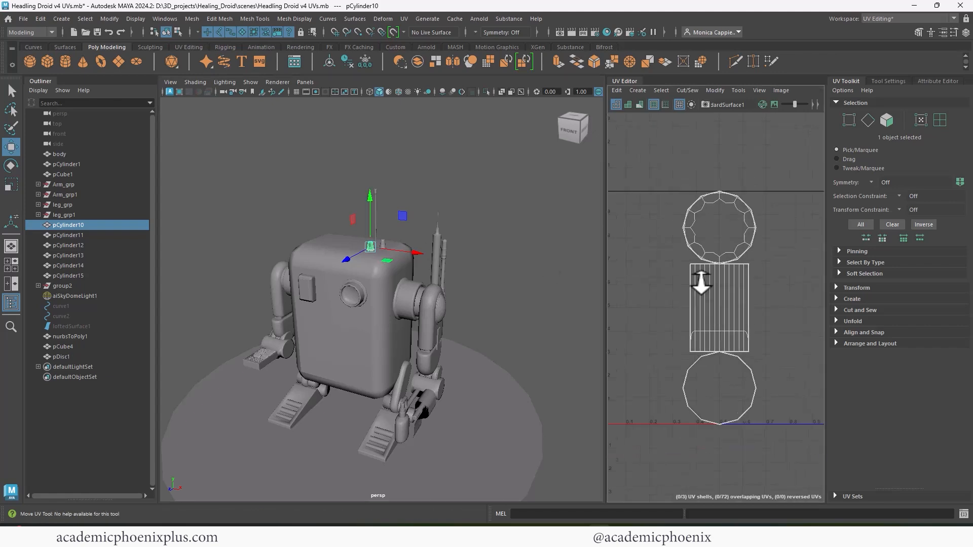
alt+right_drag(700, 278, 684, 278)
alt+right_drag(329, 238, 446, 202)
alt+middle_drag(446, 203, 477, 361)
alt+right_drag(478, 361, 497, 291)
click(404, 18)
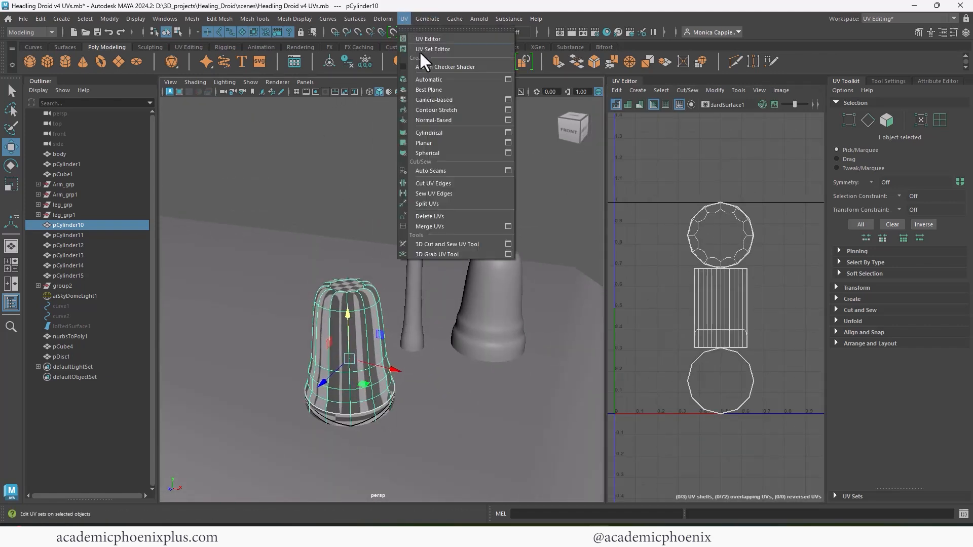
click(418, 50)
Delete the knob's hidden bottom cap face, picking it by its solid round UV shell
alt+middle_drag(482, 451, 510, 248)
alt+middle_drag(410, 147, 400, 278)
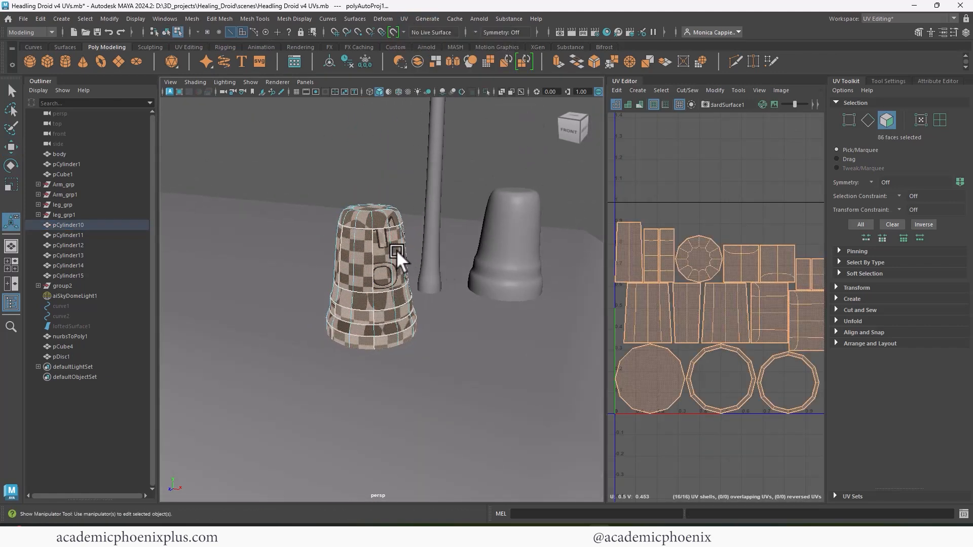
right_drag(381, 231, 386, 263)
alt+drag(386, 262, 387, 267)
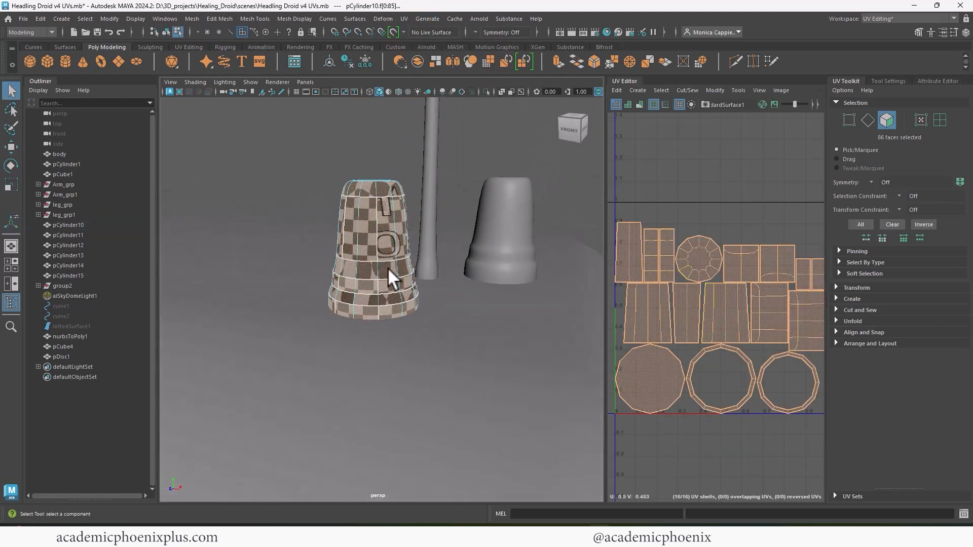
click(646, 384)
mouse_move(513, 262)
alt+mouse_down()
mouse_move(513, 283)
mouse_move(513, 269)
alt+mouse_up()
key(Delete)
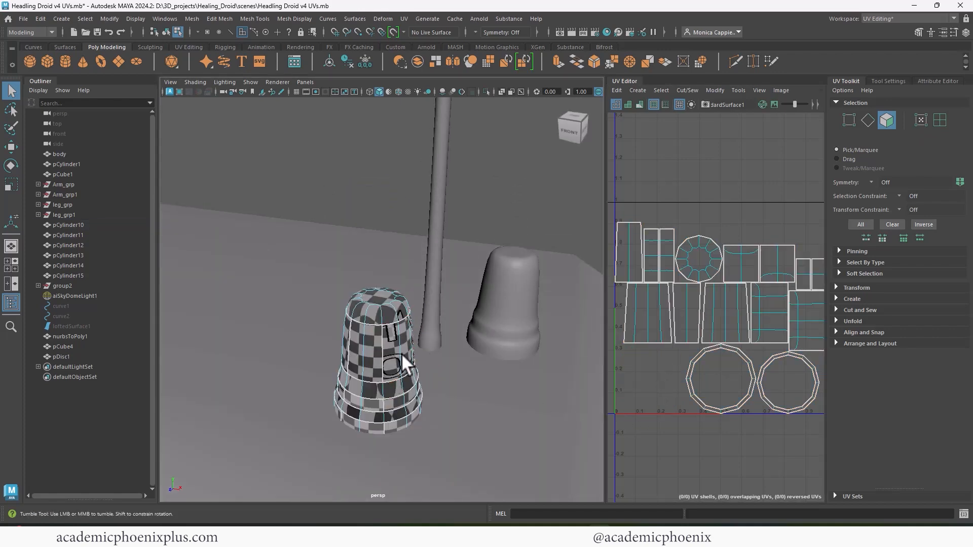
Select the knob's top centre face and apply a planar UV projection from the Y axis
alt+drag(402, 354, 385, 309)
drag(252, 191, 415, 387)
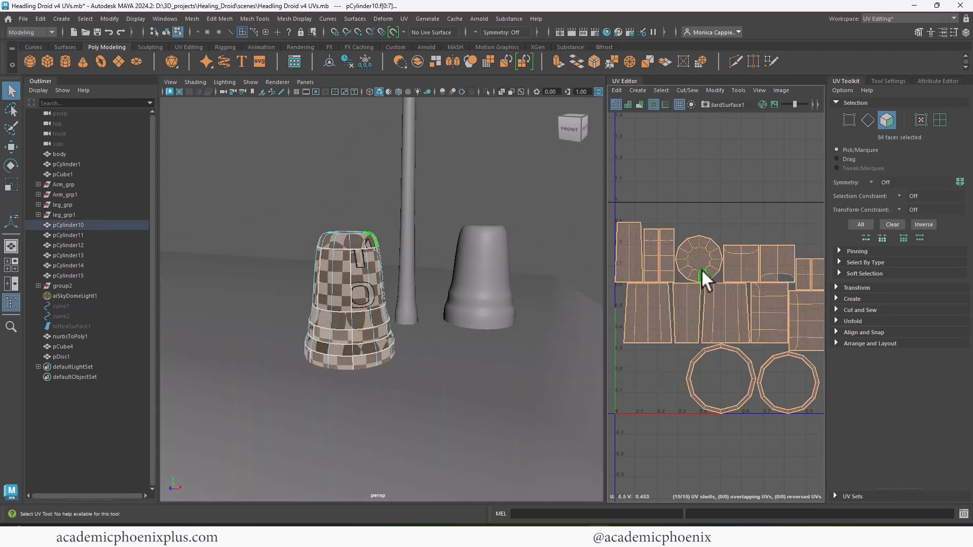
ctrl+double_click(707, 266)
alt+drag(422, 282, 428, 292)
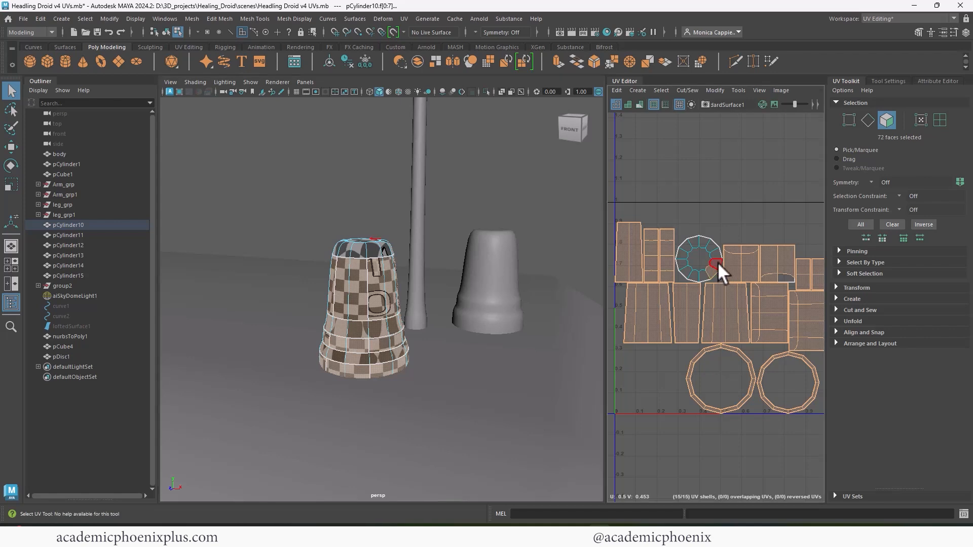
click(705, 259)
click(404, 18)
click(504, 144)
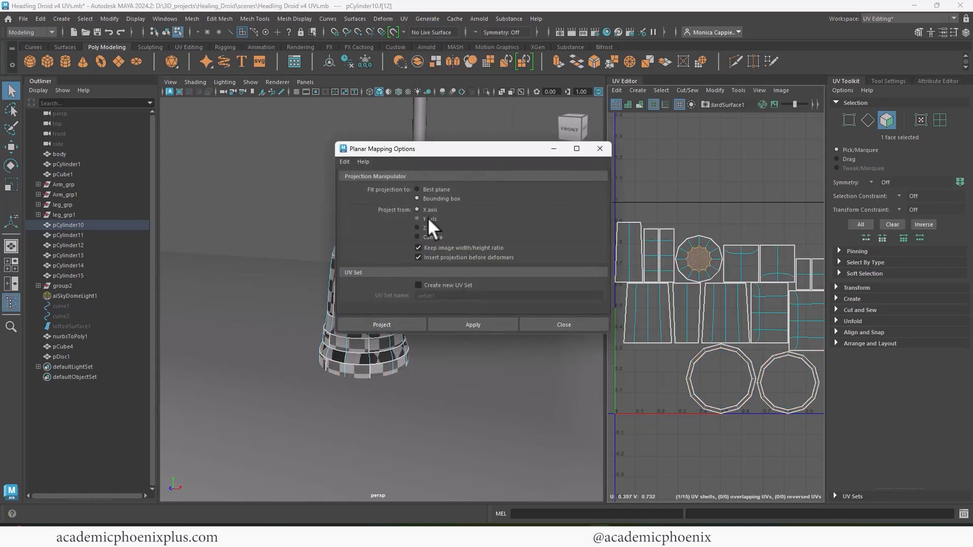
click(353, 324)
Scale down the top centre face's UV circle and move it above the 0–1 tile
scroll(725, 266, down, 5)
key(r)
drag(726, 285, 694, 290)
key(w)
drag(727, 283, 732, 205)
Select all of the knob's remaining faces and apply a cylindrical UV projection to them
drag(787, 234, 664, 338)
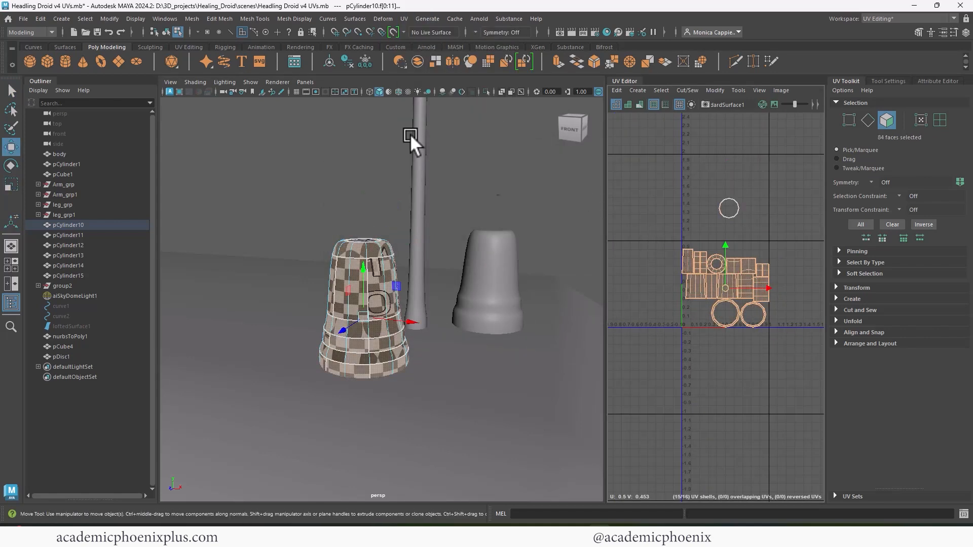
click(404, 18)
click(451, 133)
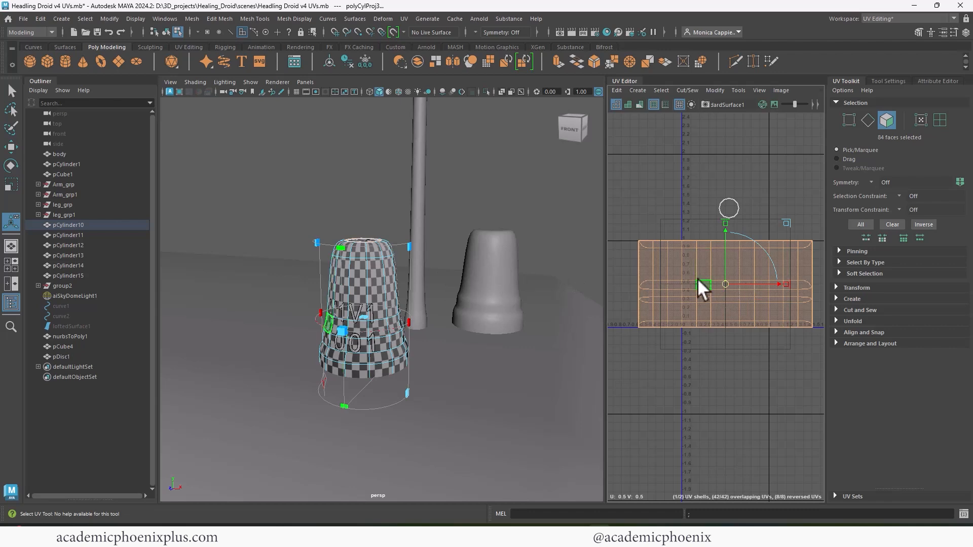
key(1)
alt+drag(480, 276, 486, 314)
alt+right_drag(485, 315, 491, 310)
alt+drag(491, 311, 468, 300)
Apply a planar UV projection to the knob's top centre and surrounding ring faces, and move the circle above the side shell
right_click(369, 308)
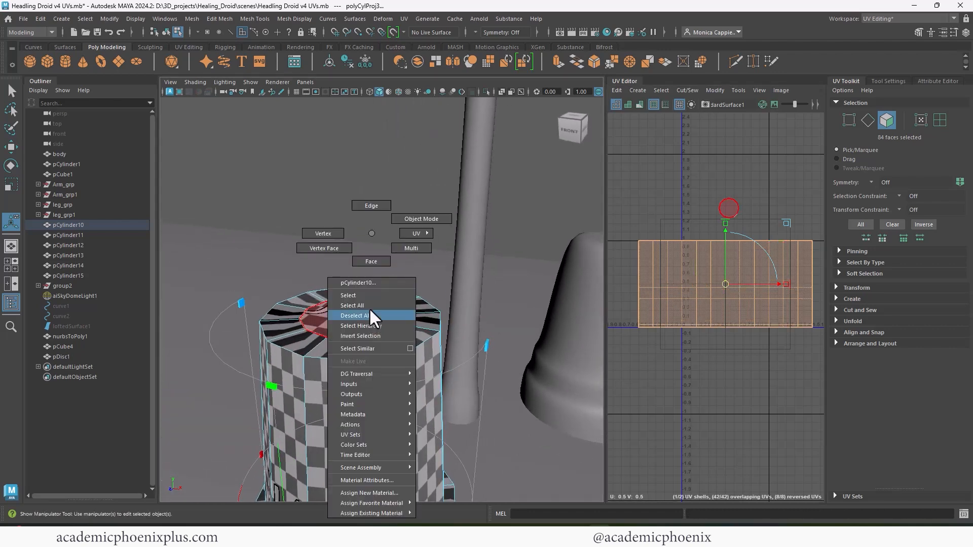
key(q)
click(369, 310)
shift+double_click(382, 349)
click(406, 20)
click(430, 143)
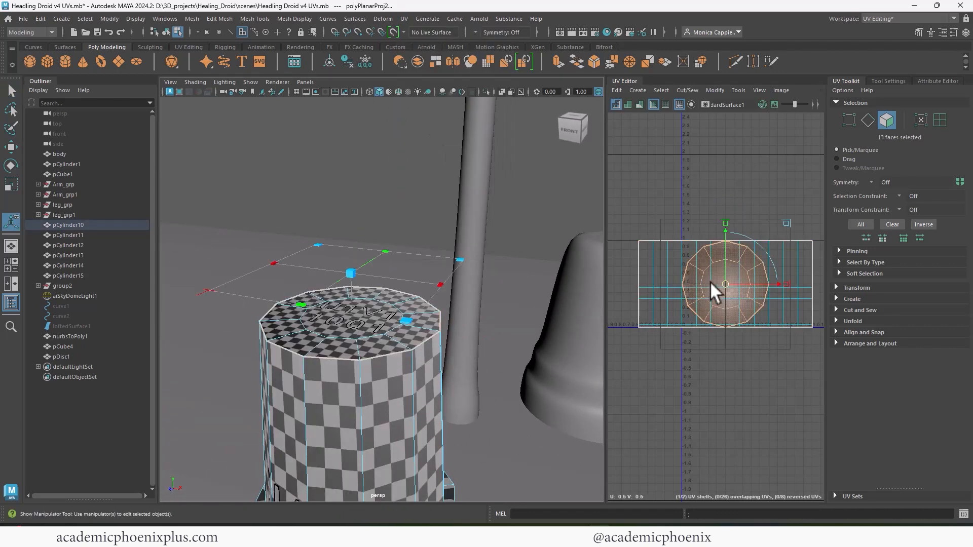
drag(725, 283, 715, 191)
Unfold the knob's side shell, and move and sew the top circle onto its upper edge
double_click(714, 276)
shift+right_drag(710, 279, 652, 283)
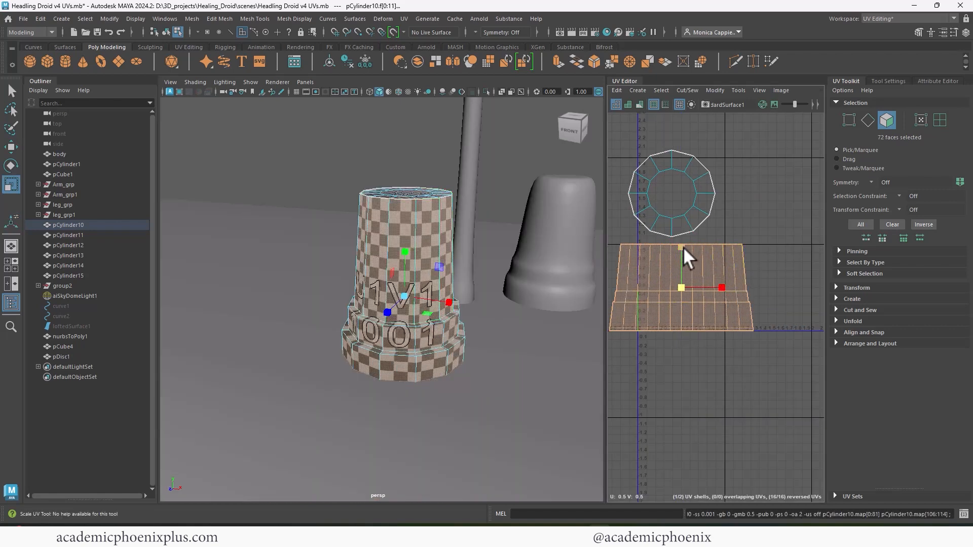
right_drag(683, 249, 682, 228)
click(675, 242)
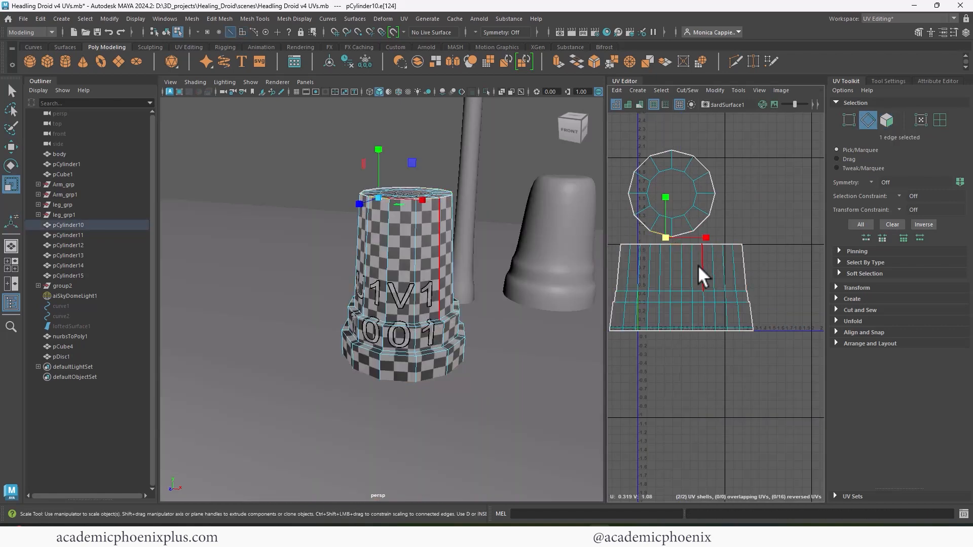
shift+right_drag(698, 266, 677, 266)
right_drag(413, 232, 448, 213)
Delete the bottom cap face of the second tapered knob on the body's top
shift+click(549, 233)
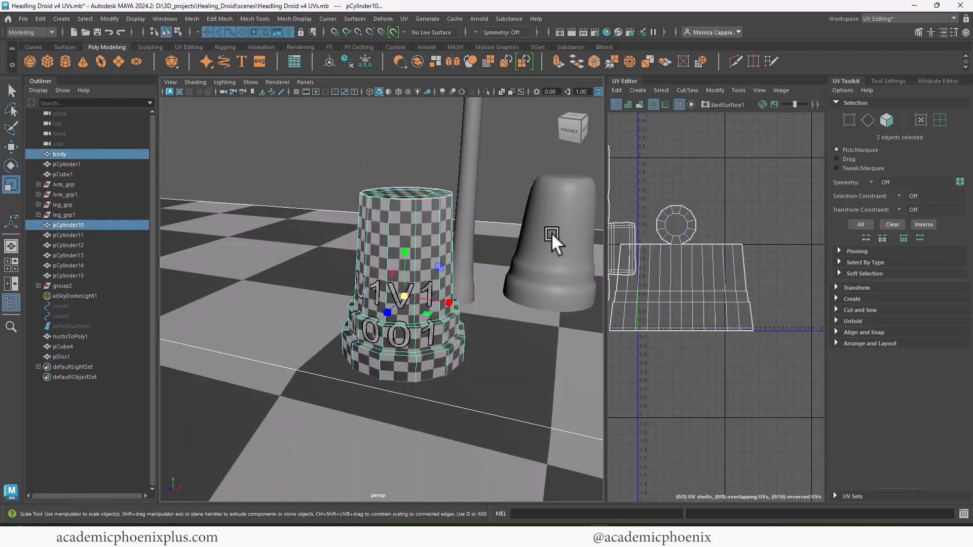
key(ctrl+z)
shift+click(569, 205)
alt+drag(446, 365, 473, 268)
right_drag(485, 182, 485, 210)
scroll(508, 180, down, 5)
alt+drag(472, 152, 440, 202)
Transfer the unwrapped knob's UVs to the second knob with Transfer Attributes and select that knob to verify them
right_drag(443, 235, 490, 206)
alt+drag(456, 229, 476, 263)
click(414, 389)
shift+click(456, 362)
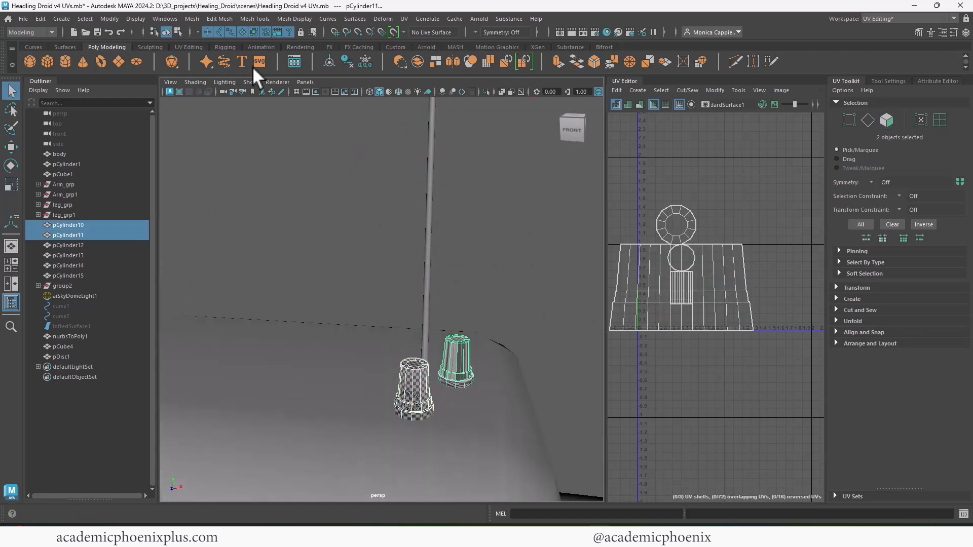
click(209, 19)
mouse_move(194, 20)
click(220, 214)
alt+middle_drag(469, 370, 440, 344)
click(440, 344)
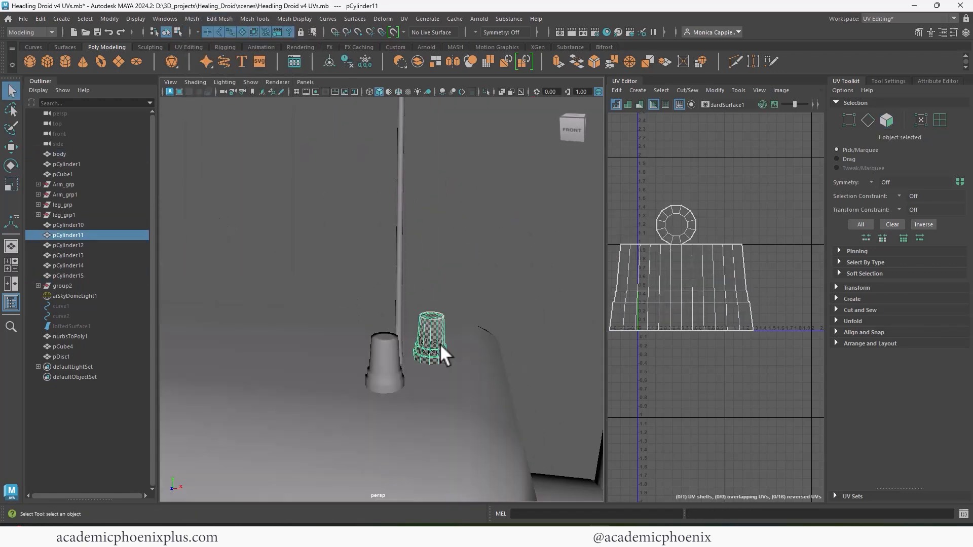
Select the thin antenna rod between the two knobs and apply a cylindrical UV projection
click(398, 288)
scroll(336, 203, down, 5)
alt+middle_drag(394, 270, 400, 198)
alt+drag(400, 198, 391, 226)
right_drag(675, 280, 673, 312)
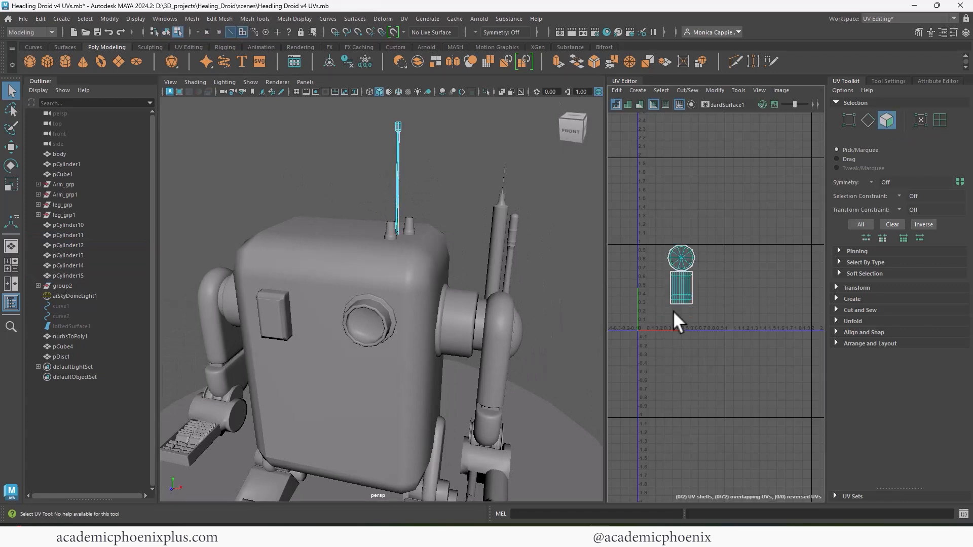
double_click(682, 288)
right_drag(399, 136, 433, 106)
click(404, 20)
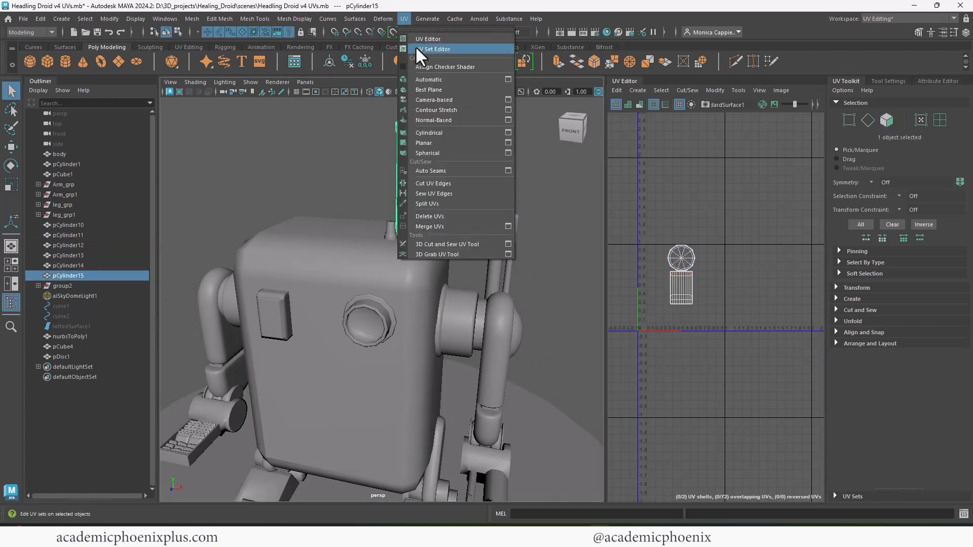
click(441, 141)
Unfold the thin antenna rod's UVs and rotate the shell upright
shift+right_drag(725, 276, 546, 274)
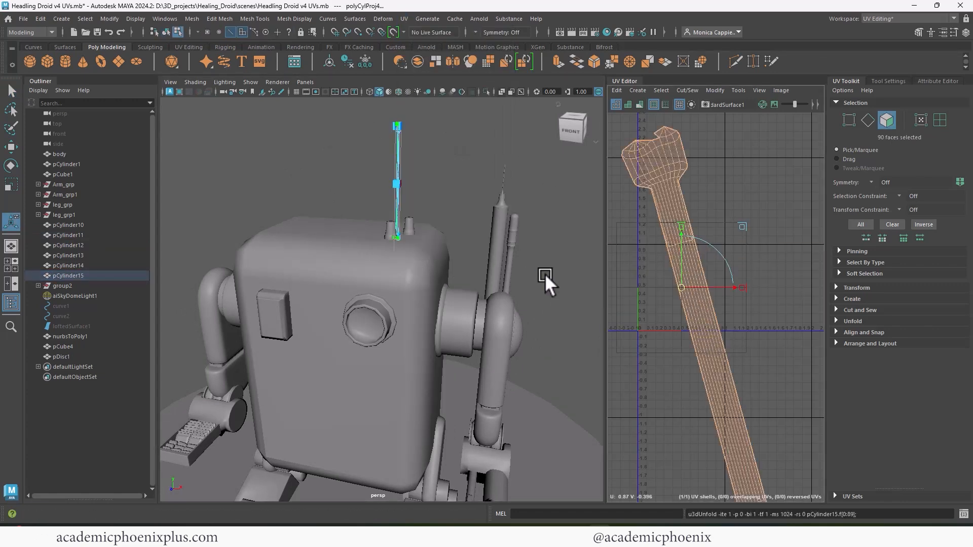
key(f)
key(e)
drag(757, 283, 686, 347)
Scale down the thin antenna rod's shell and move it above the 0–1 tile
key(r)
key(w)
drag(721, 305, 708, 217)
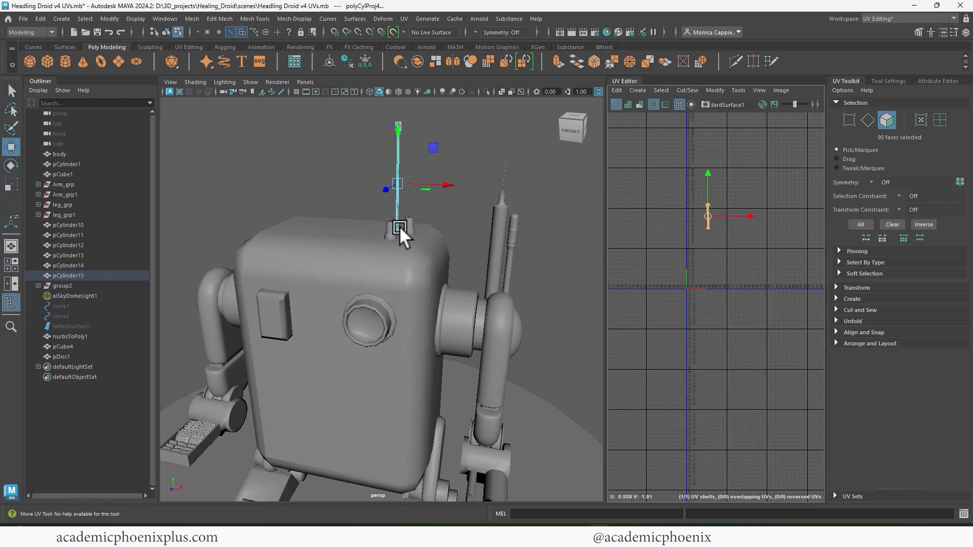
right_drag(400, 226, 443, 144)
Check the UVs of the arm pieces around the elbow and select the flared cylinder that holds the pump bottle
alt+drag(506, 269, 486, 282)
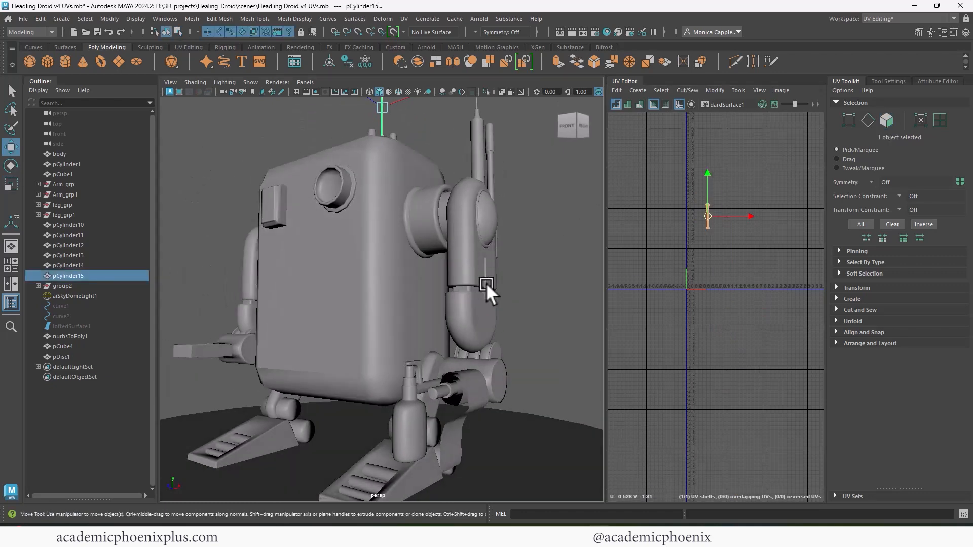
click(487, 280)
scroll(487, 279, up, 3)
click(496, 270)
alt+middle_drag(552, 360, 521, 252)
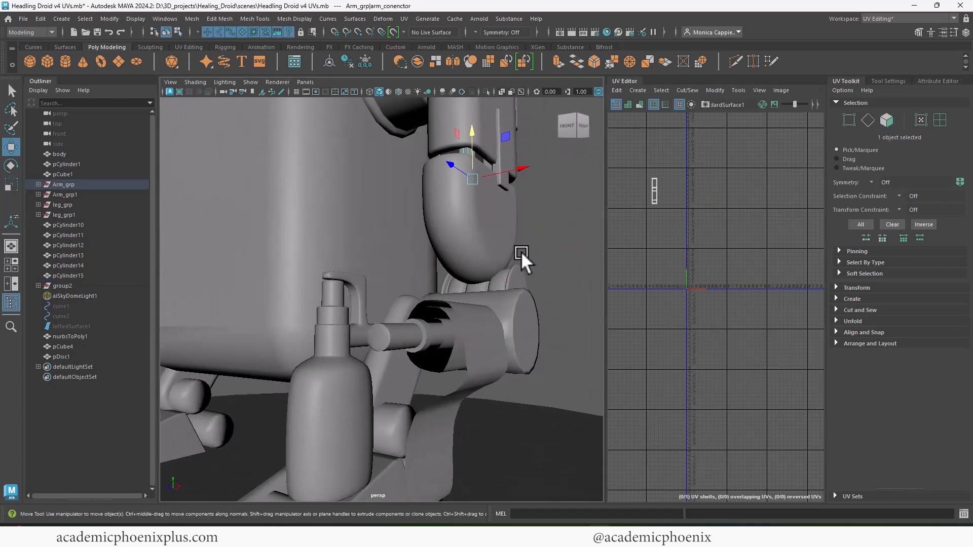
alt+drag(521, 252, 503, 271)
click(544, 266)
alt+middle_drag(742, 204, 717, 171)
click(486, 314)
Select only the end cap faces of the flared arm cylinder, excluding the faces along its side
right_drag(708, 254, 707, 299)
drag(708, 268, 639, 200)
alt+drag(502, 213, 549, 157)
key(space)
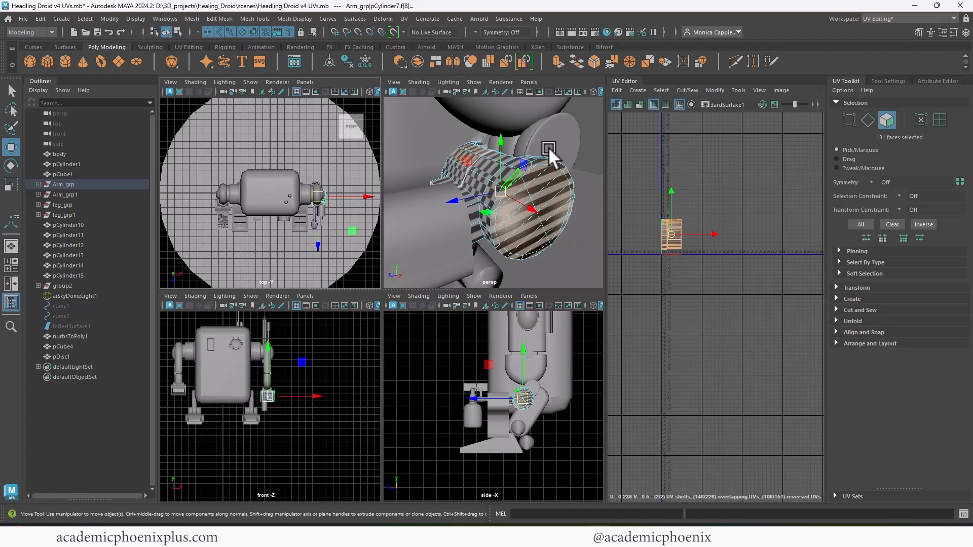
key(space)
scroll(422, 241, up, 5)
drag(339, 168, 509, 345)
key(space)
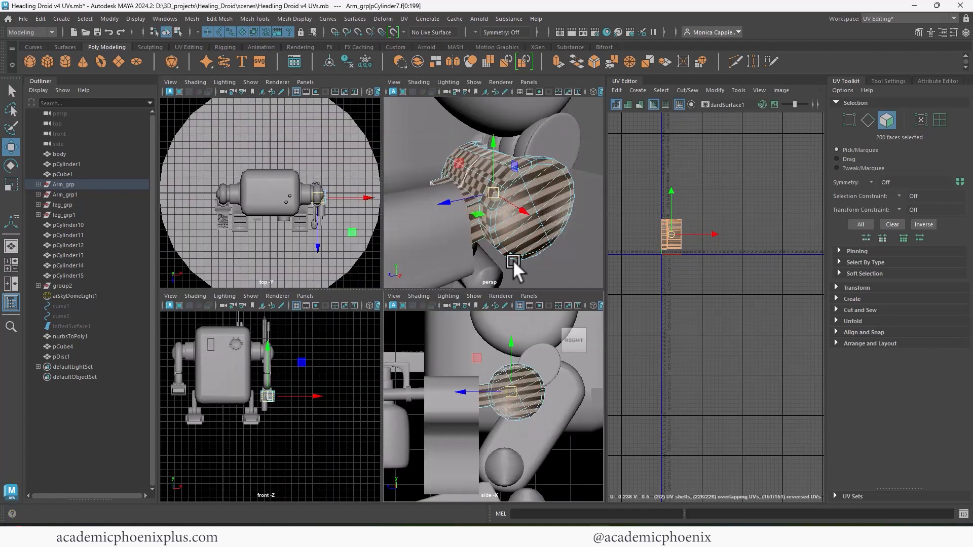
key(space)
scroll(399, 278, up, 7)
drag(300, 121, 495, 227)
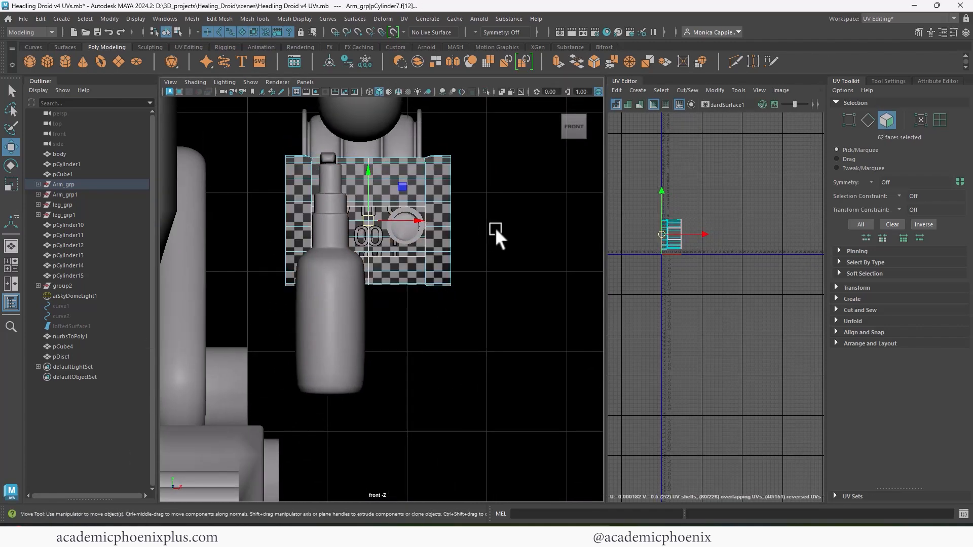
Apply a planar UV projection square to the end caps, then scale down their circle and move it below the 0–1 tile
click(404, 19)
click(508, 143)
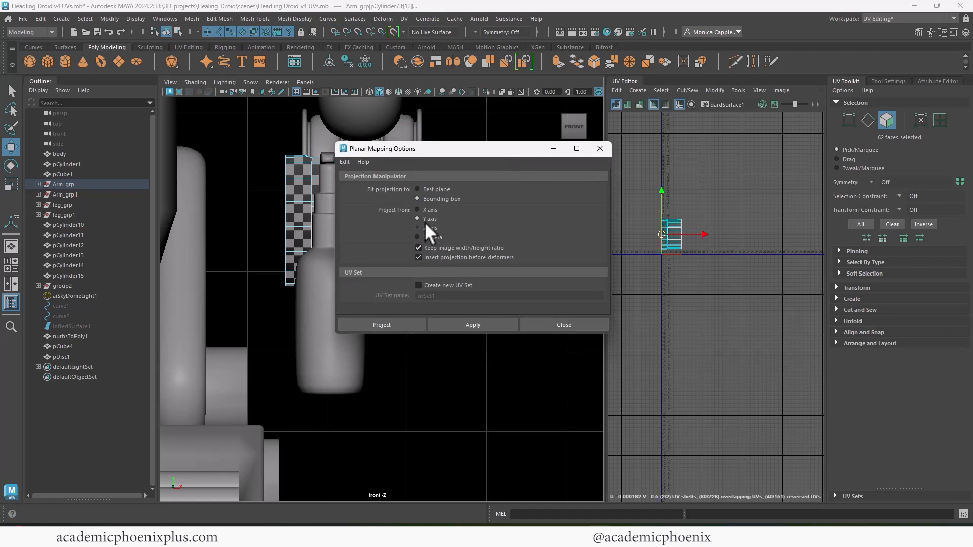
click(394, 325)
key(r)
drag(685, 232, 612, 297)
key(w)
click(708, 321)
key(ctrl+z)
key(r)
Invert the face selection, apply a cylindrical UV projection to the cylinder's side, and widen its horizontal sweep to 360 degrees
key(space)
alt+drag(572, 264, 421, 238)
key(space)
key(ctrl+shift+i)
click(404, 18)
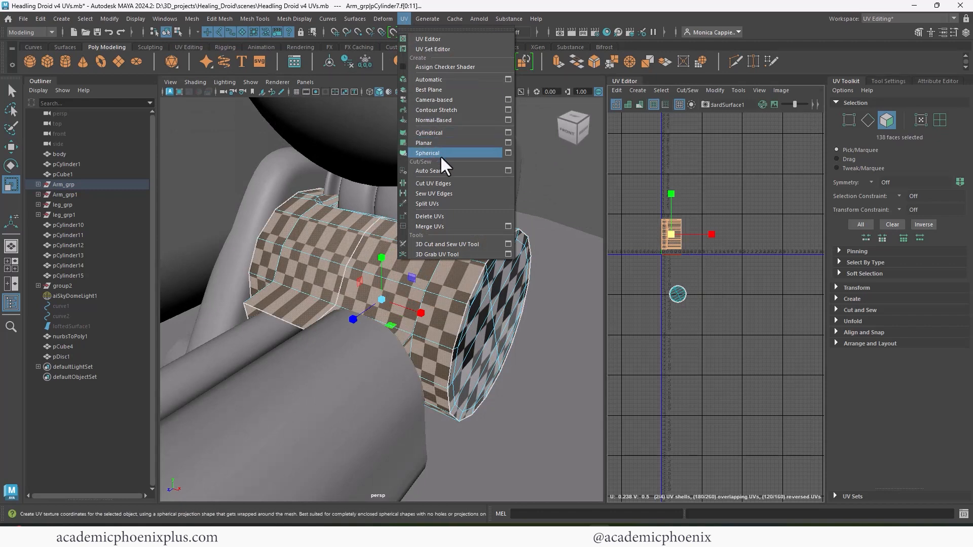
click(442, 133)
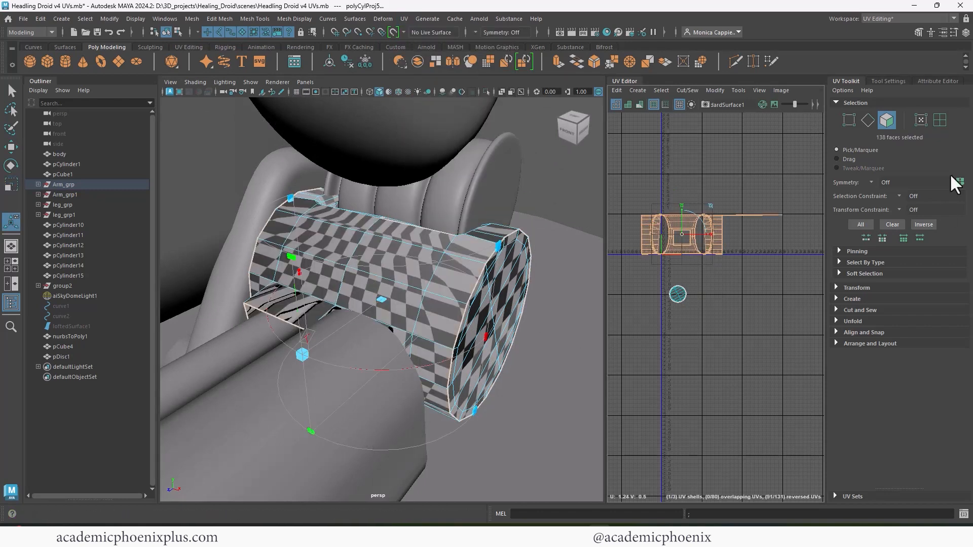
alt+drag(563, 350, 456, 335)
drag(408, 341, 507, 379)
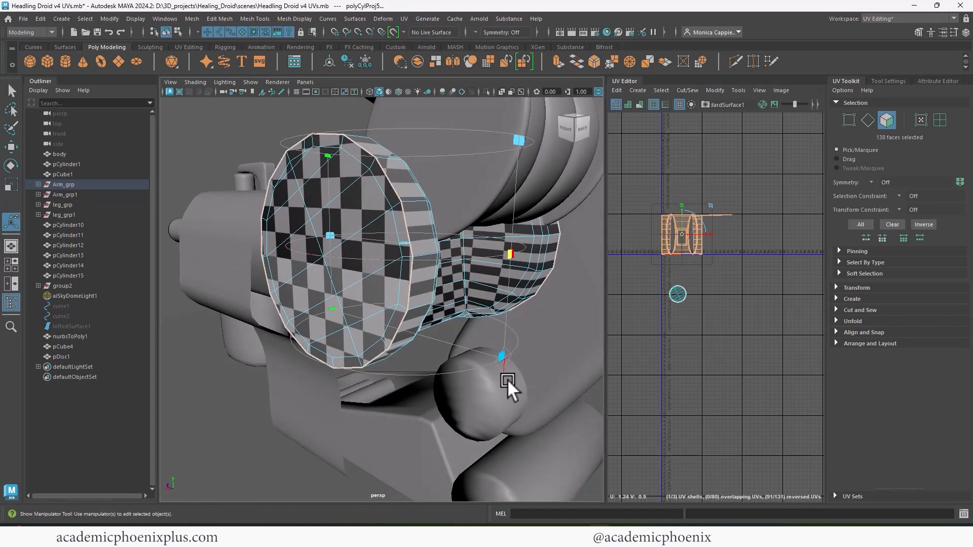
Rotate the cylindrical projection to line up with the arm cylinder's axis by setting its Z rotation to 90
click(451, 219)
drag(451, 218, 374, 243)
key(ctrl+a)
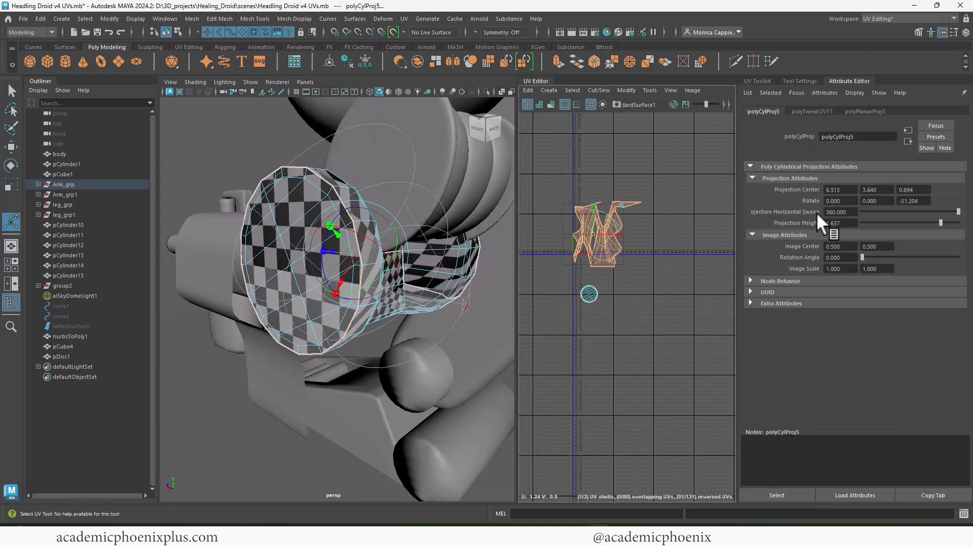
drag(926, 202, 840, 203)
text(90)
key(Return)
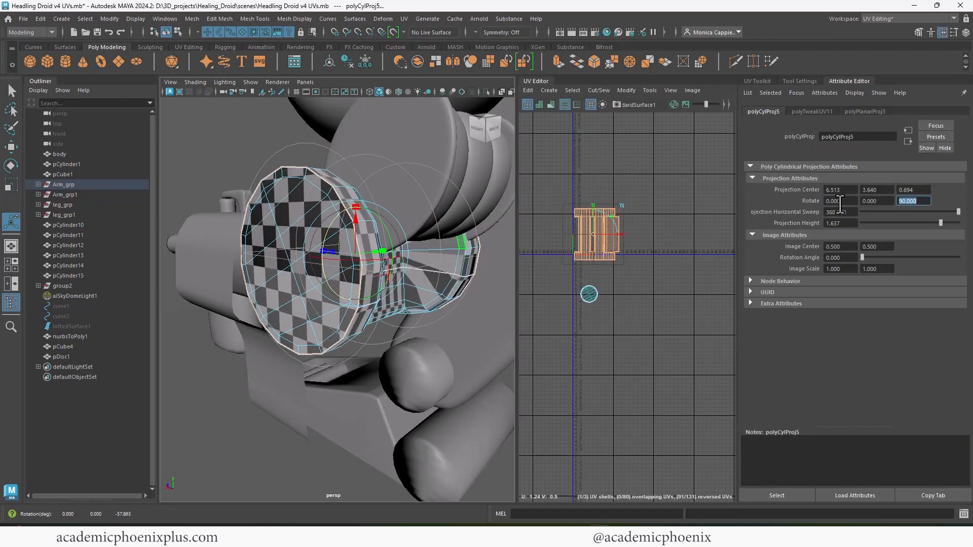
Widen the flared arm cylinder's side shell horizontally and unfold it into a flat UV layout
alt+drag(241, 233, 218, 223)
drag(366, 226, 450, 302)
click(678, 255)
alt+drag(309, 275, 392, 307)
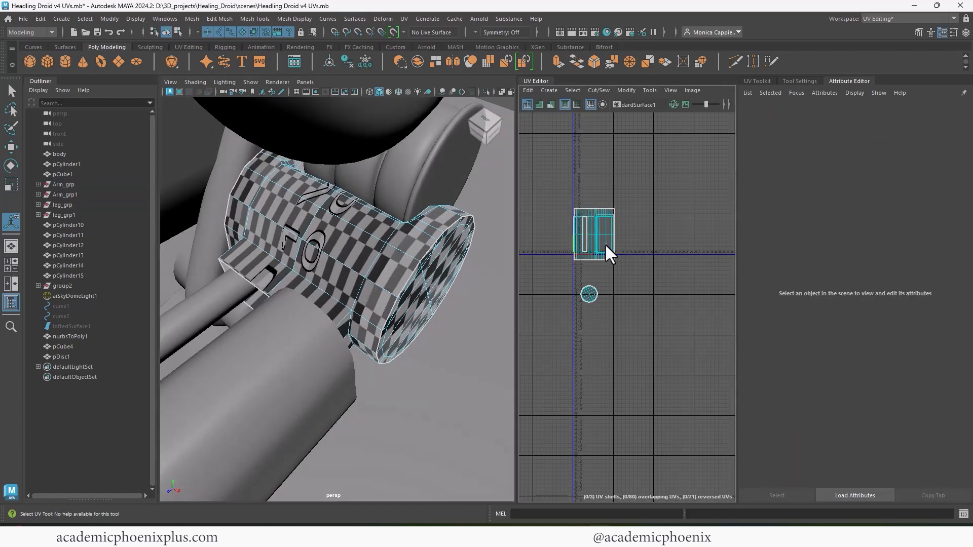
double_click(599, 255)
key(r)
drag(628, 235, 674, 234)
shift+right_drag(615, 235, 502, 236)
Move and sew the larger end cap onto the lower edge of the arm cylinder's side shell
alt+drag(373, 269, 377, 226)
click(390, 225)
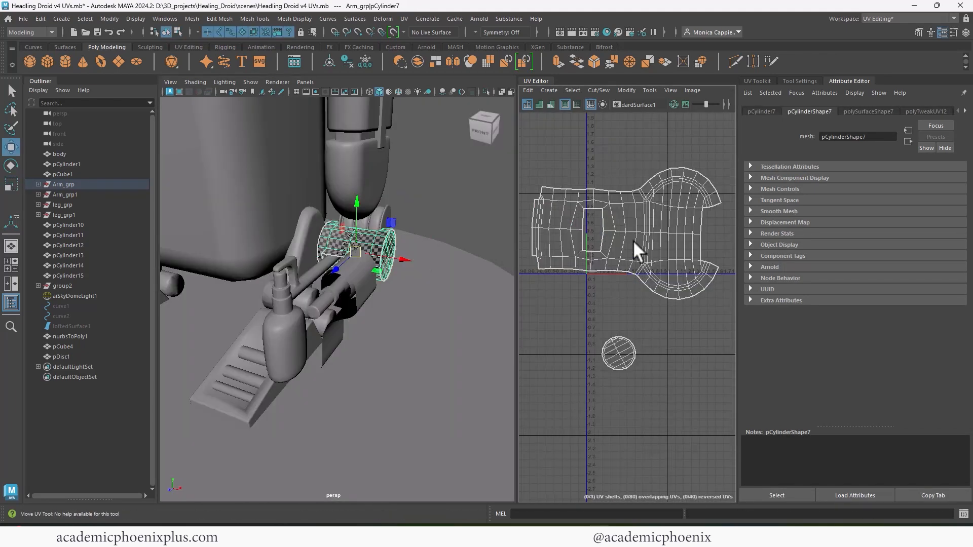
right_drag(632, 239, 579, 223)
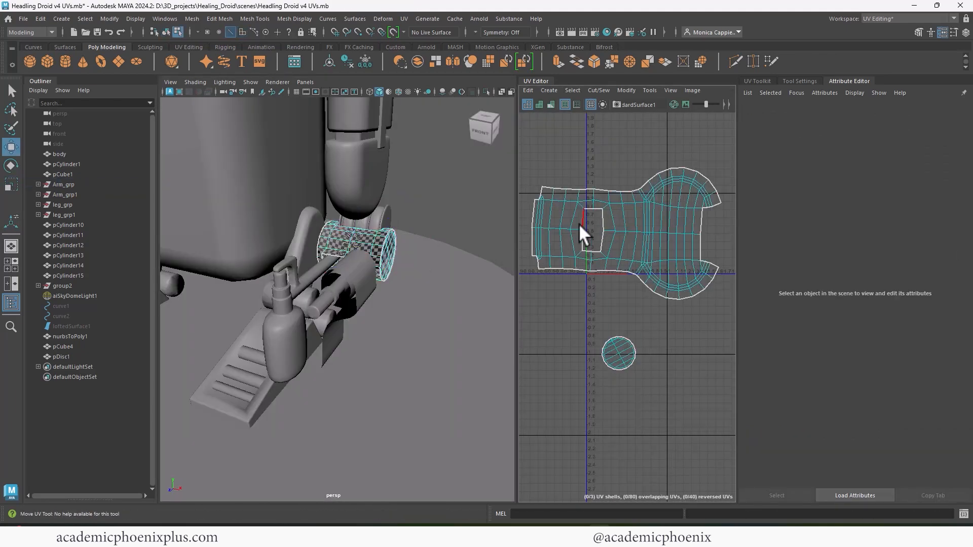
click(389, 246)
shift+right_drag(631, 261, 625, 174)
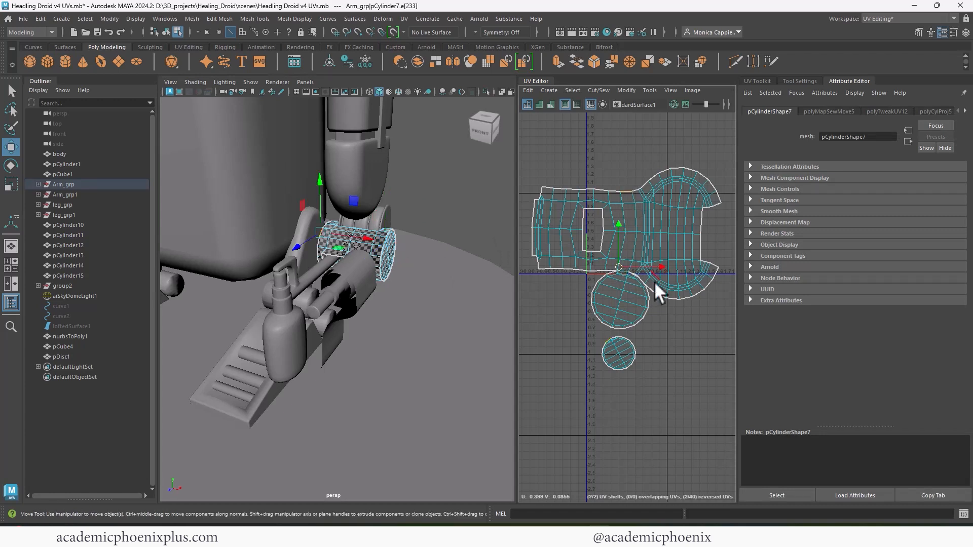
key(ctrl+z)
Turn on shaded display for the UV shells, leaving the distortion display off
click(549, 105)
click(550, 104)
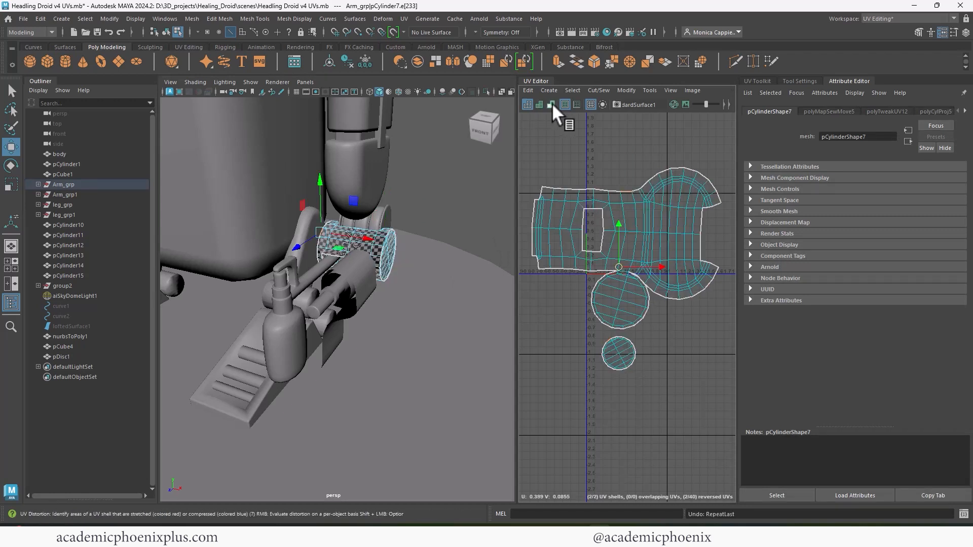
click(540, 104)
Move and sew the remaining end cap onto the upper edge of the arm cylinder's side shell
right_drag(619, 363, 621, 399)
click(622, 357)
right_drag(625, 196, 626, 173)
click(628, 193)
shift+right_drag(633, 221, 561, 259)
Scale down the joined arm cylinder shell and move it outside the 0–1 tile, just below and beside it
click(631, 258)
alt+right_drag(658, 268, 550, 231)
key(r)
key(w)
drag(648, 253, 615, 292)
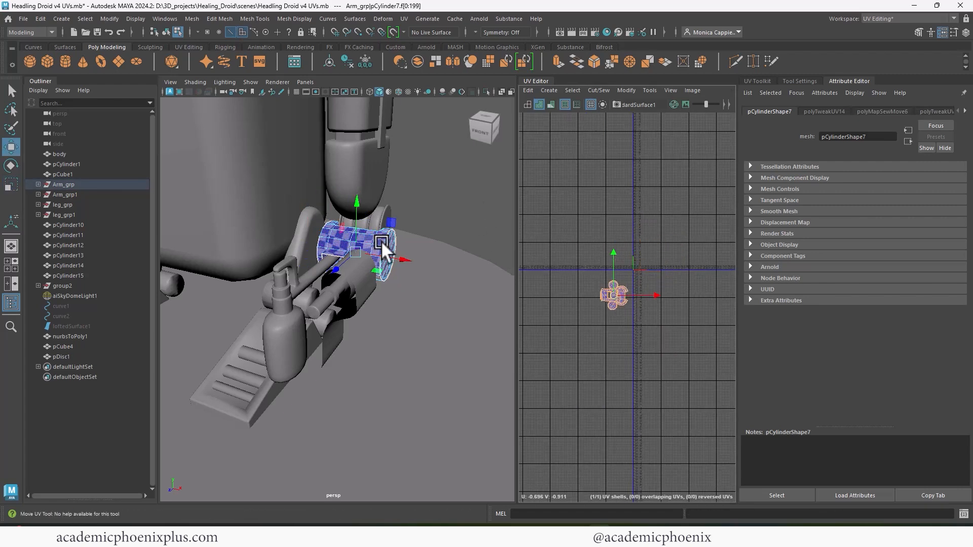
Select the stepped rod behind the bottle on the lower arm and apply a cylindrical UV projection to it
right_drag(382, 241, 409, 216)
click(348, 292)
click(341, 307)
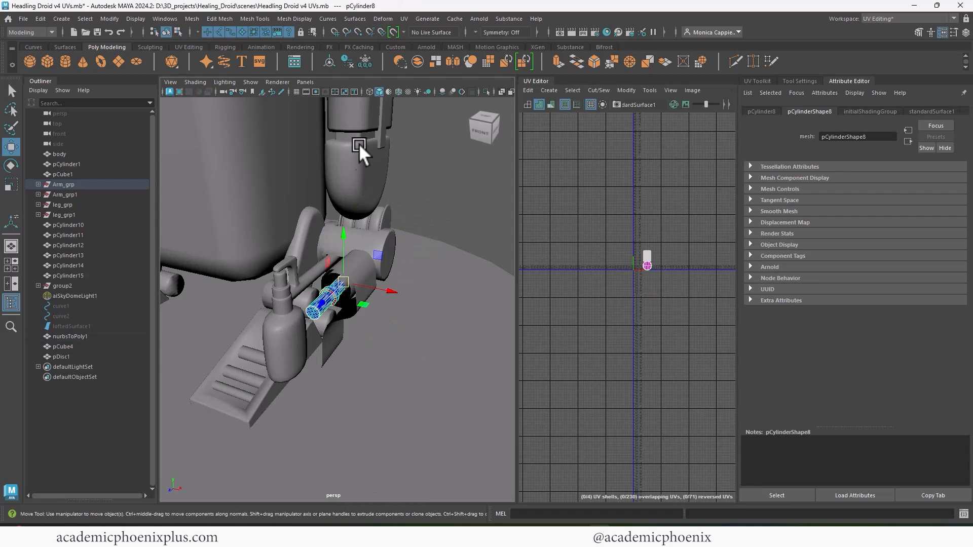
click(404, 19)
click(429, 132)
Try rotating the rod's cylindrical projection by 90 on all three axes
click(910, 201)
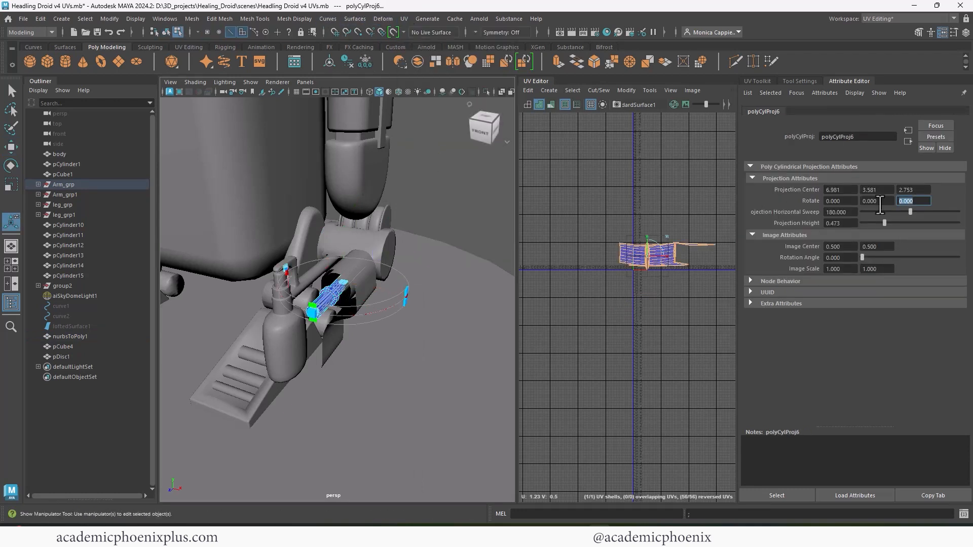
text(90)
key(Return)
double_click(874, 201)
text(90)
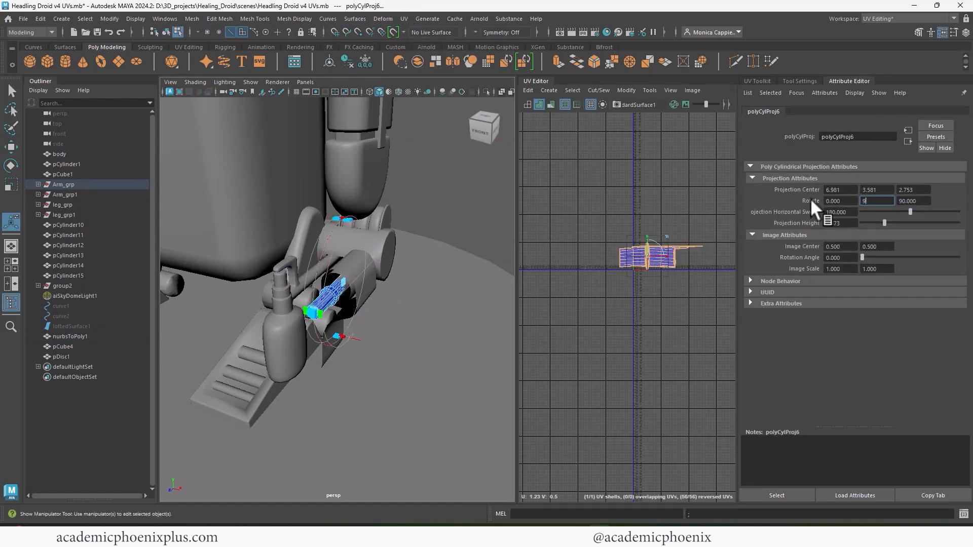
key(Return)
drag(845, 203, 747, 197)
text(-90)
key(Return)
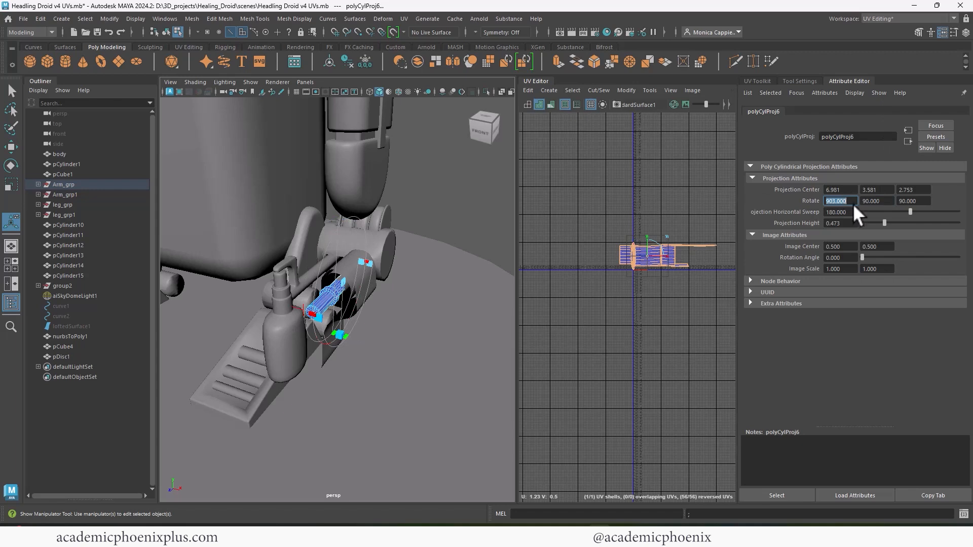
text(90)
key(Return)
click(384, 290)
click(392, 277)
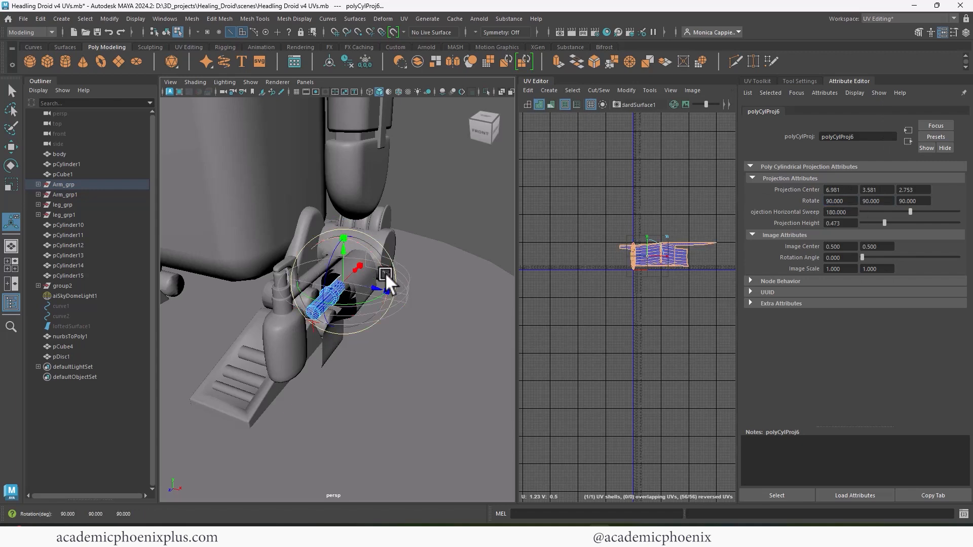
Align the cylindrical projection with the rod's length using X rotation -90 and Y and Z rotation 0
drag(386, 273, 278, 297)
drag(890, 203, 789, 196)
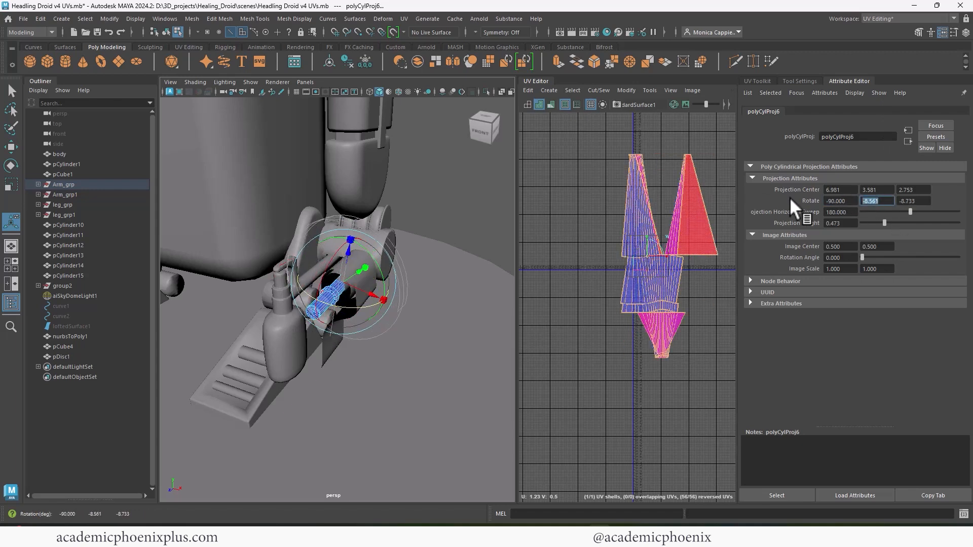
text(0)
key(Tab)
text(0)
key(Tab)
alt+right_drag(672, 195, 762, 217)
alt+middle_drag(624, 199, 630, 247)
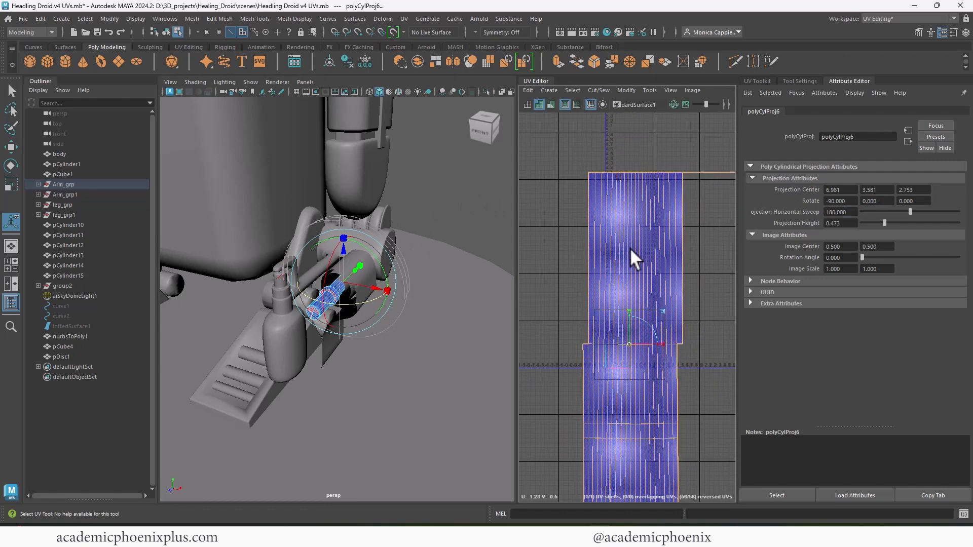
Select all faces of the rod's front end cap
alt+right_drag(334, 299, 421, 305)
alt+middle_drag(420, 305, 473, 270)
right_drag(324, 255, 297, 326)
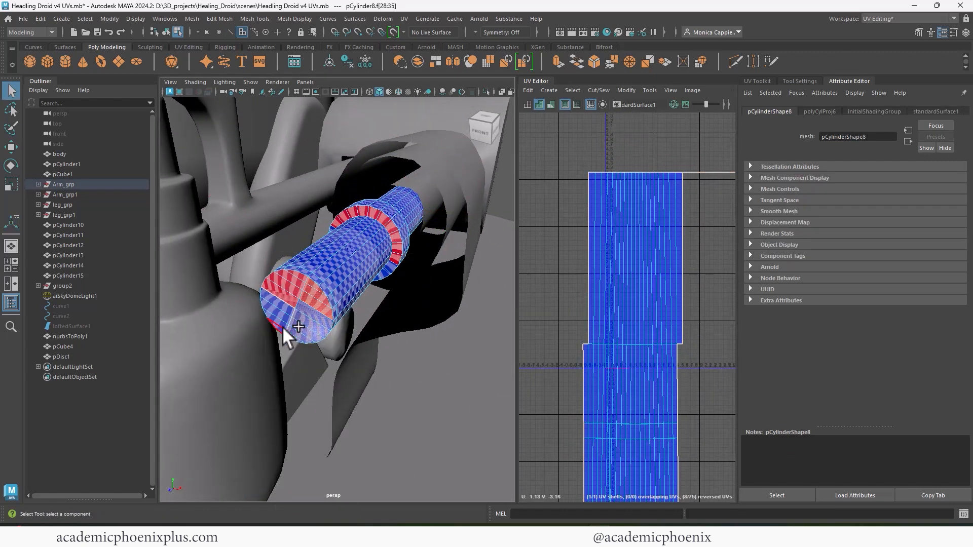
key(ctrl+z)
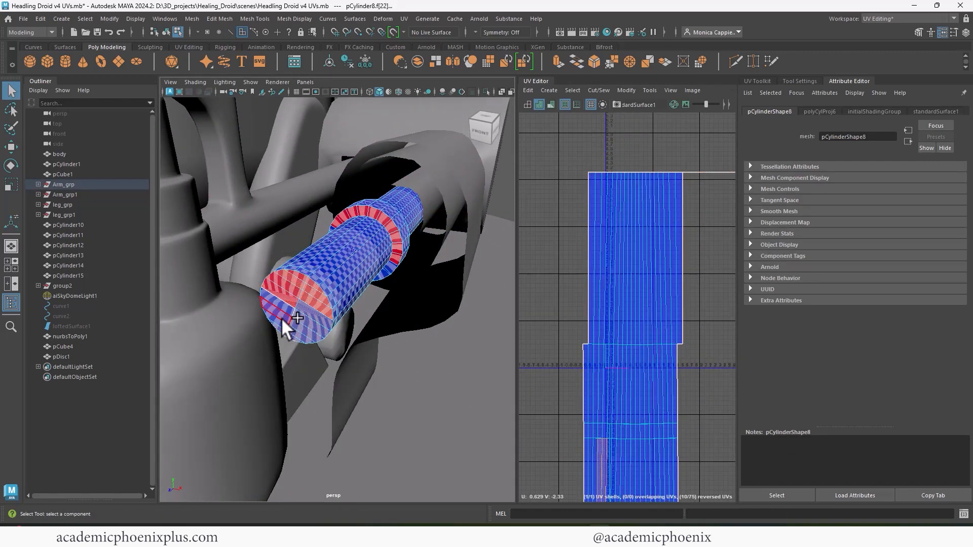
mouse_move(290, 300)
shift+mouse_down()
mouse_move(292, 288)
mouse_move(278, 305)
mouse_move(285, 316)
shift+mouse_up()
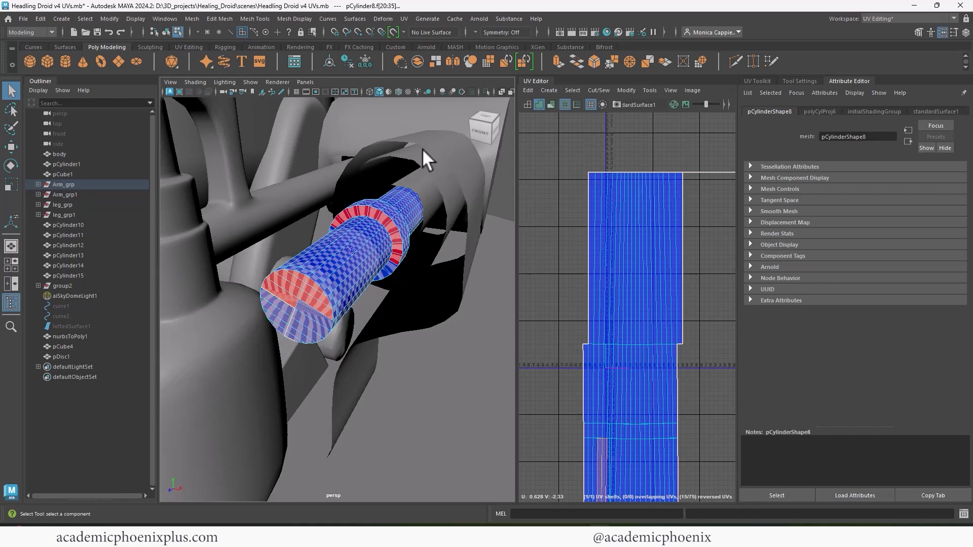
Apply a planar UV projection to the front cap faces and move their circle beside the rod's side shell
alt+right_drag(609, 248, 554, 272)
alt+middle_drag(554, 271, 548, 241)
click(404, 18)
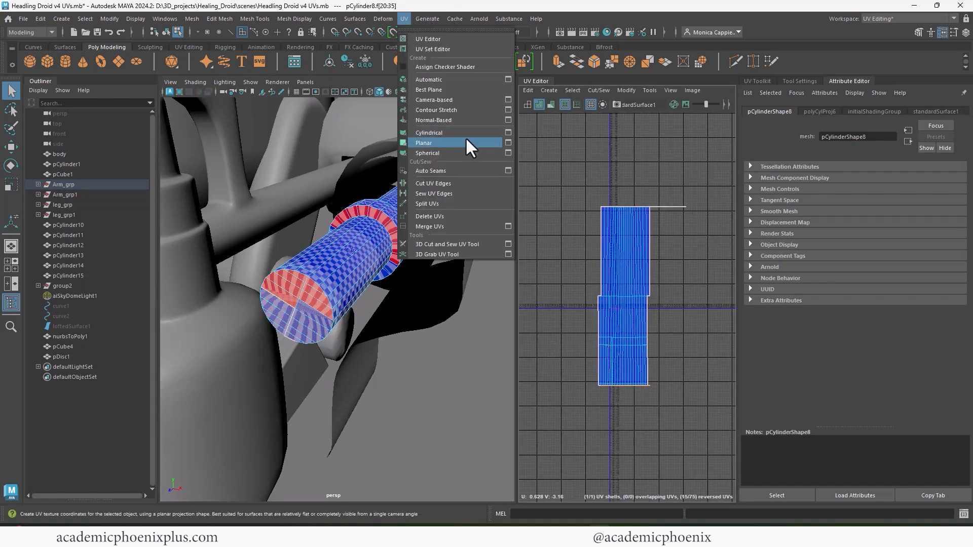
click(504, 138)
click(382, 324)
key(w)
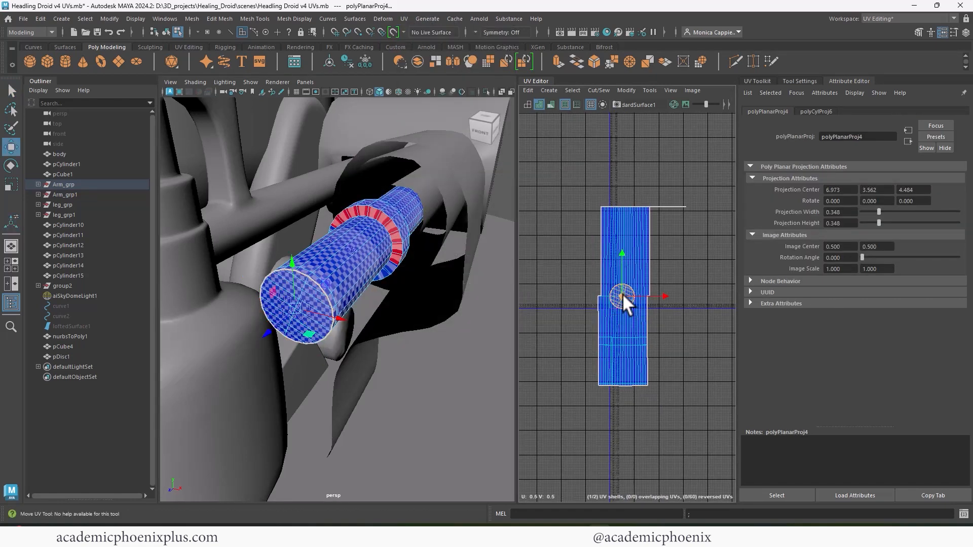
drag(623, 293, 574, 260)
Select the rod's whole side shell and unfold it
right_drag(632, 240, 671, 239)
double_click(634, 268)
shift+right_drag(634, 268, 522, 269)
Isolate the rod in the viewport to expose its hidden back end
alt+drag(472, 227, 346, 236)
scroll(346, 235, down, 5)
alt+middle_drag(346, 235, 391, 263)
alt+drag(276, 263, 390, 237)
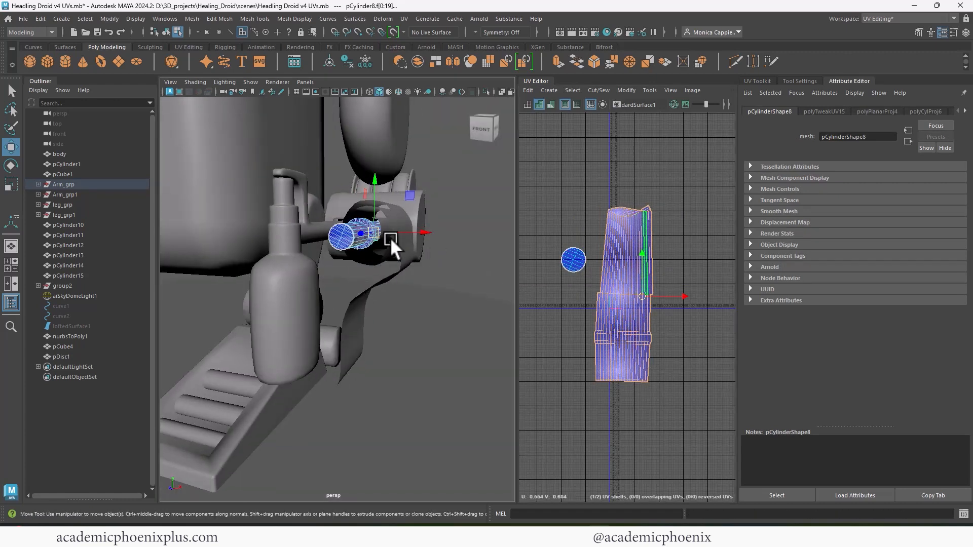
right_drag(340, 246, 398, 177)
click(487, 91)
alt+drag(474, 196, 370, 218)
scroll(408, 255, up, 5)
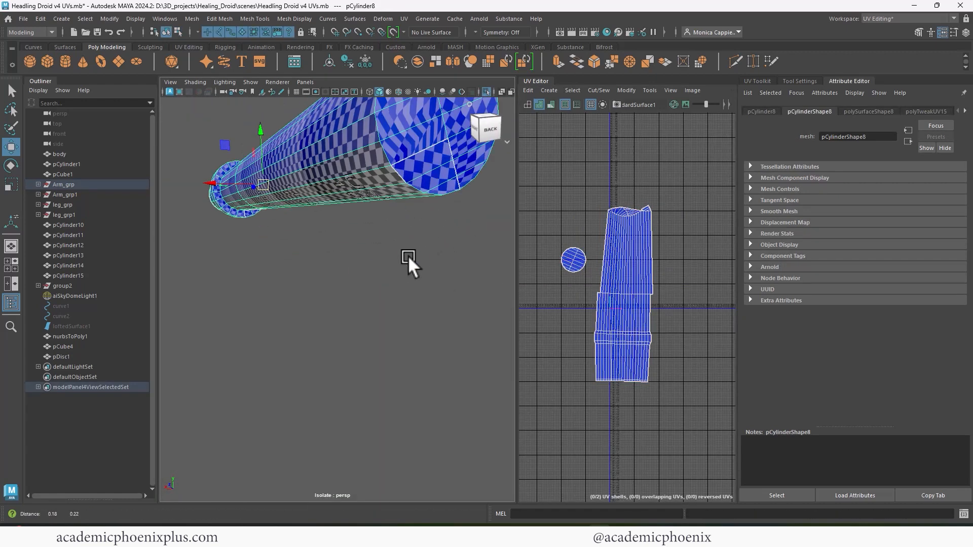
alt+drag(408, 256, 368, 263)
Delete all the cap faces at the rod's hidden back end, leaving that end open
right_drag(358, 202, 362, 240)
click(361, 238)
shift+double_click(301, 116)
key(Delete)
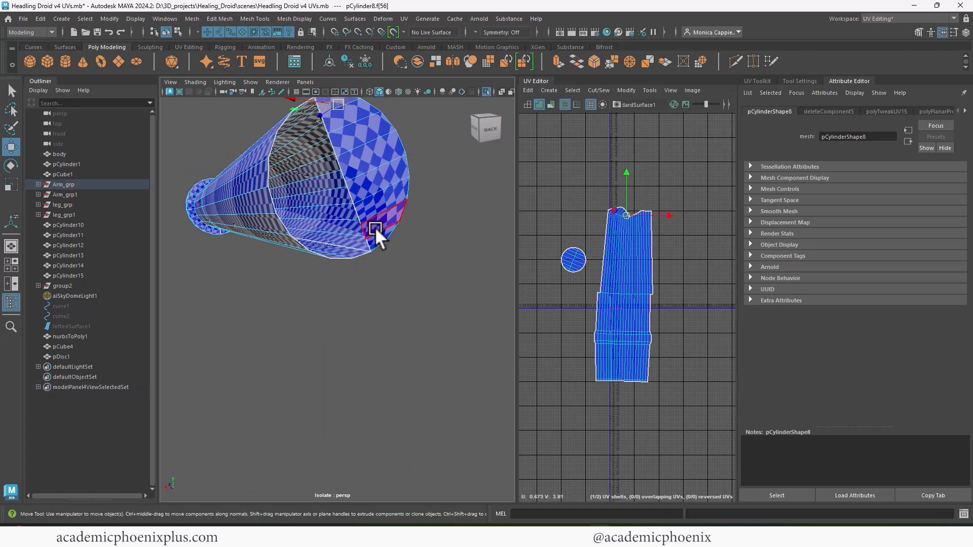
double_click(377, 234)
click(378, 236)
shift+click(374, 198)
shift+double_click(349, 142)
key(ctrl+z)
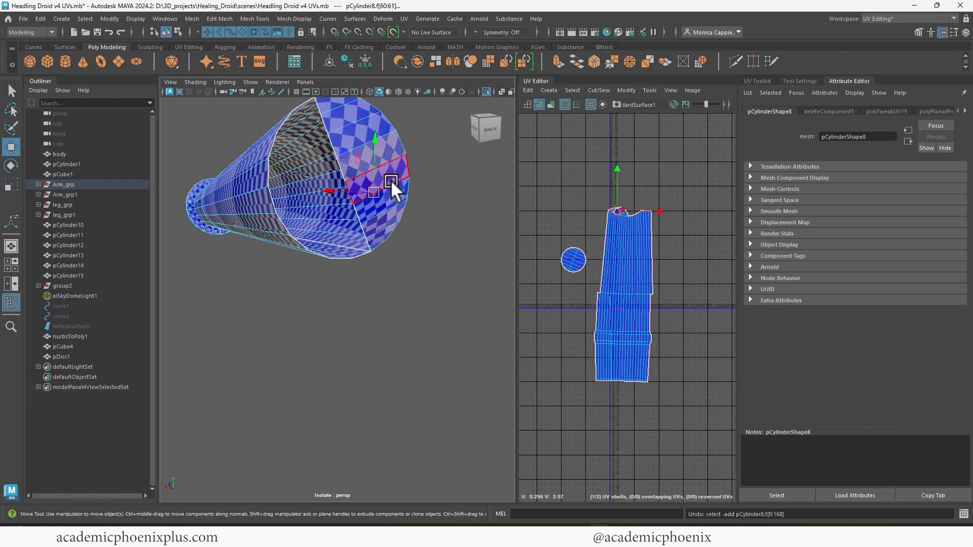
shift+click(391, 179)
shift+click(347, 120)
key(Delete)
Return the rod to object selection and turn off isolation to show the full droid
alt+right_drag(409, 193, 305, 208)
alt+drag(305, 208, 416, 229)
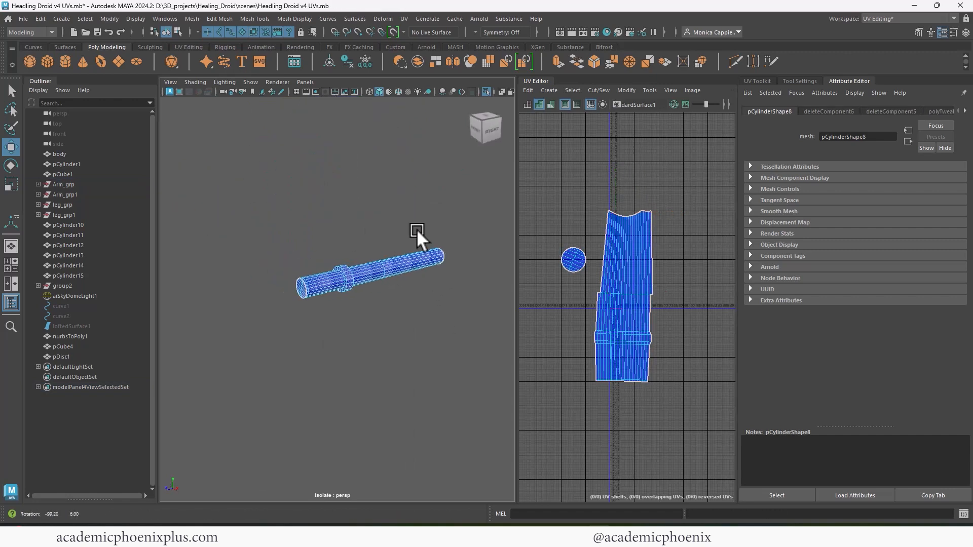
right_drag(378, 270, 426, 242)
click(486, 92)
alt+drag(387, 224, 391, 228)
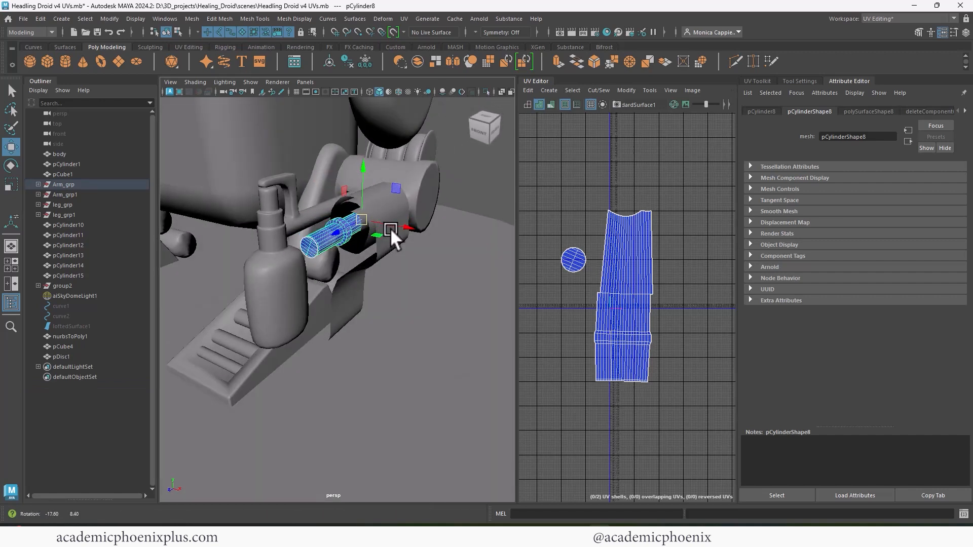
Cut the misaligned strip along the long edge of the rod's lower side section away from its UV shell
scroll(610, 253, up, 3)
alt+middle_drag(610, 253, 629, 226)
scroll(629, 226, up, 5)
right_drag(625, 228, 627, 195)
alt+drag(365, 260, 403, 259)
double_click(579, 290)
shift+right_drag(628, 279, 585, 290)
alt+middle_drag(684, 218, 608, 210)
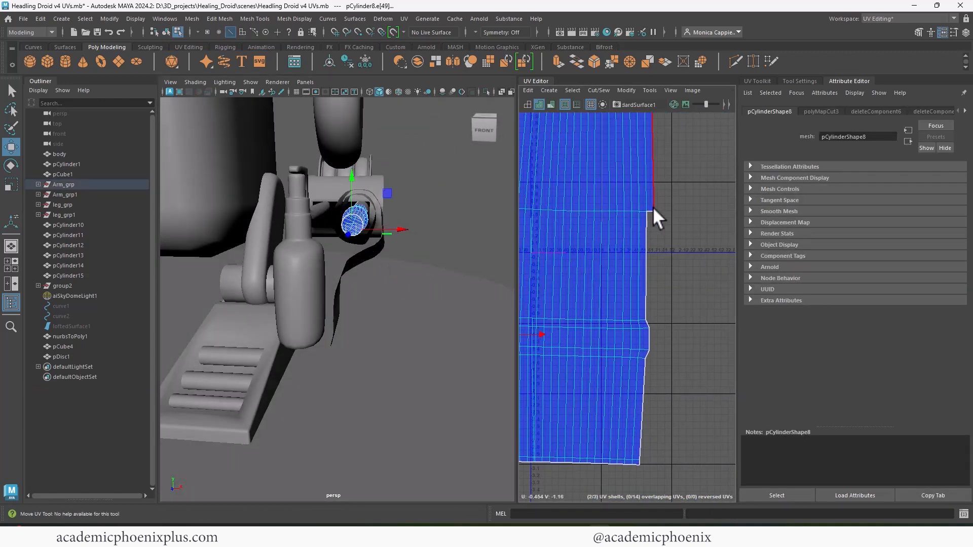
Move and sew the cut strip onto the opposite long edge of the rod's side shell to align the seam
double_click(653, 207)
shift+double_click(641, 410)
scroll(614, 266, down, 3)
click(646, 386)
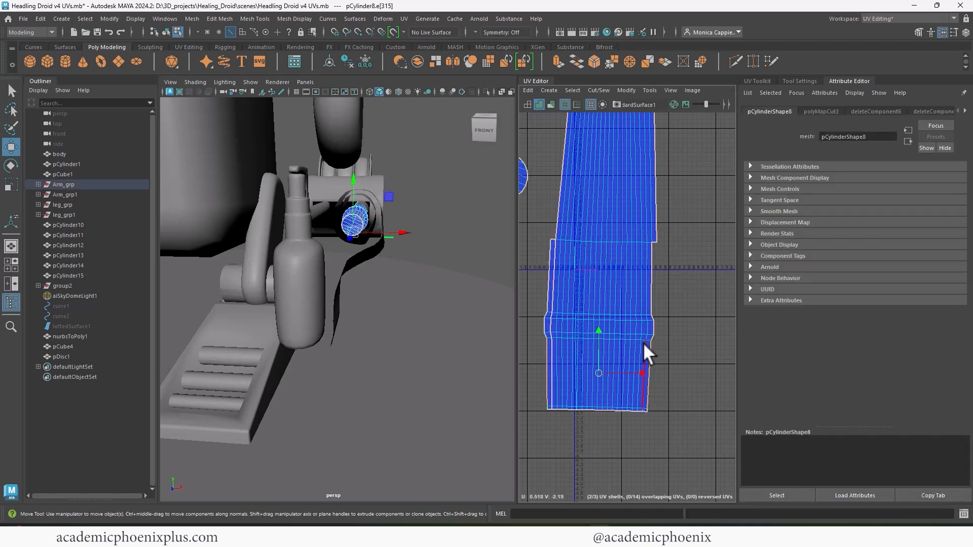
shift+right_click(643, 297)
click(663, 304)
scroll(643, 299, up, 5)
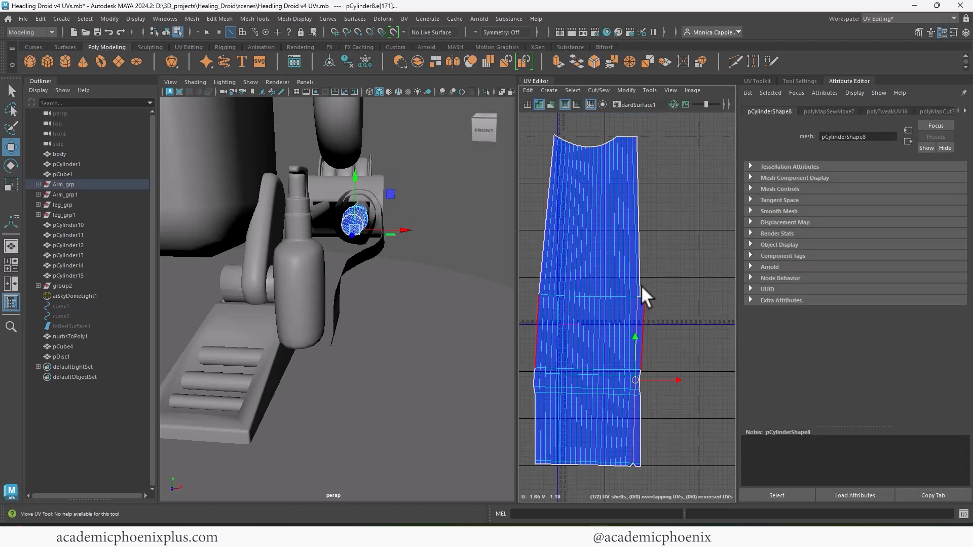
scroll(642, 306, down, 5)
Select the rod's repaired side shell and unfold it again
right_drag(619, 287, 577, 272)
click(619, 317)
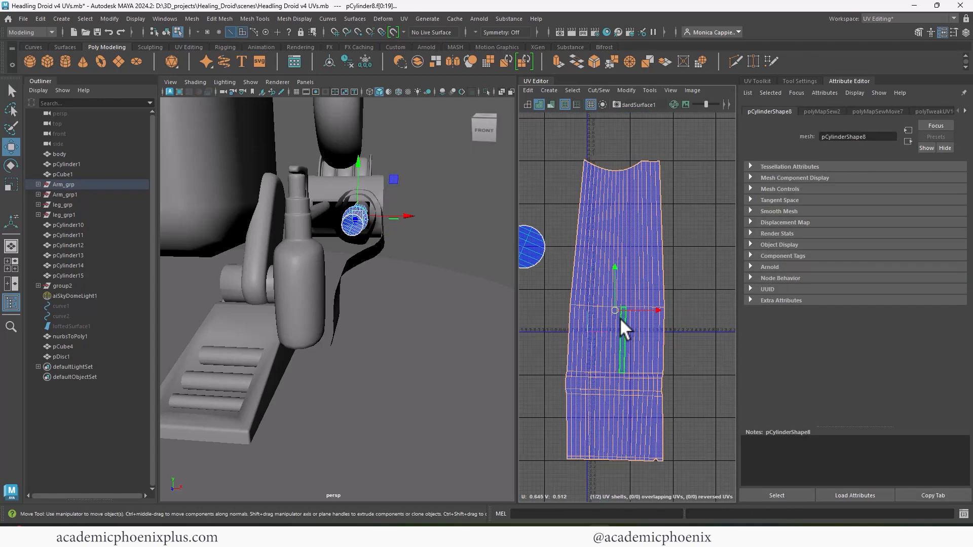
shift+right_drag(619, 330, 517, 321)
click(624, 324)
alt+right_drag(638, 306, 672, 400)
key(r)
alt+middle_drag(578, 441, 577, 306)
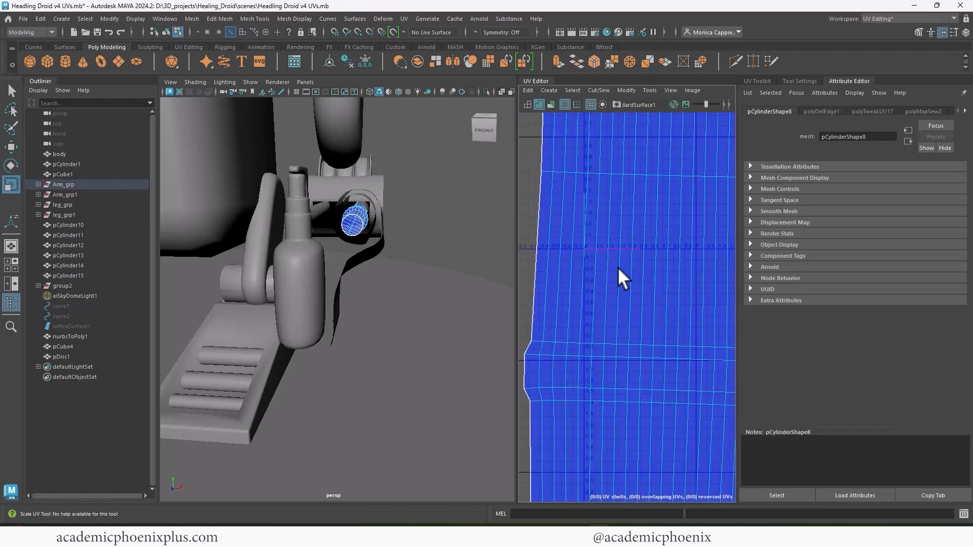
Scale down the rod's side shell and move it outside the 0–1 tile
scroll(615, 269, down, 5)
right_drag(611, 272, 570, 257)
click(607, 294)
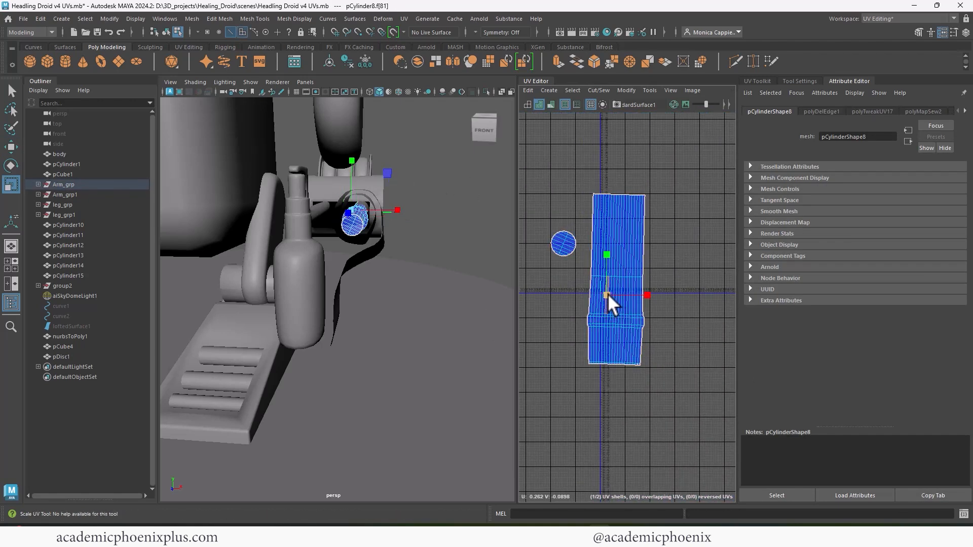
drag(613, 280, 583, 323)
key(w)
Scale down the rod's cap circle and place it just below the small side shell
click(567, 242)
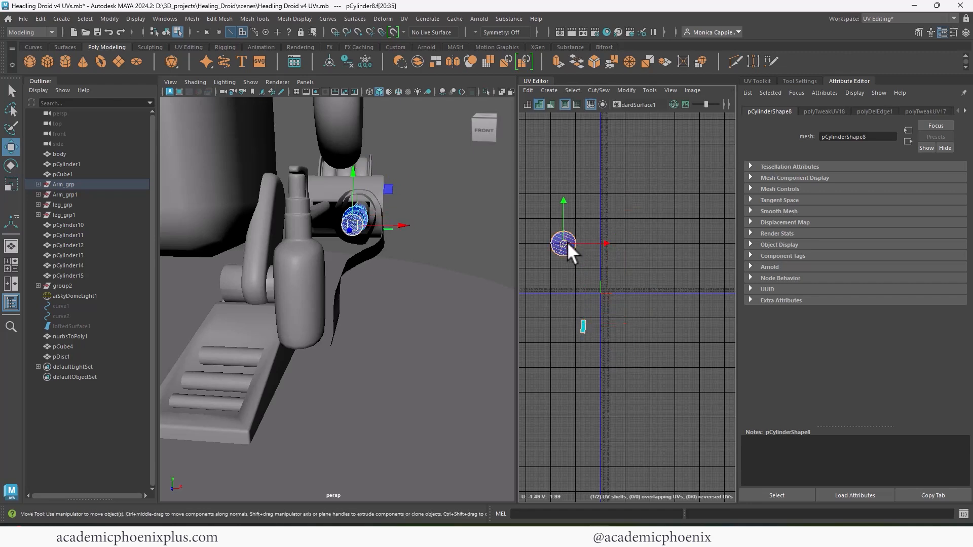
key(r)
drag(566, 242, 539, 369)
alt+right_drag(546, 351, 534, 197)
alt+middle_drag(684, 276, 586, 317)
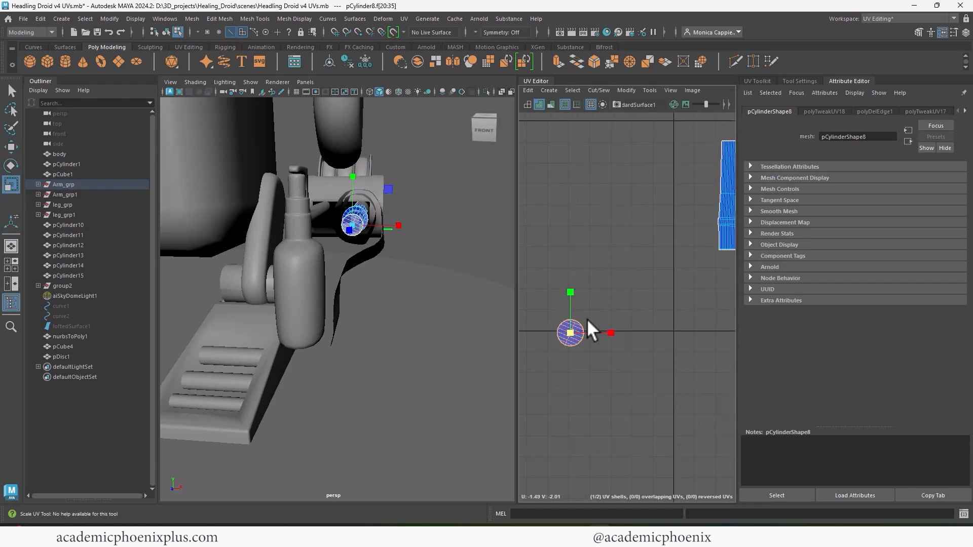
key(w)
drag(570, 332, 718, 285)
Move and sew the cap circle onto the bottom edge of the rod's side shell
alt+middle_drag(699, 281, 628, 286)
alt+right_drag(639, 260, 655, 253)
right_drag(656, 253, 694, 291)
click(676, 254)
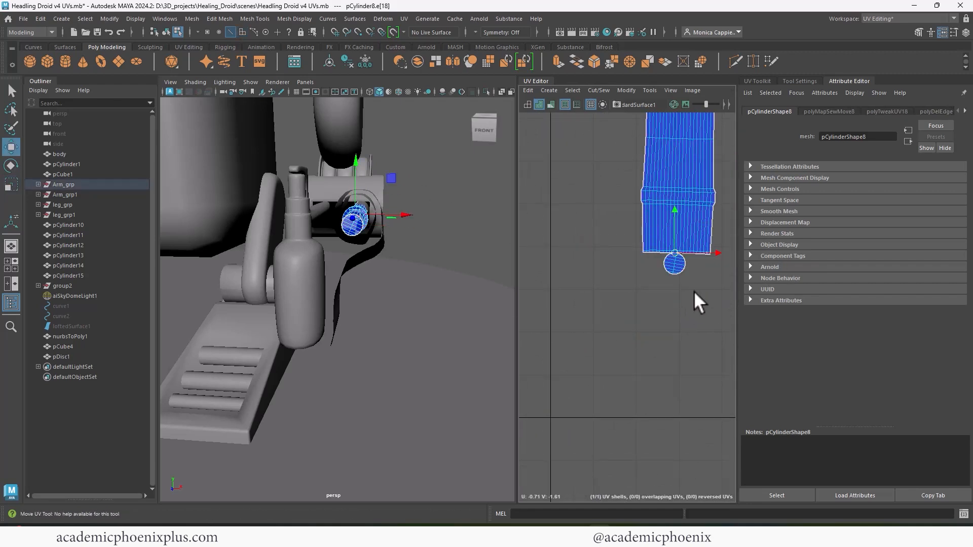
Select the hanging bandage strip rolled around the rod and unfold its UVs
right_drag(349, 232, 393, 219)
alt+drag(388, 237, 316, 239)
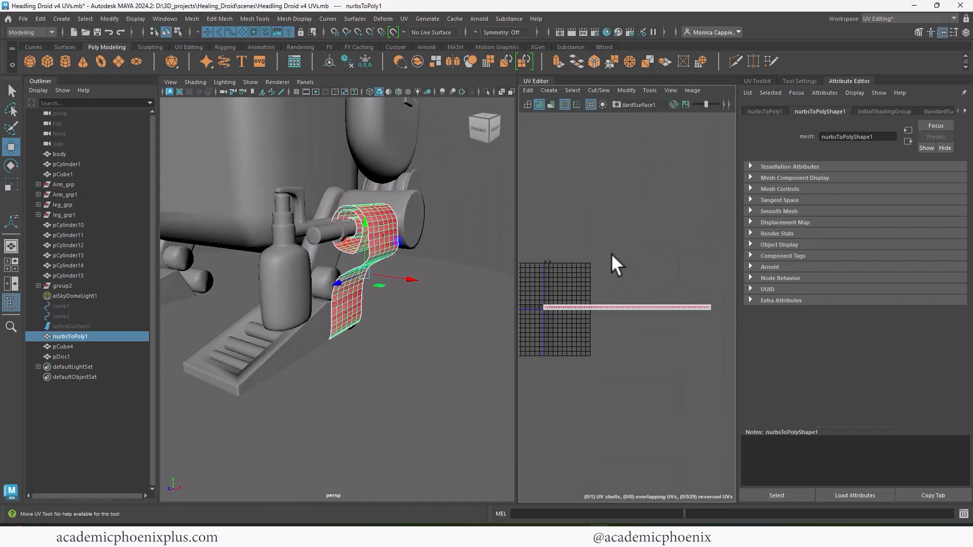
alt+right_drag(615, 263, 719, 269)
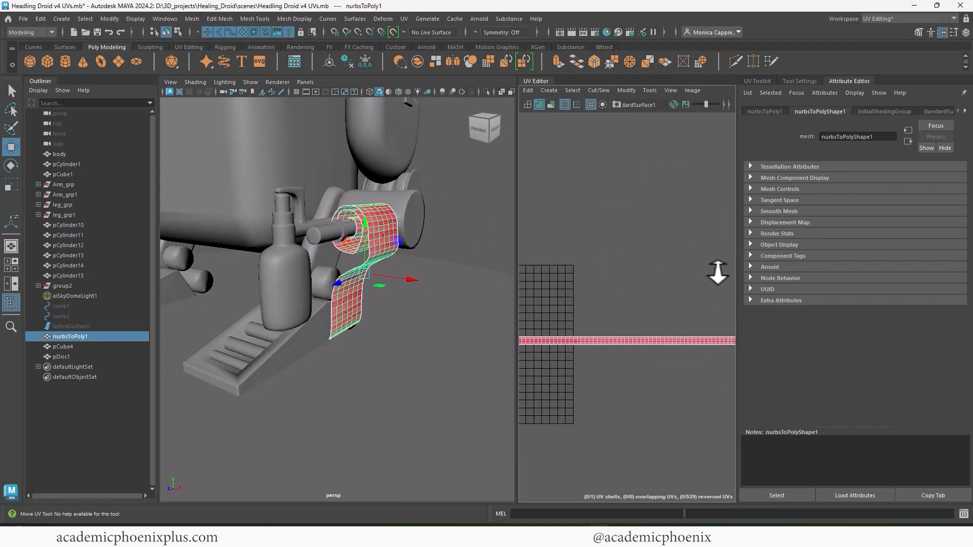
alt+middle_drag(720, 269, 650, 227)
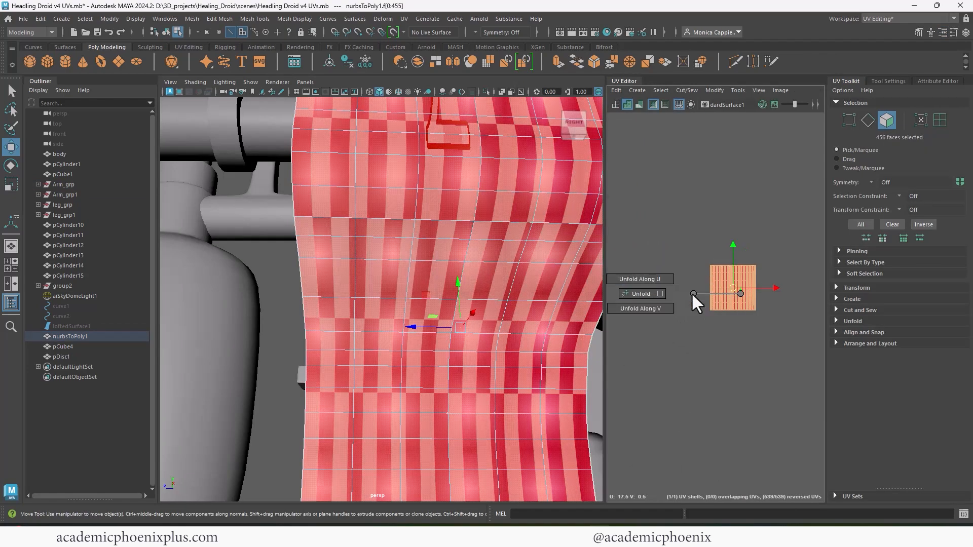
shift+right_drag(695, 302, 643, 307)
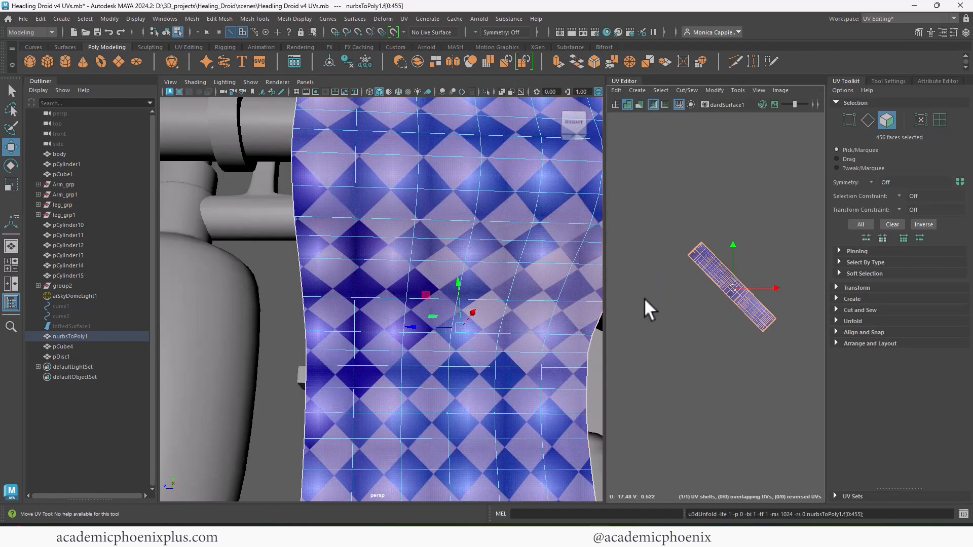
Rotate the bandage strip's UV shell upright so the checker pattern runs straight along the strip
key(e)
drag(769, 279, 768, 296)
alt+right_drag(537, 290, 466, 287)
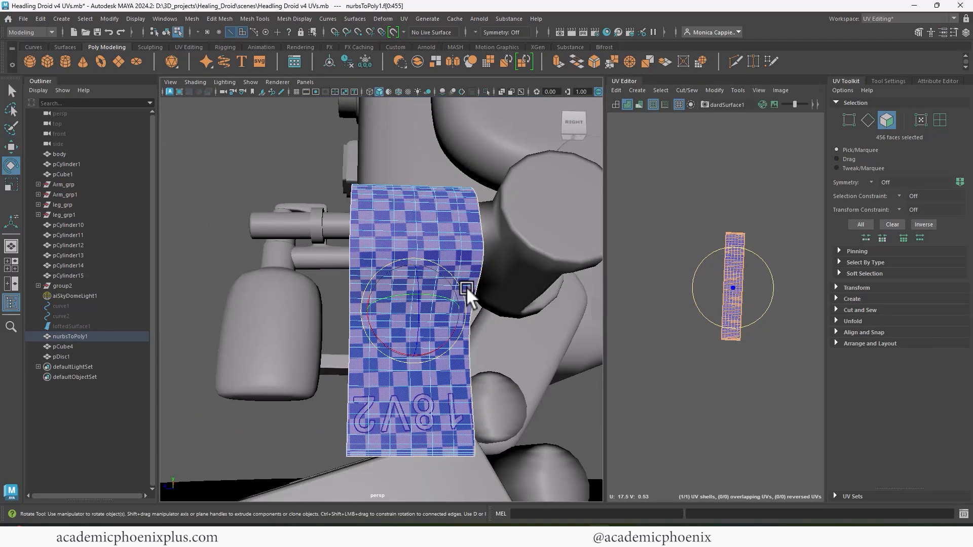
drag(771, 293, 770, 298)
alt+drag(377, 374, 401, 369)
drag(705, 258, 759, 314)
Move the bandage strip's shell outside the 0–1 tile, scale it down, and return to object selection
alt+right_drag(492, 279, 417, 274)
alt+drag(418, 274, 400, 310)
alt+right_drag(710, 289, 436, 216)
key(w)
drag(734, 292, 637, 299)
key(r)
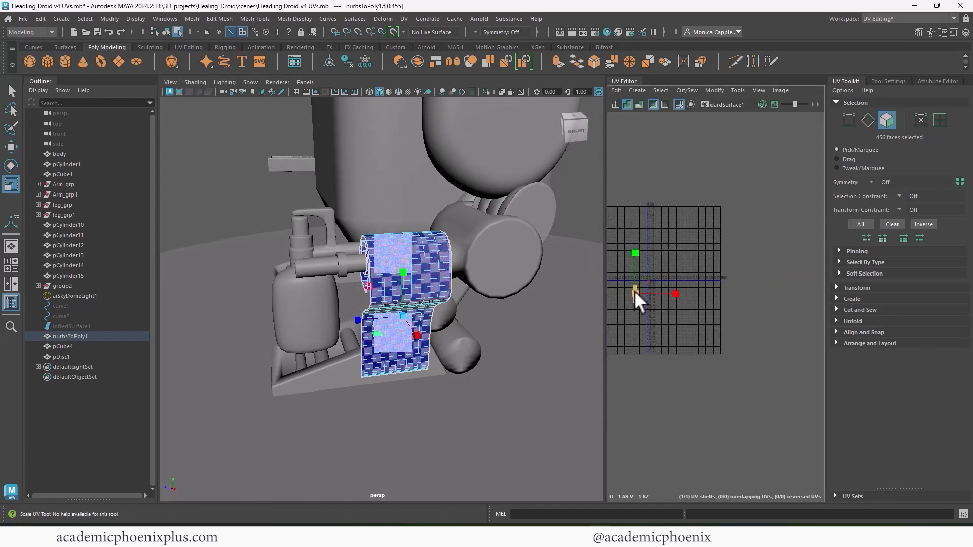
alt+drag(430, 330, 451, 340)
right_drag(424, 244, 474, 209)
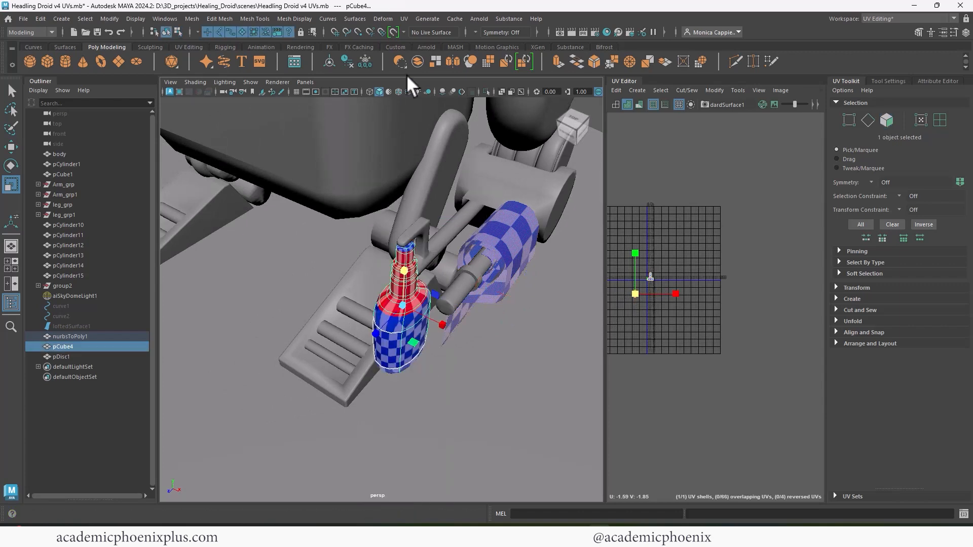
Apply a cylindrical UV projection to the bottle (pCube4) and unfold its UV shell
click(406, 13)
click(436, 126)
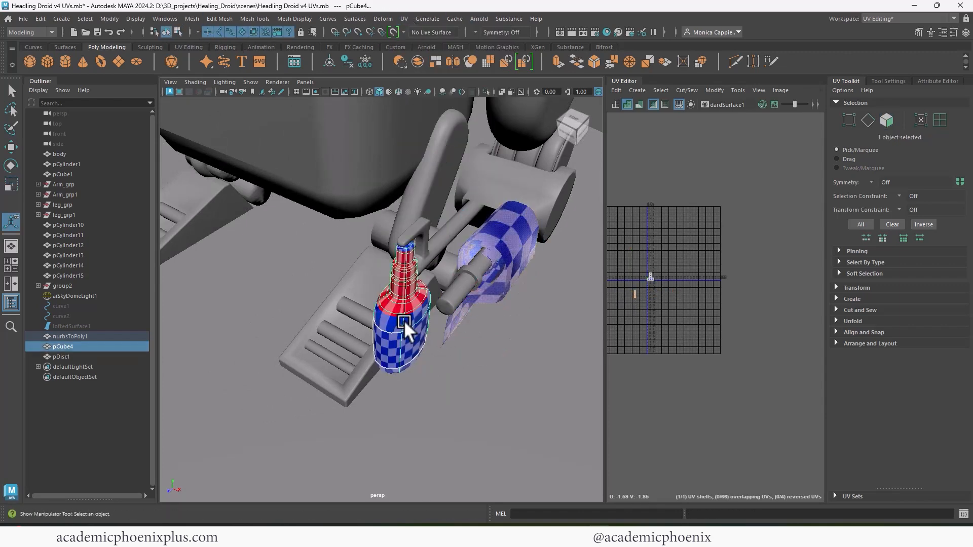
click(404, 19)
click(440, 80)
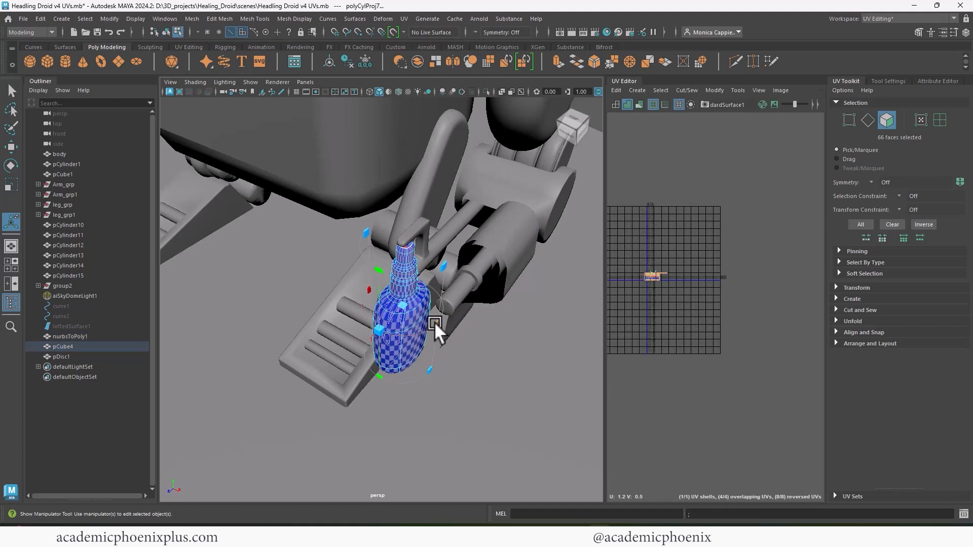
key(f)
key(f)
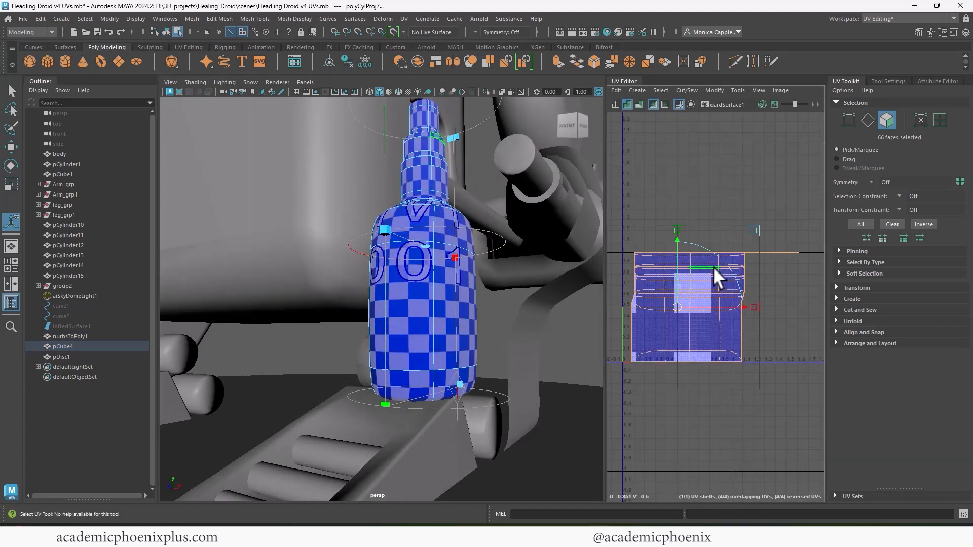
double_click(713, 281)
shift+right_drag(710, 301, 474, 300)
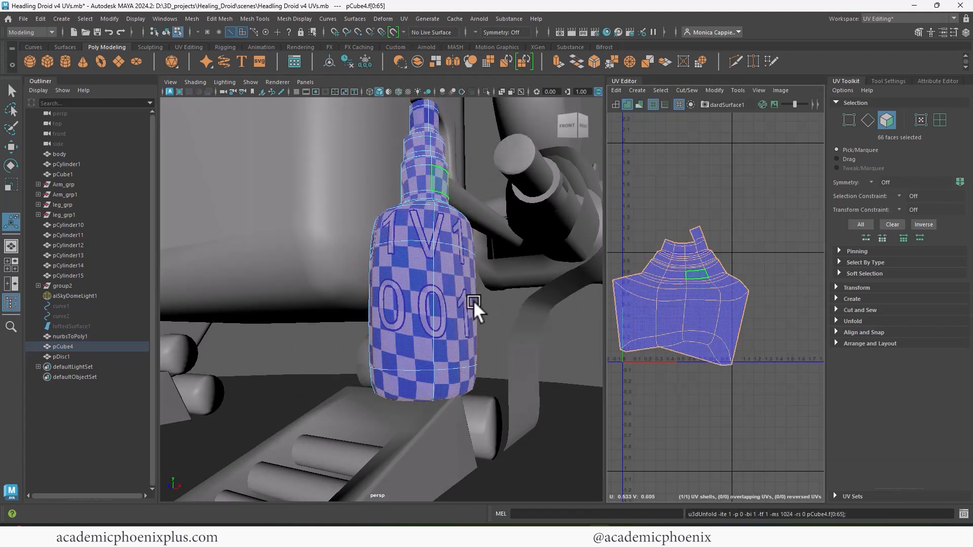
Display the bottle unsmoothed and cut the UVs along the edges at one corner of its base
alt+drag(472, 319, 395, 291)
key(1)
alt+middle_drag(398, 324, 397, 308)
right_drag(388, 304, 401, 198)
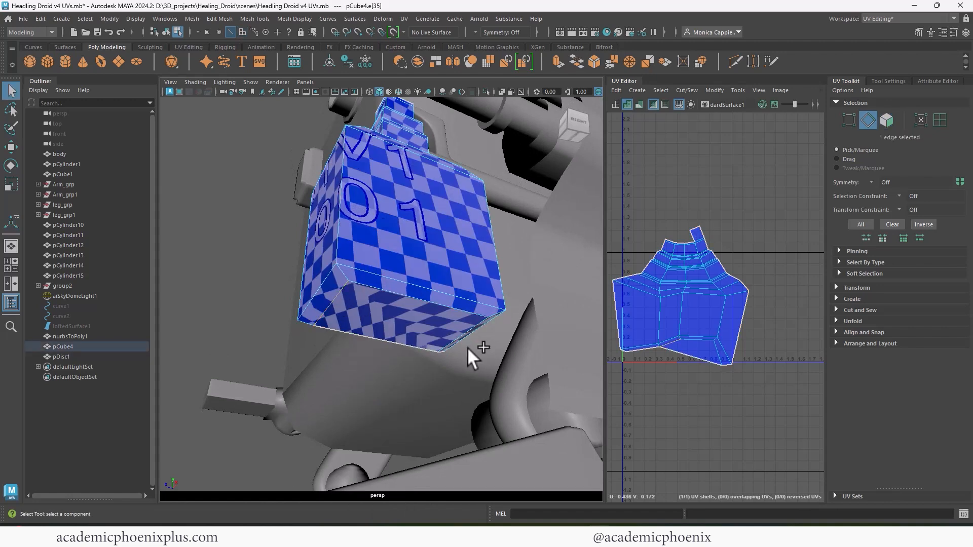
shift+click(467, 341)
mouse_move(478, 345)
alt+mouse_down()
mouse_move(454, 338)
mouse_move(425, 285)
mouse_move(354, 289)
mouse_move(400, 285)
mouse_move(487, 329)
alt+mouse_up()
click(512, 369)
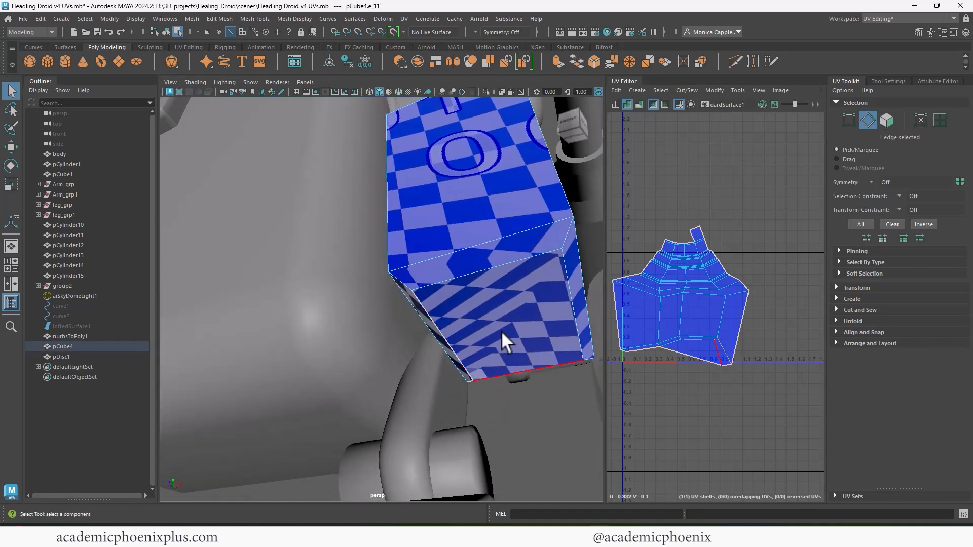
scroll(776, 320, up, 4)
click(656, 320)
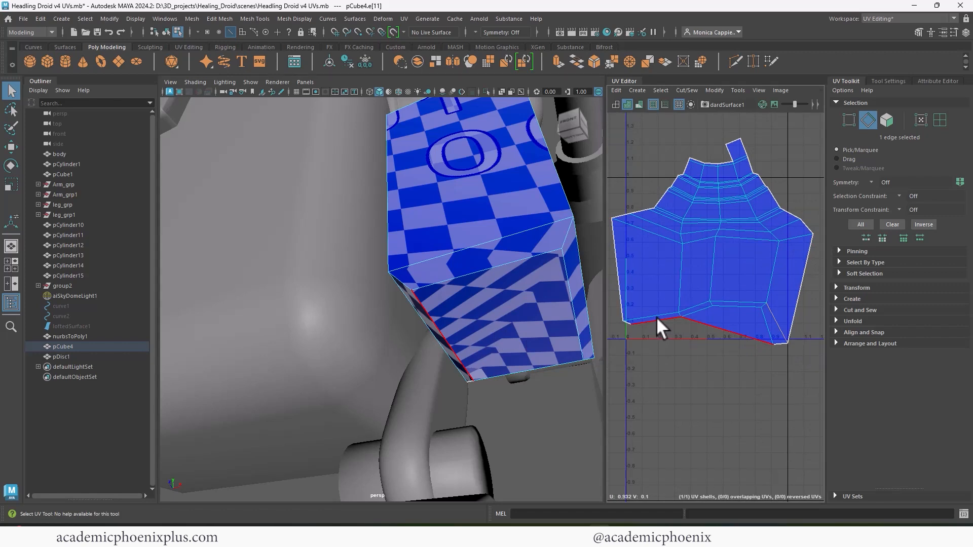
shift+click(453, 256)
shift+right_drag(712, 296, 677, 309)
Select the bottle's whole UV shell and unfold it with the base corner cut
key(F11)
double_click(715, 281)
shift+right_drag(730, 283, 625, 285)
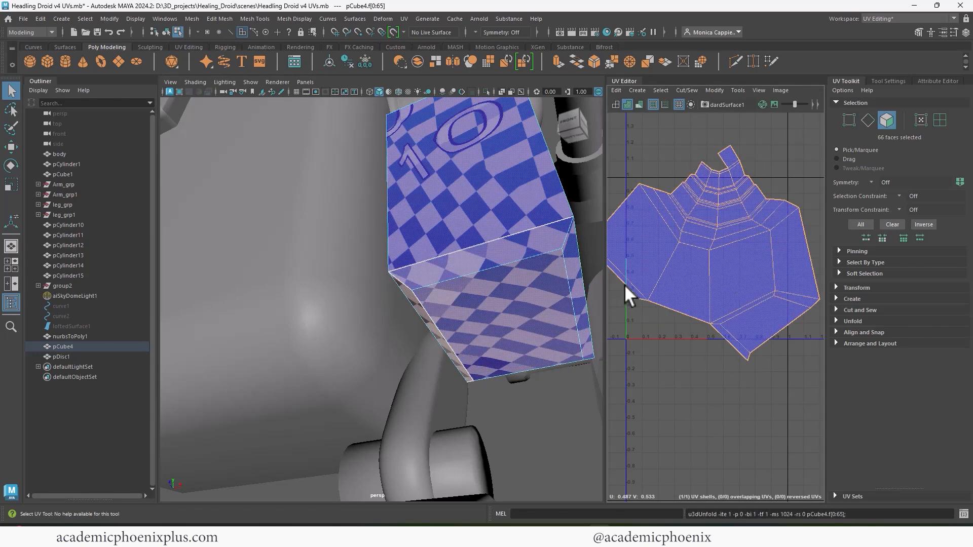
Cut the UVs along the remaining corner edge at the bottle's base and unfold the shell
alt+drag(552, 294, 458, 305)
click(463, 305)
right_drag(398, 300, 399, 277)
click(402, 296)
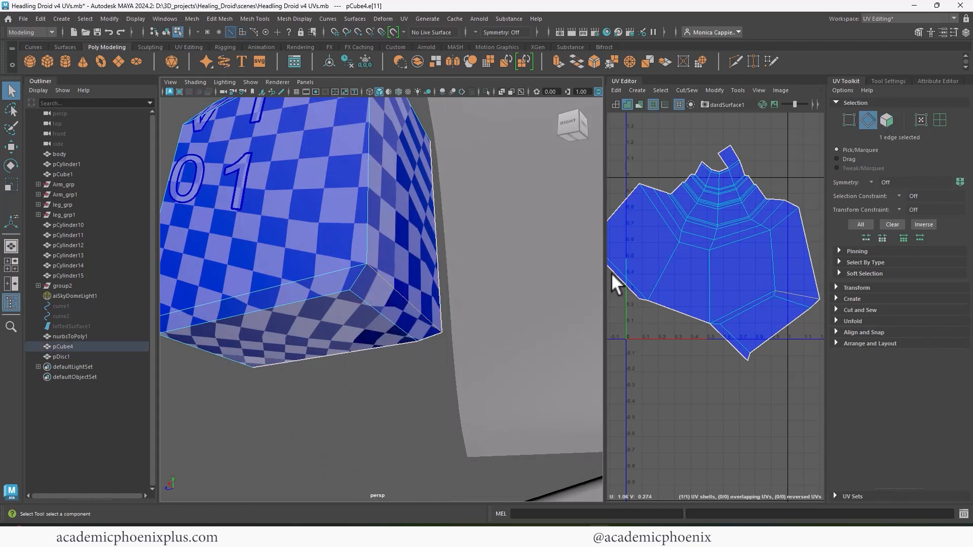
shift+right_drag(741, 268, 622, 281)
double_click(704, 283)
Check the checker pattern around the bottle and unfold its UV shell once more
scroll(732, 253, down, 3)
scroll(355, 302, down, 5)
alt+drag(355, 301, 573, 280)
scroll(467, 314, up, 3)
alt+middle_drag(573, 279, 432, 337)
alt+middle_drag(621, 265, 600, 275)
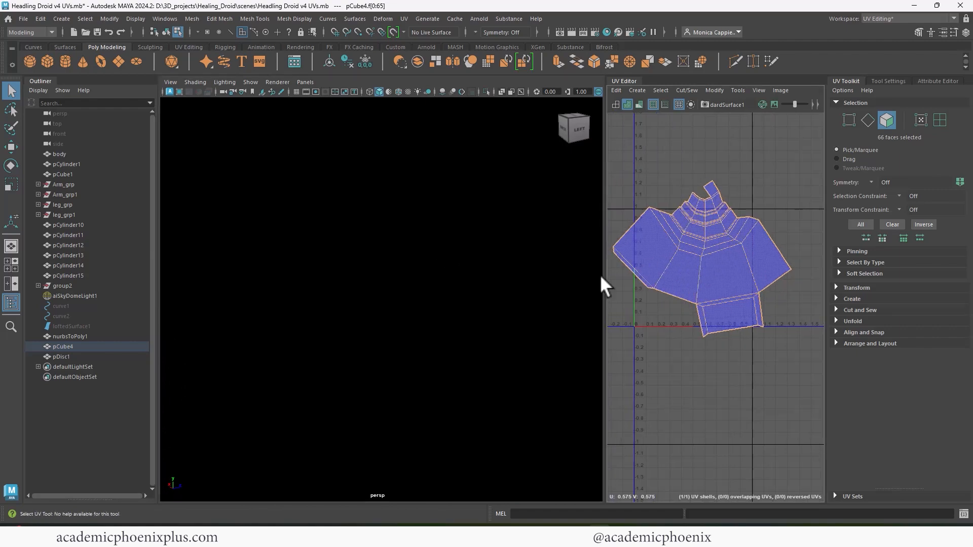
alt+drag(573, 275, 482, 285)
key(e)
alt+drag(569, 298, 533, 299)
shift+right_drag(756, 265, 739, 274)
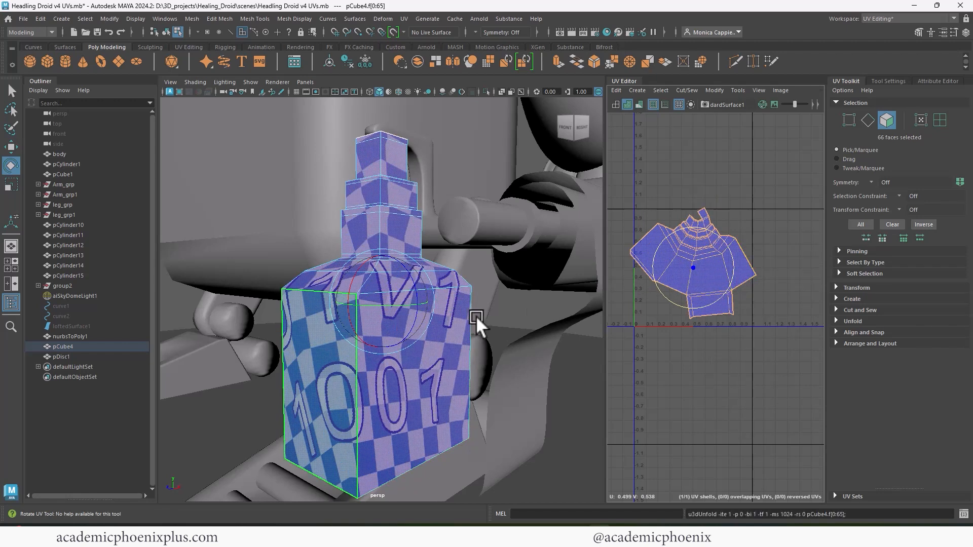
Cut the UVs along the corner edges running up the bottle's shoulder and neck, and unfold the shell
right_drag(374, 179, 377, 149)
click(380, 155)
click(370, 278)
shift+double_click(379, 142)
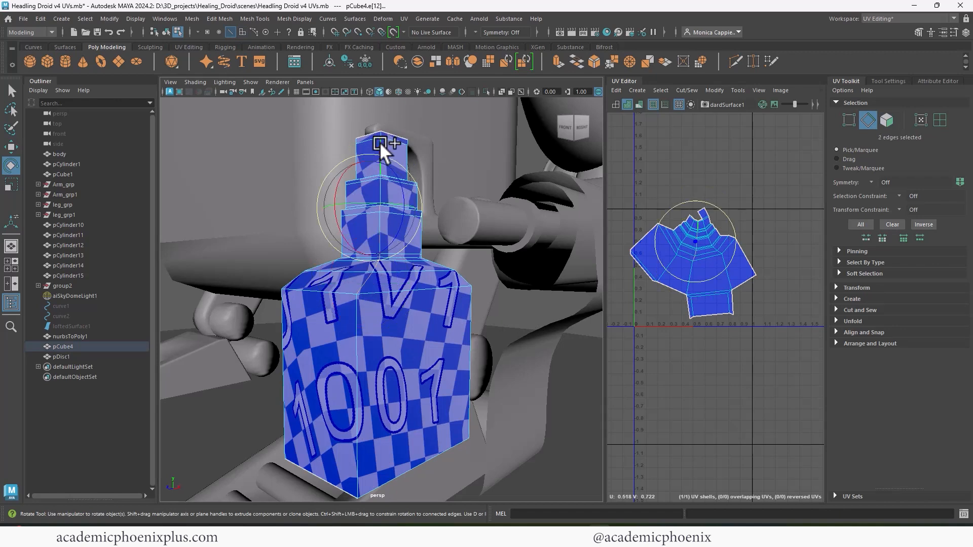
shift+right_drag(697, 267, 656, 287)
double_click(705, 291)
shift+right_drag(655, 285, 655, 285)
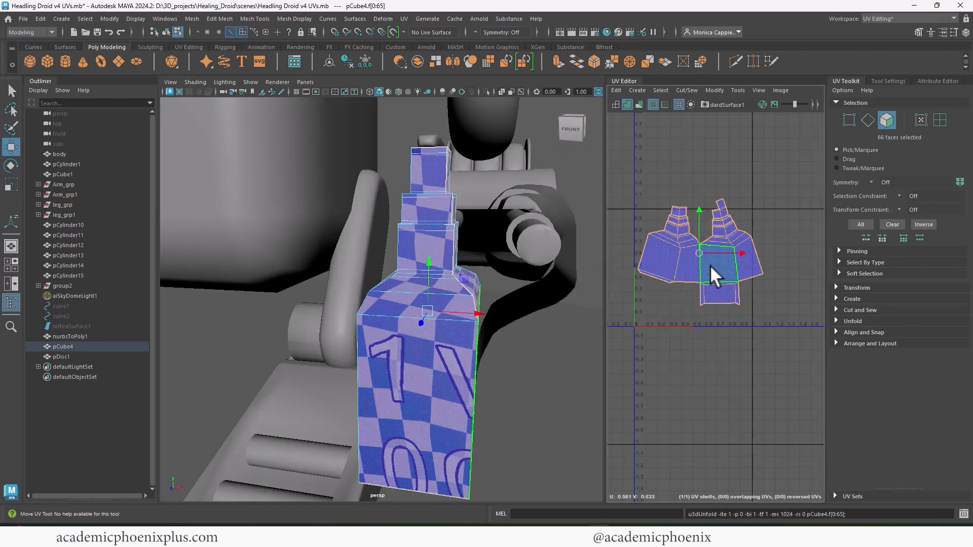
Scale down the bottle's UV shell, park it below and left of the UV origin, and rotate it slightly
key(r)
mouse_move(710, 264)
mouse_down()
mouse_move(676, 262)
mouse_move(723, 262)
mouse_up()
key(w)
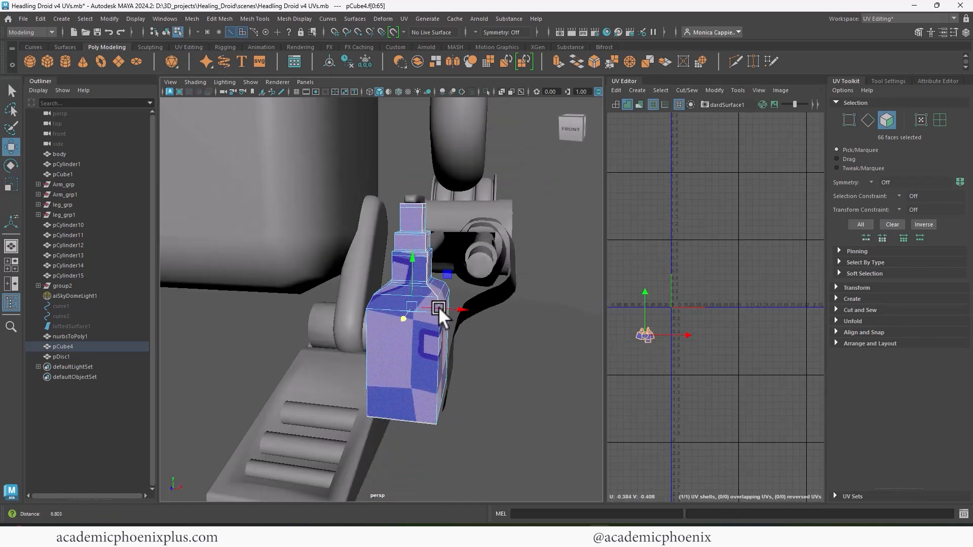
alt+drag(439, 306, 459, 312)
key(e)
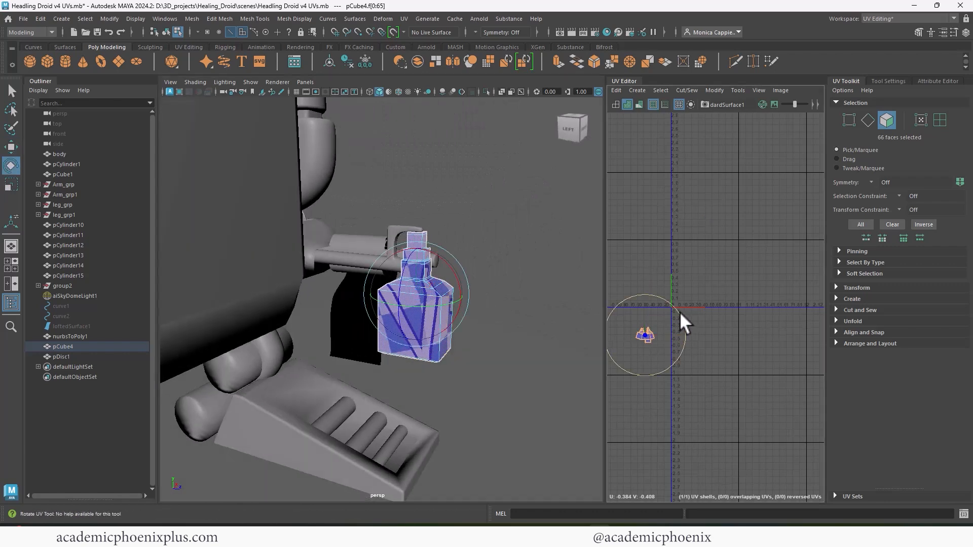
drag(680, 312, 674, 305)
alt+drag(462, 307, 492, 334)
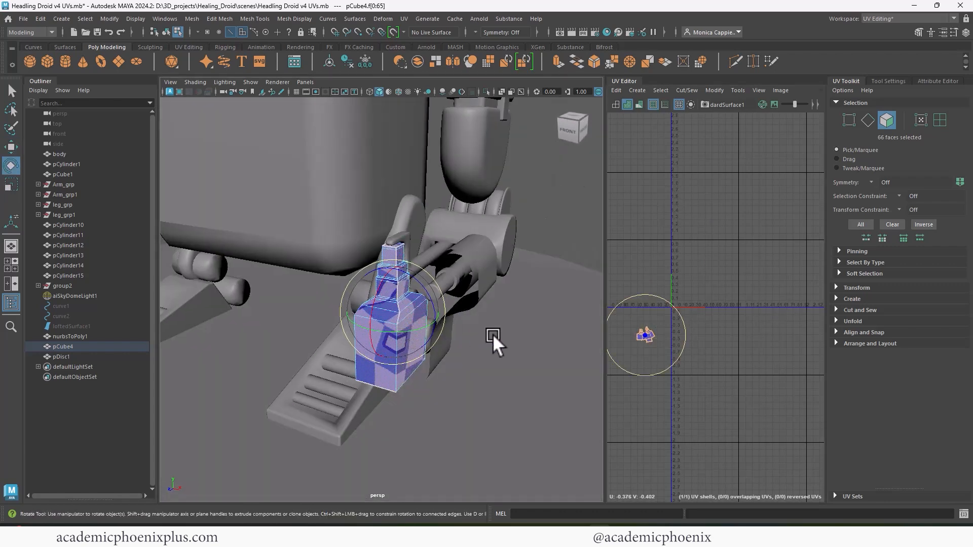
Apply automatic UV mapping to the rod with the L-shaped handle (pCylinder9)
click(493, 334)
alt+drag(418, 331, 367, 331)
click(415, 272)
right_drag(429, 272, 443, 265)
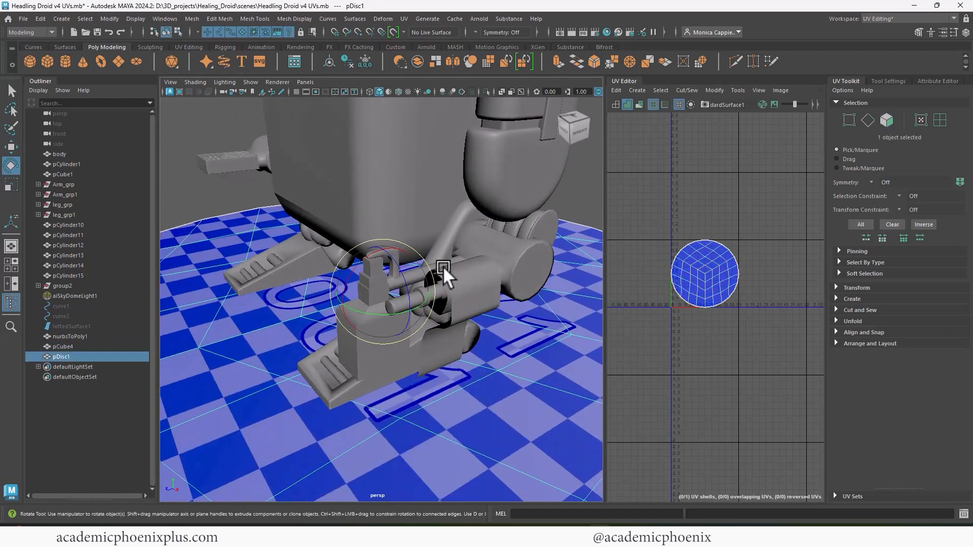
click(455, 255)
alt+drag(455, 254, 477, 284)
click(404, 18)
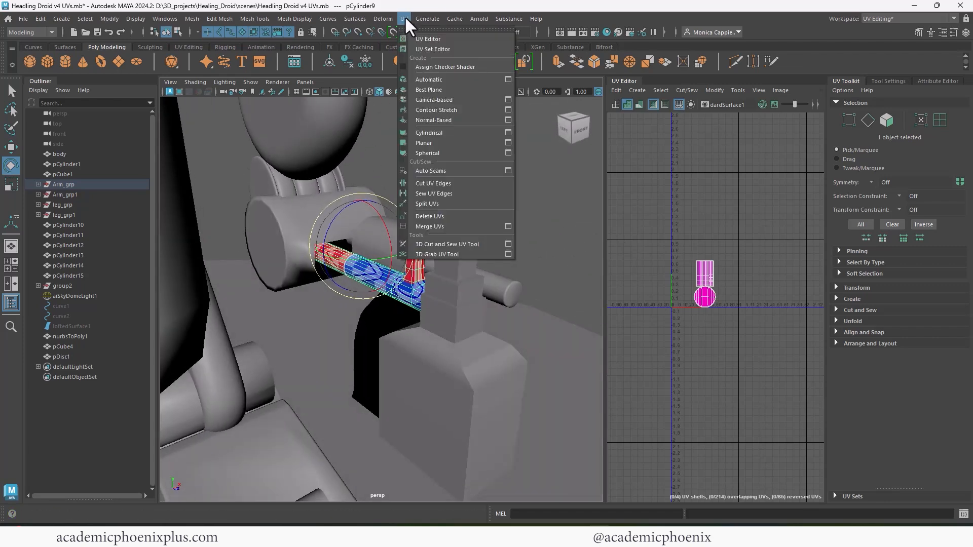
click(429, 79)
key(f)
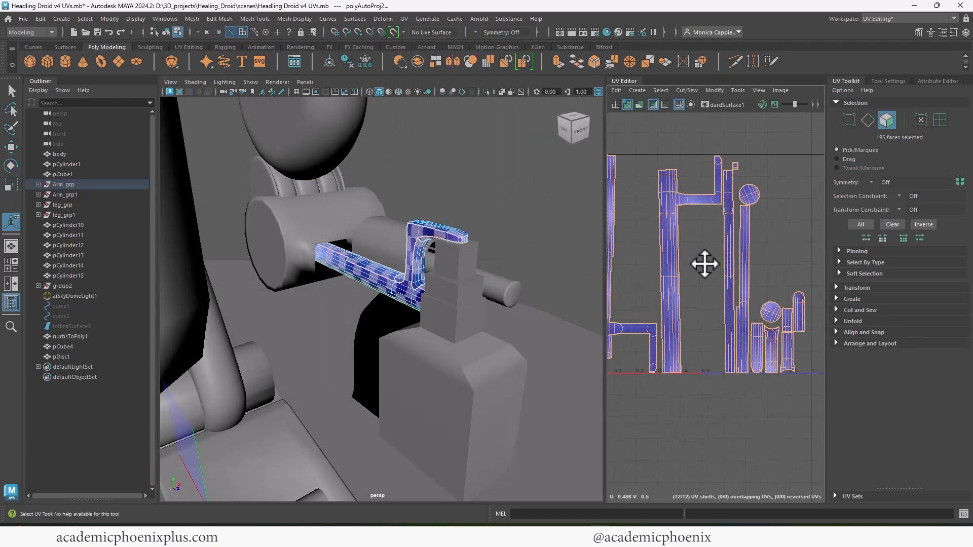
Move and sew the separate strip along the rod to its neighbouring long shell
alt+middle_drag(705, 264, 771, 266)
scroll(665, 272, up, 1)
alt+drag(471, 269, 264, 289)
alt+right_drag(359, 266, 451, 257)
click(458, 256)
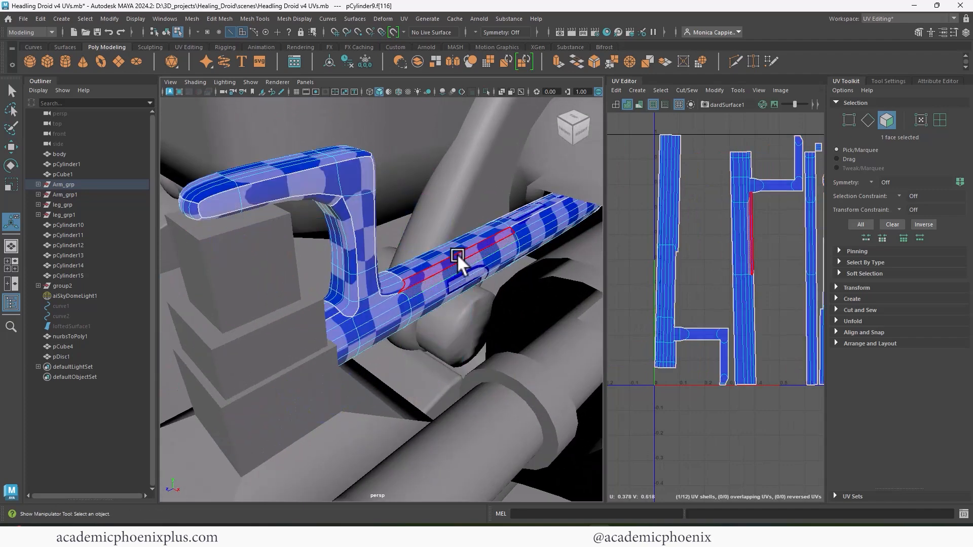
alt+drag(458, 256, 398, 293)
right_drag(439, 269, 439, 228)
click(434, 313)
alt+middle_drag(781, 287, 656, 278)
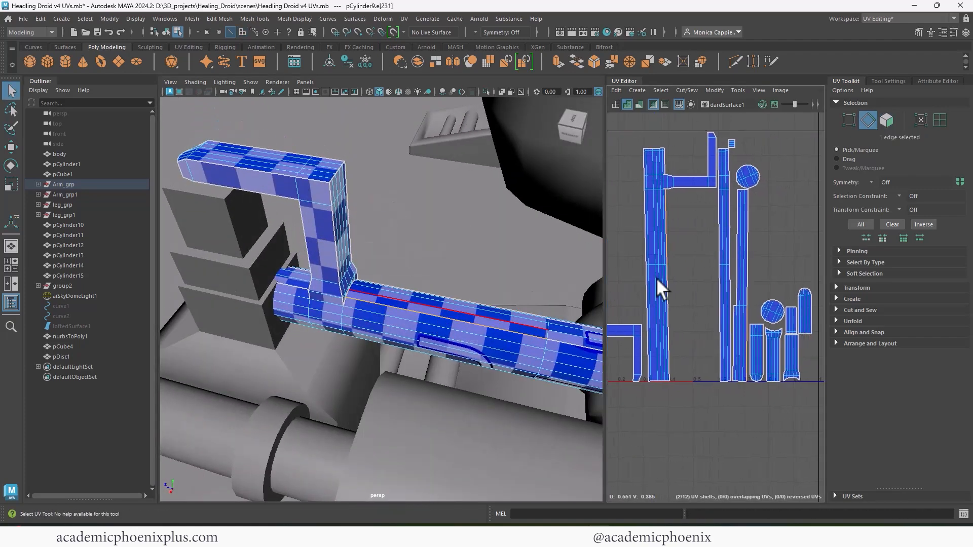
shift+click(747, 267)
shift+right_drag(747, 268, 747, 297)
Move and sew the UV edges at the handle's tip and at its upper corner to join the side shells
alt+drag(413, 294, 427, 278)
alt+drag(326, 201, 487, 213)
click(582, 183)
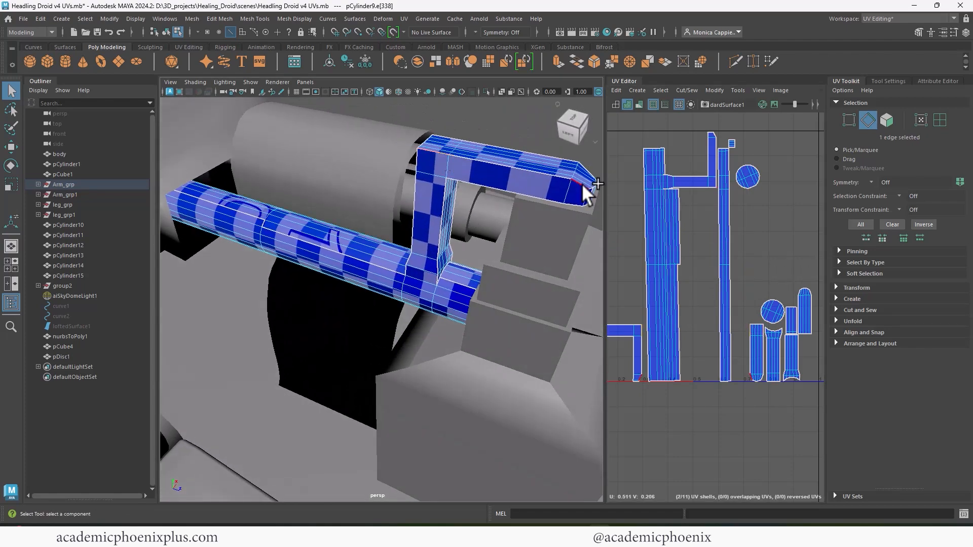
shift+right_drag(667, 239, 669, 269)
alt+drag(466, 196, 366, 193)
click(387, 211)
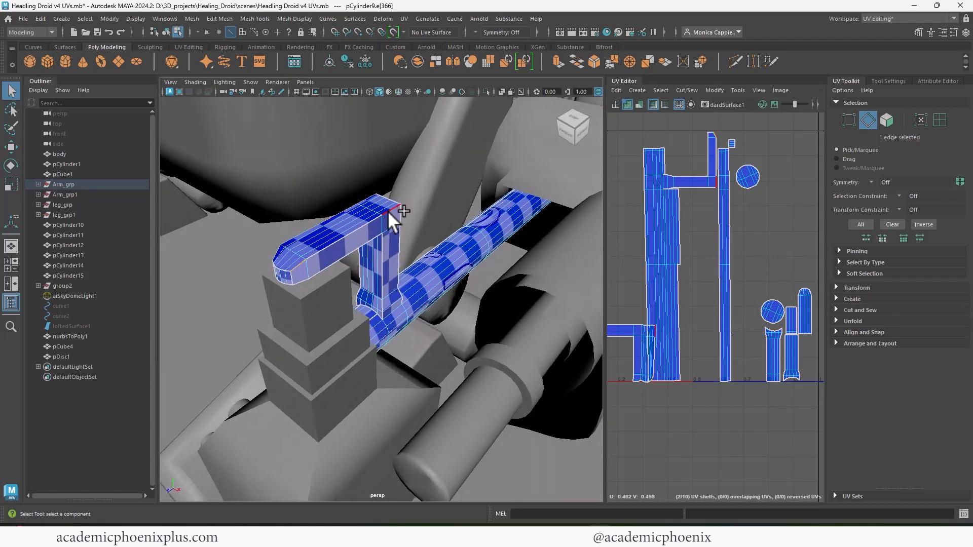
shift+right_drag(387, 211, 443, 260)
Try to sew the vertical inner edge of the handle's post
alt+drag(443, 260, 423, 245)
click(426, 245)
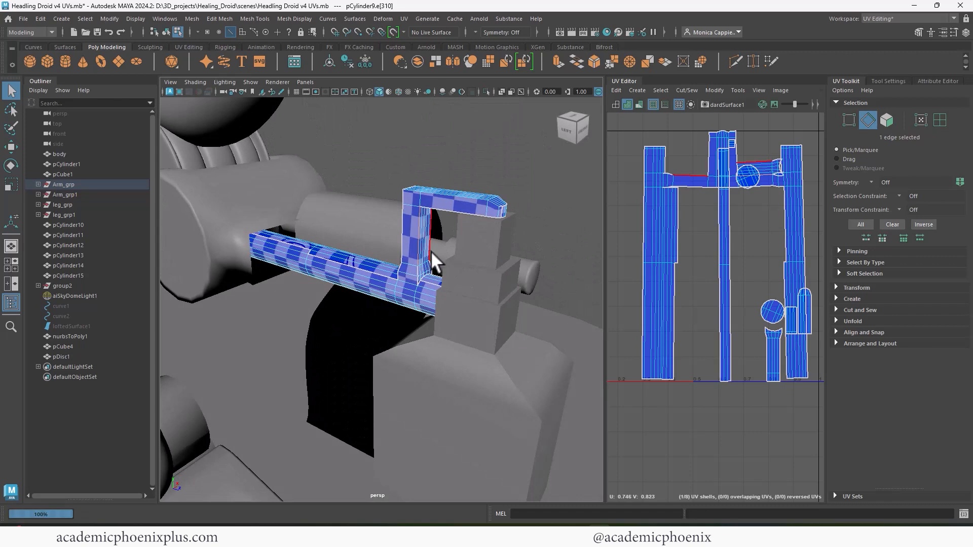
key(ctrl+z)
alt+drag(451, 284, 500, 269)
alt+drag(446, 286, 408, 288)
click(420, 289)
key(ctrl+z)
Try to sew the long edge along the top of the rod
click(436, 296)
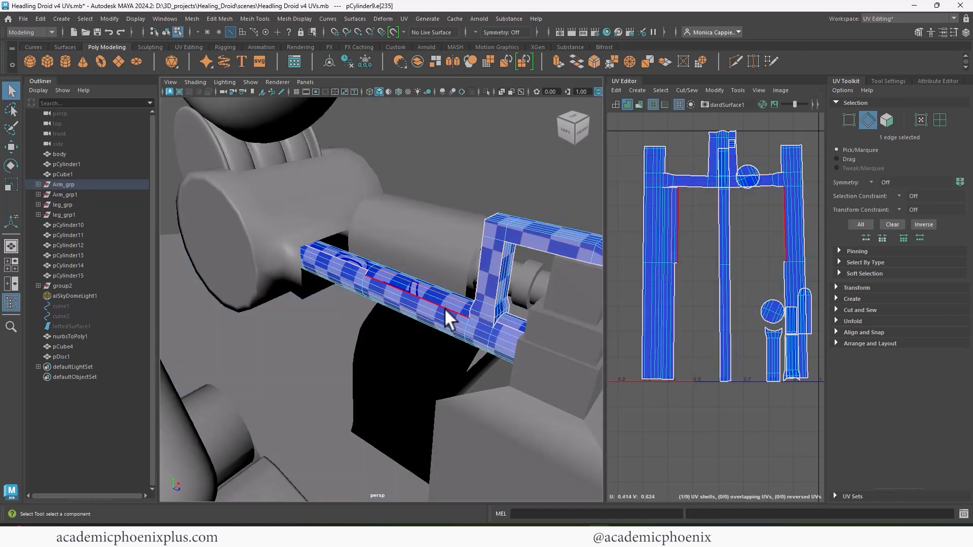
key(g)
alt+drag(547, 259, 558, 344)
key(F11)
double_click(794, 234)
key(w)
alt+right_drag(745, 190, 784, 202)
alt+middle_drag(784, 203, 766, 324)
Select the row of edges across the handle's upper bend and move and sew them
key(F10)
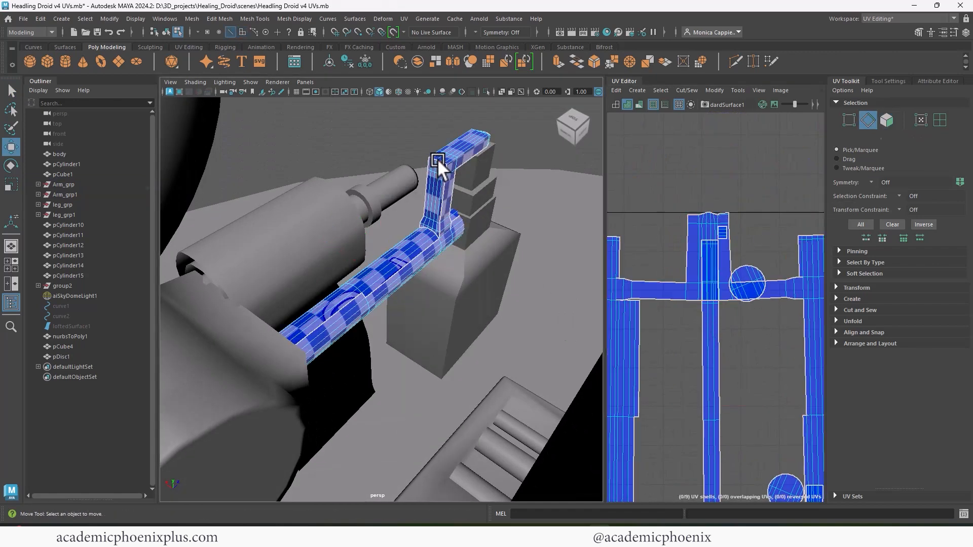
click(439, 162)
key(f)
click(327, 235)
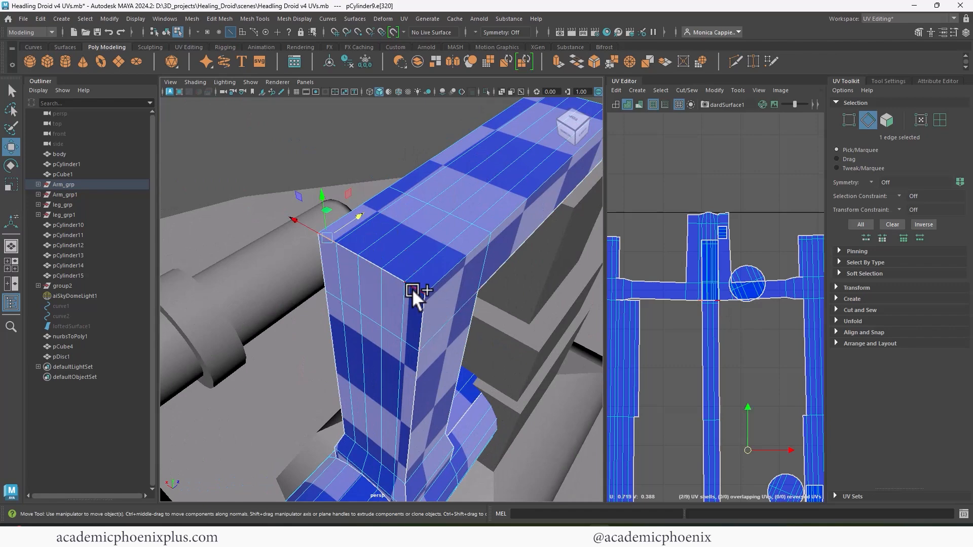
shift+double_click(413, 288)
shift+right_drag(679, 283, 680, 257)
Delete the faces of the two circular UV shells of the rod
alt+right_drag(719, 321, 664, 322)
alt+middle_drag(427, 487, 427, 335)
alt+drag(427, 335, 371, 227)
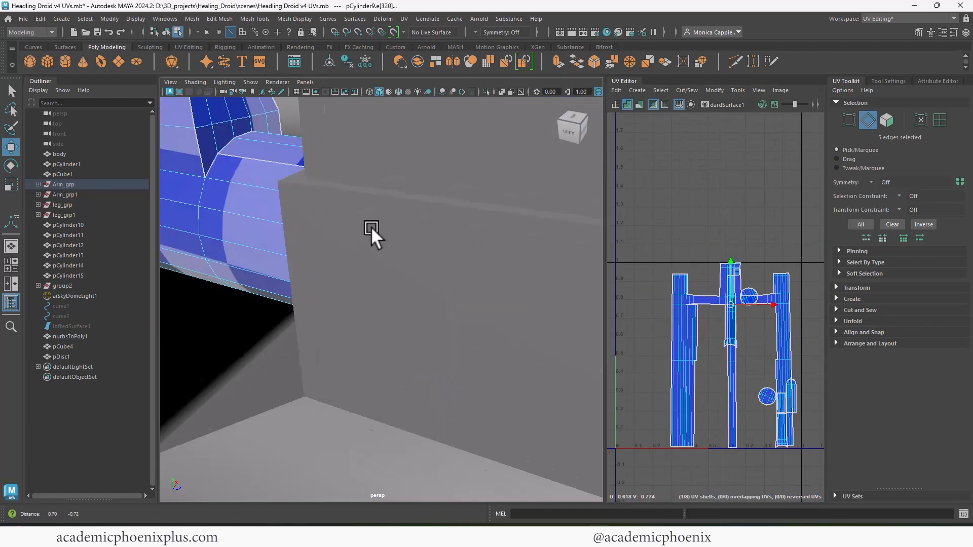
alt+middle_drag(371, 226, 528, 274)
alt+right_drag(527, 273, 475, 278)
alt+drag(476, 278, 494, 246)
click(764, 400)
right_drag(760, 373, 759, 396)
double_click(763, 395)
key(Delete)
key(e)
double_click(750, 292)
key(Delete)
Move the small round-ended UV shell off the right-hand strip into the empty space beside it
alt+drag(538, 271, 507, 286)
alt+right_drag(507, 286, 480, 284)
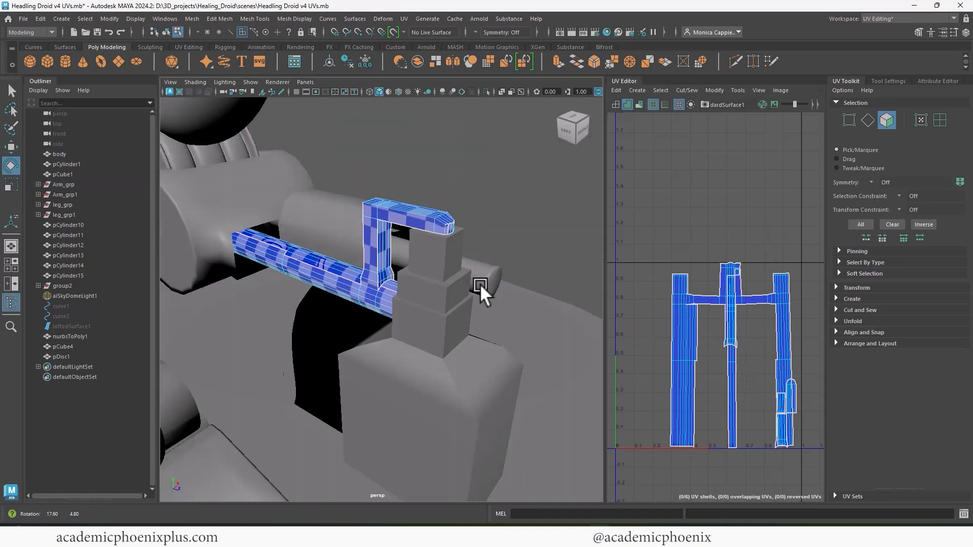
double_click(794, 394)
key(w)
drag(795, 394, 761, 396)
Isolate the rod with the handle in the perspective view
alt+drag(334, 253, 369, 202)
alt+right_drag(369, 202, 431, 228)
alt+drag(431, 228, 380, 248)
alt+right_drag(379, 247, 454, 225)
alt+middle_drag(453, 226, 391, 297)
alt+drag(391, 297, 409, 320)
right_drag(416, 327, 492, 111)
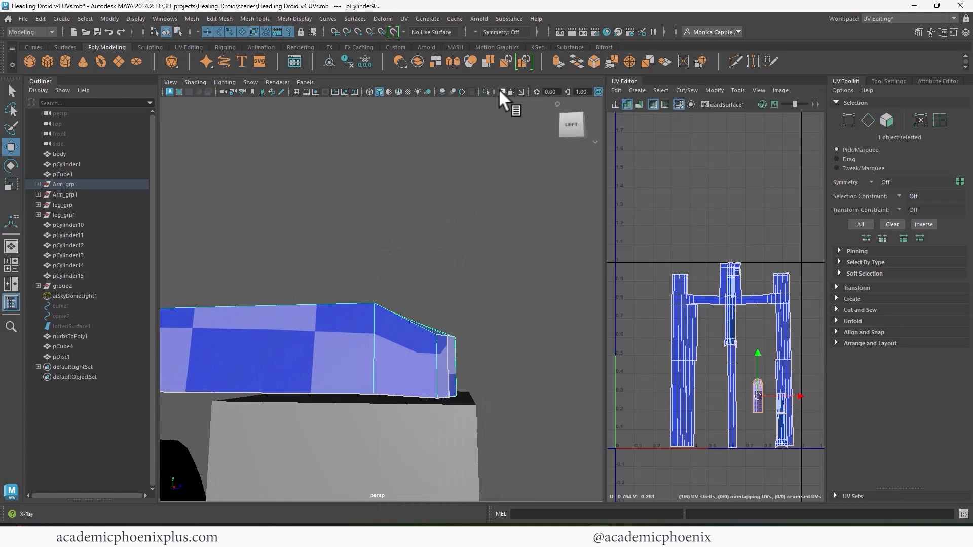
click(487, 92)
Select the four edges on the handle's rounded tip and move and sew their UVs
alt+drag(542, 238, 531, 190)
alt+right_drag(531, 190, 434, 263)
alt+drag(445, 237, 409, 210)
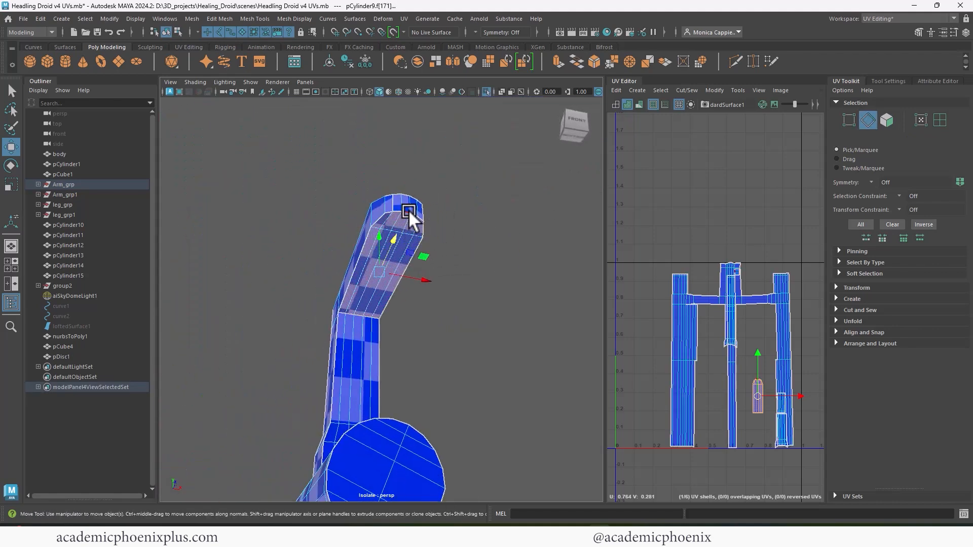
click(402, 209)
key(q)
shift+click(419, 218)
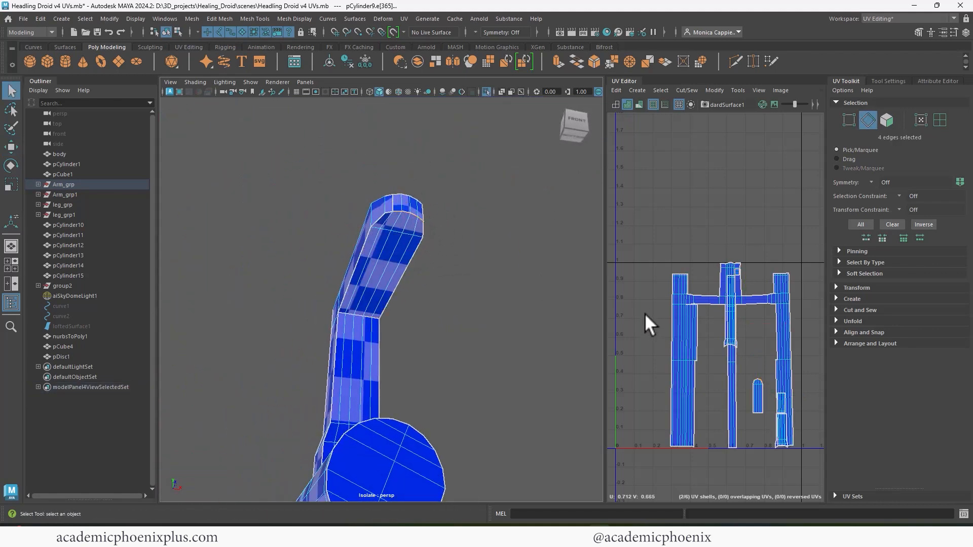
shift+right_drag(738, 314, 743, 349)
Select the six edges along the outer rim of the handle's tip and move and sew them
alt+right_drag(479, 235, 567, 284)
click(759, 374)
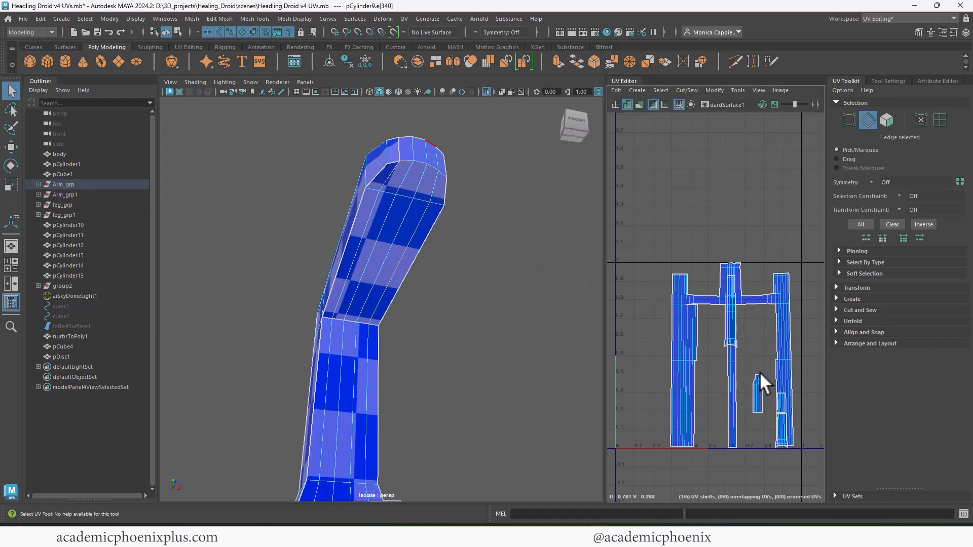
scroll(720, 234, up, 3)
scroll(696, 276, up, 5)
shift+click(678, 343)
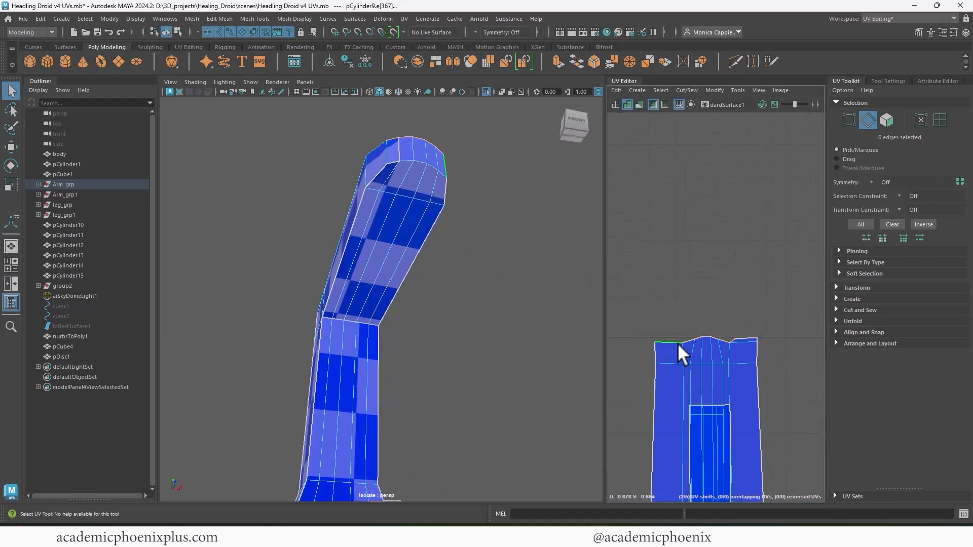
shift+right_drag(677, 343, 681, 375)
Select the combined main shell of the handle and unfold it
scroll(659, 284, down, 5)
alt+middle_drag(652, 258, 648, 226)
right_drag(730, 287, 642, 314)
double_click(731, 314)
scroll(750, 366, down, 3)
alt+drag(416, 289, 531, 358)
scroll(523, 276, down, 5)
Try rotating the unfolded handle shell slightly, and undo the last actions
key(e)
drag(744, 365, 732, 364)
scroll(396, 303, down, 3)
click(435, 326)
alt+drag(434, 326, 401, 296)
alt+middle_drag(778, 356, 698, 260)
key(ctrl+z)
key(ctrl+z)
key(ctrl+z)
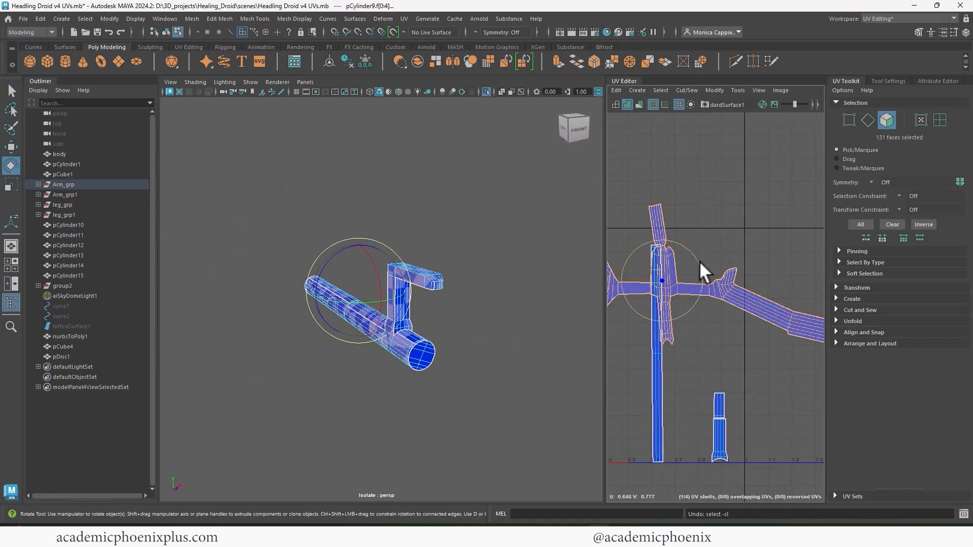
Switch to edge selection on the handled rod and try to pick the seam edges of its wide shell
alt+middle_drag(684, 379, 746, 316)
double_click(719, 312)
alt+drag(434, 388, 299, 343)
right_drag(416, 234, 417, 207)
click(381, 326)
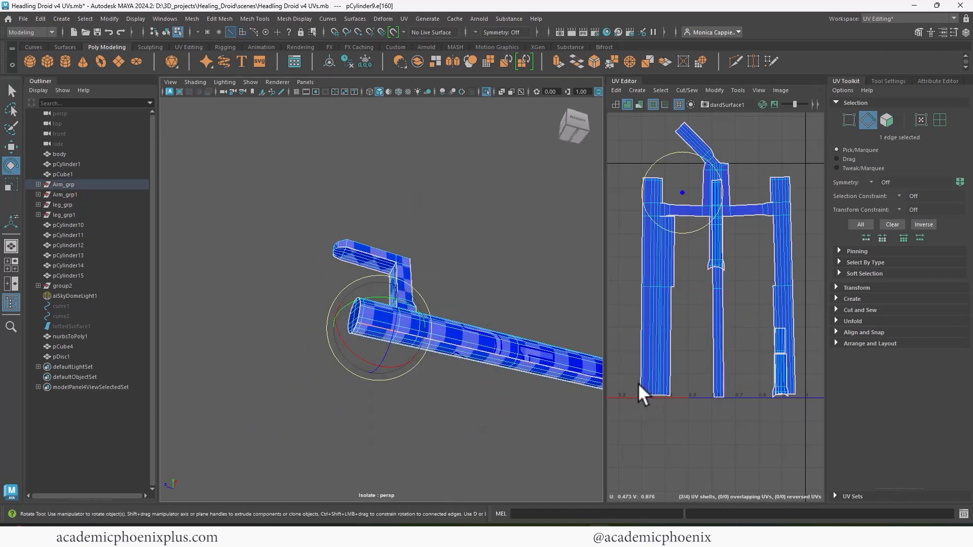
shift+double_click(639, 384)
key(ctrl+z)
shift+double_click(638, 384)
key(ctrl+z)
Select the edges down the outer side of the rod's wide shell and move and sew the matching narrow strip there
click(643, 197)
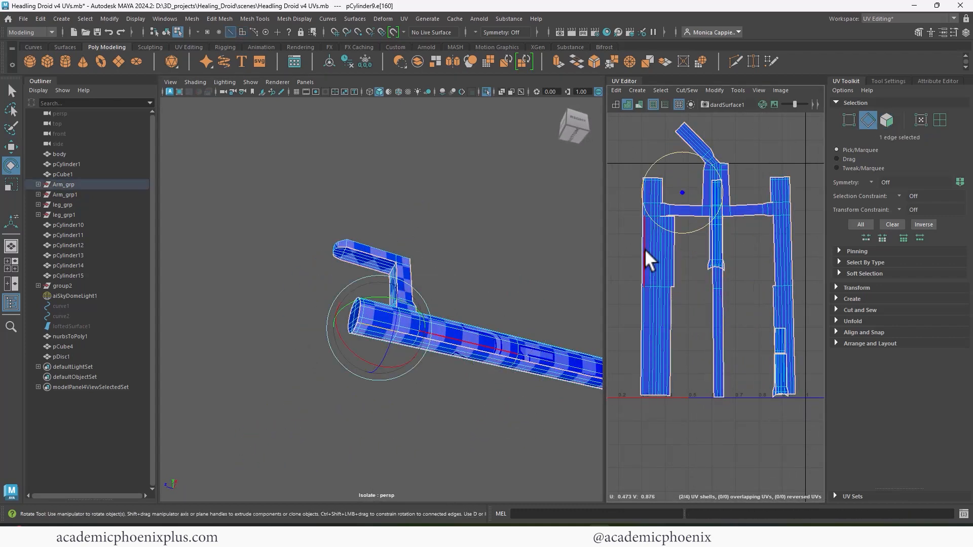
key(q)
shift+click(638, 361)
click(626, 187)
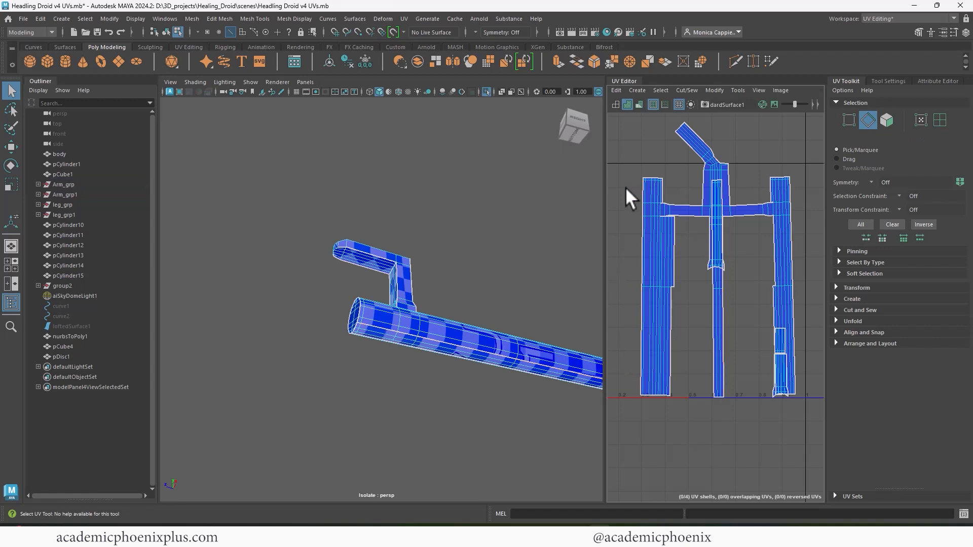
drag(628, 187, 646, 359)
shift+right_drag(646, 361, 611, 349)
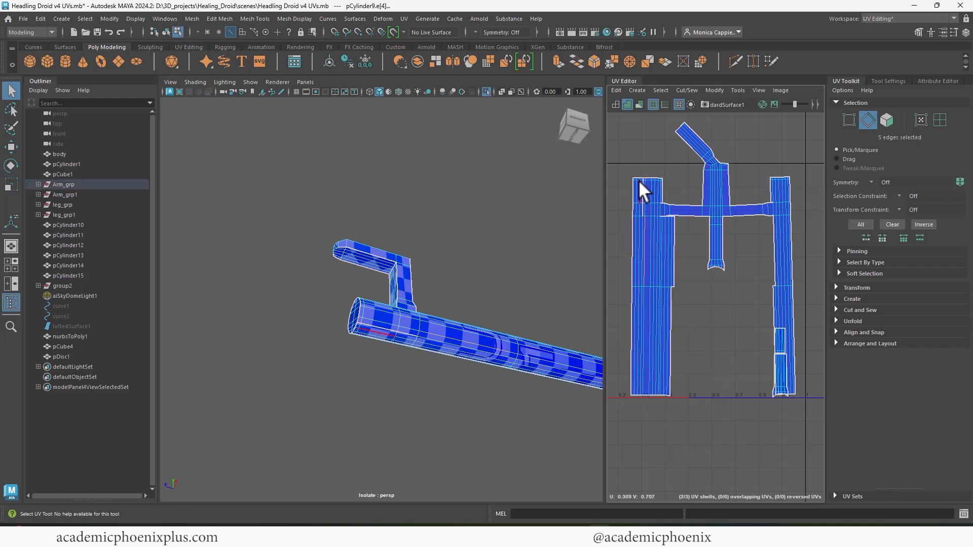
drag(639, 180, 645, 218)
shift+right_drag(644, 218, 610, 205)
Select the five edges across the underside of the handle's bend and move and sew the upright's shell onto the tip strip
click(771, 384)
double_click(773, 384)
alt+drag(436, 340, 627, 378)
alt+drag(515, 357, 453, 343)
scroll(453, 345, up, 3)
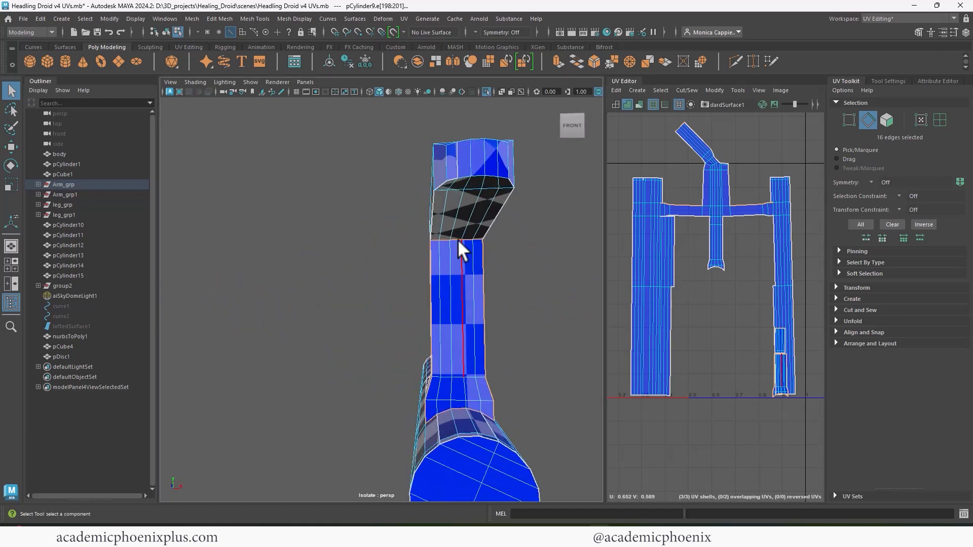
click(457, 241)
click(434, 239)
shift+double_click(478, 240)
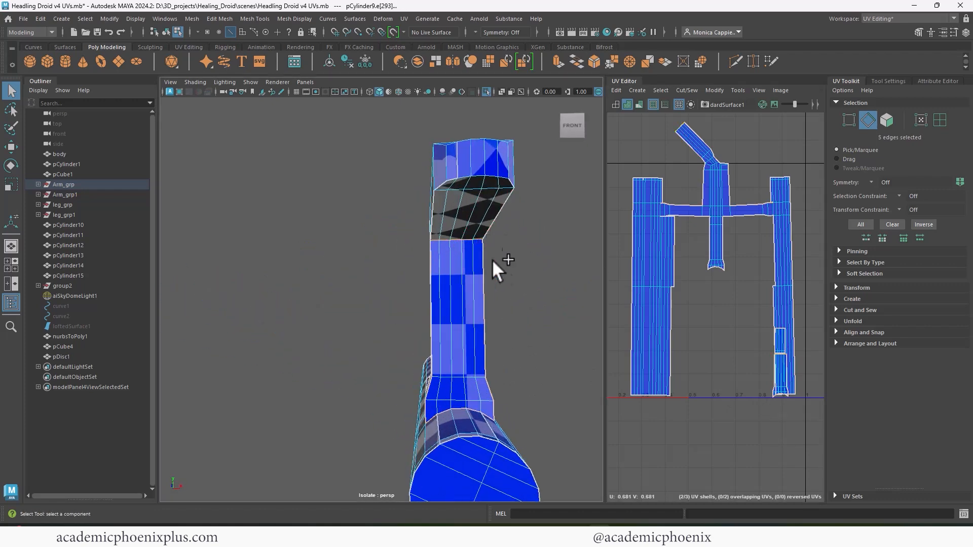
shift+right_drag(689, 140, 691, 112)
Sew the short seam edge at the handle strip's corner and unfold the selected handle faces
alt+middle_drag(748, 182, 739, 272)
scroll(739, 272, up, 4)
click(698, 235)
shift+right_drag(699, 239, 737, 255)
scroll(736, 255, down, 2)
right_drag(715, 192, 718, 215)
scroll(679, 197, down, 2)
drag(610, 139, 744, 240)
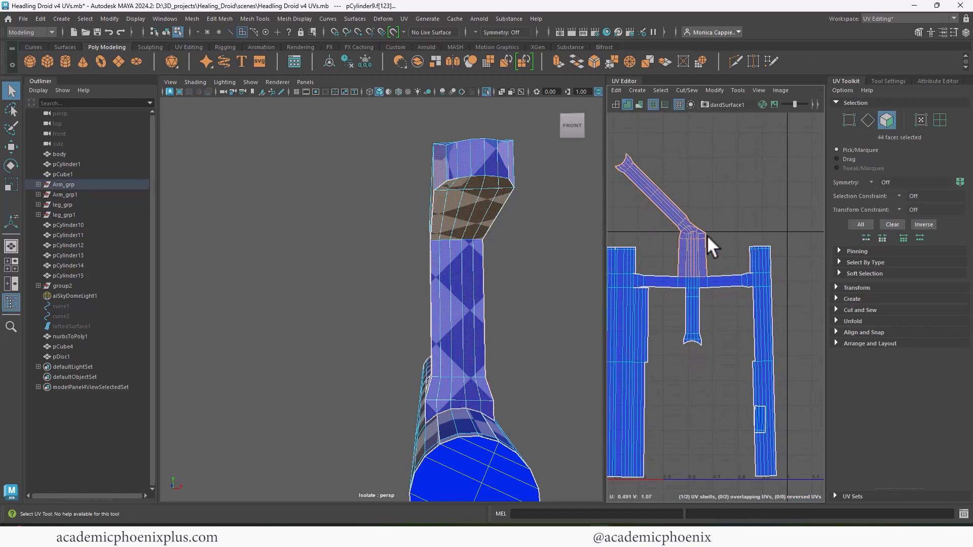
shift+right_drag(700, 231, 634, 230)
Select the three edges where the upright meets the rod and move and sew the small rectangular patch onto the handle strip
scroll(712, 259, down, 2)
alt+middle_drag(748, 352, 696, 300)
scroll(704, 309, up, 3)
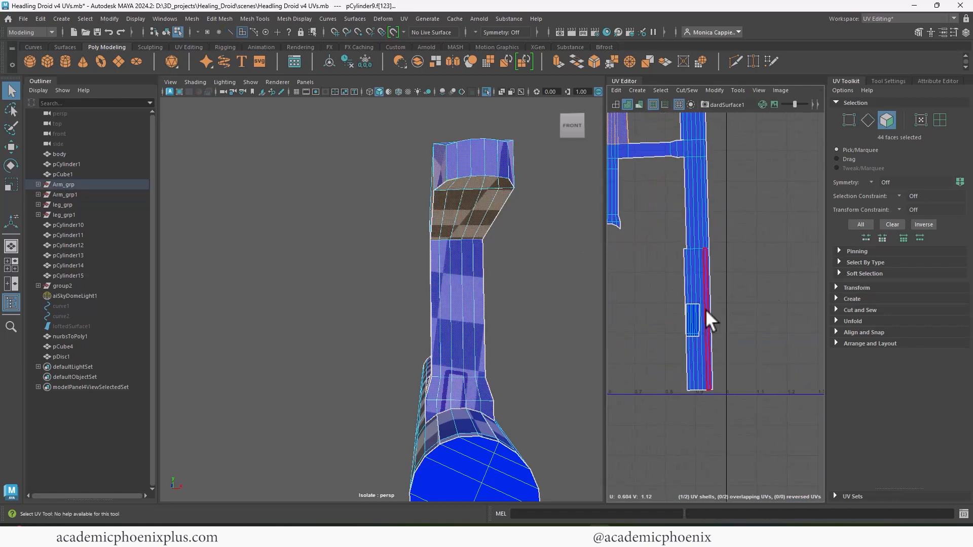
click(679, 318)
alt+drag(512, 381, 501, 422)
click(478, 340)
right_drag(478, 219, 479, 204)
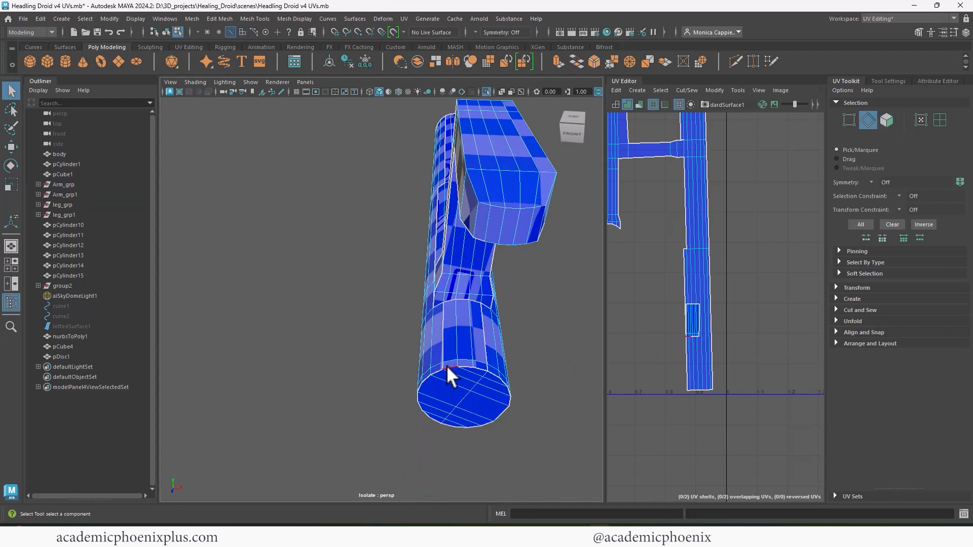
click(484, 368)
scroll(704, 315, down, 5)
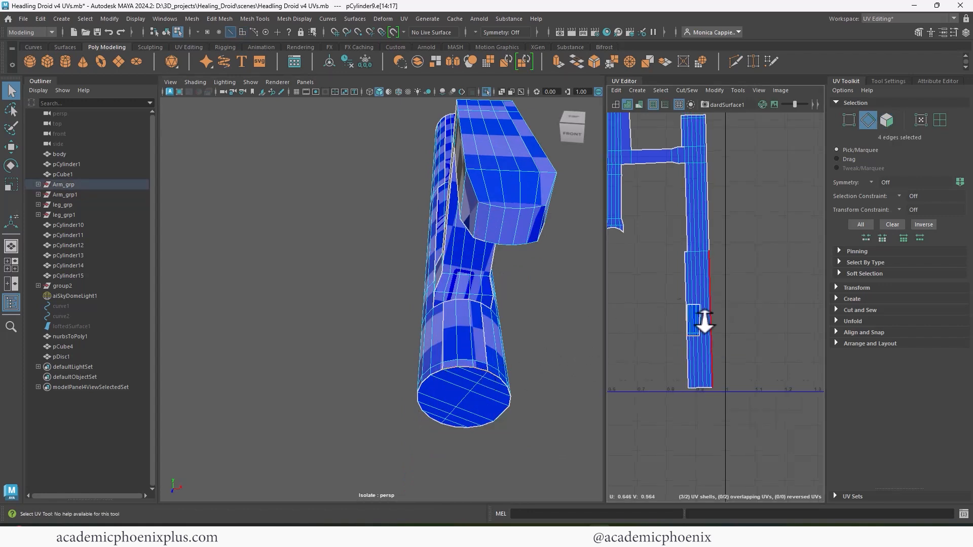
scroll(525, 348, up, 3)
double_click(473, 298)
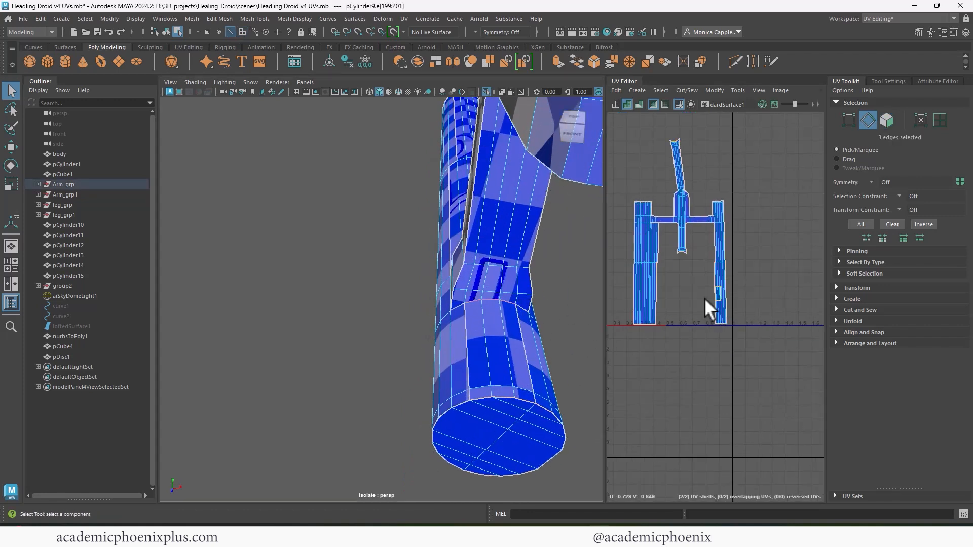
shift+right_drag(704, 297, 699, 270)
Select the end-cap faces of the rod at the handle end and delete them
right_drag(510, 234, 518, 261)
mouse_move(518, 355)
alt+mouse_down()
mouse_move(528, 320)
mouse_move(473, 393)
mouse_move(499, 436)
mouse_move(556, 363)
mouse_move(554, 345)
alt+mouse_up()
click(528, 321)
shift+double_click(470, 421)
click(537, 390)
click(491, 366)
alt+drag(553, 345, 436, 277)
scroll(532, 344, down, 3)
key(Delete)
scroll(477, 297, down, 5)
Select the faces around the rod's far end, excluding the rest of the tube
alt+drag(519, 285, 431, 340)
alt+middle_drag(431, 340, 244, 340)
alt+drag(441, 325, 461, 326)
drag(436, 251, 456, 360)
ctrl+drag(414, 258, 439, 355)
Select the 50 faces of the handle strip with its sewn patch and unfold them
alt+middle_drag(654, 245, 653, 325)
scroll(664, 294, up, 3)
right_click(672, 266)
drag(627, 144, 684, 252)
shift+right_drag(668, 271, 628, 272)
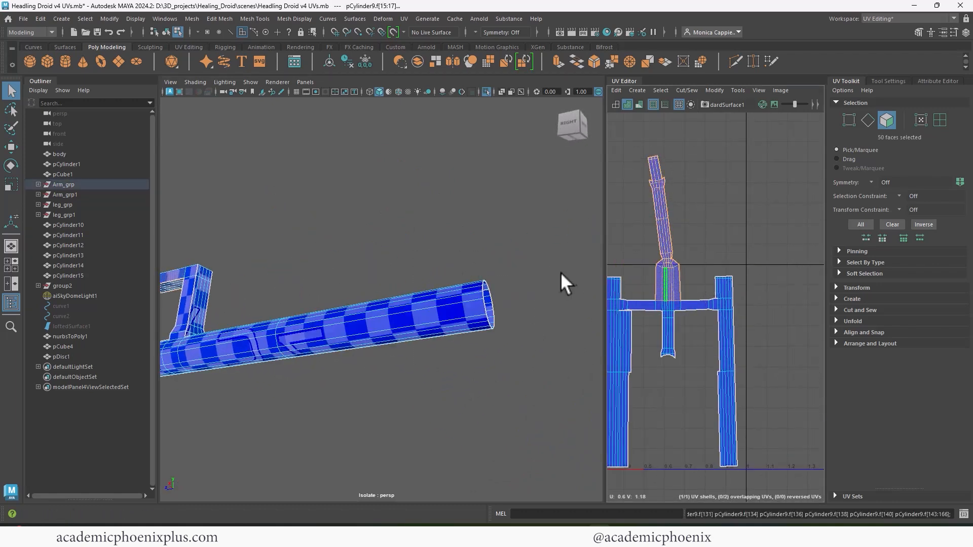
Select all the faces of the rod's combined UV shell and unfold them
click(502, 309)
scroll(541, 269, down, 5)
scroll(661, 253, up, 6)
click(719, 286)
right_drag(730, 290, 745, 304)
right_drag(720, 302, 717, 331)
scroll(754, 319, down, 5)
drag(675, 118, 763, 327)
shift+right_drag(738, 321, 679, 318)
Return the handled rod to object mode and turn off isolation to show the whole droid
click(499, 304)
right_drag(353, 309, 388, 283)
alt+drag(366, 305, 377, 324)
click(487, 91)
Select the arm, body and antenna parts together to review their UV layouts, then clear the selection
scroll(353, 214, down, 5)
alt+drag(319, 201, 494, 256)
alt+drag(391, 336, 425, 347)
click(410, 314)
click(438, 304)
scroll(441, 172, down, 6)
alt+drag(459, 306, 435, 286)
drag(431, 372, 366, 153)
shift+click(459, 393)
alt+middle_drag(289, 259, 350, 327)
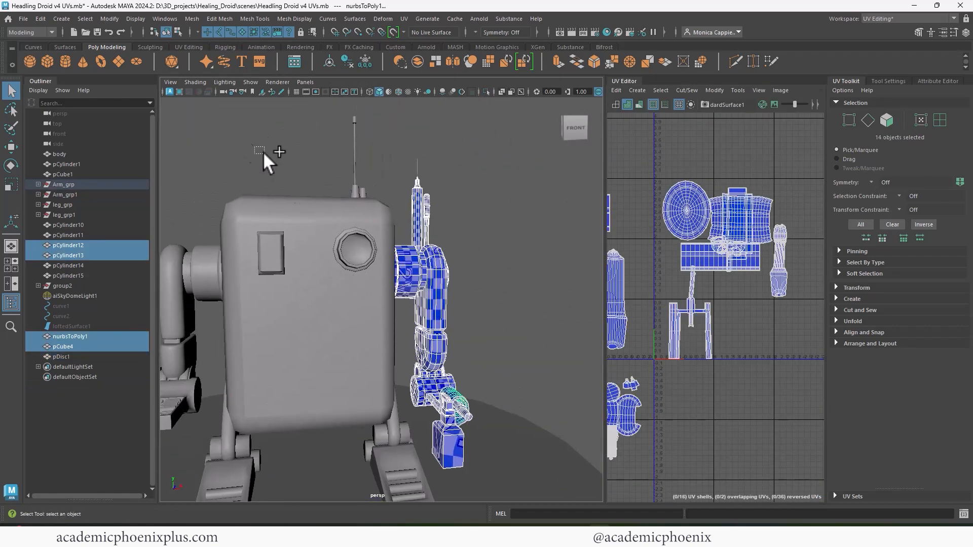
shift+drag(263, 151, 370, 263)
click(367, 63)
alt+middle_drag(680, 335, 765, 238)
scroll(686, 275, down, 2)
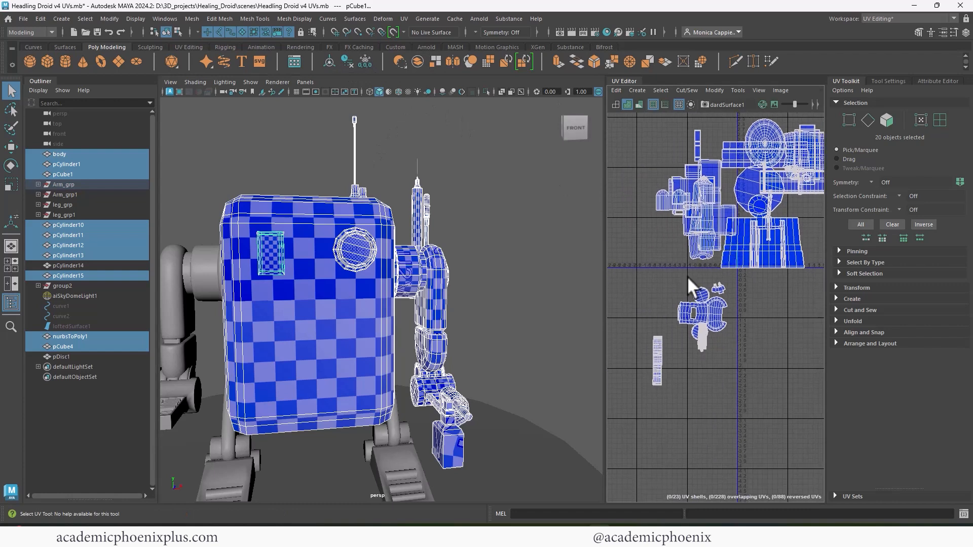
click(517, 325)
Planar-map the front leg's upper bar, fitting the projection to the bounding box and projecting from the X axis
alt+middle_drag(461, 380, 469, 256)
alt+drag(469, 256, 429, 282)
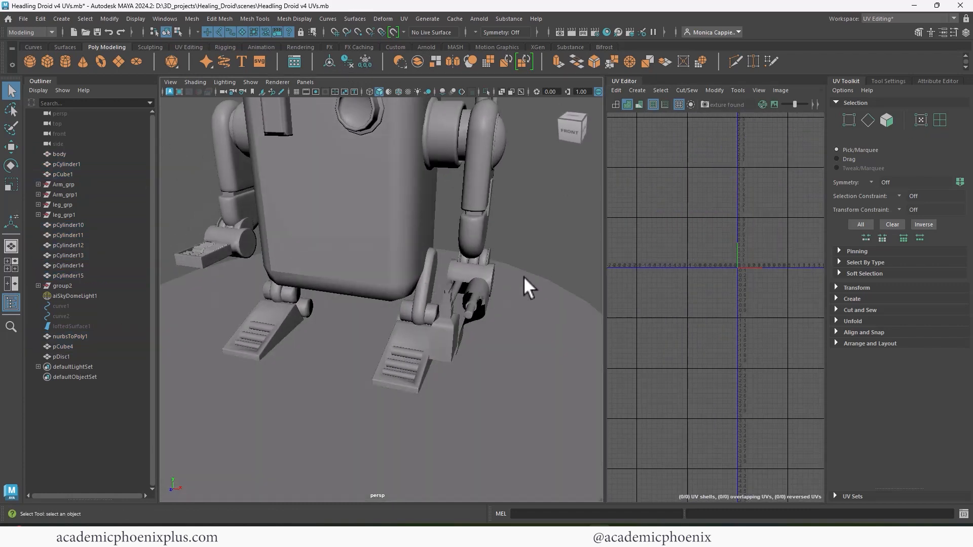
scroll(465, 309, up, 3)
click(465, 303)
click(404, 18)
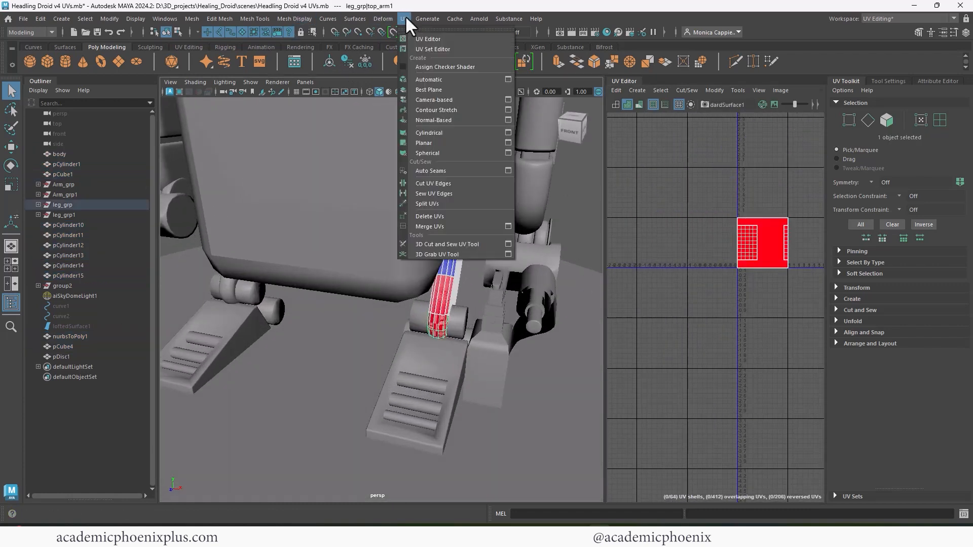
click(508, 143)
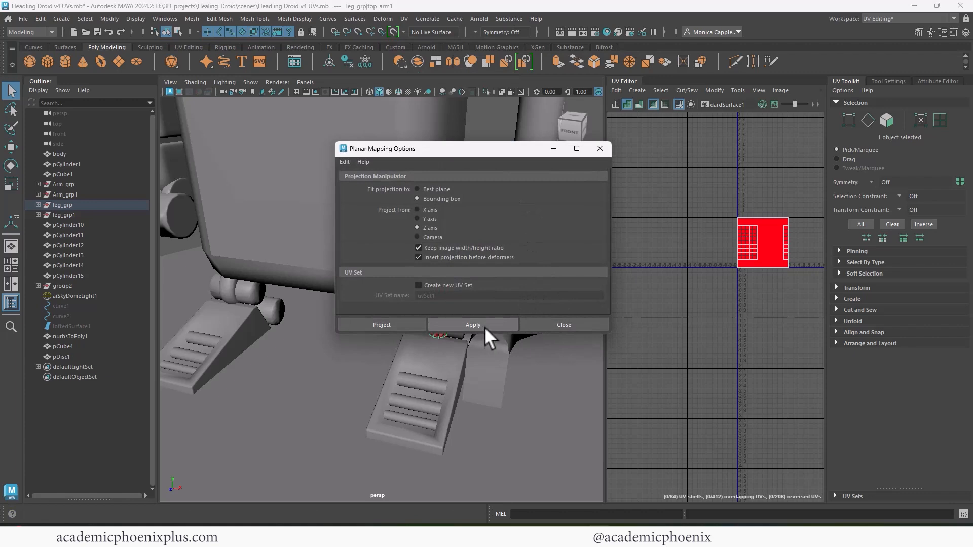
click(485, 327)
key(F8)
click(404, 18)
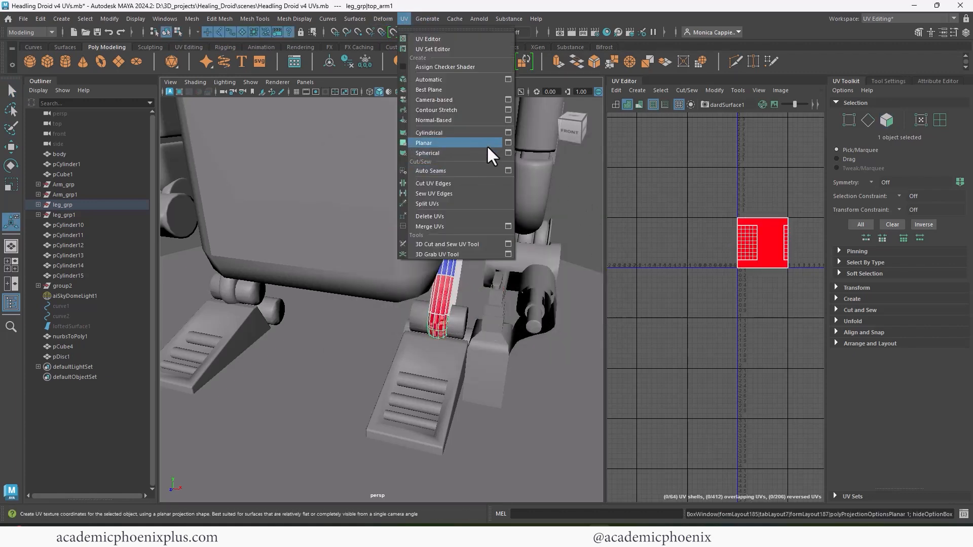
click(506, 144)
click(404, 325)
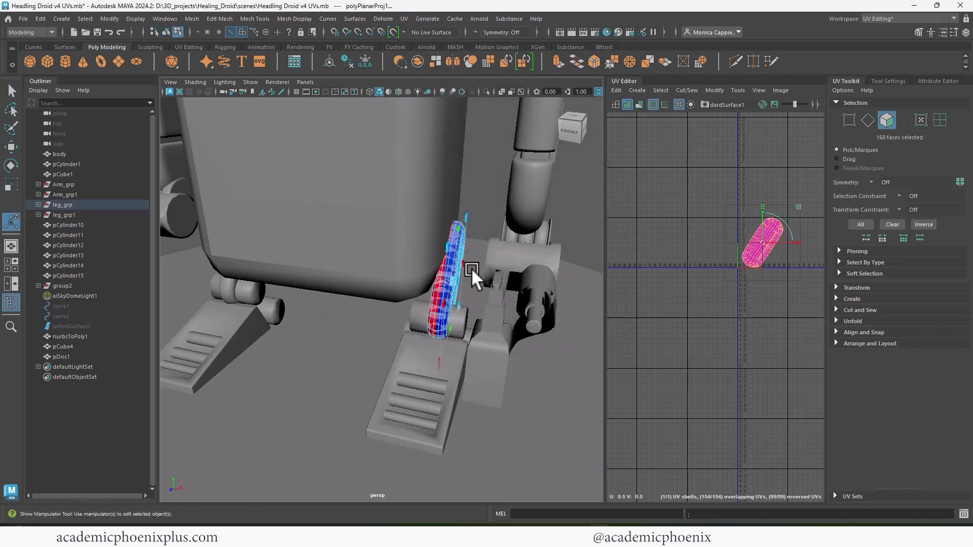
Cut the leg bar's UVs along the edge loop around its middle
scroll(469, 267, up, 3)
right_drag(466, 267, 464, 279)
double_click(464, 285)
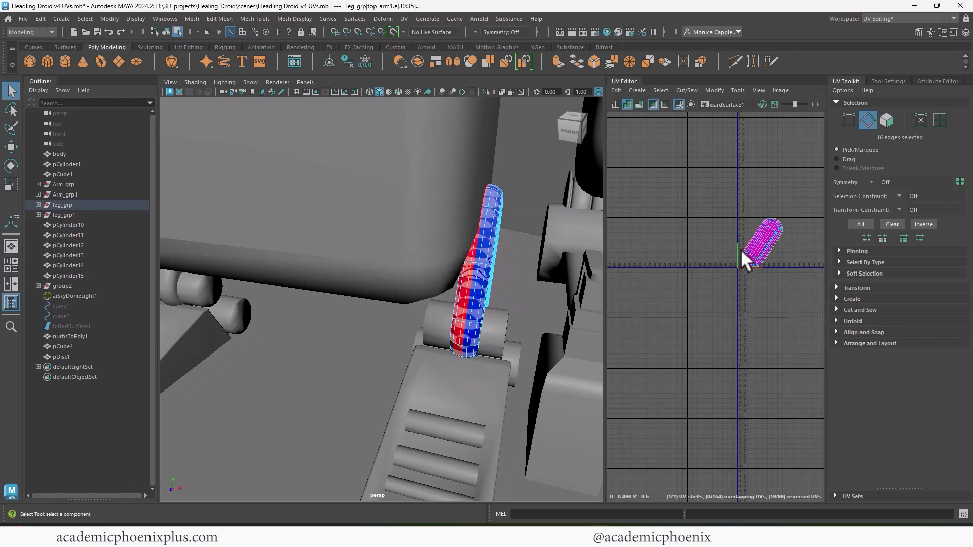
shift+right_drag(740, 249, 720, 260)
Move one half of the leg bar's UVs away from the other and unfold both shells
alt+middle_drag(763, 251, 668, 274)
key(F11)
double_click(671, 275)
key(w)
drag(667, 267, 714, 281)
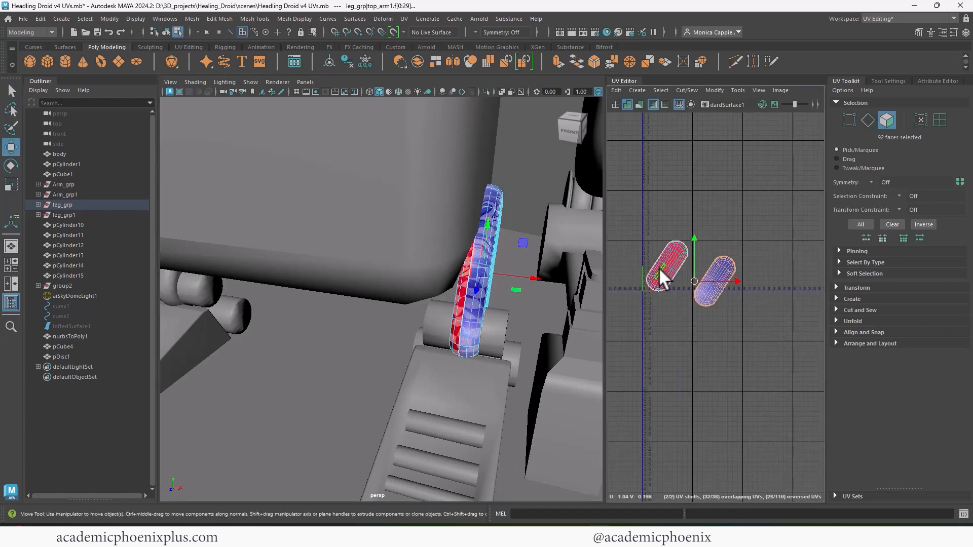
shift+double_click(659, 268)
shift+right_drag(659, 270, 578, 273)
Select the four straight edges along one side of the leg bar's shell and move and sew the two halves together
alt+right_drag(687, 272, 816, 273)
right_drag(464, 234, 464, 207)
click(459, 342)
shift+click(691, 278)
shift+double_click(691, 279)
click(651, 307)
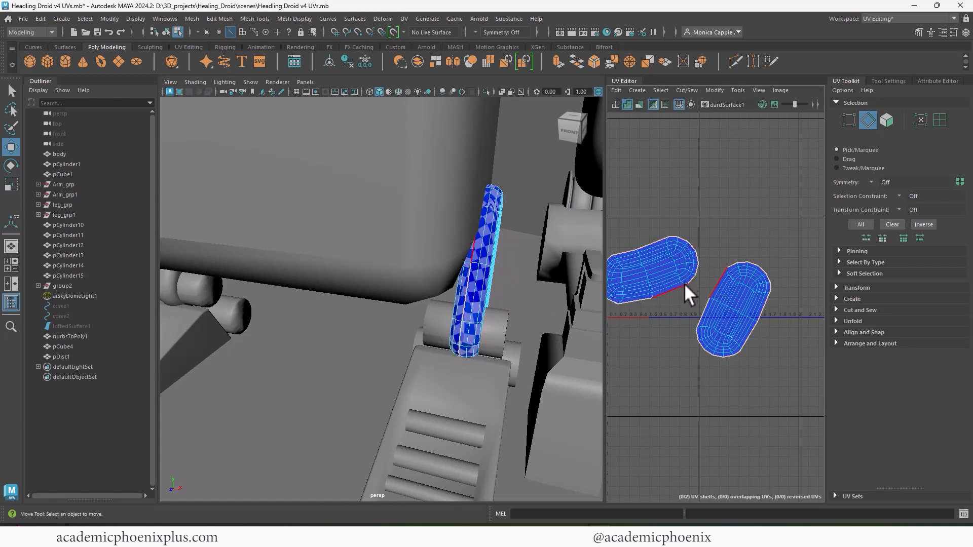
click(689, 282)
shift+click(668, 291)
shift+click(637, 299)
shift+click(615, 302)
shift+right_drag(650, 298, 659, 316)
Select the leg bar's joined shell and unfold it
double_click(735, 319)
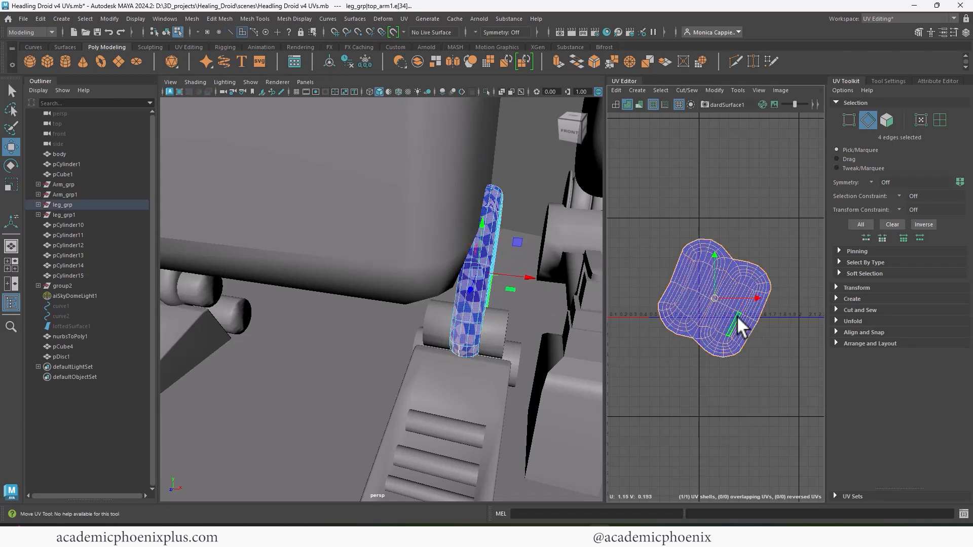
key(F11)
double_click(735, 319)
shift+right_drag(730, 320, 659, 320)
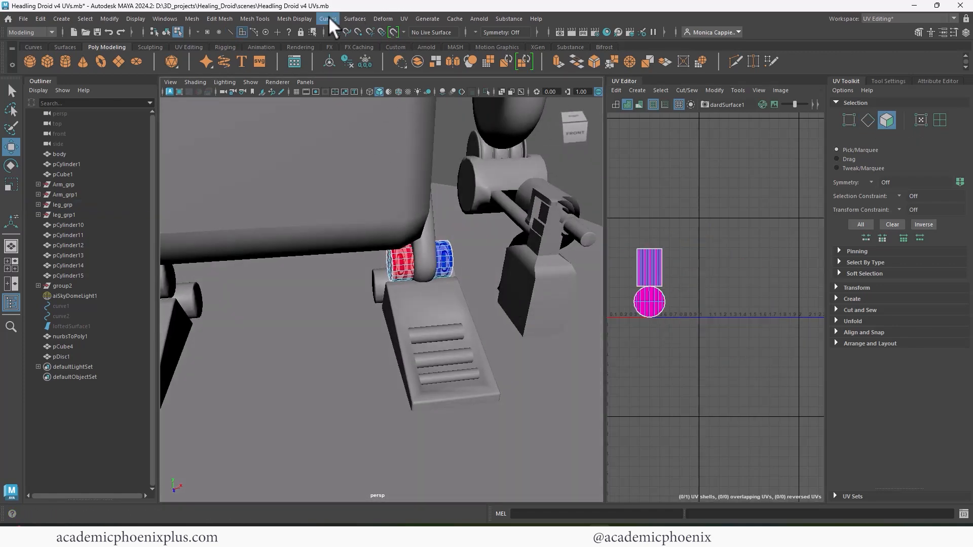
Apply a cylindrical mapping to the joint cylinder at the leg bar's base and rotate the projection onto the cylinder's axis
click(329, 18)
click(437, 81)
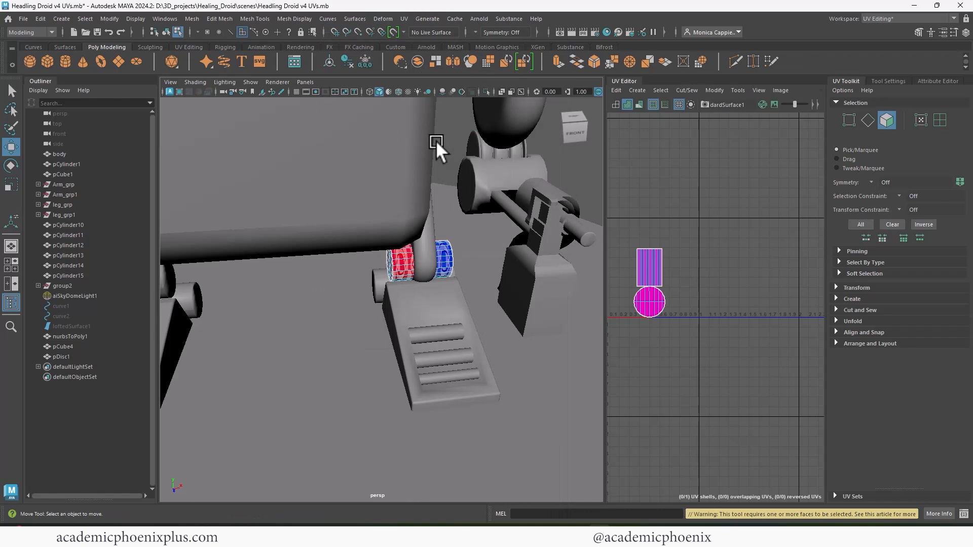
click(442, 253)
click(404, 18)
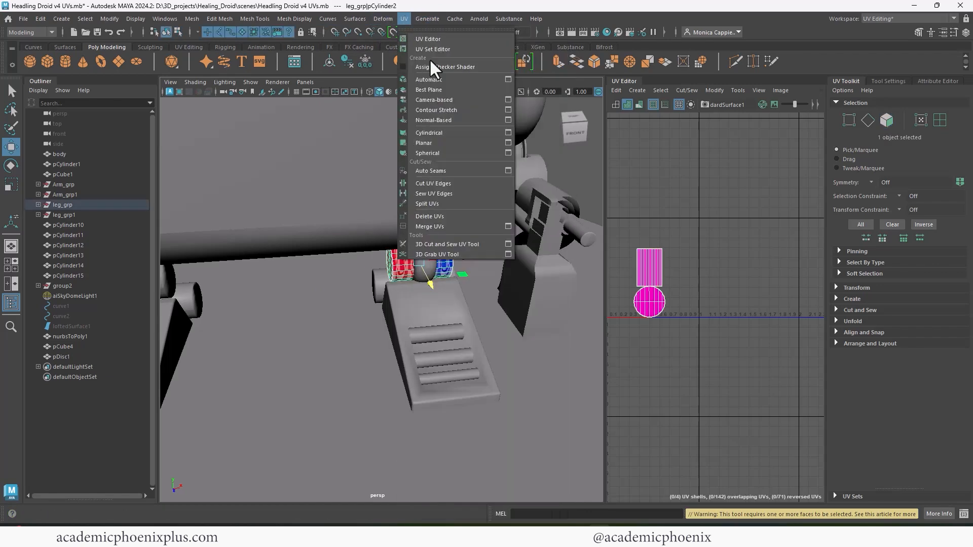
click(464, 135)
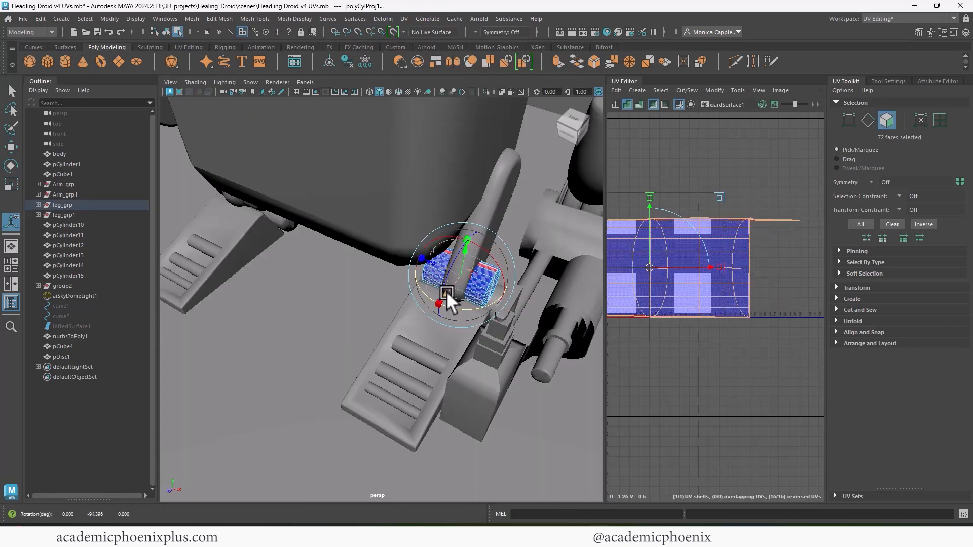
drag(446, 291, 534, 312)
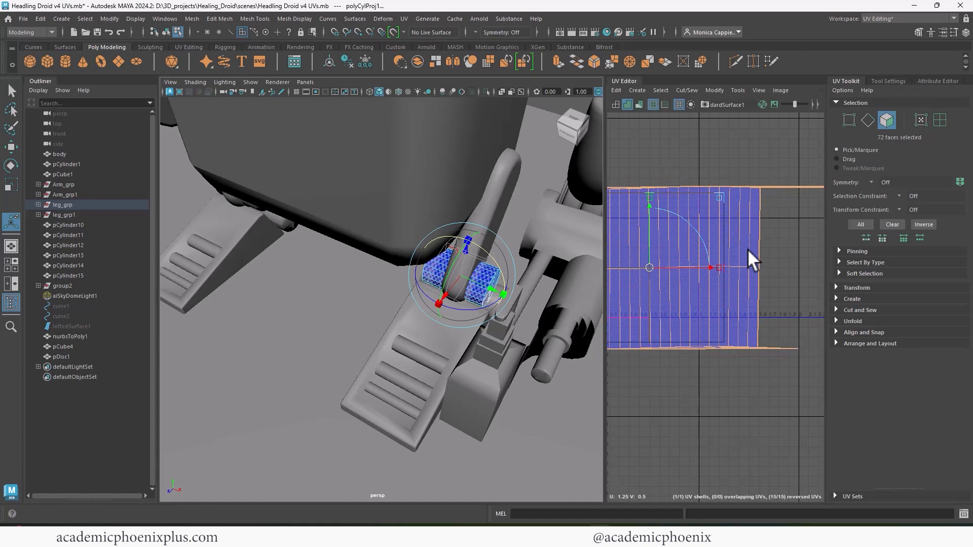
Unfold the joint cylinder's shell and planar-map only its two end caps from the X axis
ctrl+right_click(721, 260)
shift+right_drag(708, 260, 618, 259)
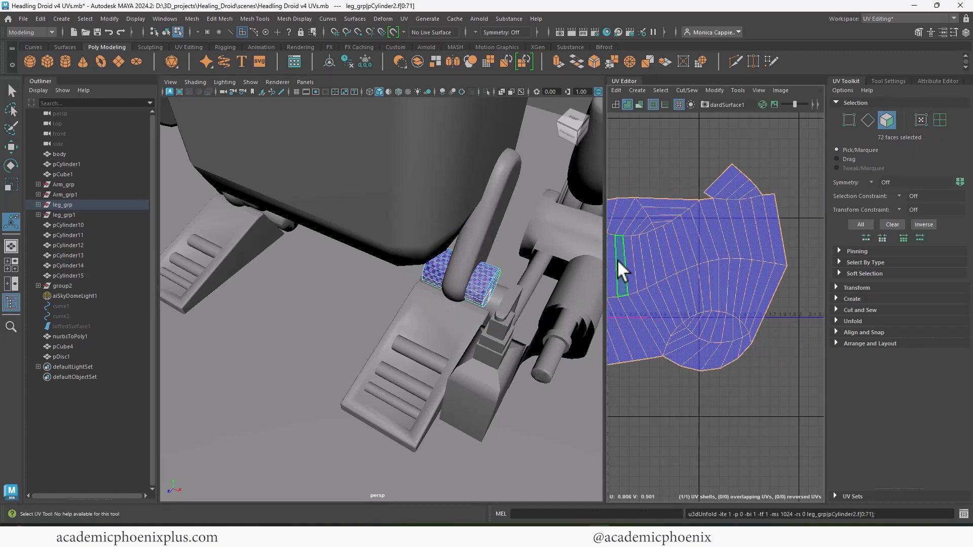
alt+drag(489, 321, 539, 271)
ctrl+drag(438, 252, 414, 299)
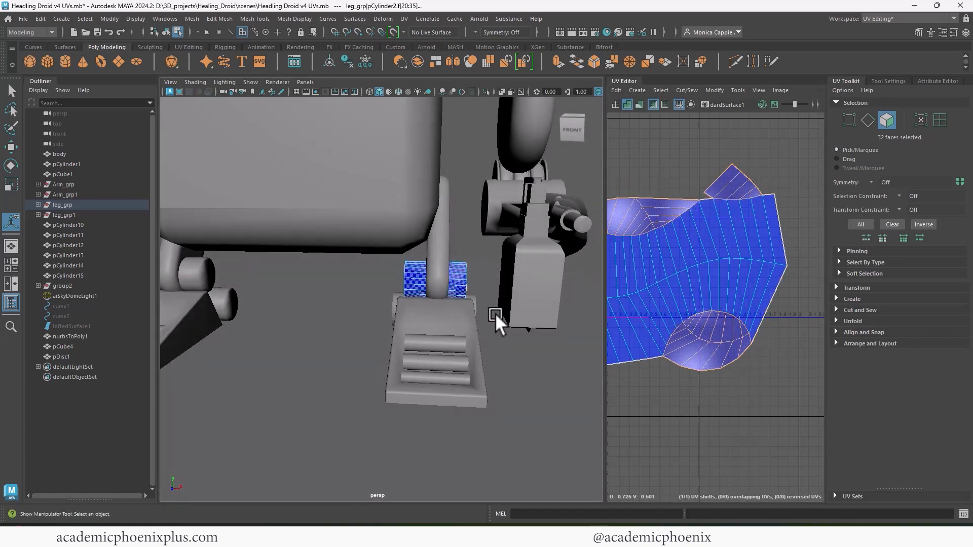
click(404, 19)
click(510, 143)
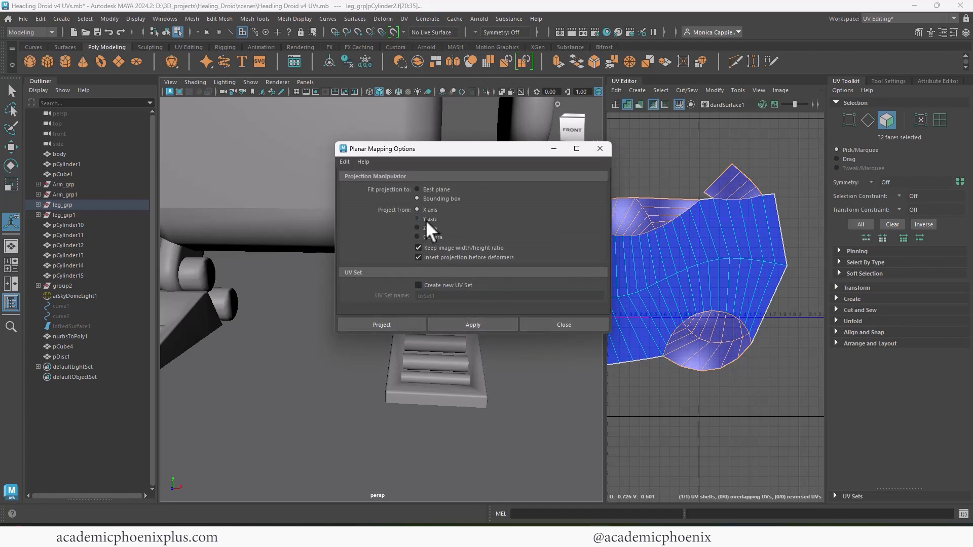
click(391, 319)
Move the end-cap shells above the cylinder's side shell, and unfold the caps and the side shell
drag(655, 268, 660, 169)
shift+right_drag(660, 170, 575, 170)
double_click(692, 282)
key(g)
Move and sew one end cap to the upper edge of the cylinder's side shell and the other to its lower edge
alt+middle_drag(684, 247, 726, 250)
right_drag(725, 251, 726, 213)
alt+drag(556, 275, 530, 314)
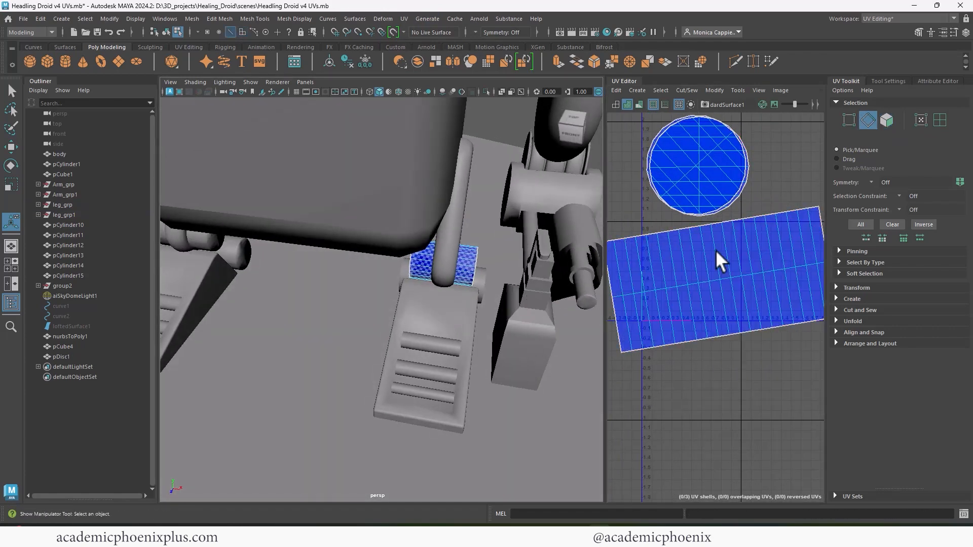
click(705, 223)
shift+right_drag(704, 226, 704, 201)
click(727, 333)
key(g)
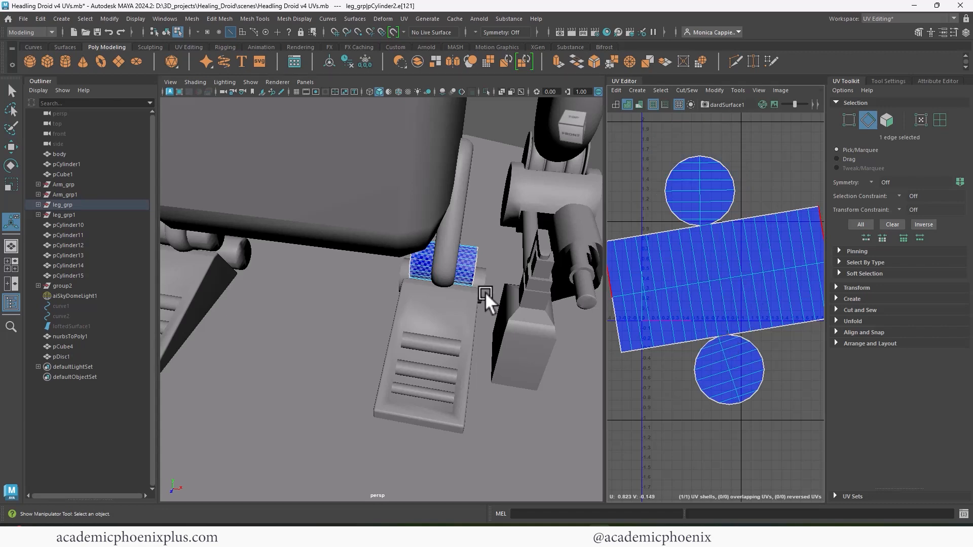
Rotate the joint cylinder's complete UV shell level, scale it down and park it below the UV grid's horizontal axis
right_drag(485, 292, 528, 214)
right_drag(718, 277, 693, 248)
double_click(757, 297)
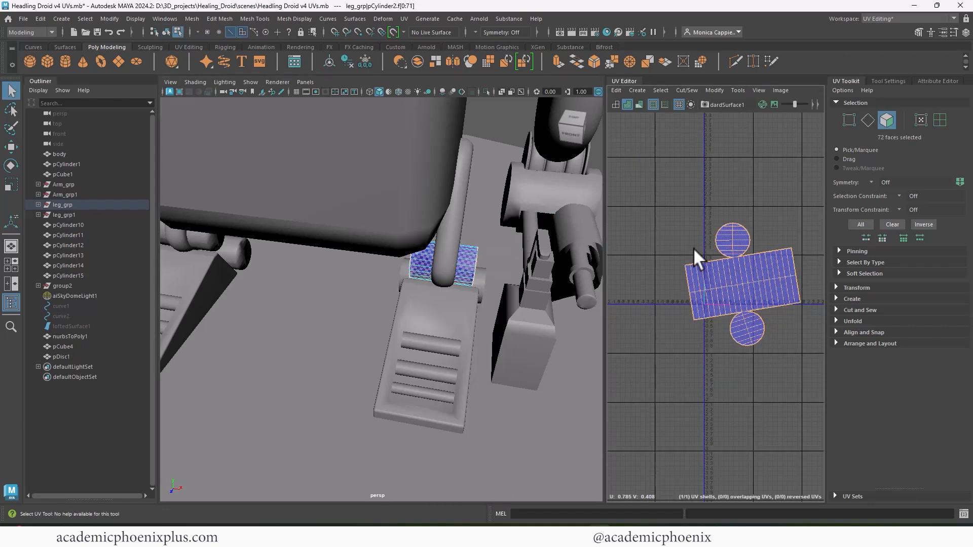
key(e)
drag(781, 272, 757, 334)
key(r)
key(e)
key(w)
key(e)
Transfer the finished UVs from the joint cylinder to the horizontal cylinder directly beneath it with Transfer Attributes
alt+right_drag(532, 266, 570, 267)
alt+drag(571, 267, 366, 321)
right_drag(355, 309, 390, 222)
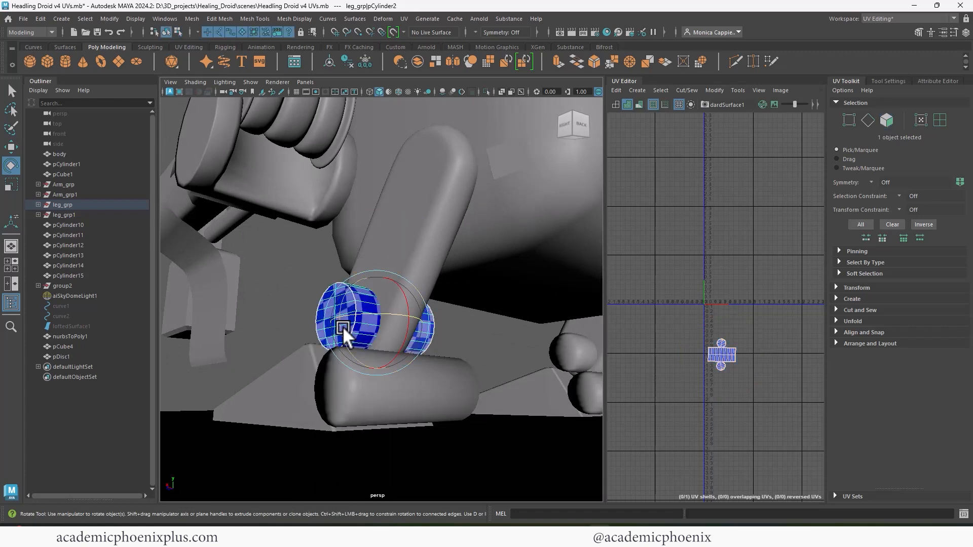
shift+click(345, 376)
click(214, 17)
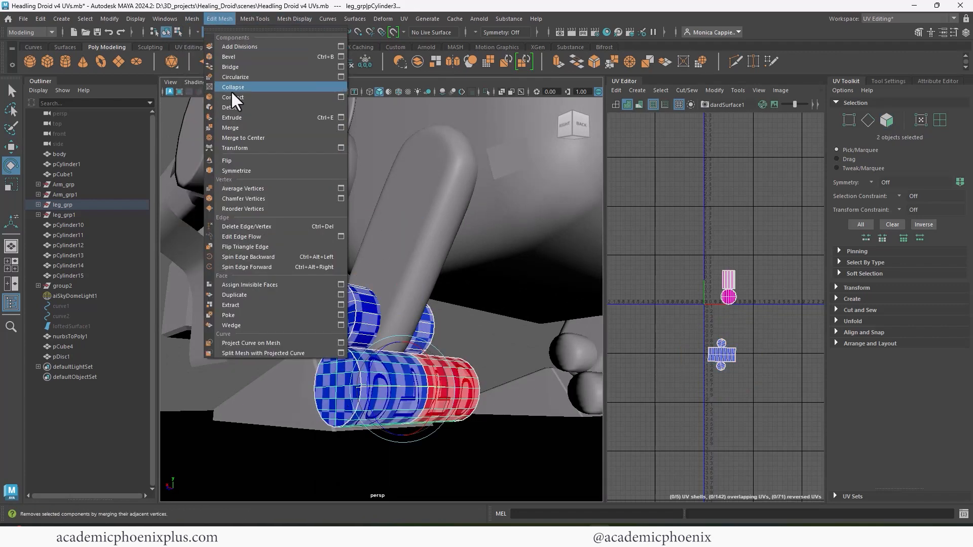
mouse_move(192, 18)
click(227, 214)
Apply a cylindrical mapping to the uppermost rod on the foot, unfold it, and scale and move its shell below the UV grid
alt+drag(346, 347, 512, 317)
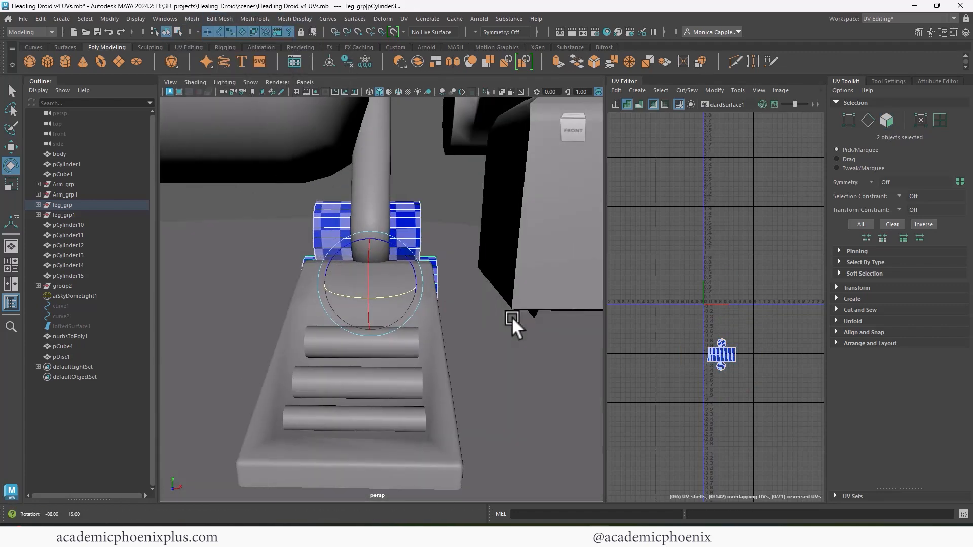
click(403, 352)
click(404, 18)
click(441, 132)
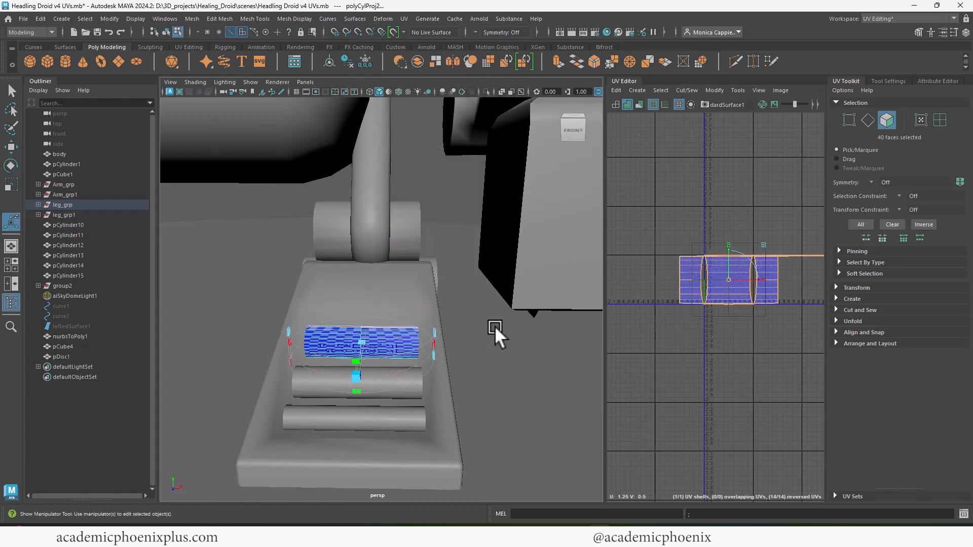
click(938, 81)
shift+right_drag(652, 223, 595, 224)
key(r)
drag(623, 280, 586, 296)
key(w)
drag(624, 281, 627, 357)
Transfer the mapped rod's UVs to the middle and lowest rods on the foot
click(286, 370)
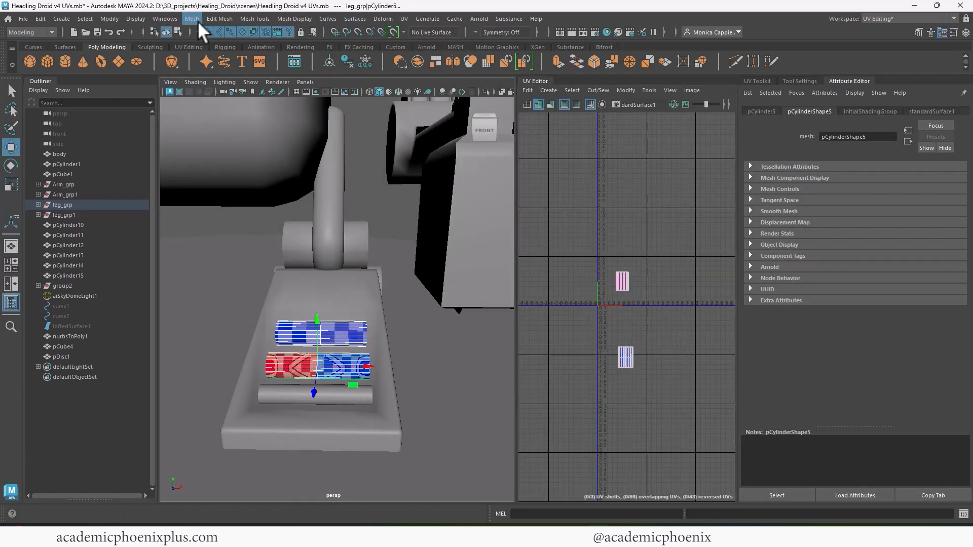
click(192, 19)
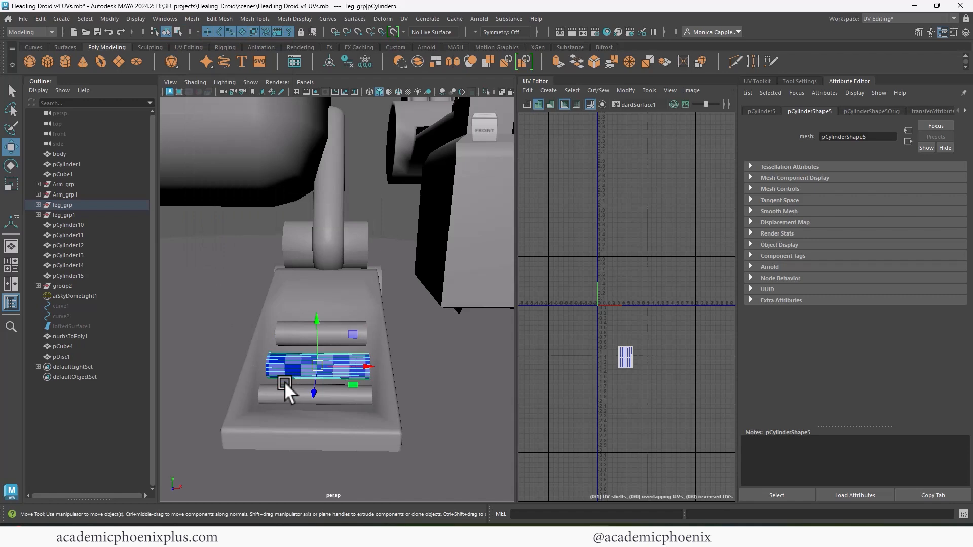
click(292, 391)
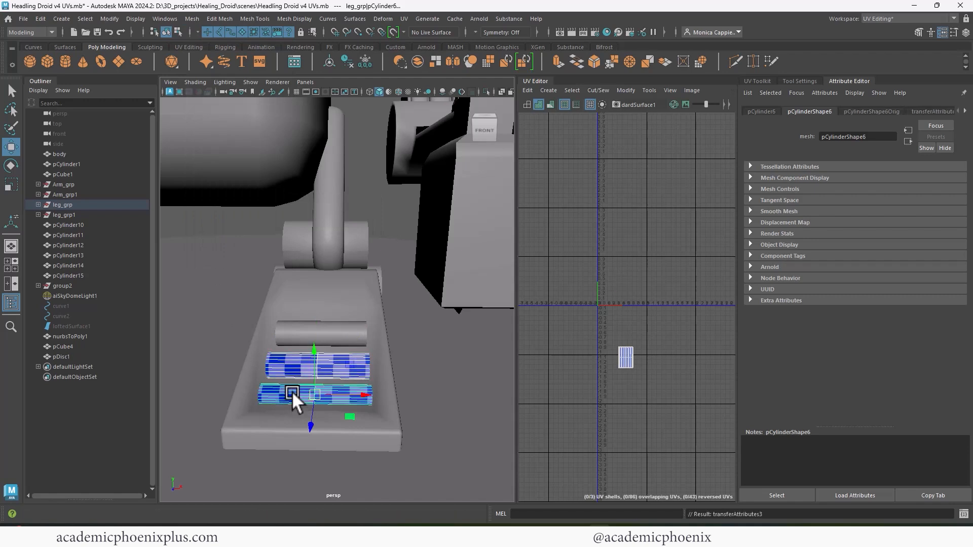
Apply an automatic mapping to the foot base and isolate it in the viewport for edge selection
alt+drag(391, 283, 404, 297)
click(341, 300)
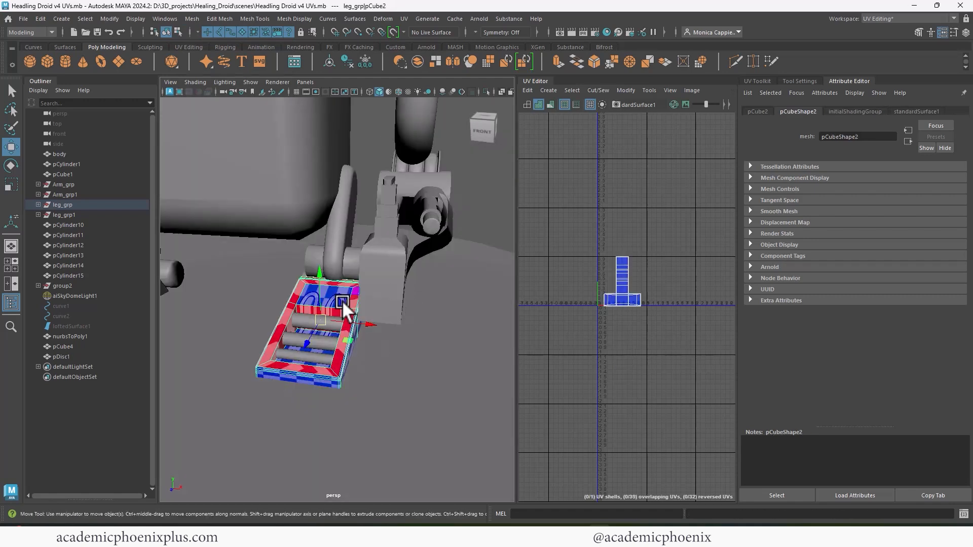
click(404, 19)
click(436, 68)
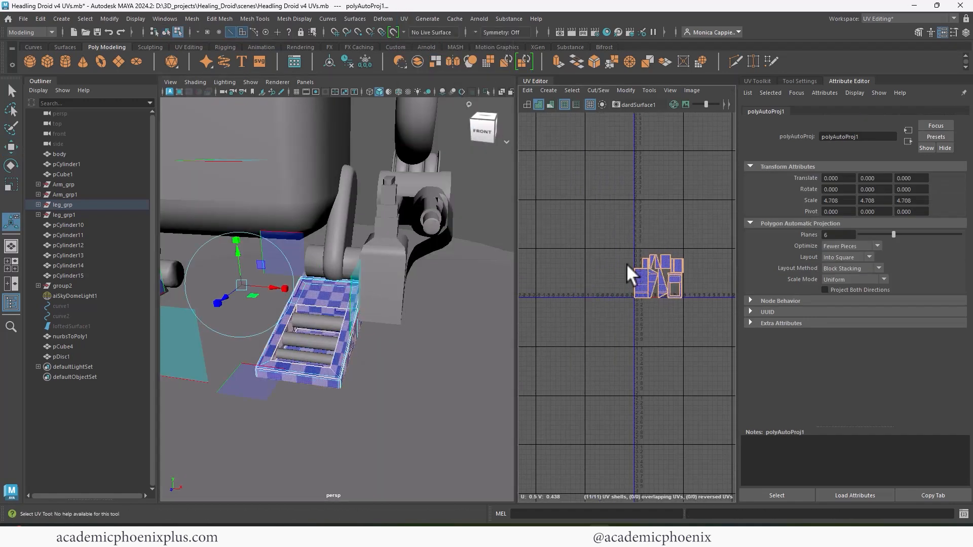
scroll(656, 279, up, 5)
alt+middle_drag(624, 294, 624, 255)
alt+middle_drag(431, 338, 434, 295)
alt+drag(434, 295, 360, 266)
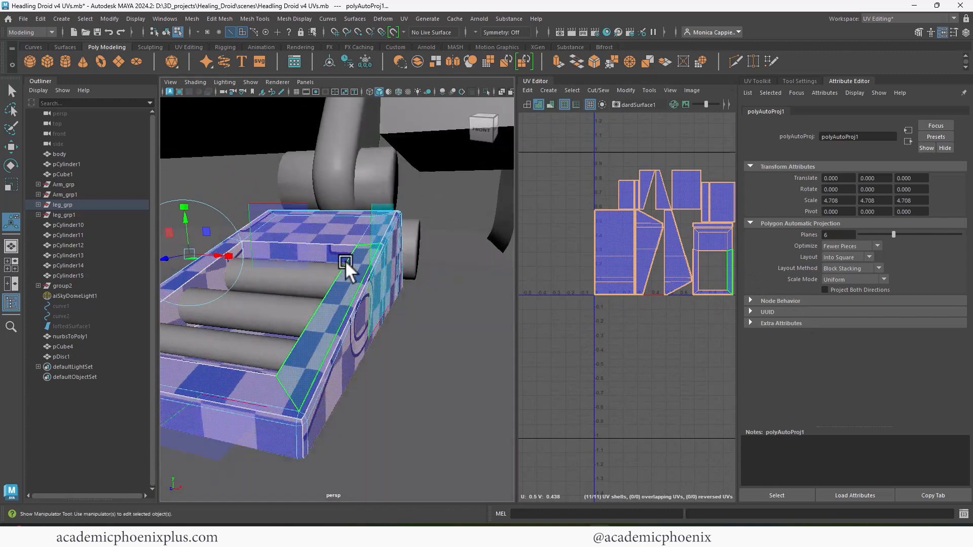
right_drag(341, 258, 362, 217)
click(486, 92)
Move and sew one outer side wall of the foot to the long edge of its top-face shell
alt+drag(482, 233, 372, 237)
right_drag(354, 236, 355, 208)
alt+drag(380, 216, 408, 232)
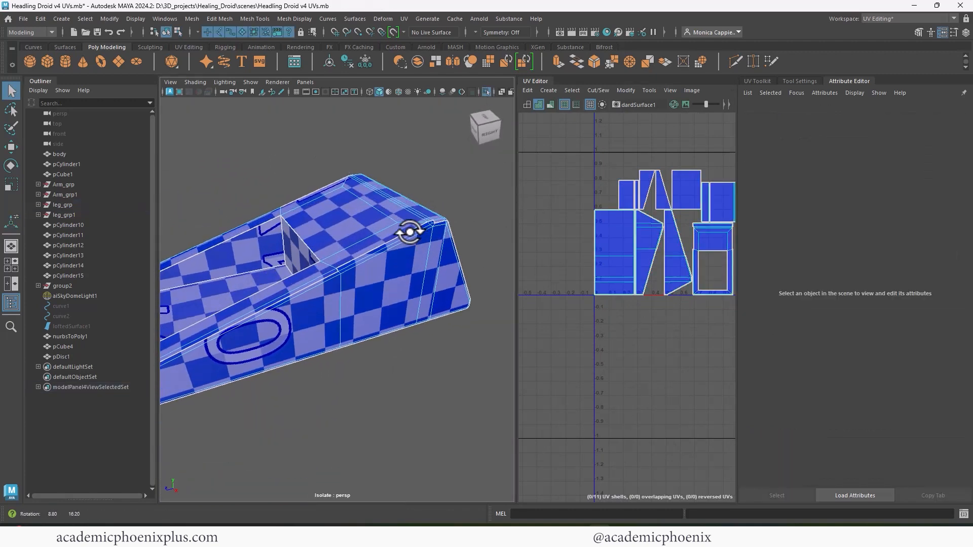
click(358, 258)
alt+middle_drag(359, 276, 458, 227)
shift+click(410, 230)
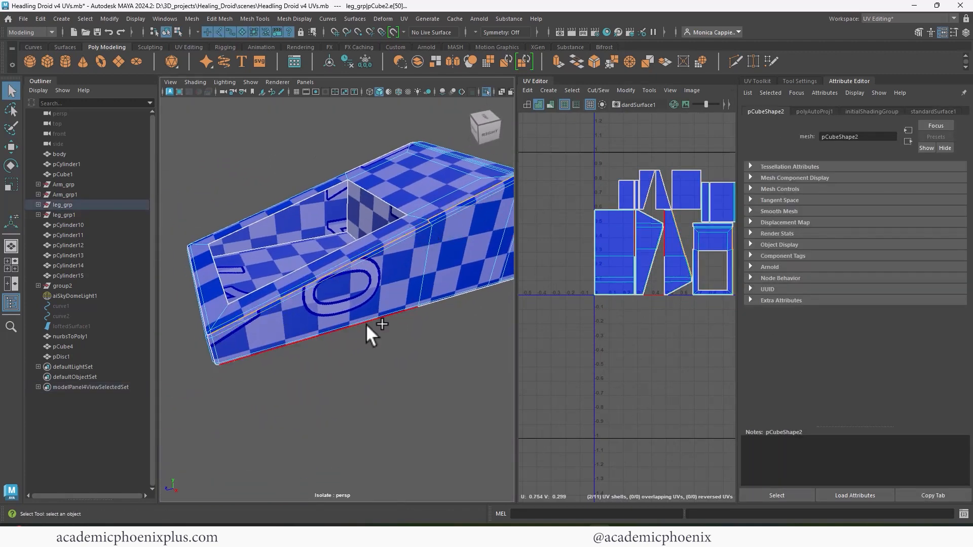
shift+right_drag(655, 261, 651, 287)
Move and sew the opposite outer side wall to the other long edge of the foot's top-face shell
alt+drag(299, 259, 481, 274)
click(424, 309)
alt+middle_drag(425, 309, 507, 345)
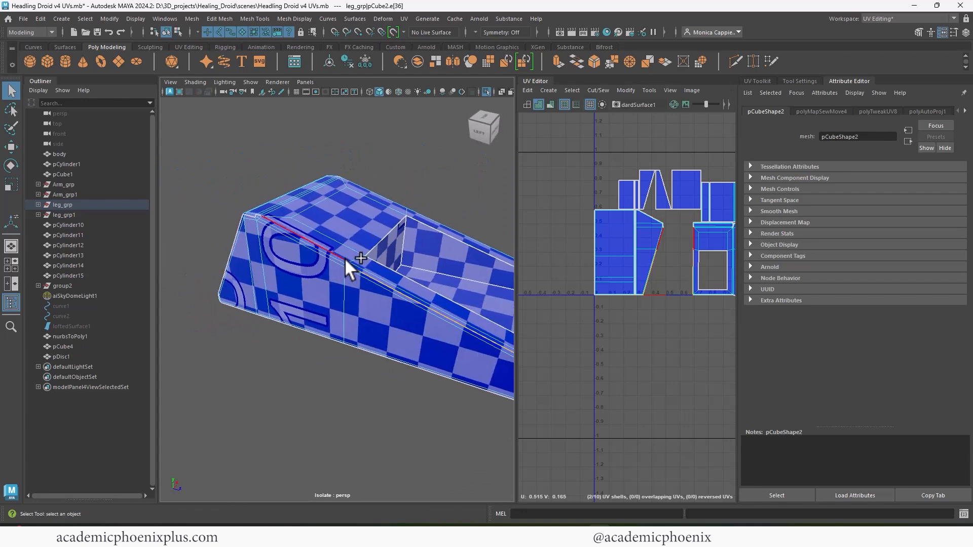
shift+click(309, 238)
shift+right_drag(720, 252, 706, 276)
Sew the leftover seam edges where the side walls meet the rear corners of the foot's top face
alt+middle_drag(706, 276, 615, 315)
alt+right_drag(614, 315, 826, 286)
alt+middle_drag(581, 192, 618, 306)
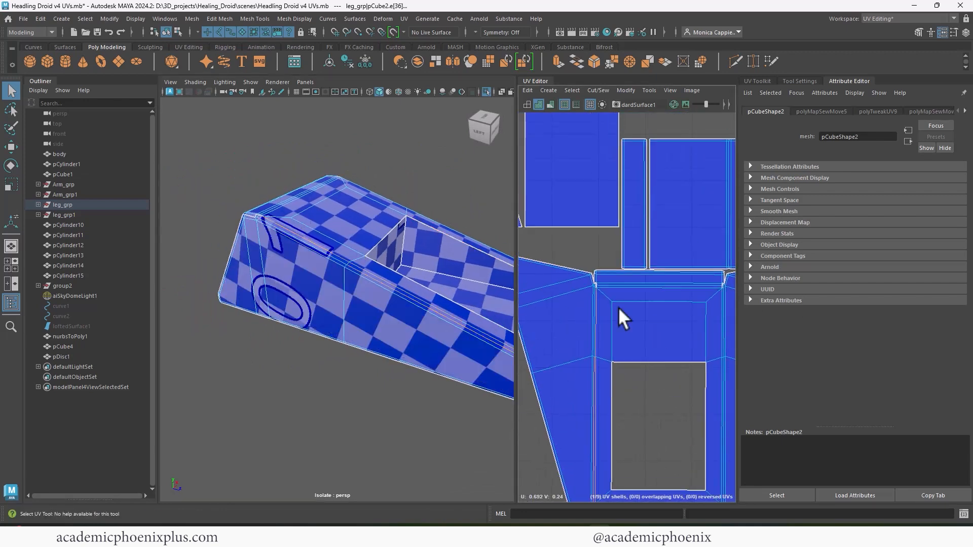
scroll(603, 290, up, 3)
shift+right_drag(602, 286, 637, 301)
key(w)
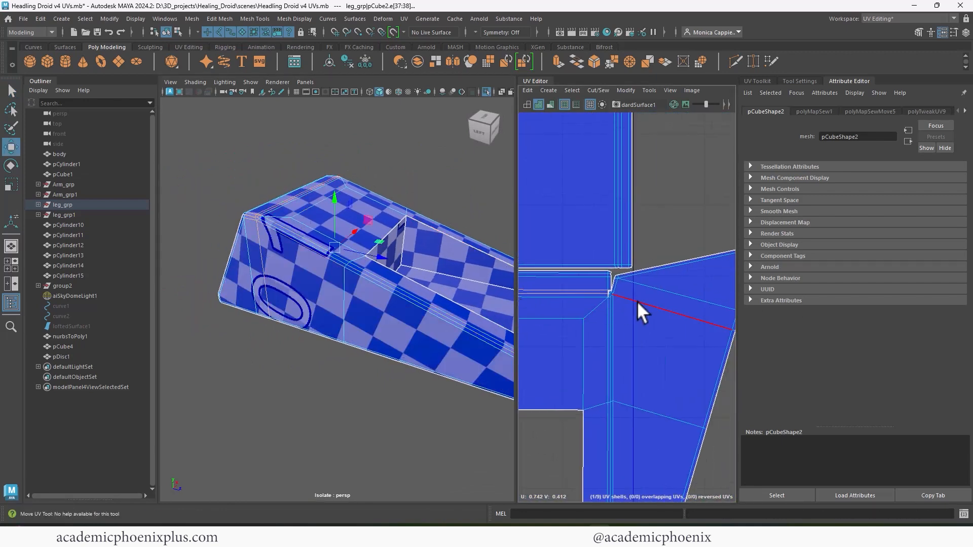
alt+drag(457, 294, 488, 311)
click(487, 312)
shift+click(215, 309)
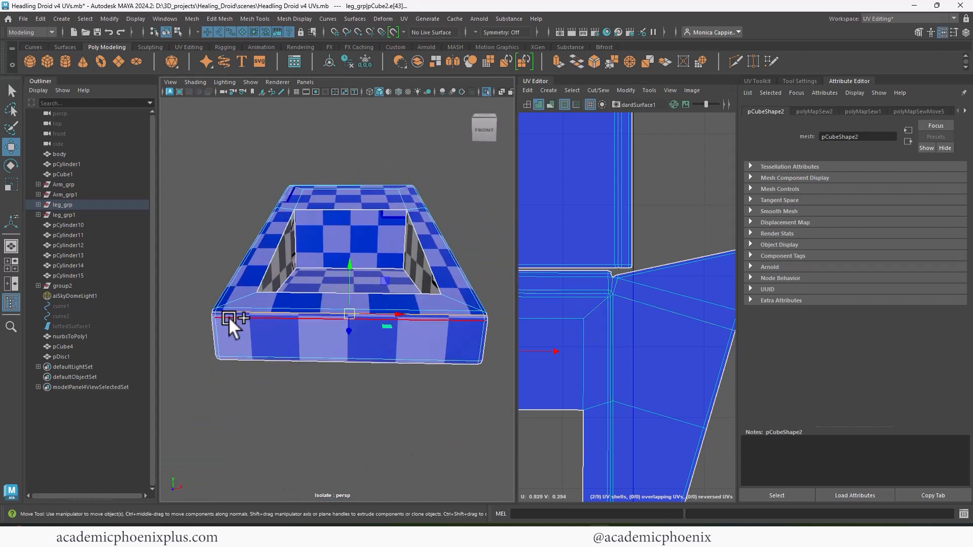
shift+right_drag(598, 304, 632, 320)
alt+right_drag(632, 321, 564, 275)
alt+middle_drag(564, 276, 637, 225)
key(ctrl+z)
Attach the foot's front wall to the front edge of the top-face shell with Move and Sew instead of plain Sew
alt+middle_drag(609, 338, 582, 259)
click(601, 370)
key(g)
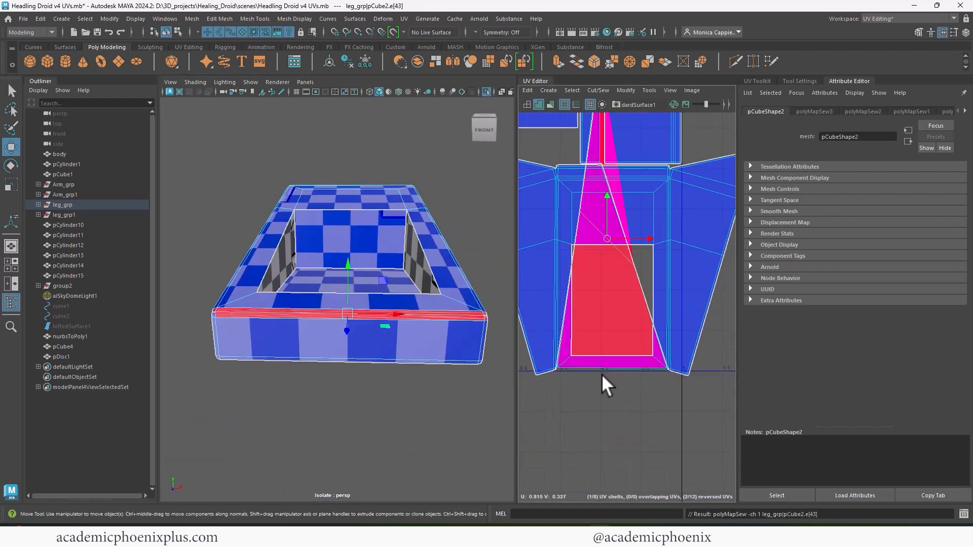
key(ctrl+z)
shift+right_drag(608, 369, 653, 436)
Sew the remaining open edges along the front wall seam and at both front corners of the foot shell
alt+middle_drag(653, 436, 558, 327)
alt+right_drag(558, 327, 727, 340)
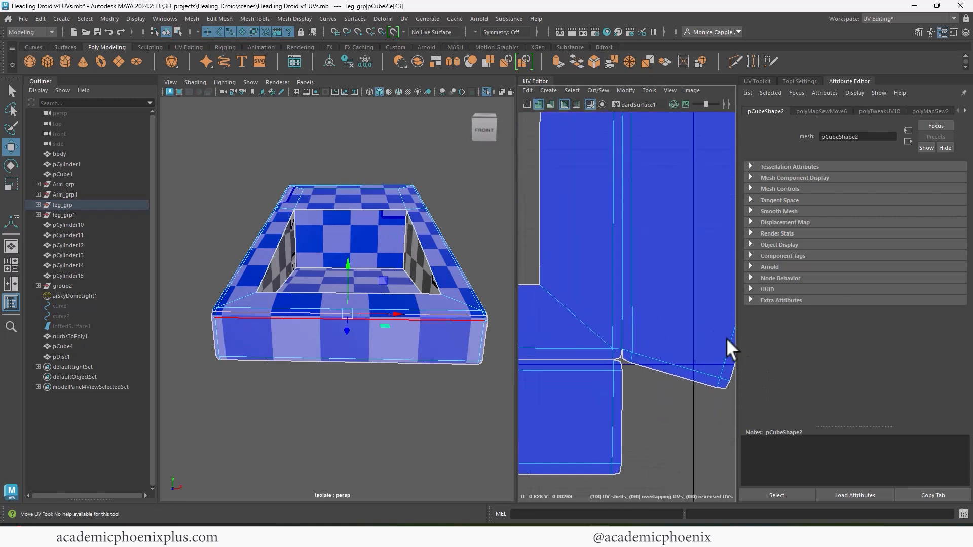
right_drag(619, 332, 622, 306)
double_click(614, 356)
shift+right_drag(615, 359, 591, 369)
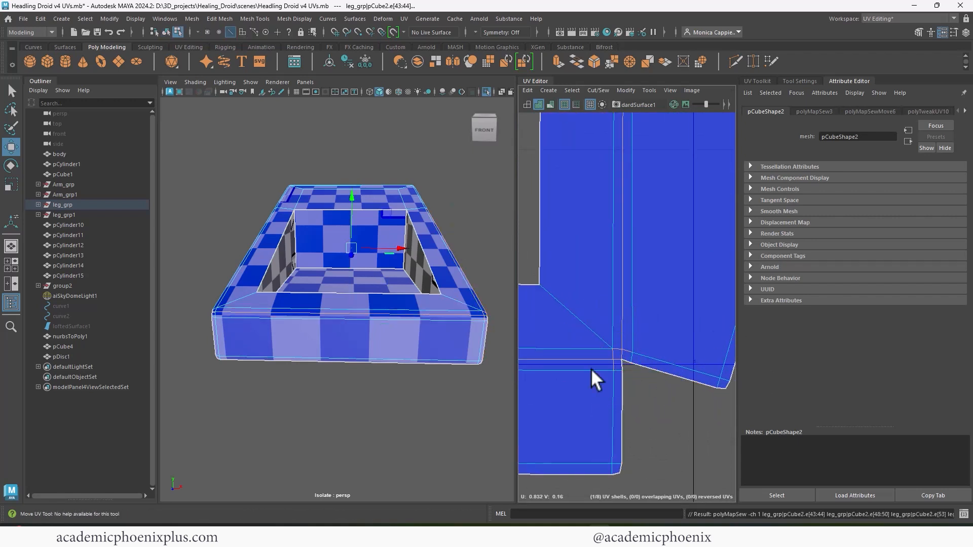
alt+middle_drag(591, 369, 700, 360)
alt+middle_drag(523, 365, 625, 350)
double_click(625, 350)
key(g)
Sew the small open bevel edges at the two rear corners between the foot's top face and side walls
alt+middle_drag(659, 202, 644, 491)
alt+right_drag(644, 492, 668, 300)
click(613, 223)
key(g)
alt+middle_drag(710, 246, 532, 278)
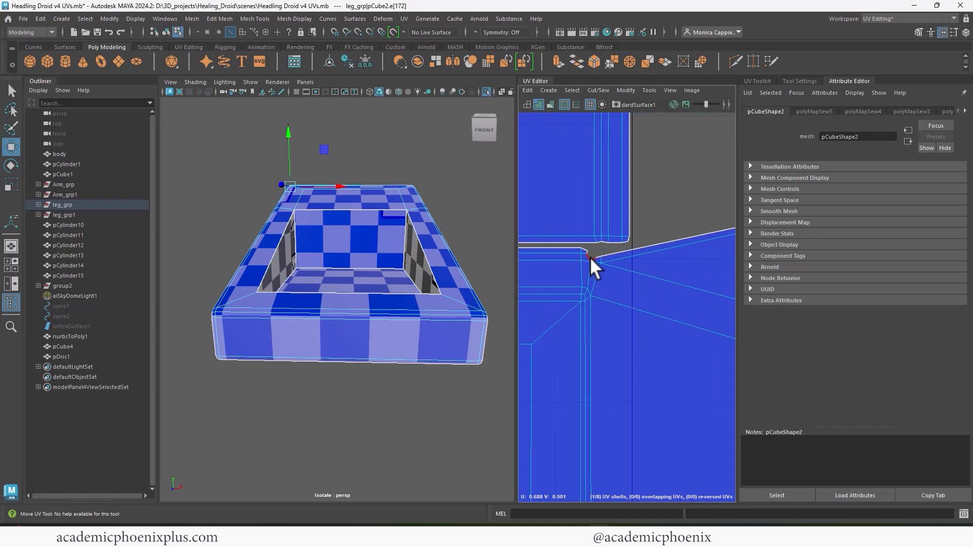
click(590, 257)
key(g)
Move and sew the foot's rear wall to the rear edge of the top-face shell
alt+right_drag(628, 302, 537, 294)
alt+middle_drag(549, 299, 526, 308)
alt+drag(492, 303, 331, 279)
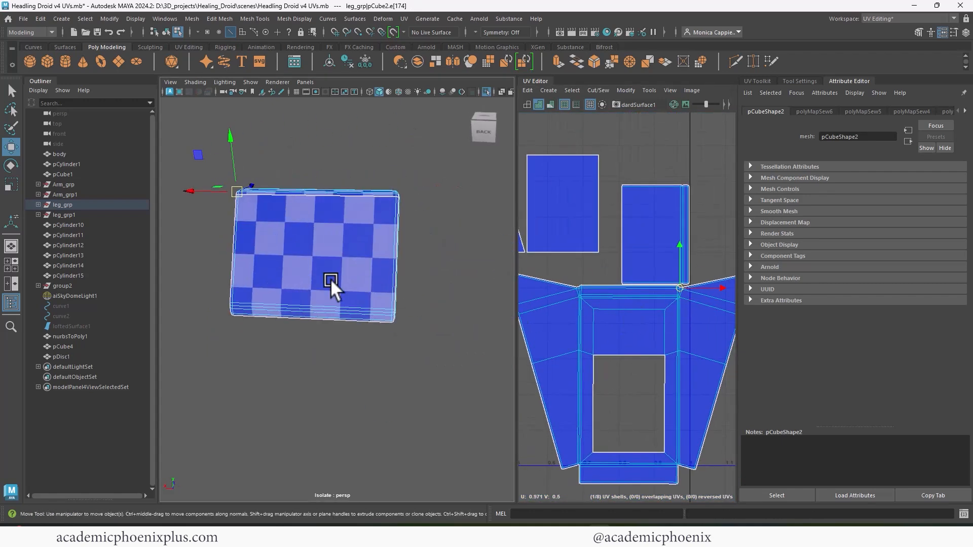
click(311, 197)
shift+right_drag(681, 271, 679, 244)
Sew the small corner edges on both sides where the rear wall joins the foot shell
alt+right_drag(643, 299, 714, 263)
alt+middle_drag(714, 263, 532, 302)
click(630, 299)
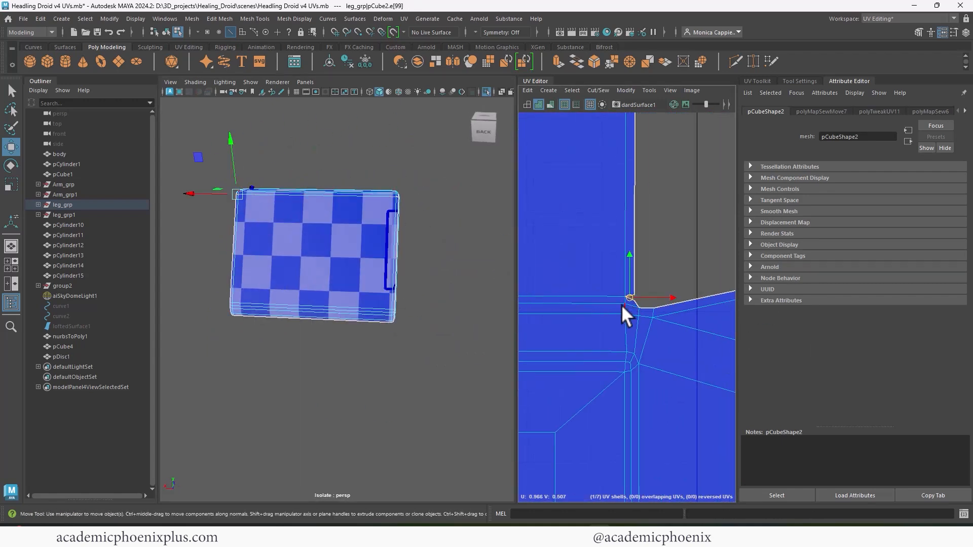
shift+right_drag(623, 306, 625, 309)
alt+middle_drag(603, 323, 730, 329)
click(700, 313)
key(g)
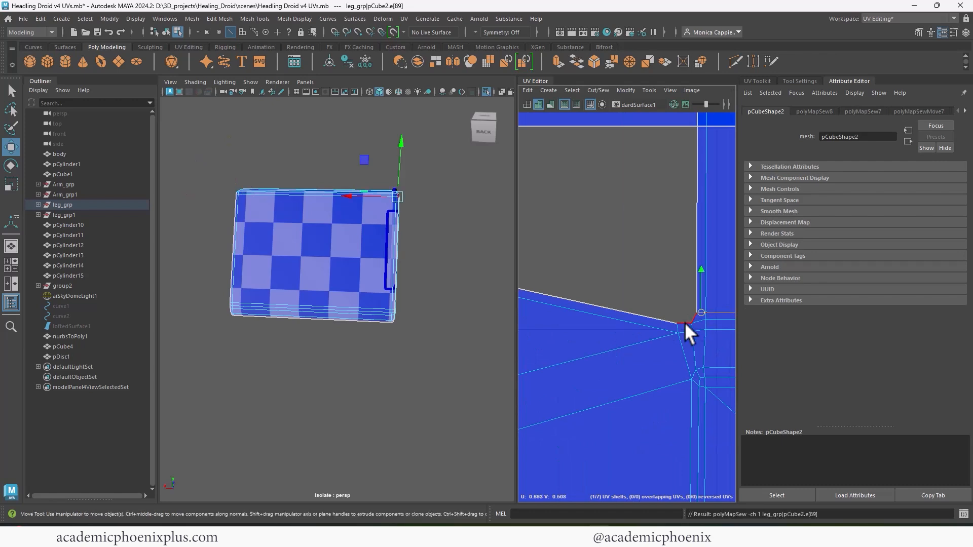
Move and sew the foot's underside to the front wall's lower edge and sew the leftover edges at both ends of that seam
alt+drag(492, 268, 310, 228)
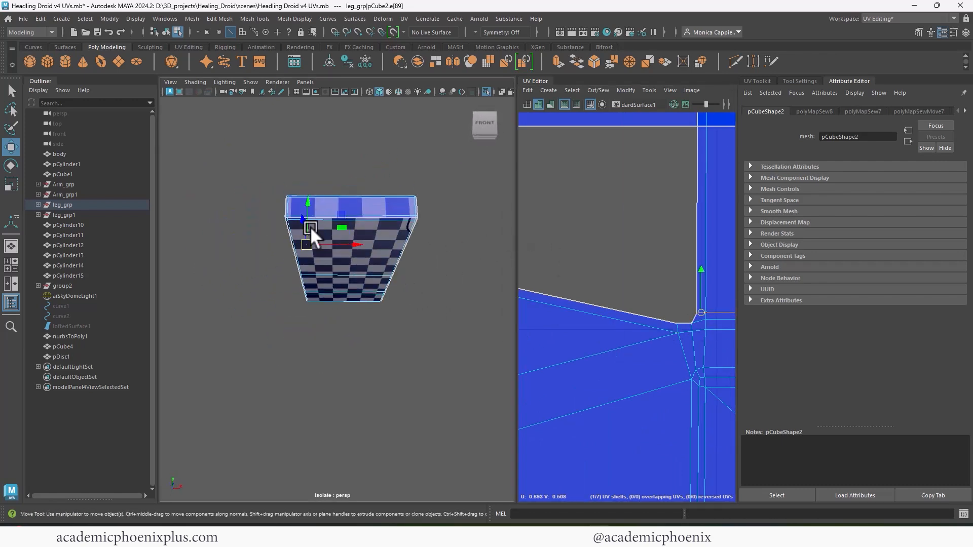
click(326, 217)
shift+right_drag(639, 299, 639, 319)
alt+right_drag(639, 315, 522, 280)
alt+middle_drag(679, 436, 585, 232)
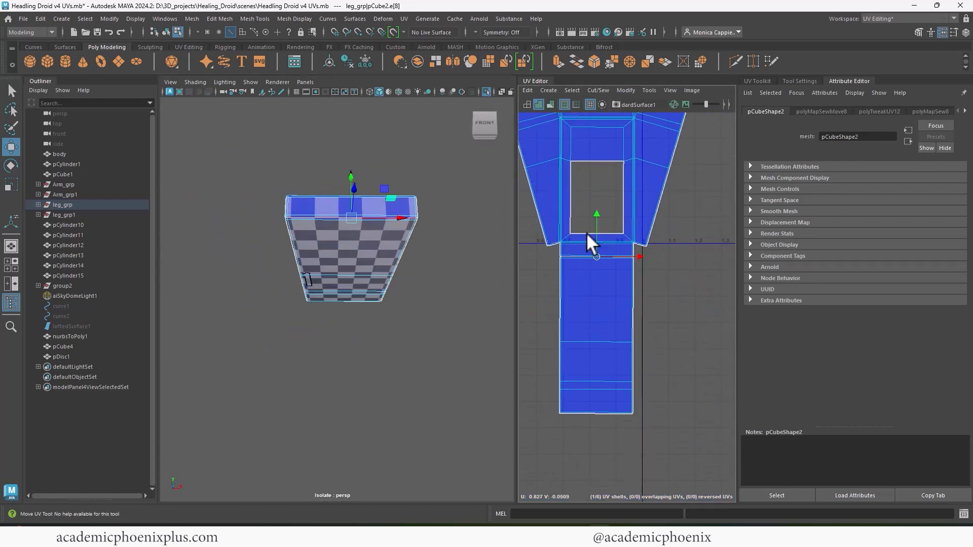
alt+right_drag(586, 233, 725, 317)
drag(588, 277, 592, 259)
shift+right_drag(592, 259, 593, 279)
alt+middle_drag(694, 282, 591, 285)
drag(662, 268, 665, 285)
shift+right_drag(666, 285, 544, 254)
Move and sew the recess's rear and front walls to the matching edges of the recess floor shell
alt+middle_drag(545, 254, 646, 425)
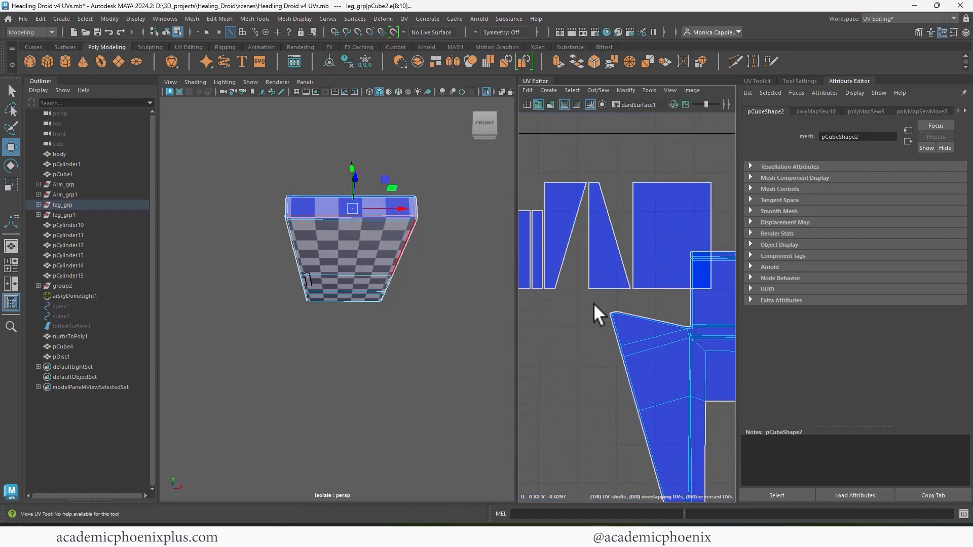
alt+drag(441, 218, 424, 275)
alt+right_drag(424, 275, 481, 304)
click(377, 307)
shift+right_drag(657, 241, 654, 272)
key(ctrl+z)
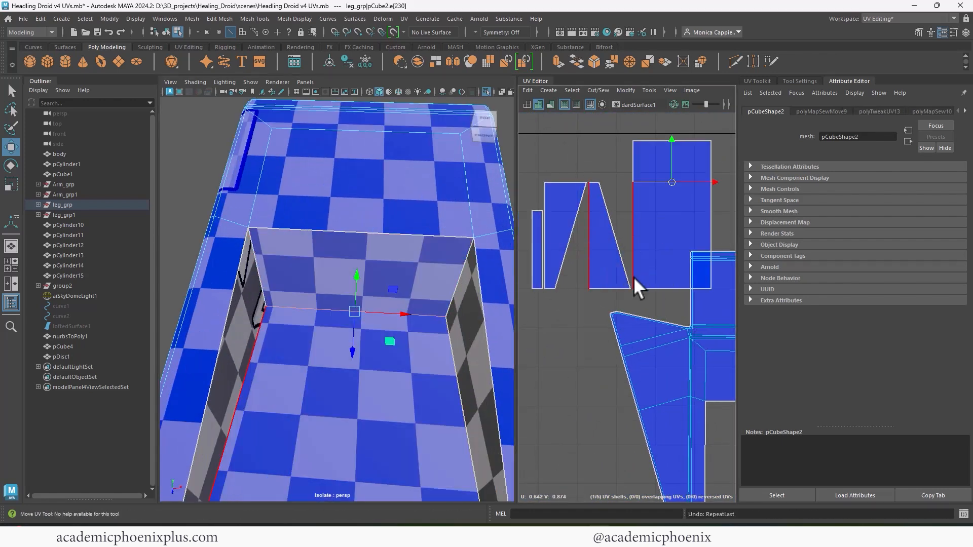
click(656, 287)
key(g)
Move and sew the two tapered side walls of the recess to the long edges of its floor shell
click(626, 266)
click(633, 256)
key(g)
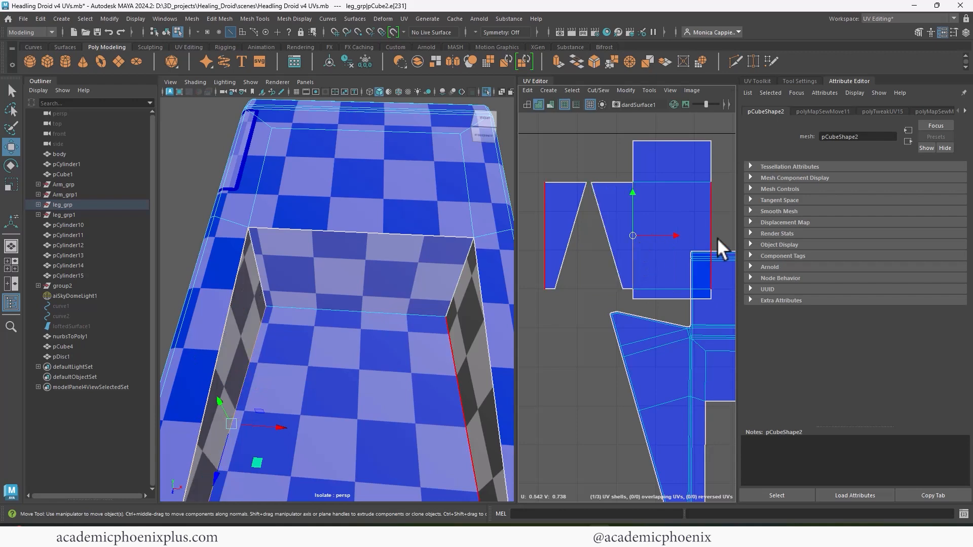
click(714, 239)
key(g)
Move the recess shell into the rectangular opening of the foot's outer shell and scale it down to fit inside
alt+right_drag(677, 255, 633, 254)
alt+right_drag(431, 243, 334, 223)
alt+middle_drag(703, 276, 637, 229)
right_drag(591, 186, 594, 202)
double_click(594, 202)
drag(595, 186, 634, 311)
key(r)
drag(634, 310, 617, 320)
click(641, 285)
right_drag(661, 295, 244, 203)
key(ctrl+z)
Move both foot shells together below the UV grid and scale them down
drag(606, 254, 671, 376)
key(w)
drag(642, 311, 617, 379)
key(r)
drag(617, 378, 601, 394)
Return the foot base to object selection and end the isolation to show the whole droid
right_drag(350, 261, 314, 233)
key(ctrl+h)
click(346, 258)
click(487, 92)
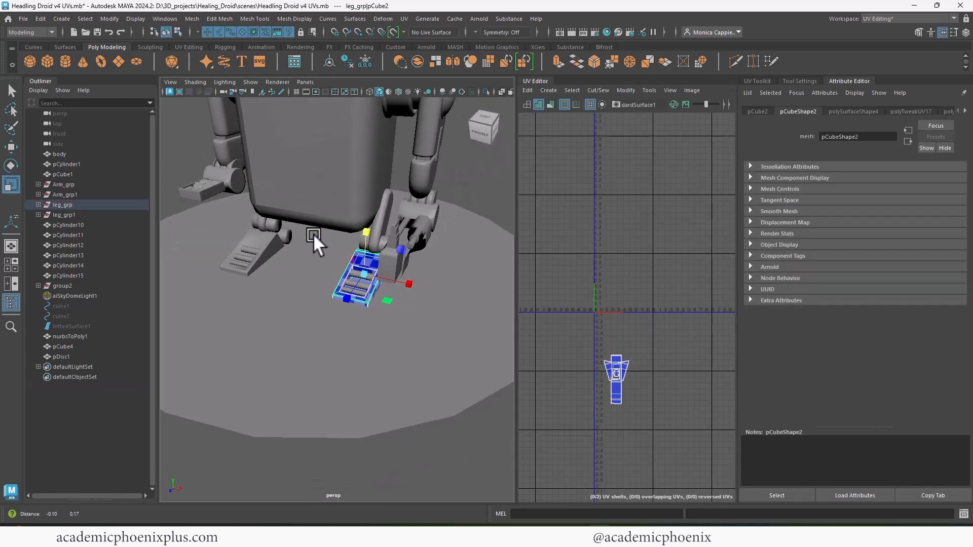
Transfer the unwrapped foot base's UVs to the matching foot base on the other leg
alt+drag(313, 233, 218, 266)
shift+click(219, 267)
click(385, 240)
click(384, 249)
shift+click(238, 275)
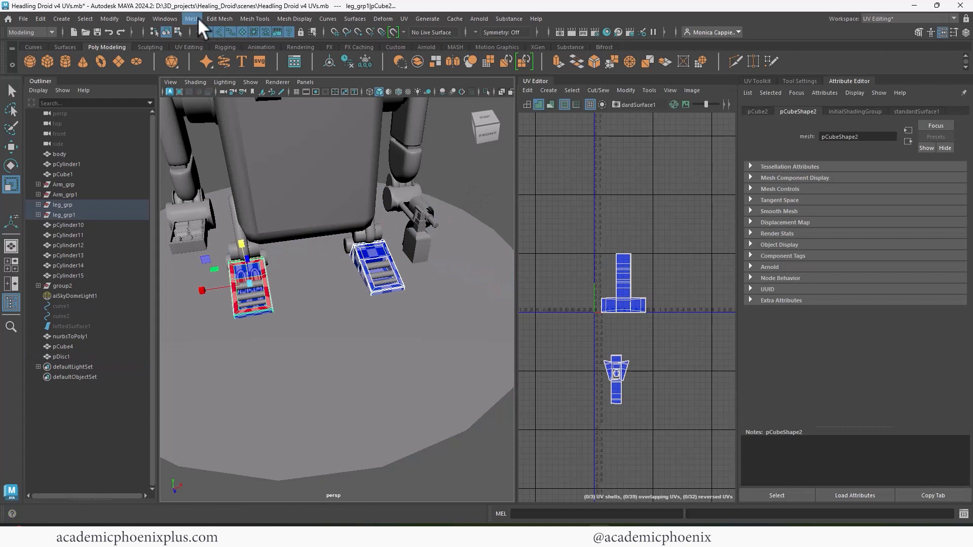
click(196, 18)
click(242, 214)
Transfer the uppermost foot rod's UVs to the matching rod on the other foot
alt+right_drag(357, 254, 398, 253)
click(399, 248)
shift+click(196, 274)
key(g)
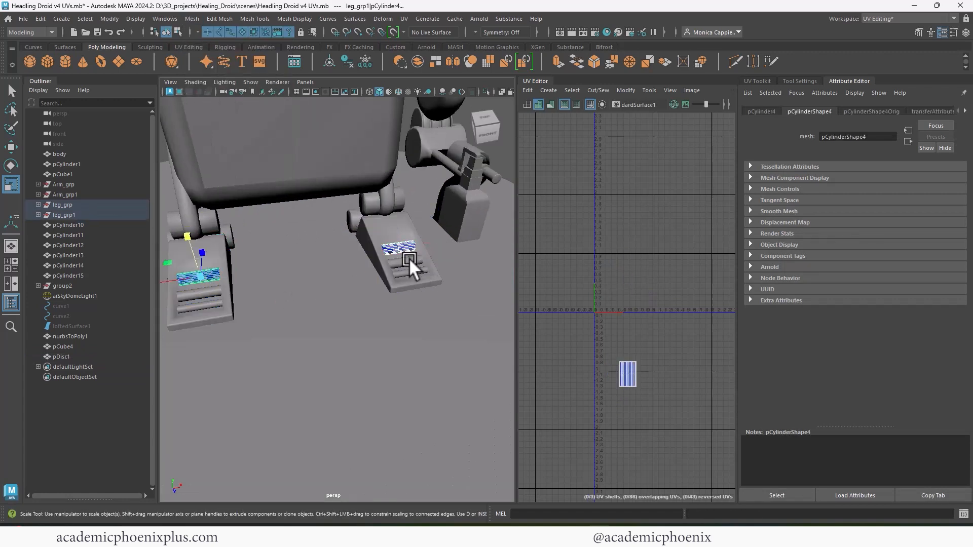
Transfer the two remaining unwrapped foot rods' UVs to the matching rods on the other foot
click(407, 261)
shift+click(199, 293)
key(g)
click(408, 274)
shift+click(201, 306)
key(g)
Transfer the UVs of the ankle cylinders and the leg strut to the matching parts of the other leg
click(367, 206)
shift+click(209, 222)
key(g)
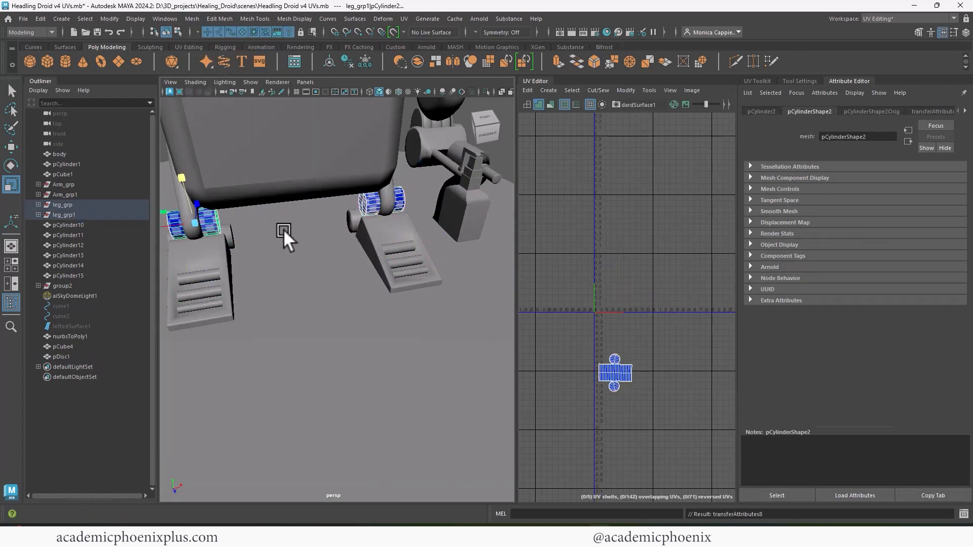
click(352, 221)
shift+click(218, 224)
key(g)
click(387, 199)
shift+click(191, 222)
key(g)
Transfer the shoulder connector's UVs to the matching connector on the other arm
alt+right_drag(431, 253, 380, 259)
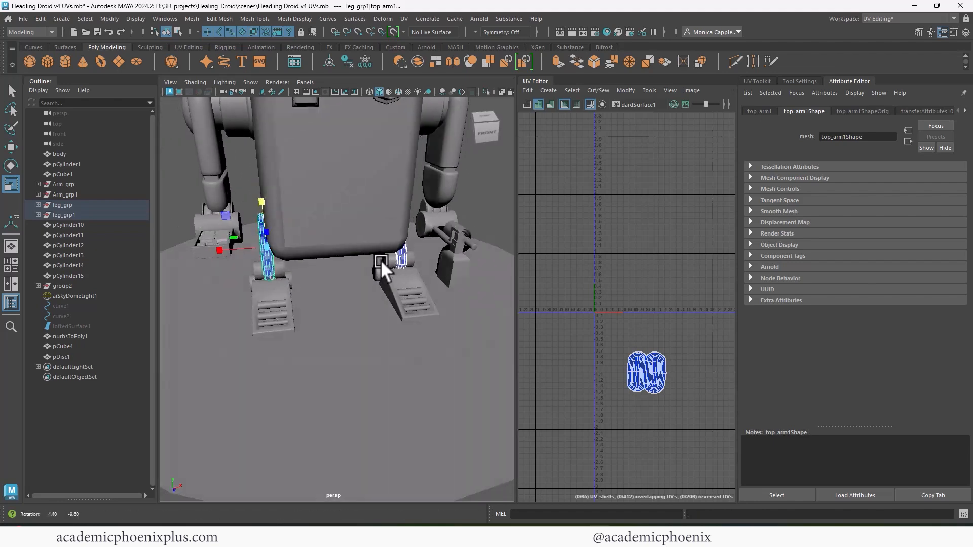
alt+drag(381, 260, 380, 219)
alt+middle_drag(380, 219, 375, 288)
alt+drag(375, 288, 377, 270)
click(431, 181)
shift+click(230, 191)
key(g)
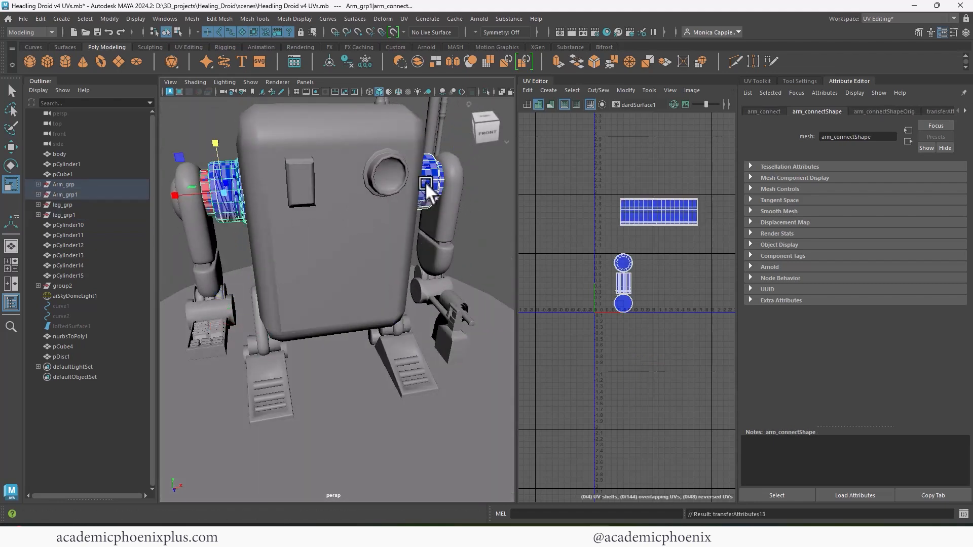
click(425, 181)
shift+click(227, 198)
alt+middle_drag(222, 321, 237, 289)
Transfer the upper and lower arm pieces' UVs to the matching pieces of the other arm
click(459, 180)
shift+click(217, 210)
key(g)
click(449, 236)
shift+click(226, 253)
key(g)
Transfer the remaining arm connector pieces' UVs to their counterparts on the other arm
alt+drag(228, 255, 431, 245)
click(299, 245)
click(242, 245)
click(438, 226)
shift+click(235, 240)
key(g)
scroll(431, 245, up, 3)
click(467, 174)
click(467, 177)
alt+drag(195, 228, 281, 248)
shift+click(319, 232)
key(g)
Transfer the wrist joint's UVs to the matching joint above the drawer on the other arm
click(448, 261)
shift+click(237, 251)
key(g)
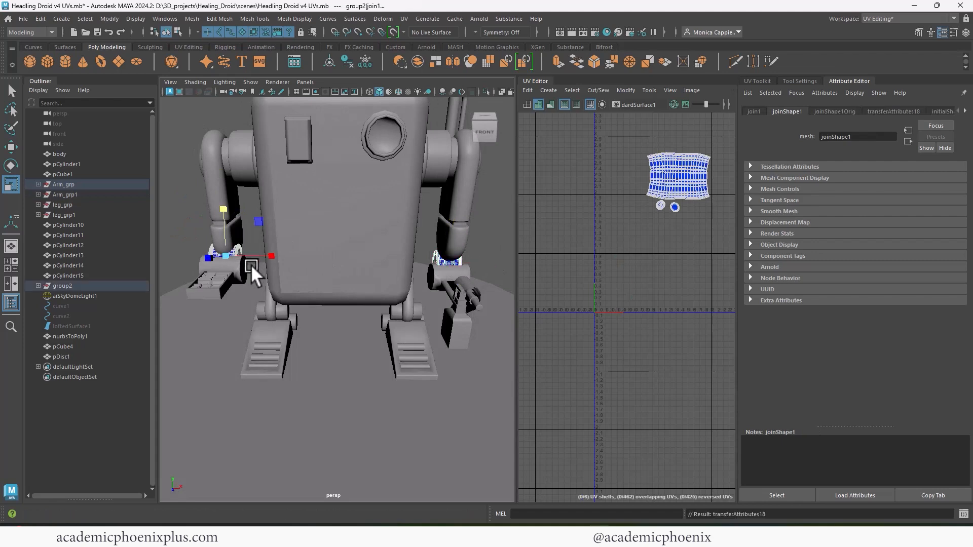
Try moving the UVs of each wrist joint sideways in the UV Editor, undoing each move
alt+drag(227, 291, 267, 284)
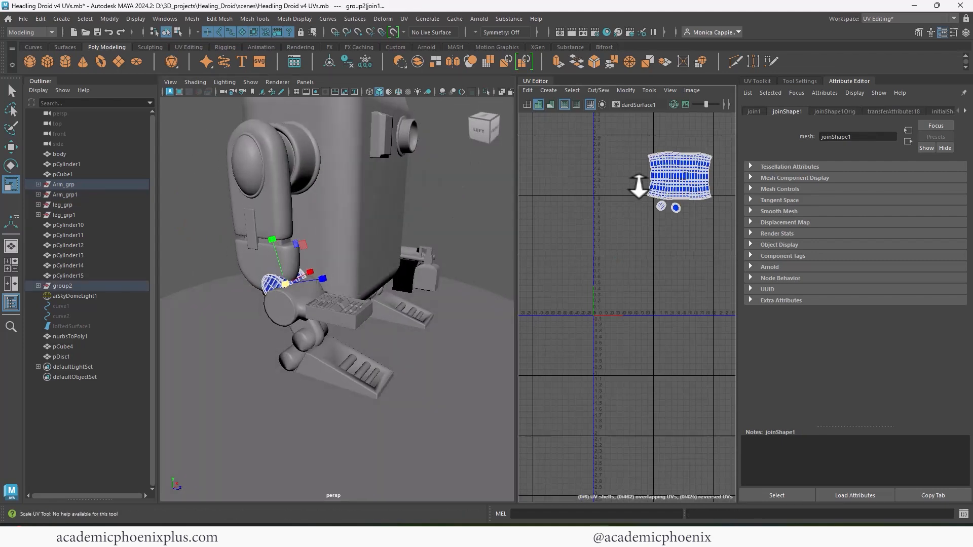
key(f)
key(w)
click(659, 256)
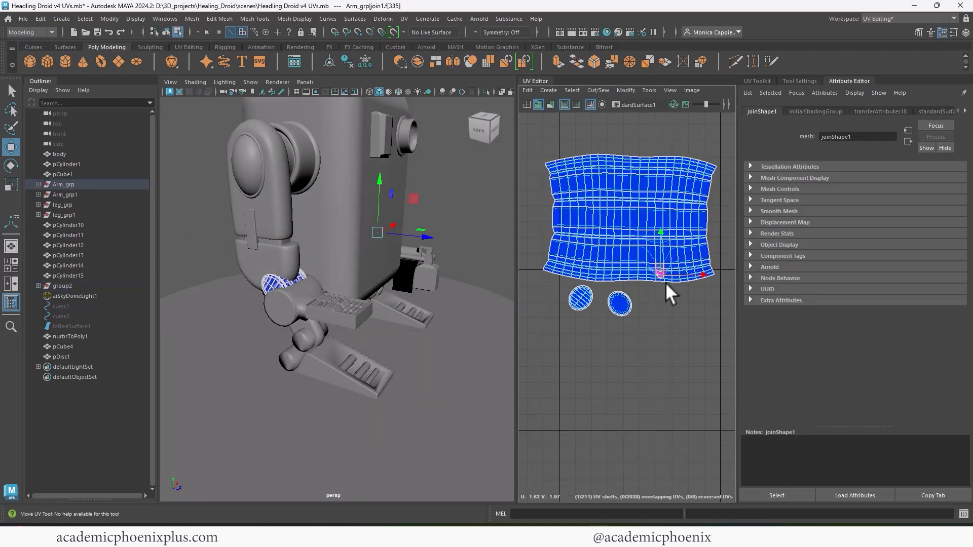
drag(661, 254, 695, 253)
key(ctrl+z)
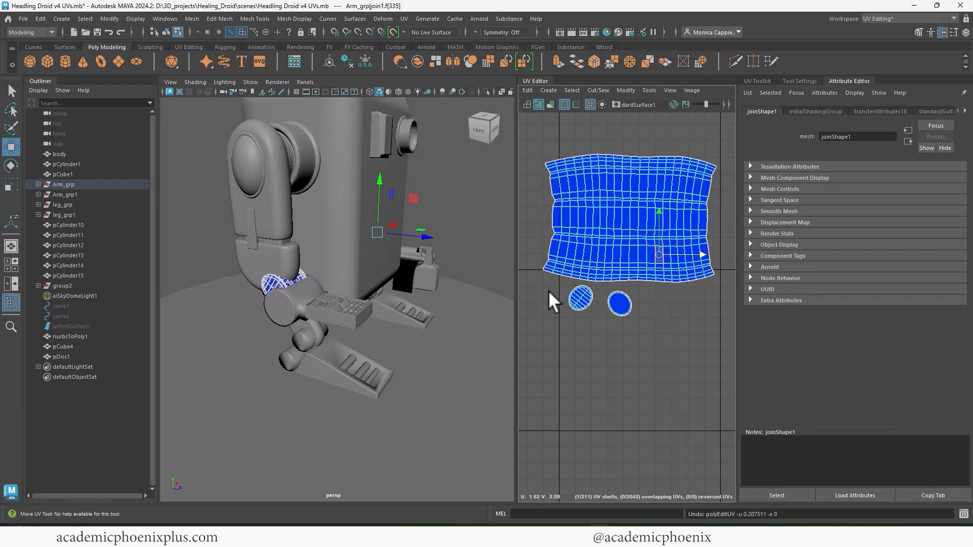
alt+drag(494, 278, 400, 254)
right_drag(430, 249, 444, 236)
click(237, 269)
right_drag(592, 231, 593, 258)
click(591, 217)
drag(591, 217, 639, 219)
key(ctrl+z)
scroll(625, 234, down, 2)
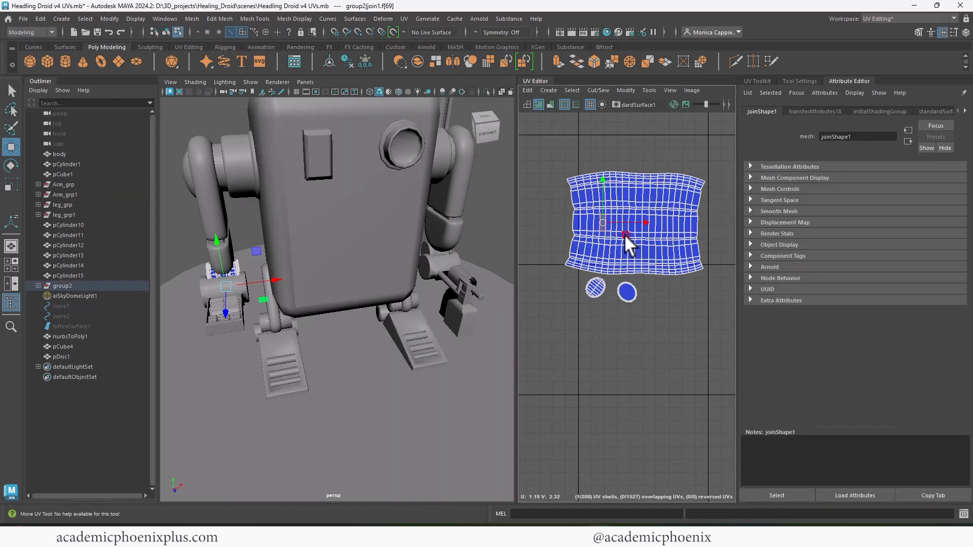
right_drag(233, 235, 267, 217)
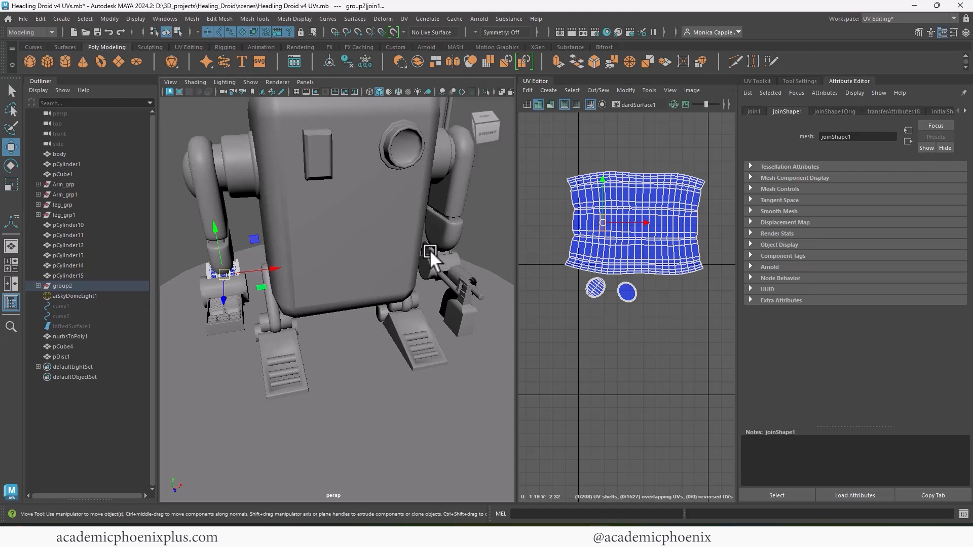
Inspect the transferred UV layouts of the upper arm and the narrow connector strip on the drawer arm
click(222, 251)
alt+drag(206, 216, 363, 238)
click(351, 233)
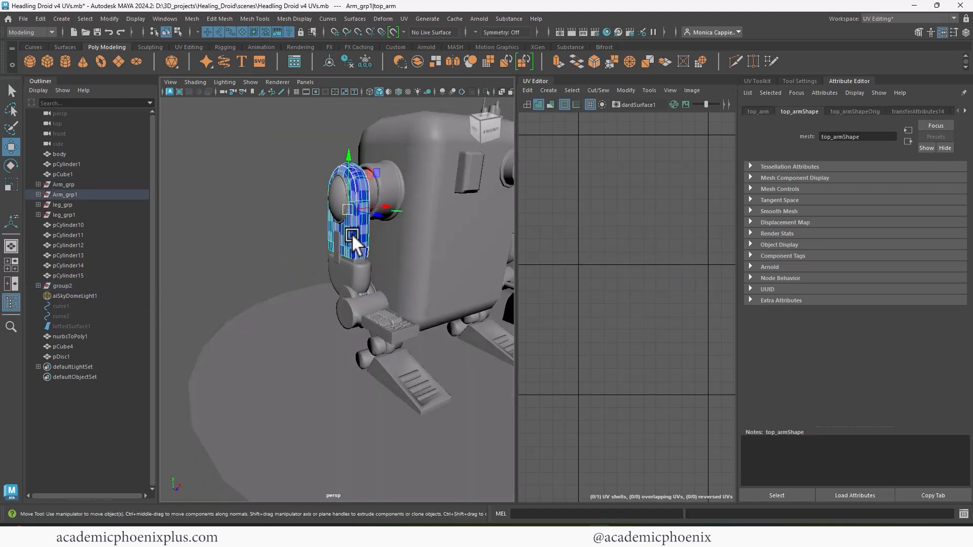
key(f)
click(338, 259)
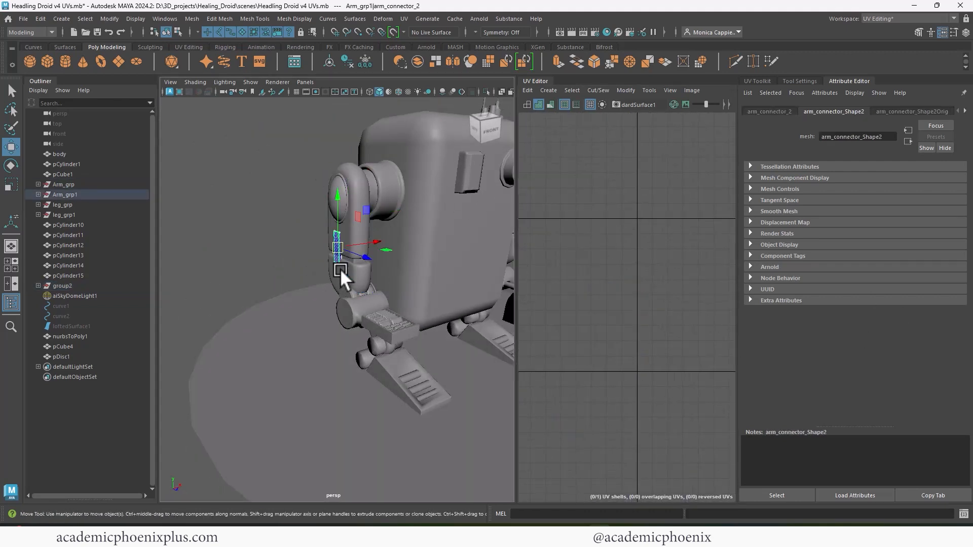
alt+right_drag(583, 223, 424, 206)
alt+middle_drag(629, 244, 470, 240)
alt+right_drag(573, 241, 643, 243)
alt+drag(417, 232, 294, 279)
Transfer the shoulder orb's UVs to the matching orb on the drawer arm
click(429, 286)
click(393, 276)
alt+drag(393, 275, 510, 282)
shift+click(252, 308)
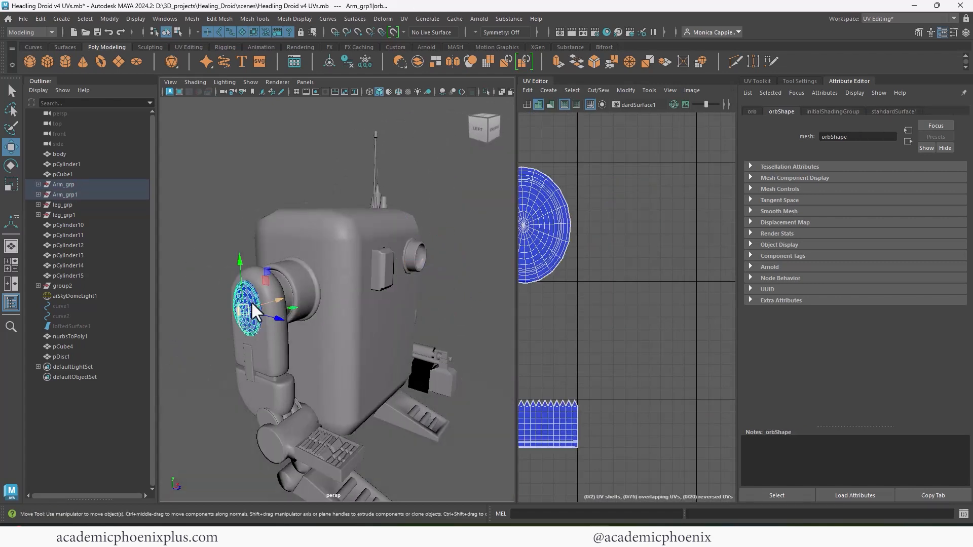
right_click(250, 298)
click(192, 18)
click(217, 215)
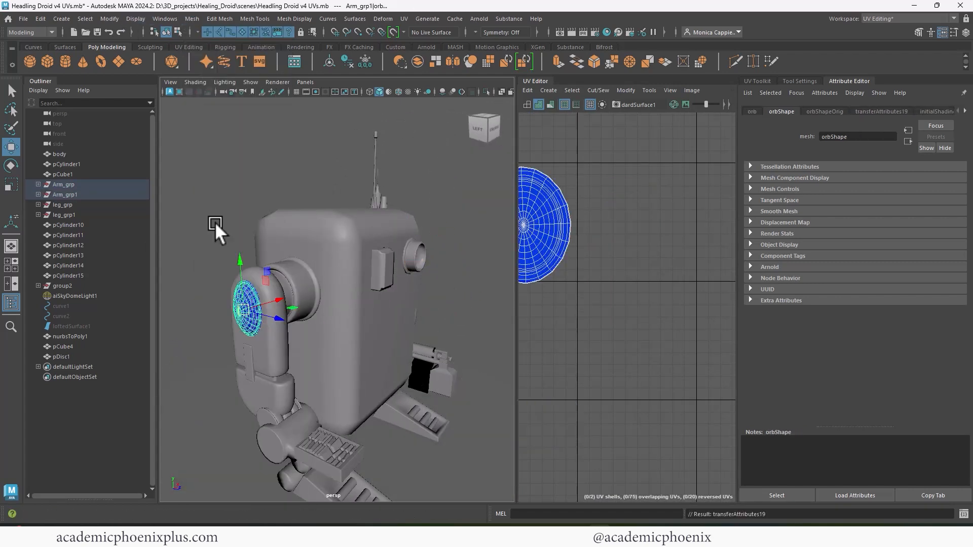
Try to transfer the unwrapped wrist cylinder's UVs to the matching cylinder on the drawer arm
alt+right_drag(446, 276, 372, 283)
alt+middle_drag(372, 283, 362, 228)
alt+drag(421, 231, 348, 238)
alt+right_drag(347, 238, 458, 240)
alt+drag(458, 239, 278, 263)
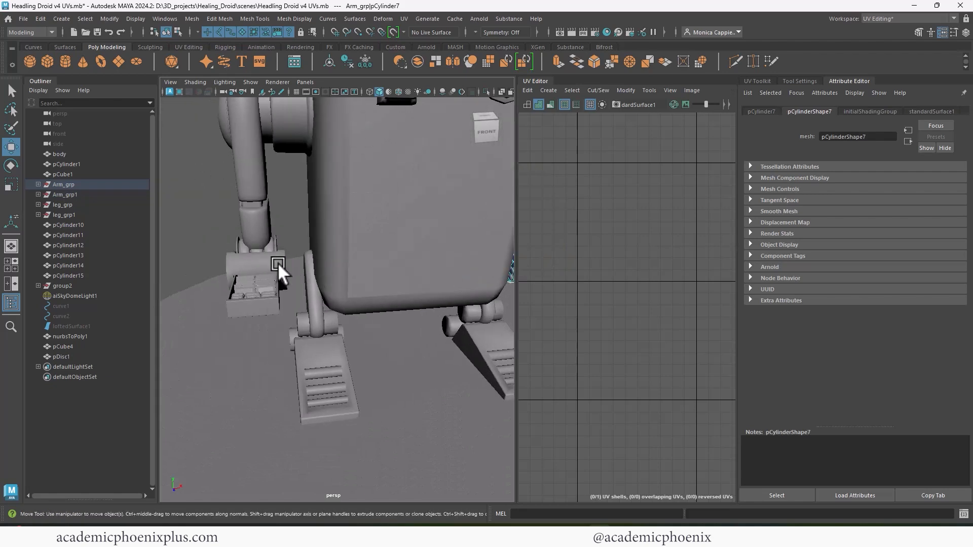
click(284, 264)
key(f)
alt+middle_drag(552, 187, 550, 183)
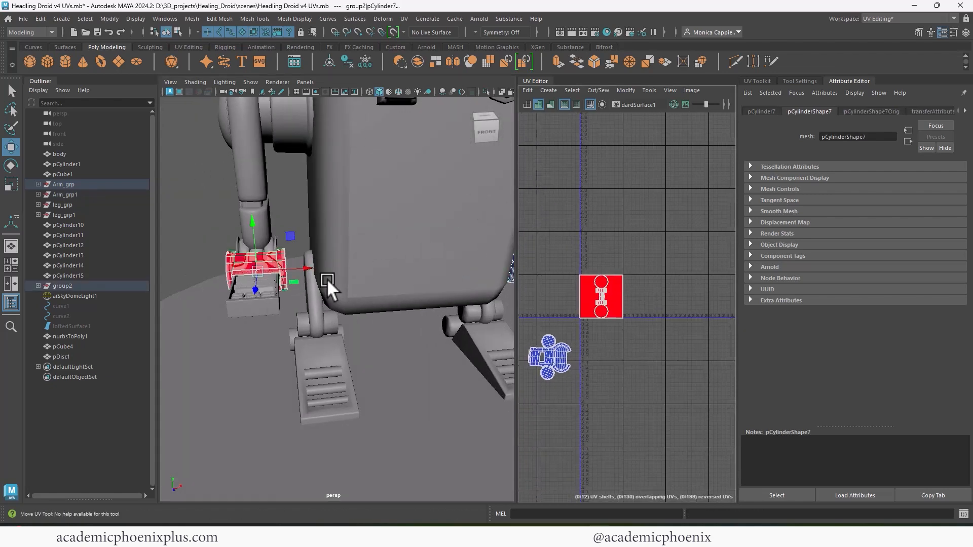
alt+middle_drag(327, 279, 256, 285)
click(194, 21)
click(250, 213)
alt+drag(233, 286, 237, 241)
click(237, 244)
alt+right_drag(335, 258, 299, 260)
alt+drag(299, 260, 305, 284)
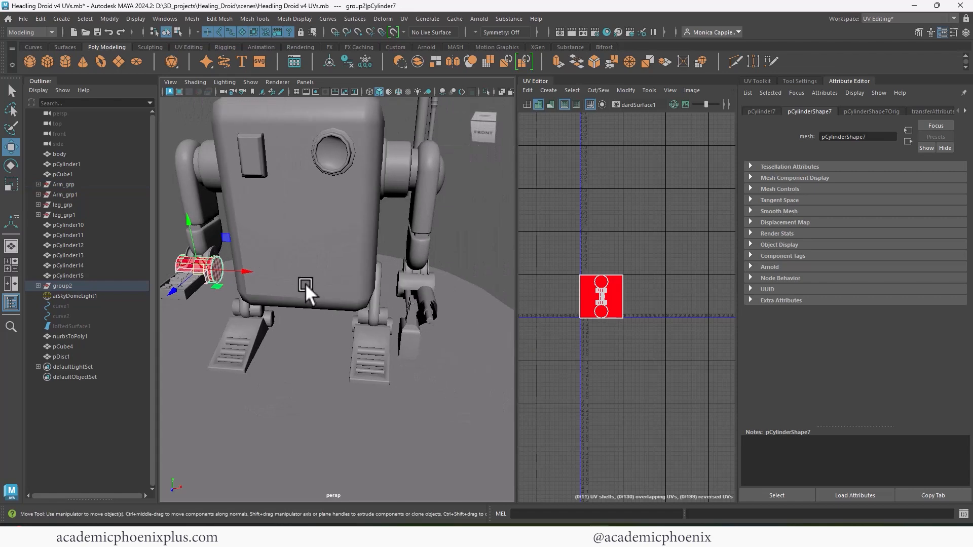
click(431, 285)
click(227, 266)
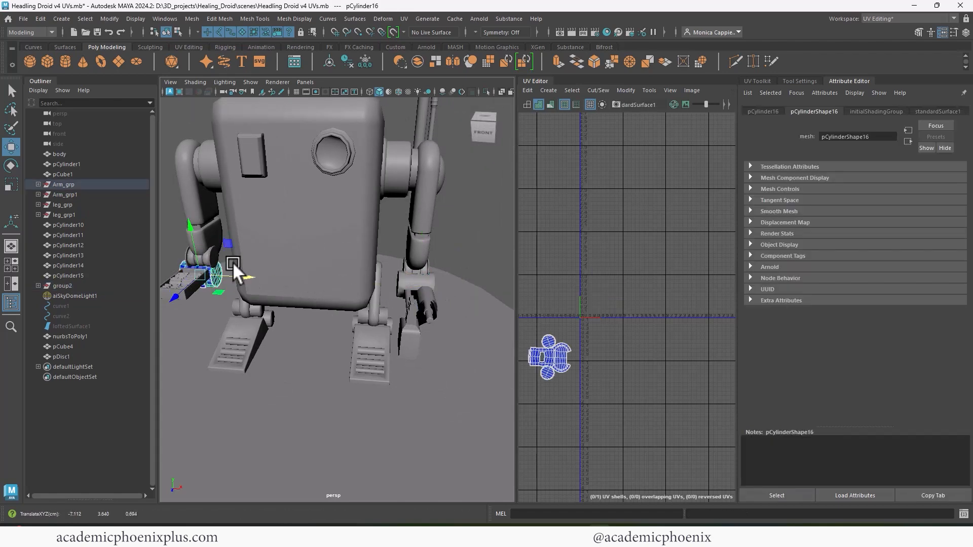
key(f)
alt+drag(262, 247, 324, 269)
drag(378, 287, 393, 281)
alt+drag(375, 299, 417, 272)
drag(353, 247, 370, 208)
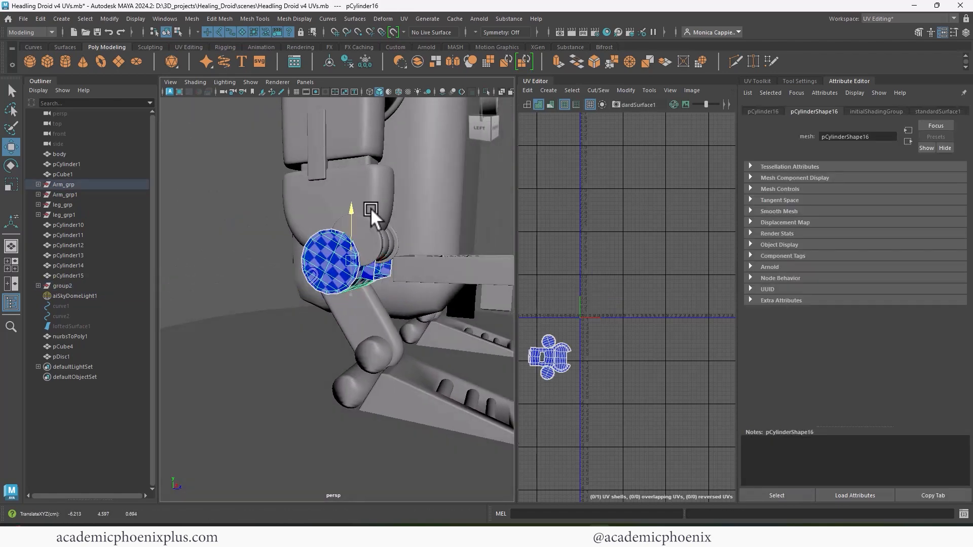
drag(402, 260, 387, 238)
key(ctrl+z)
key(ctrl+z)
key(ctrl+z)
key(ctrl+z)
key(ctrl+z)
key(ctrl+z)
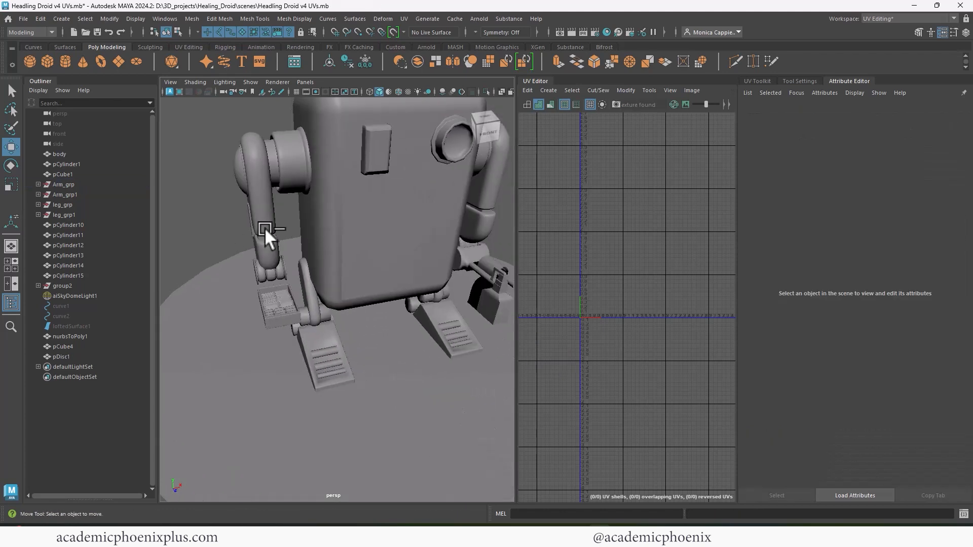
Duplicate the unwrapped wrist cylinder and align the copy with the drawer arm's existing wrist cylinder
click(475, 254)
drag(502, 250, 314, 276)
alt+drag(296, 304, 396, 269)
drag(290, 245, 294, 232)
drag(333, 273, 354, 270)
drag(304, 218, 305, 223)
key(e)
key(f)
alt+drag(431, 266, 496, 284)
key(w)
drag(383, 298, 312, 299)
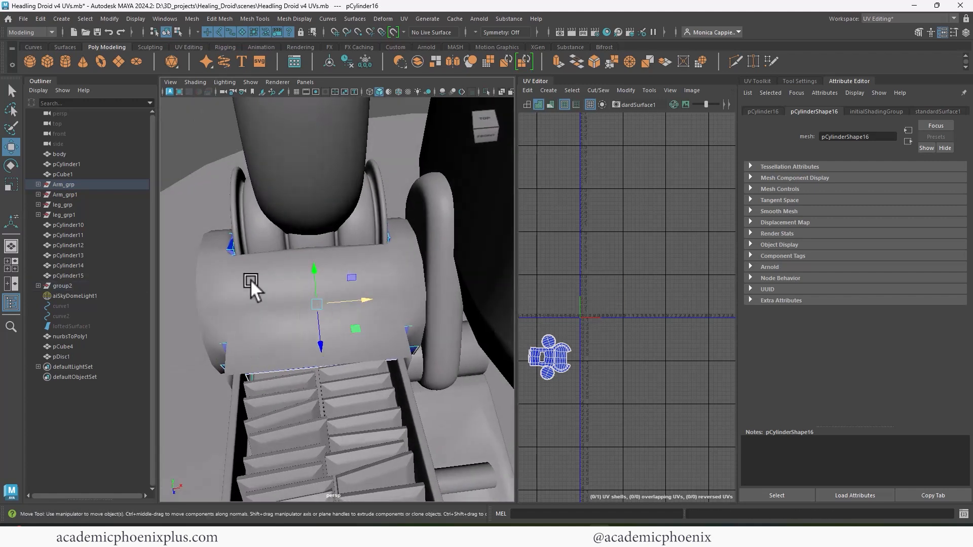
Delete the drawer arm's original wrist cylinder and scale the unwrapped copy to fit in its place
click(283, 303)
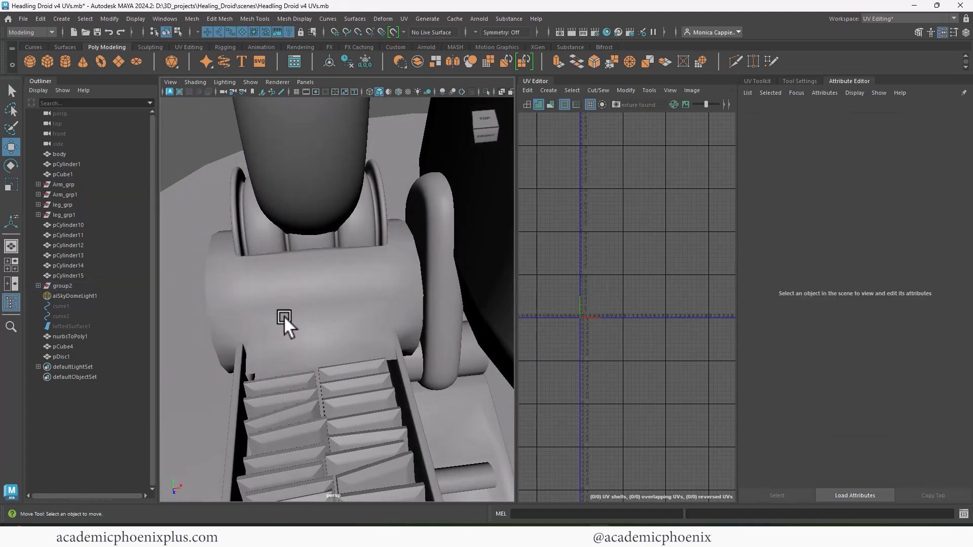
click(291, 292)
key(r)
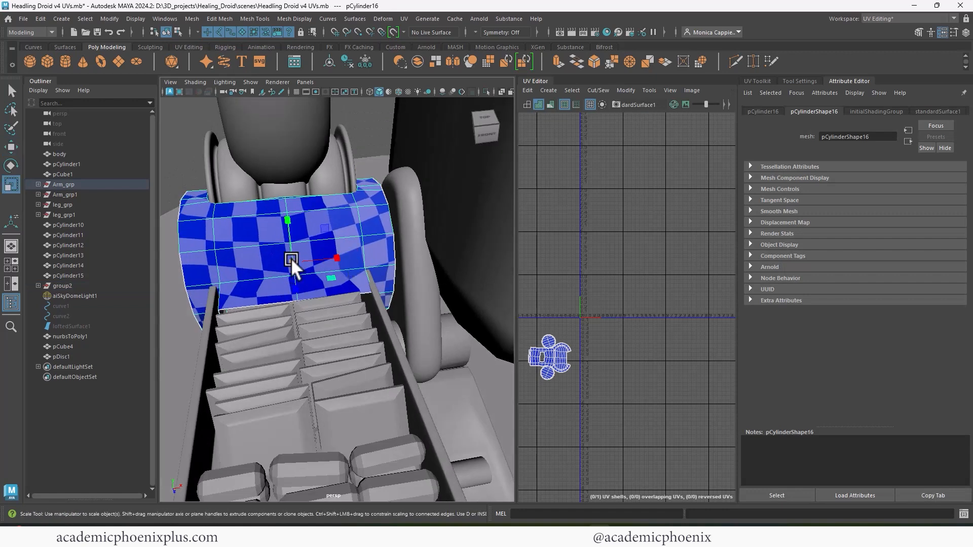
drag(291, 257, 300, 260)
Select the edge loops around the copied wrist cylinder on the drawer arm
alt+middle_drag(300, 260, 290, 229)
right_click(244, 245)
right_drag(330, 233, 329, 208)
double_click(258, 236)
alt+drag(243, 303, 275, 281)
shift+click(255, 266)
alt+drag(322, 250, 332, 231)
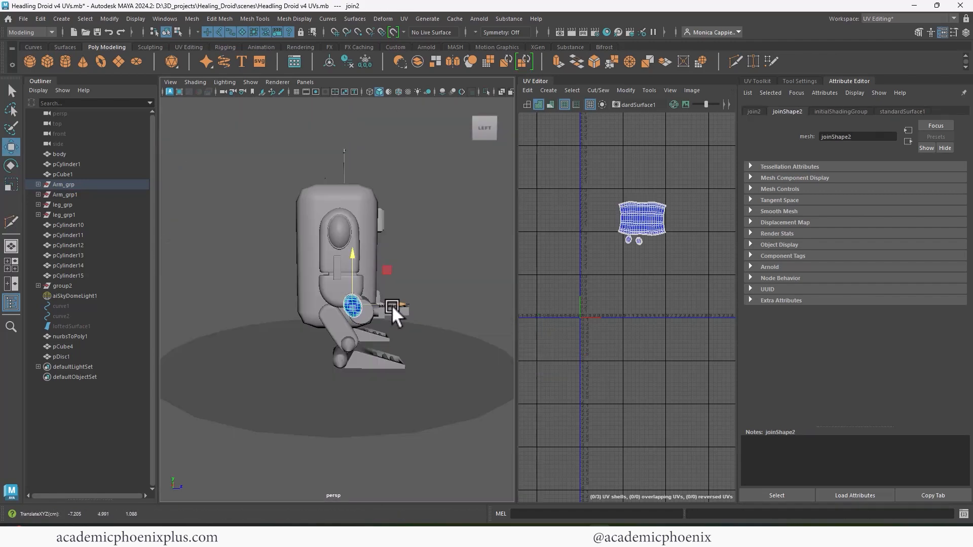
Apply a planar UV projection to the front divider beside the capsules in the drawer and return it to object selection
alt+drag(391, 305, 336, 279)
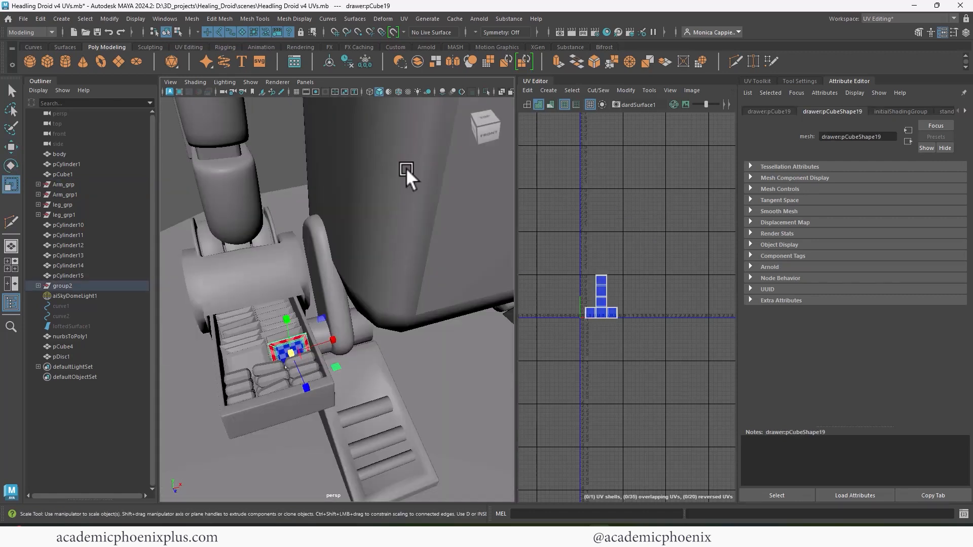
click(404, 18)
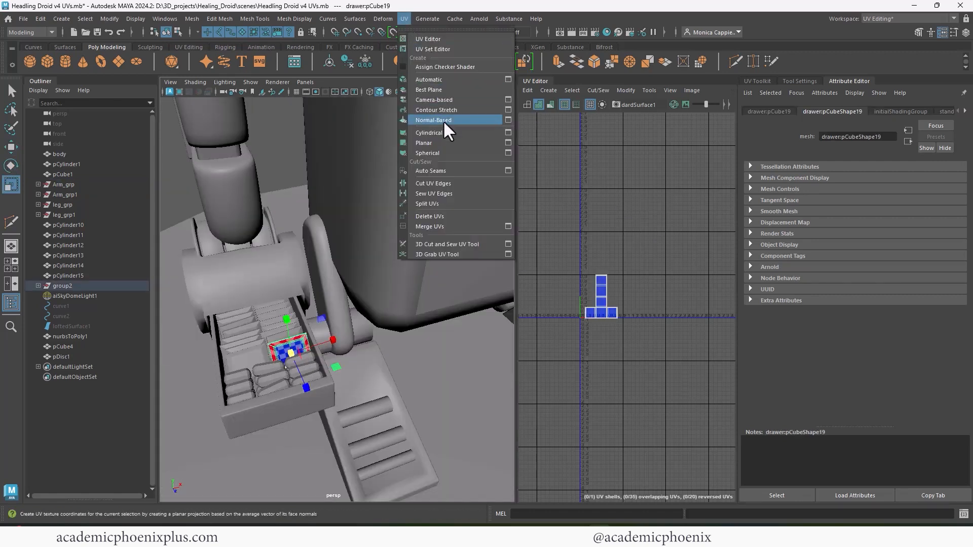
click(509, 143)
click(409, 325)
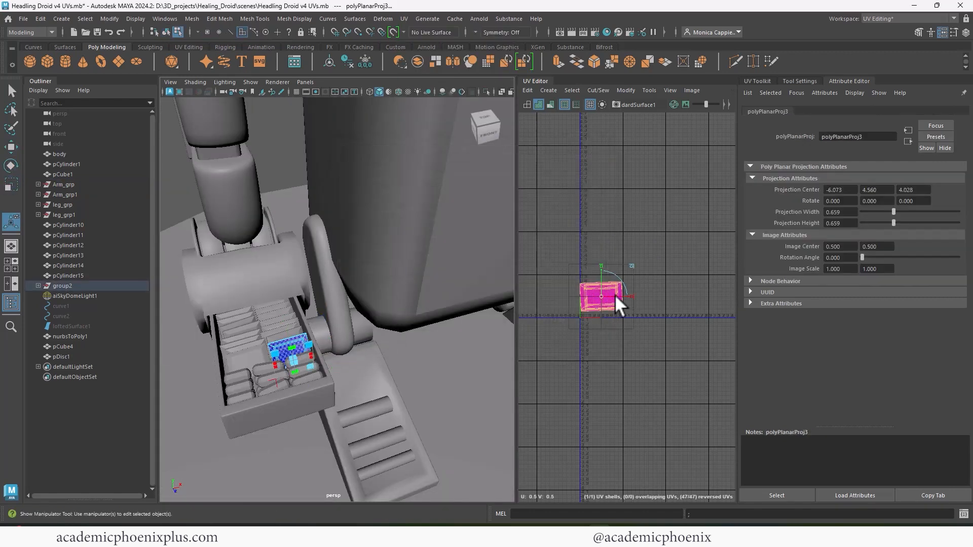
alt+right_drag(284, 364, 469, 298)
alt+drag(370, 244, 391, 267)
right_drag(390, 266, 425, 248)
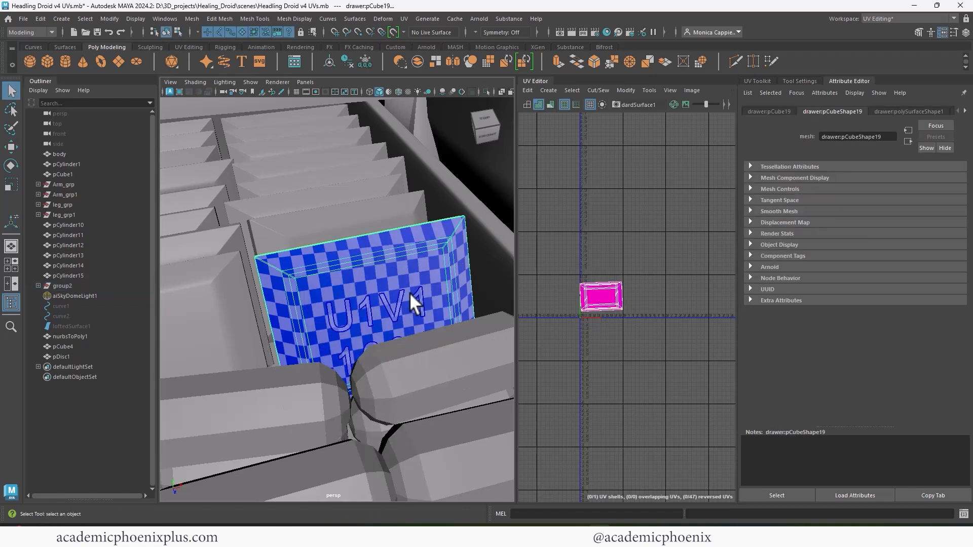
Transfer the projected divider's UVs to the divider directly behind it
mouse_move(392, 289)
alt+mouse_down()
mouse_move(413, 304)
mouse_move(394, 307)
alt+mouse_up()
shift+click(386, 287)
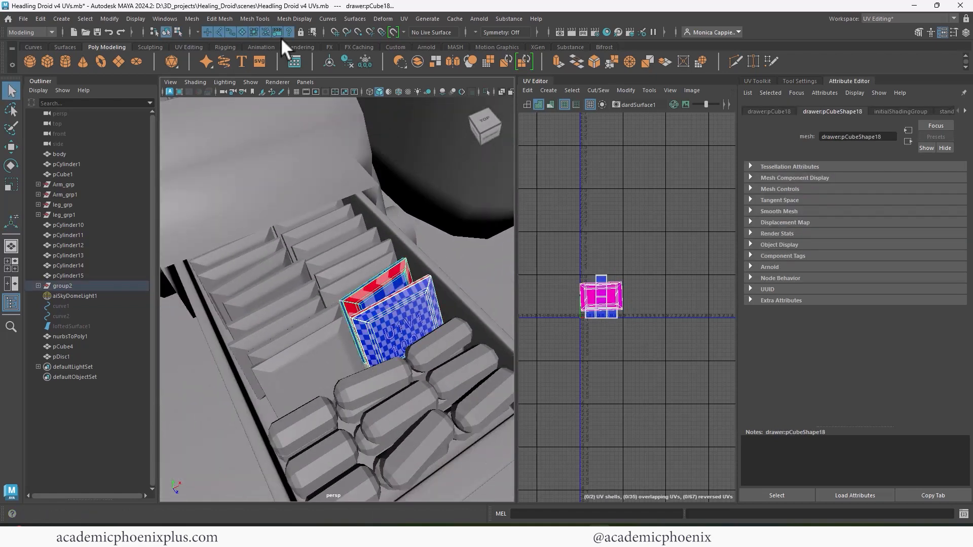
click(192, 19)
click(226, 214)
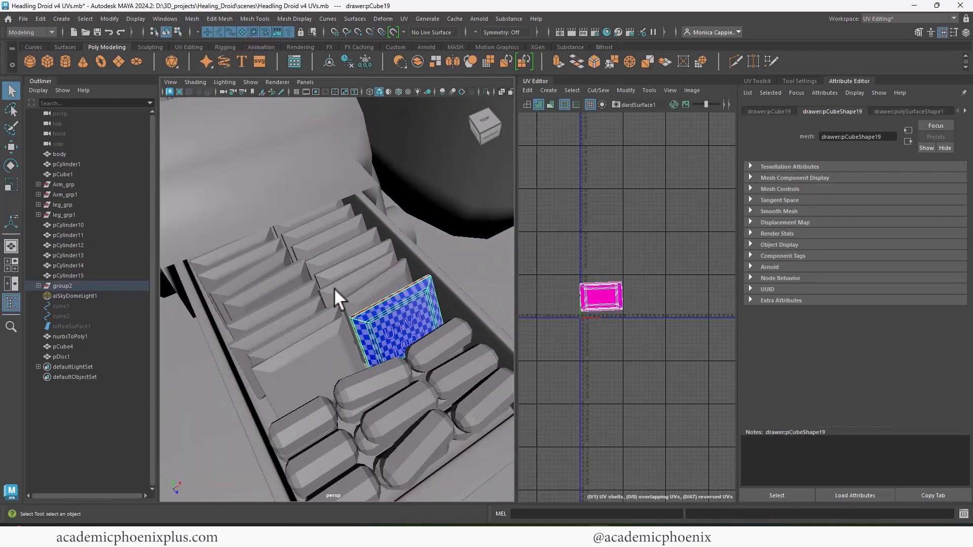
Transfer the projected divider's UVs to the two rearmost dividers in the same column
shift+click(319, 240)
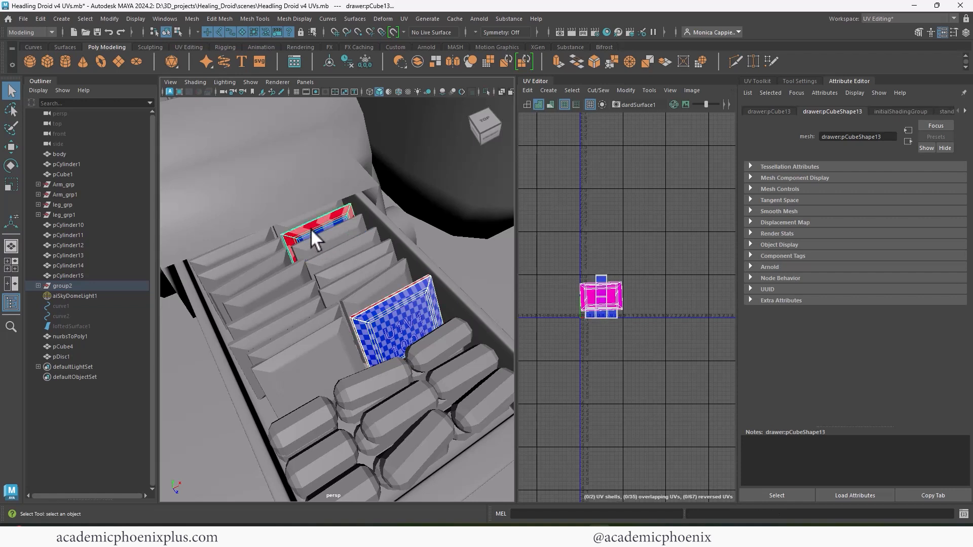
key(g)
shift+click(292, 233)
shift+click(293, 224)
key(g)
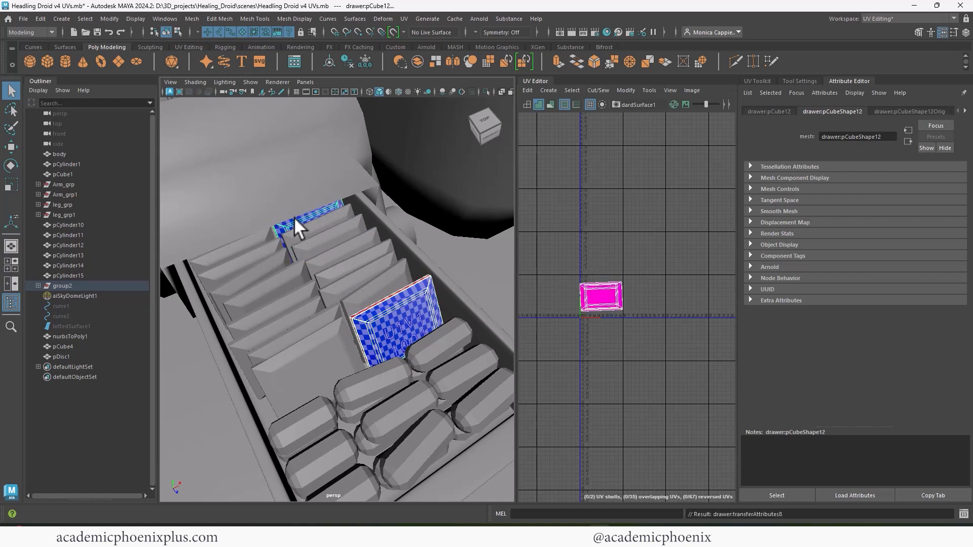
Transfer the projected divider's UVs to the dividers in the adjacent column, from the front one to the rearmost
click(329, 359)
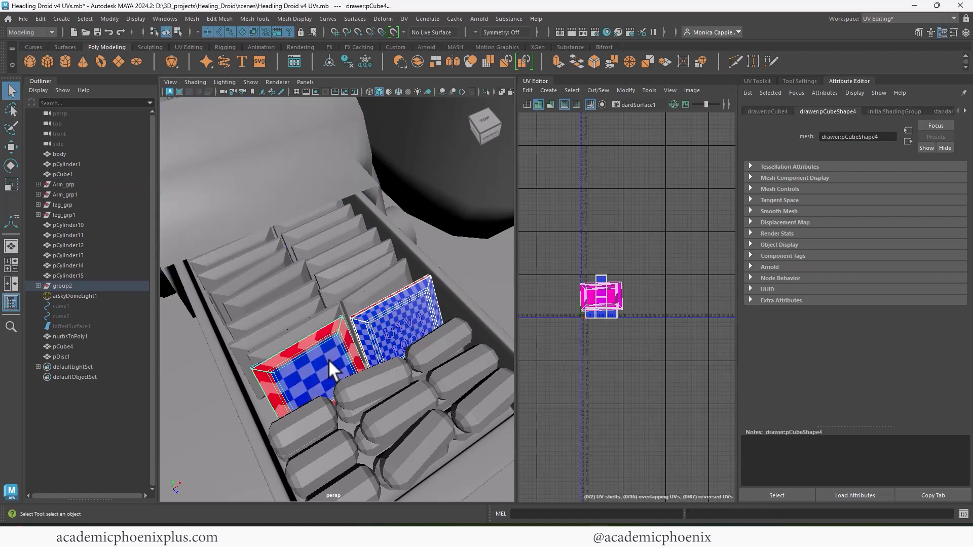
click(269, 319)
click(263, 301)
click(251, 286)
click(237, 270)
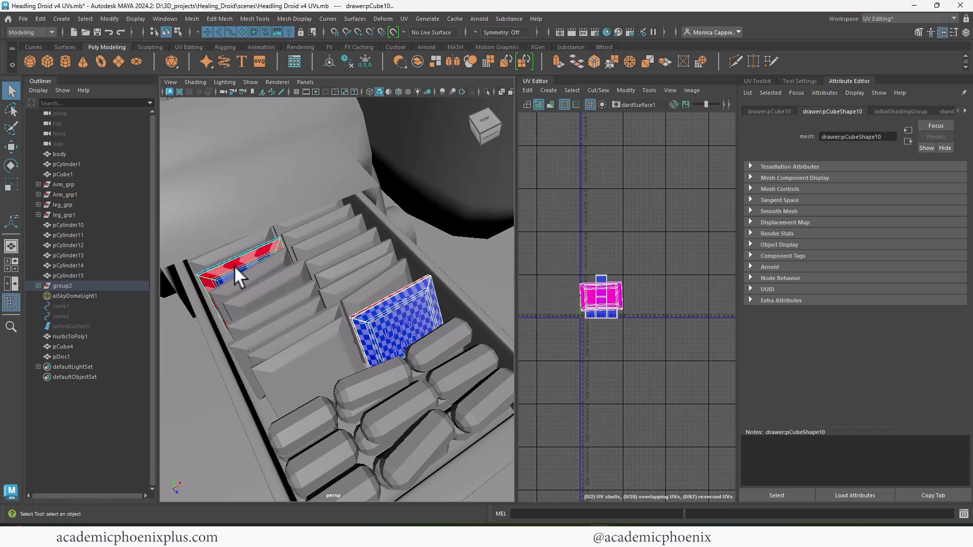
key(g)
shift+click(240, 259)
shift+click(221, 250)
key(g)
Unfold the UVs of the drawer capsule closest to the front divider
mouse_move(340, 309)
alt+mouse_down()
mouse_move(358, 272)
mouse_move(342, 304)
alt+mouse_up()
click(266, 340)
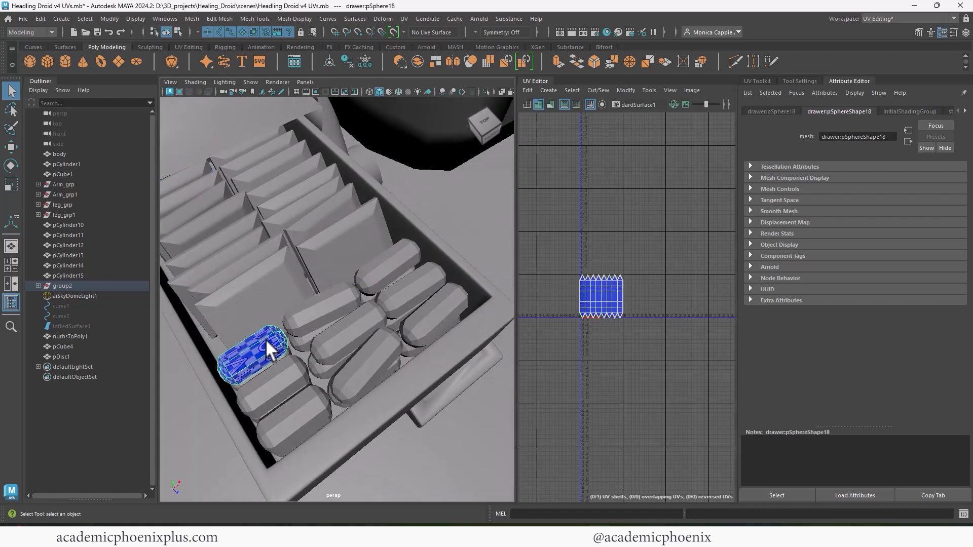
right_drag(601, 306, 557, 302)
scroll(345, 315, up, 3)
right_drag(334, 299, 375, 285)
key(g)
Repeat the unfold on the other capsules in the drawer
click(439, 298)
key(g)
click(382, 387)
key(g)
click(265, 427)
key(g)
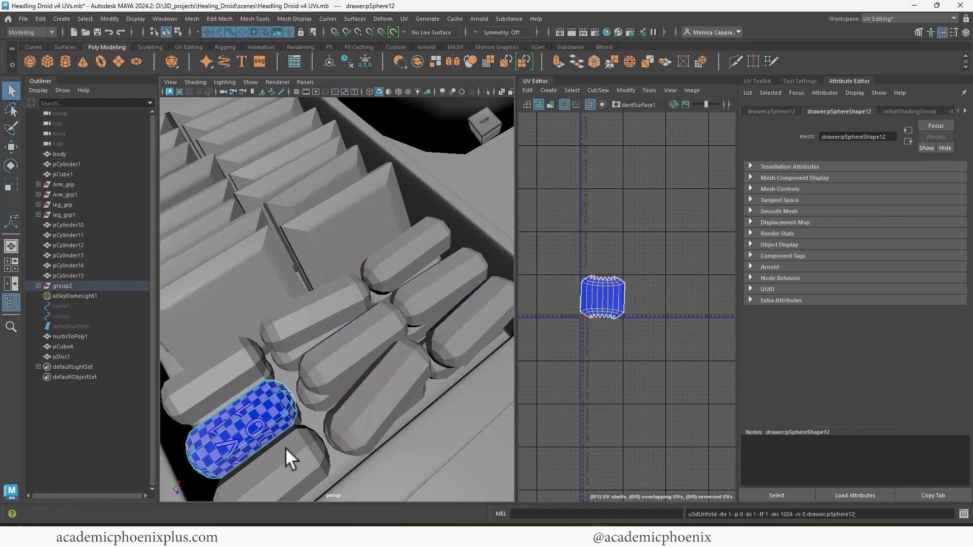
click(285, 447)
key(g)
Select all of the droid's parts together, leaving out the ground disc
scroll(485, 328, down, 5)
click(448, 294)
scroll(383, 308, down, 3)
alt+drag(376, 395, 356, 291)
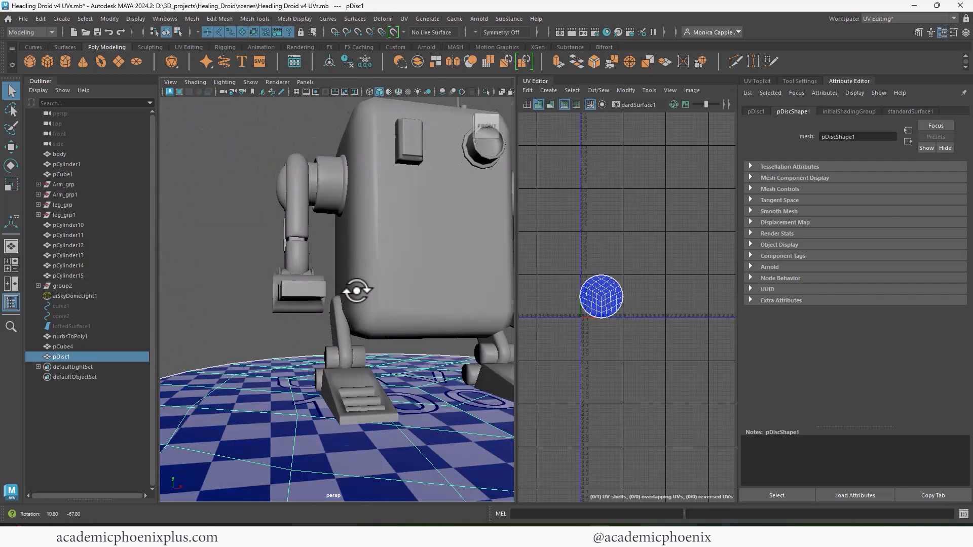
scroll(373, 325, down, 4)
drag(287, 128, 480, 362)
alt+middle_drag(660, 357, 652, 279)
alt+right_drag(627, 285, 679, 285)
alt+middle_drag(659, 285, 760, 288)
alt+right_drag(654, 277, 695, 273)
alt+middle_drag(659, 273, 761, 303)
alt+right_drag(674, 301, 410, 301)
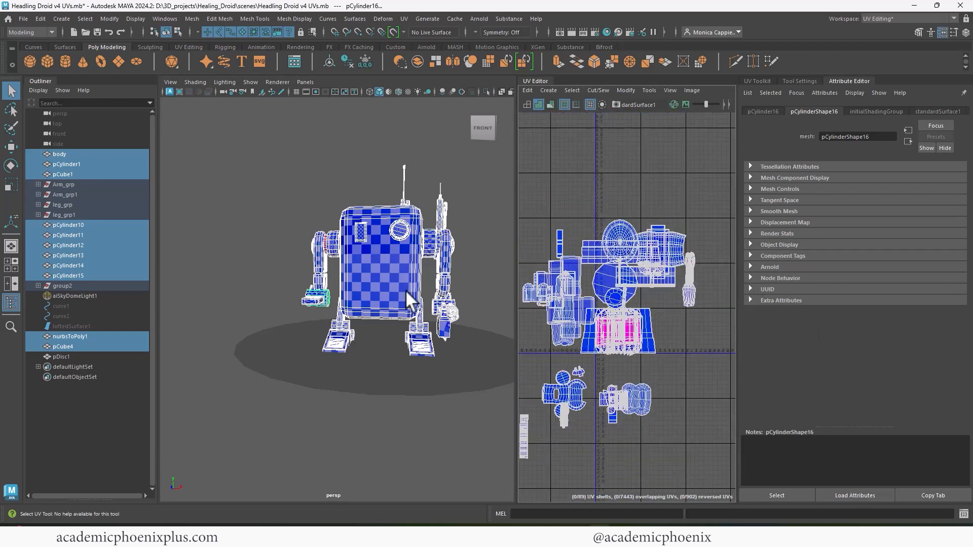
Delete the construction history of the selected droid parts and save the scene
click(344, 61)
click(339, 132)
key(ctrl+s)
alt+middle_drag(341, 174, 276, 194)
key(ctrl+s)
alt+drag(274, 192, 413, 398)
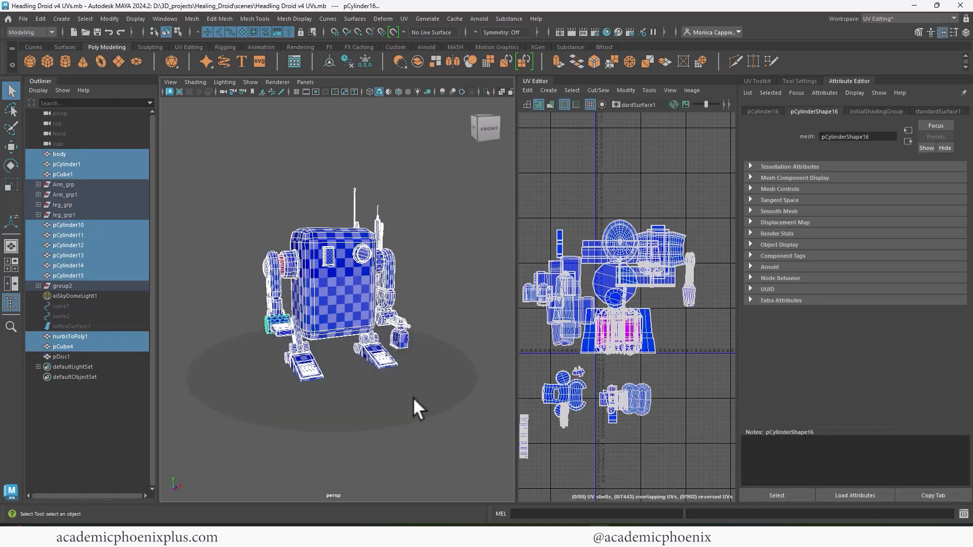
Sample the selected parts' texel density and apply 507.4769 px/unit to all of them at a 2048 map size
click(932, 30)
click(836, 287)
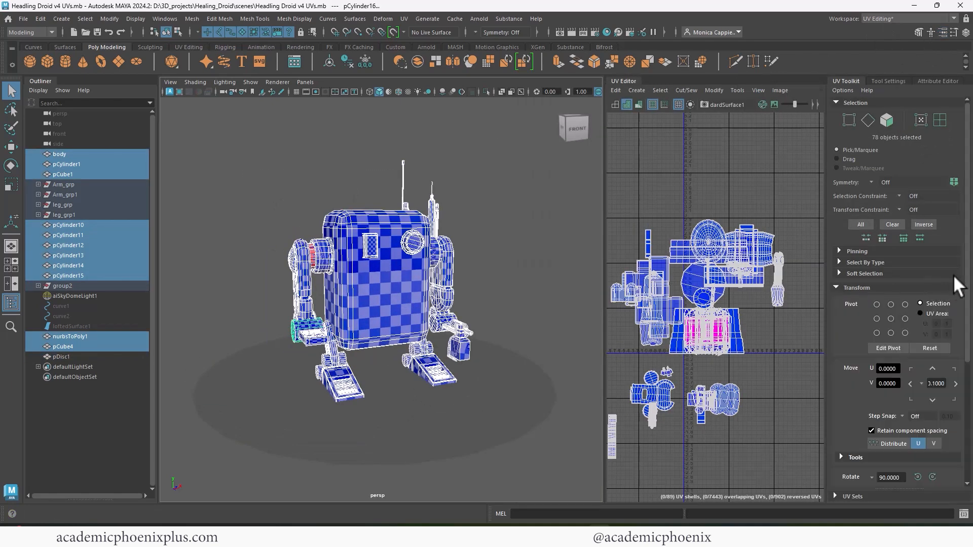
scroll(952, 275, down, 3)
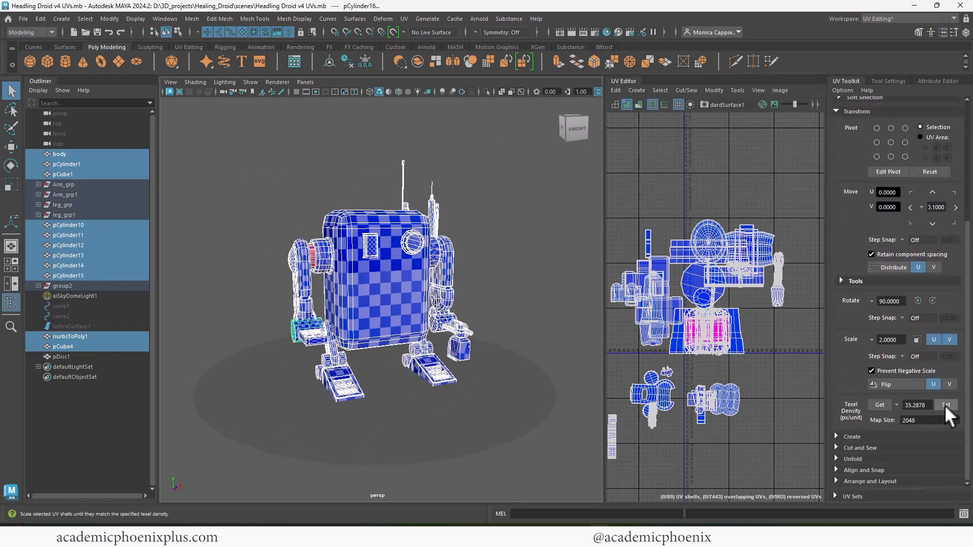
click(945, 405)
key(ctrl+z)
click(884, 405)
click(944, 406)
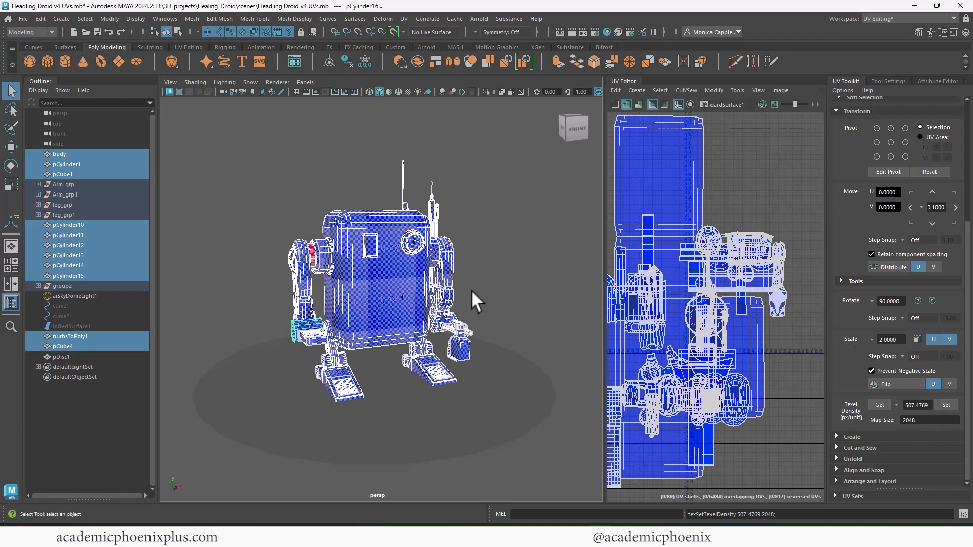
alt+drag(474, 299, 495, 287)
alt+right_drag(495, 287, 450, 303)
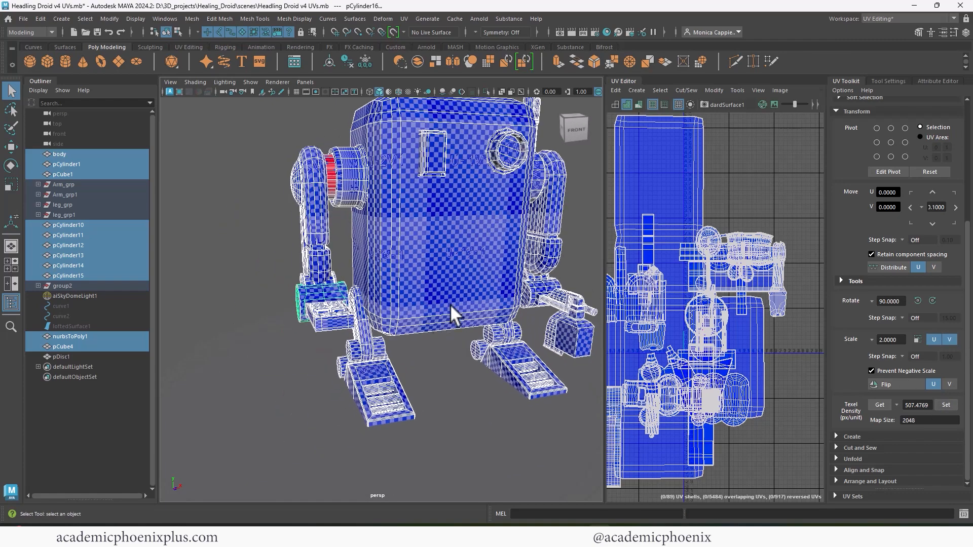
Isolate the drawer box and apply an automatic UV projection to it
click(333, 325)
alt+right_drag(339, 299, 365, 280)
alt+drag(253, 292, 520, 299)
click(486, 92)
right_drag(457, 234, 457, 271)
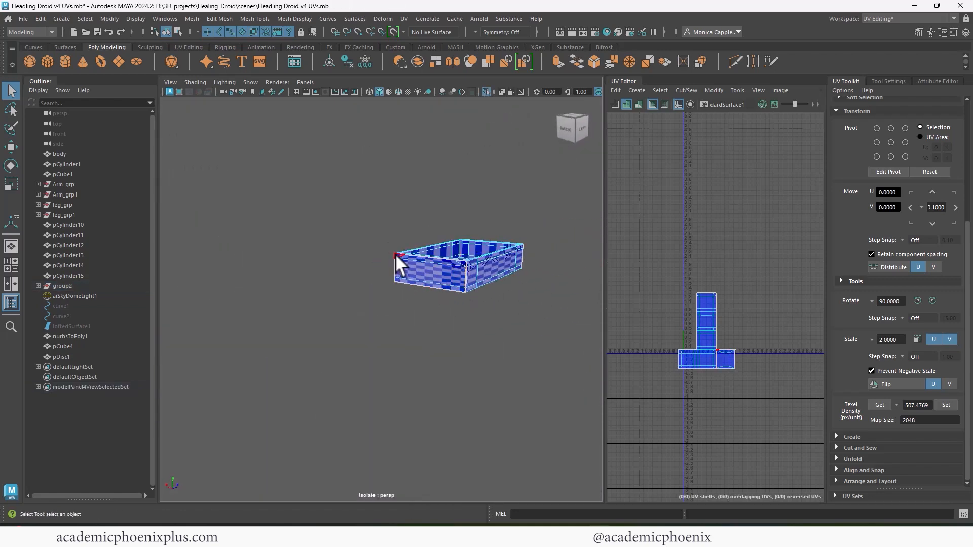
mouse_move(473, 298)
alt+mouse_down()
mouse_move(486, 281)
mouse_move(496, 297)
mouse_move(456, 299)
alt+mouse_up()
scroll(464, 305, up, 6)
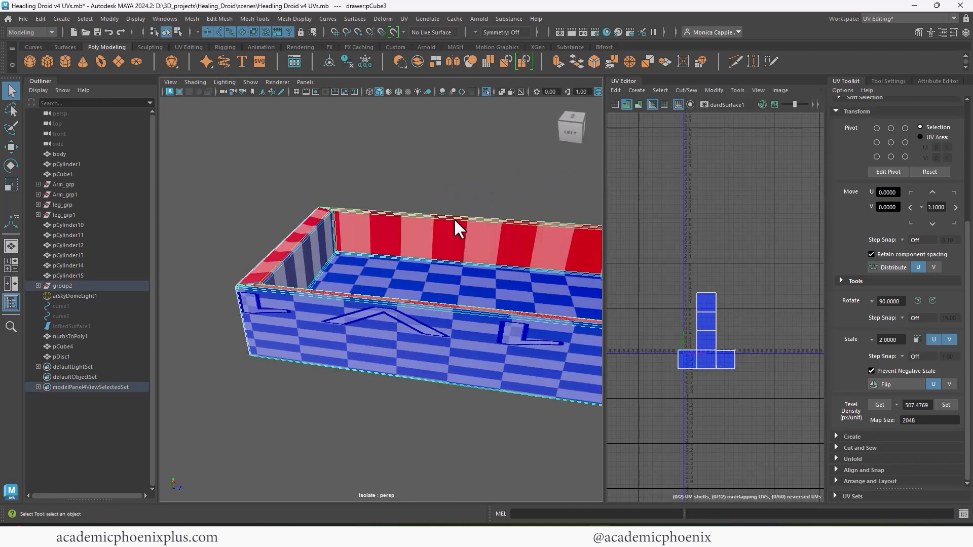
click(405, 18)
click(434, 77)
Move and sew the drawer's UV shells together along the first outer corner edges
scroll(414, 256, up, 5)
alt+right_drag(812, 360, 791, 283)
right_drag(723, 253, 720, 223)
alt+right_drag(512, 294, 427, 309)
alt+drag(426, 309, 347, 279)
click(347, 280)
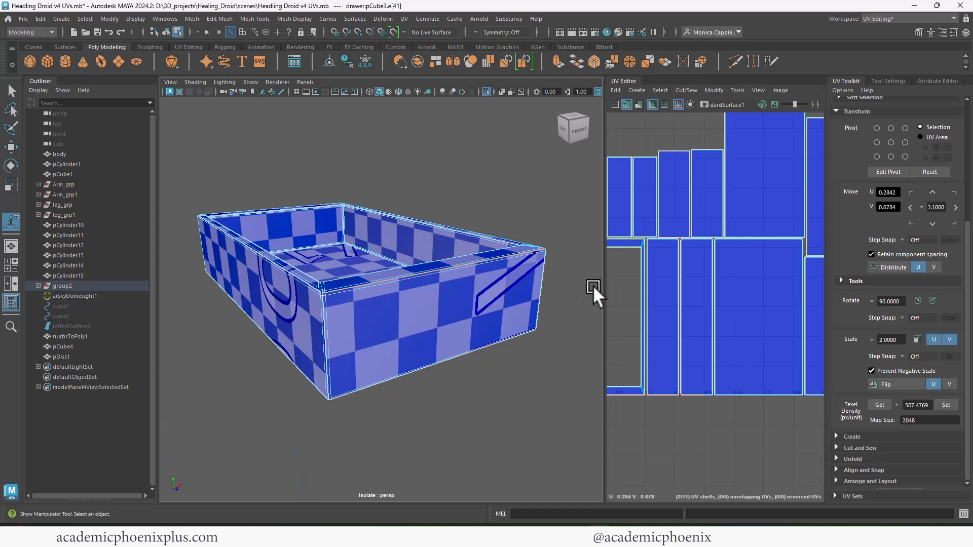
shift+right_drag(693, 277, 711, 262)
click(323, 337)
key(g)
Repeat the move and sew on the drawer's remaining vertical outer corner edges
alt+drag(421, 337, 369, 324)
click(302, 330)
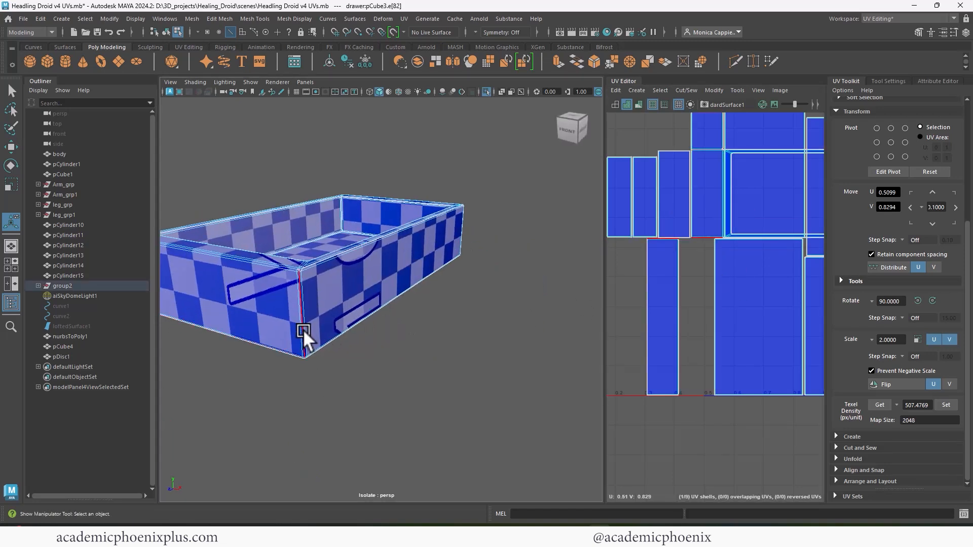
key(g)
alt+right_drag(304, 330, 404, 314)
alt+drag(404, 313, 444, 310)
click(399, 294)
key(g)
alt+right_drag(399, 294, 355, 299)
alt+drag(355, 299, 478, 315)
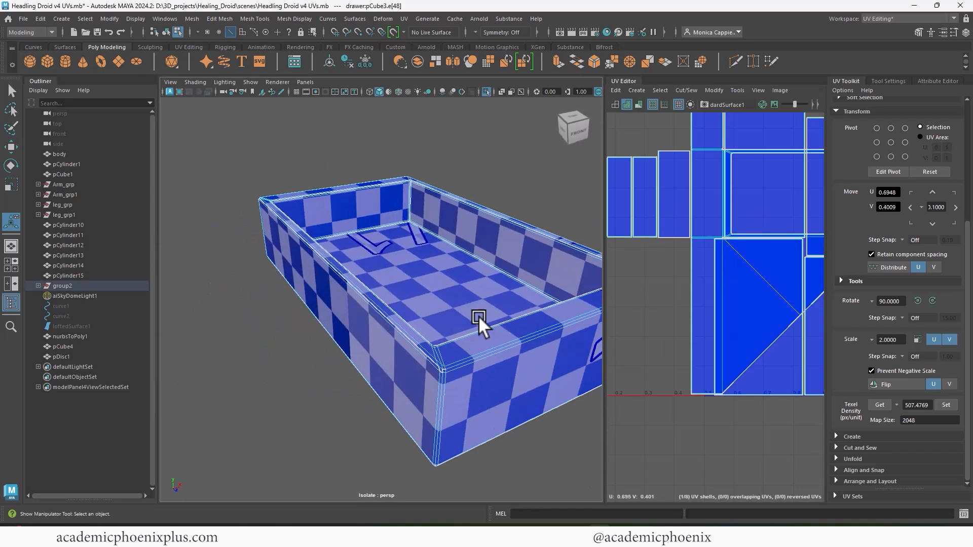
Exit isolation, select all droid parts except the ground disc, and apply a texel density of 504.1254 px/unit
right_drag(478, 316, 507, 284)
key(ctrl+1)
alt+right_drag(385, 244, 243, 198)
alt+drag(284, 208, 361, 235)
drag(307, 159, 487, 407)
ctrl+click(487, 407)
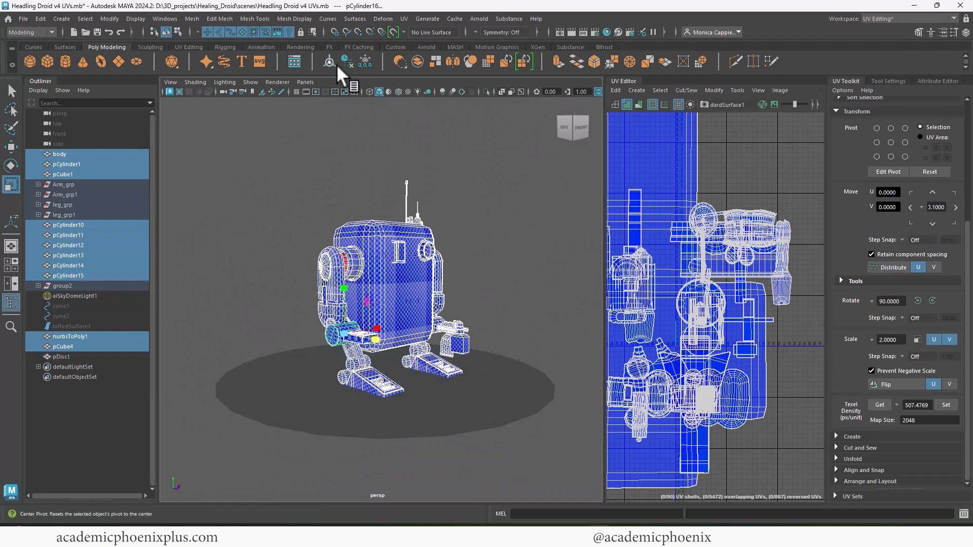
click(880, 405)
click(946, 405)
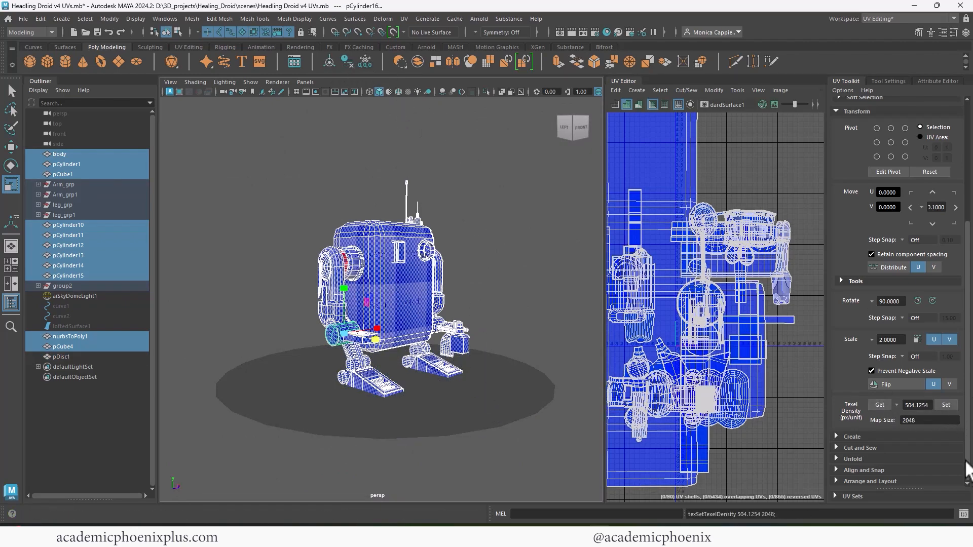
Try to transfer the opposite arm connector's UVs to the connector with reversed UVs, then undo the attempt
alt+right_drag(456, 365, 644, 352)
alt+drag(531, 336, 464, 376)
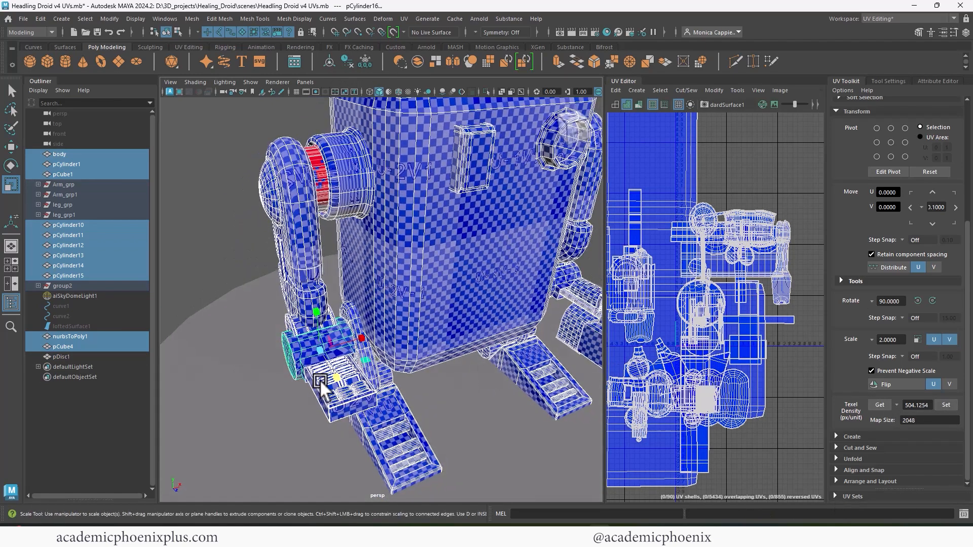
drag(287, 303, 294, 242)
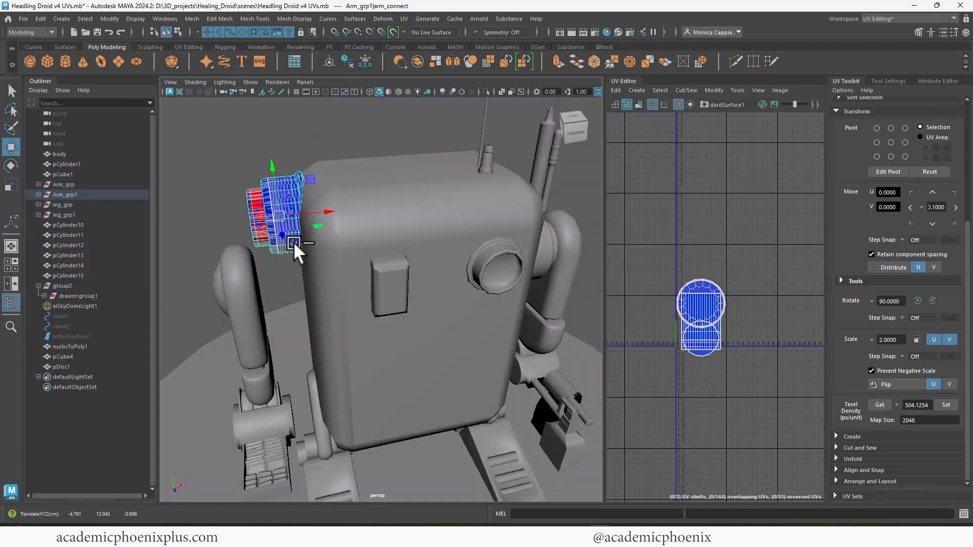
key(ctrl+z)
key(ctrl+z)
key(ctrl+z)
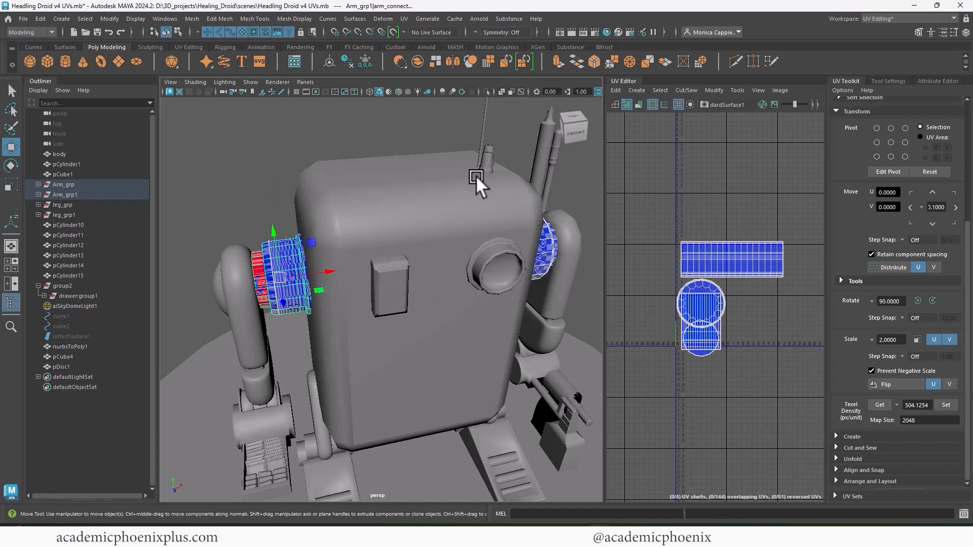
click(192, 19)
click(232, 196)
key(ctrl+z)
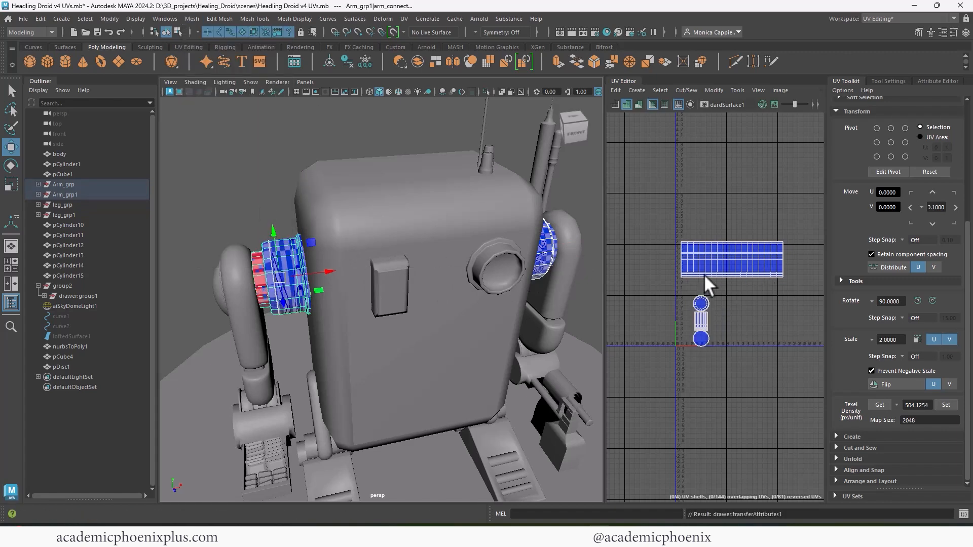
Replace the reversed arm connector with a duplicate of the opposite one at Rotate Y 180 and Translate X -10.101, then freeze its transformations
click(296, 302)
key(Delete)
click(545, 269)
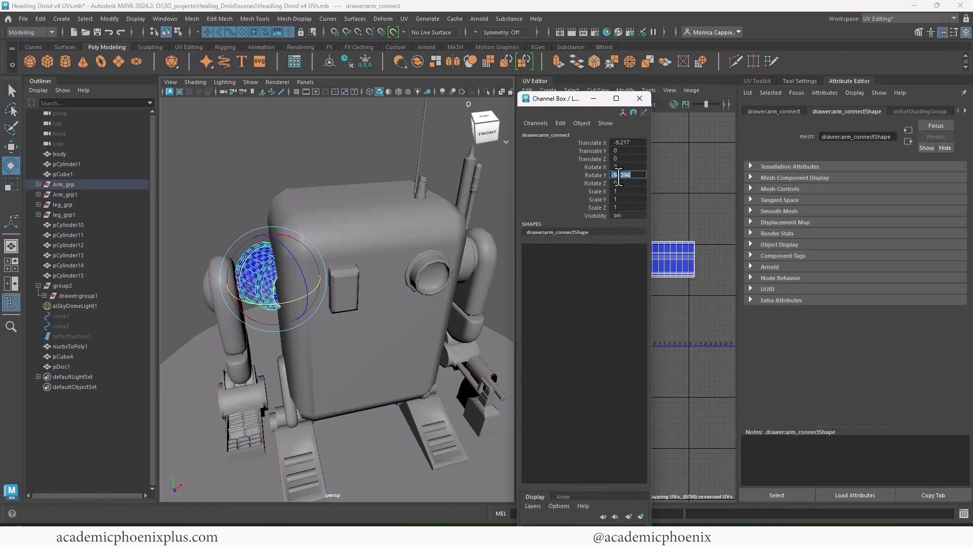
drag(320, 276, 302, 276)
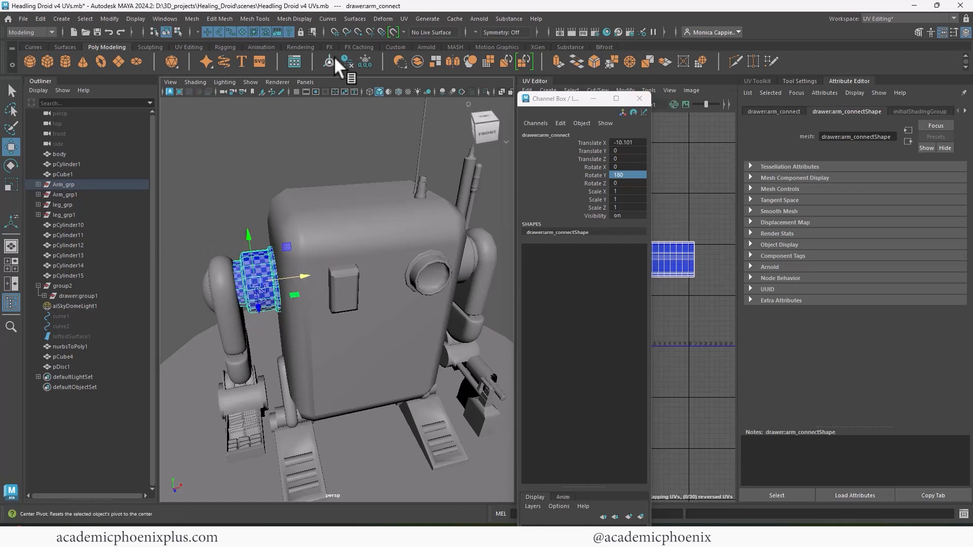
click(365, 62)
click(640, 98)
Select the body, arms, legs and remaining droid parts for UV layout and save the scene
alt+right_drag(443, 226, 347, 297)
alt+drag(346, 297, 337, 259)
drag(247, 169, 426, 337)
click(65, 154)
shift+click(72, 276)
ctrl+click(69, 347)
ctrl+click(64, 357)
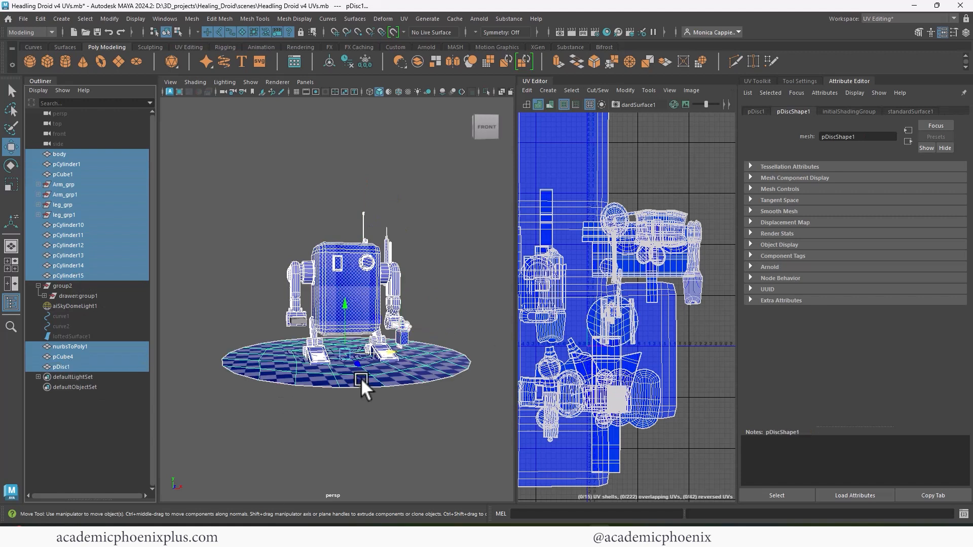
key(ctrl+s)
Save the scene as Headling Droid v5 UVs, set all droid UVs to 247.5285 px/unit and lay out the shells together
click(757, 82)
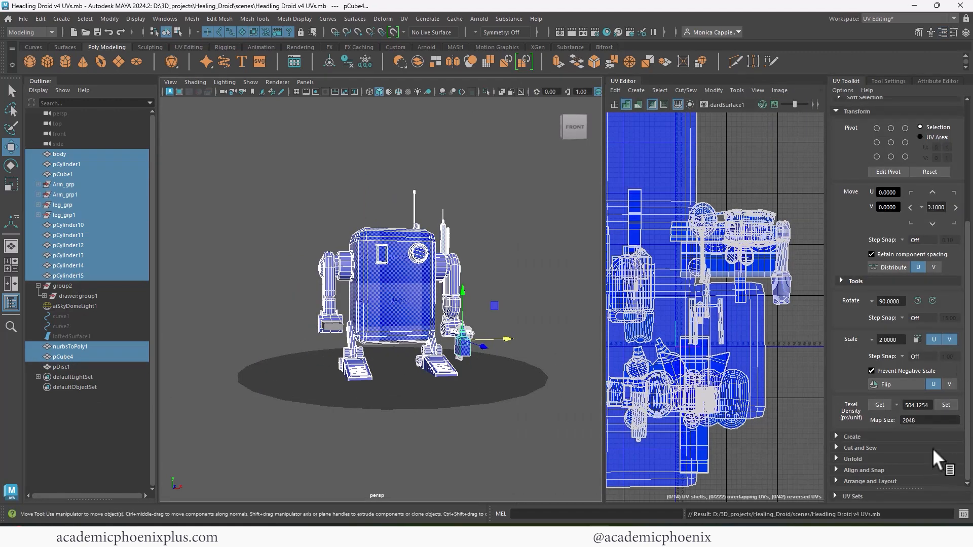
click(869, 481)
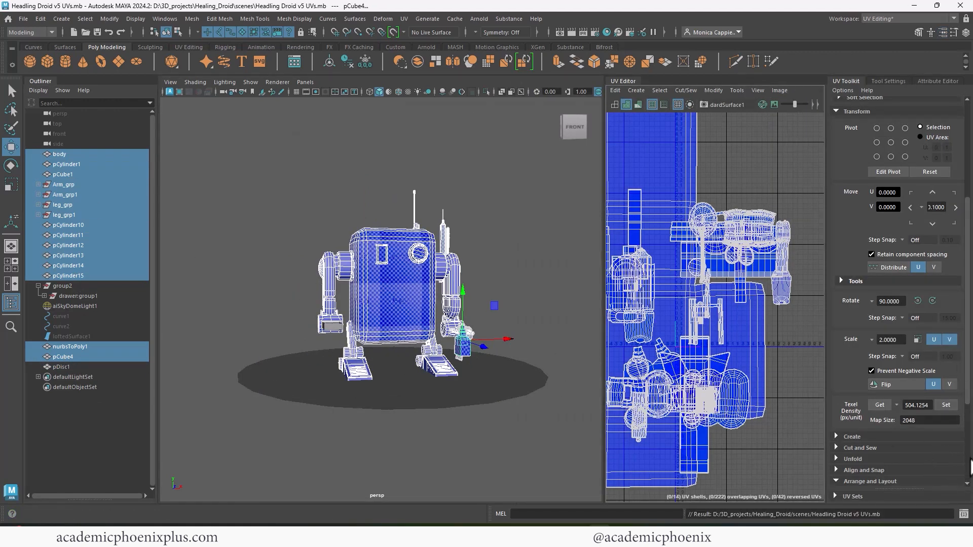
click(967, 463)
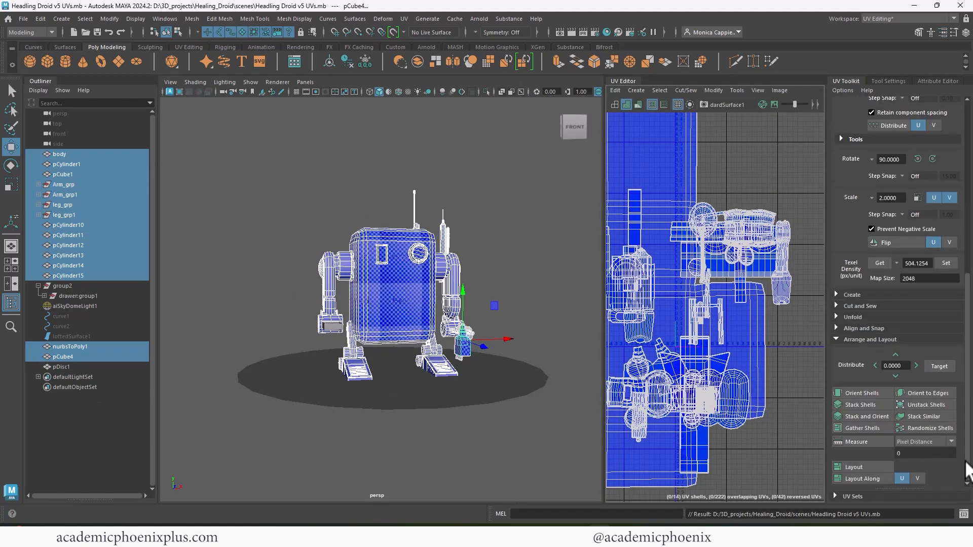
click(902, 478)
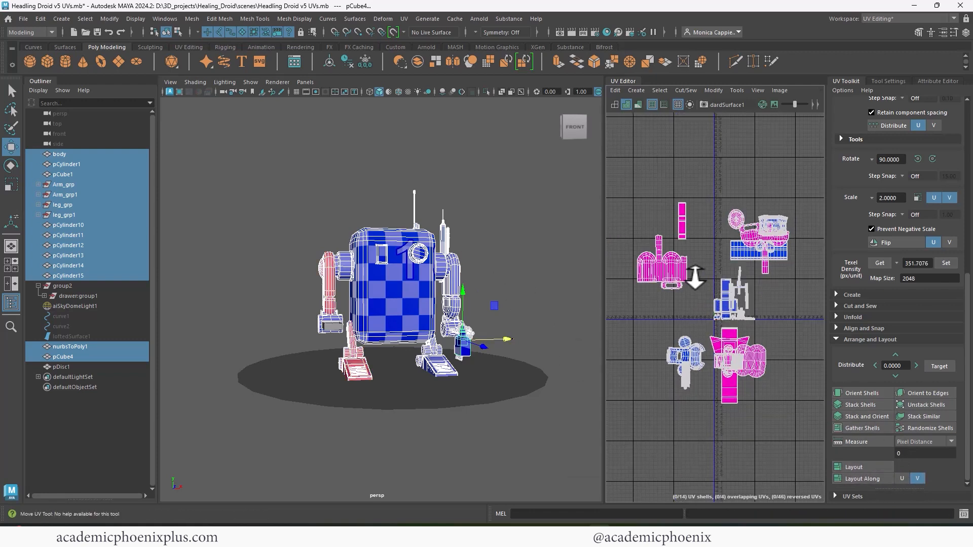
right_drag(756, 251, 790, 251)
drag(621, 157, 807, 438)
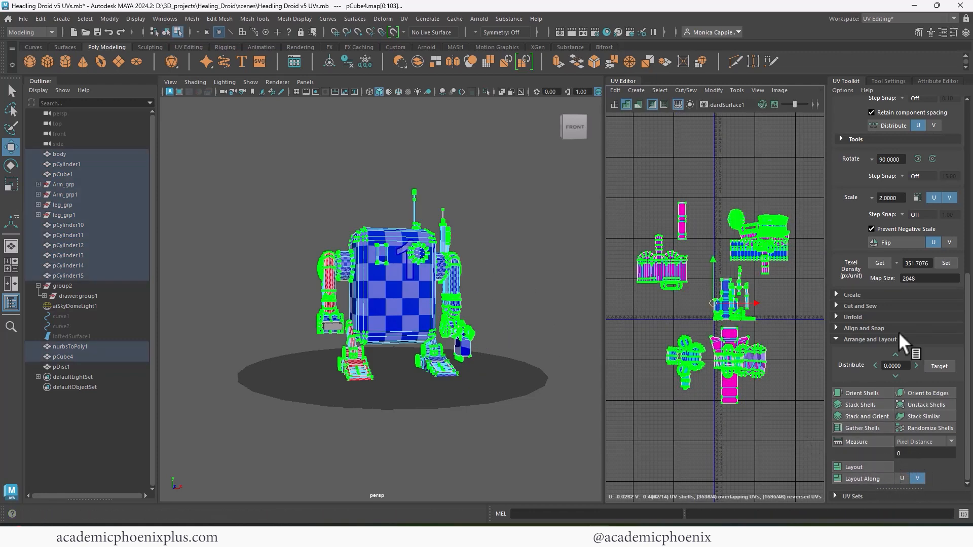
click(881, 264)
click(946, 263)
click(880, 467)
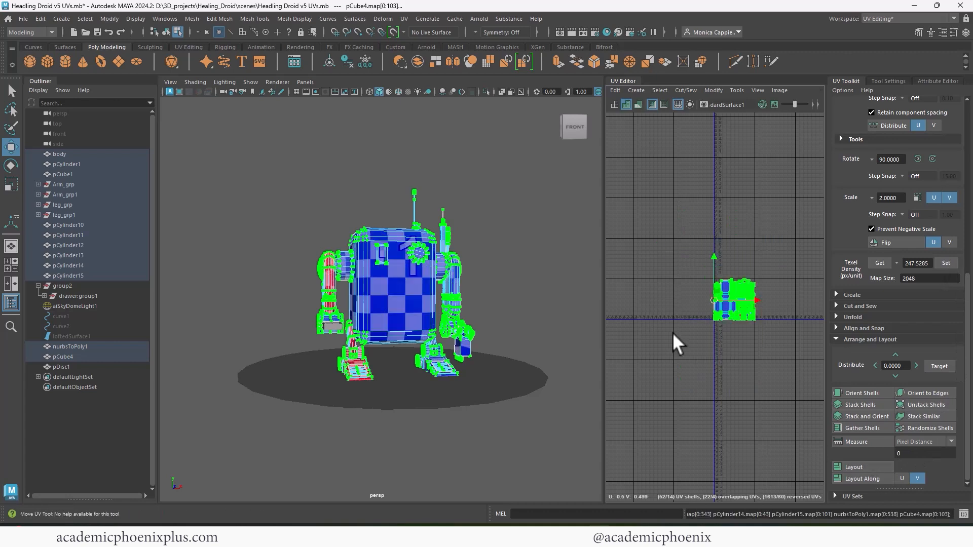
Flip the reversed elbow shell and the reversed narrow strip in the UV layout
key(f)
click(745, 453)
alt+right_drag(745, 446, 853, 332)
alt+middle_drag(852, 332, 700, 317)
right_drag(668, 319, 662, 378)
click(672, 322)
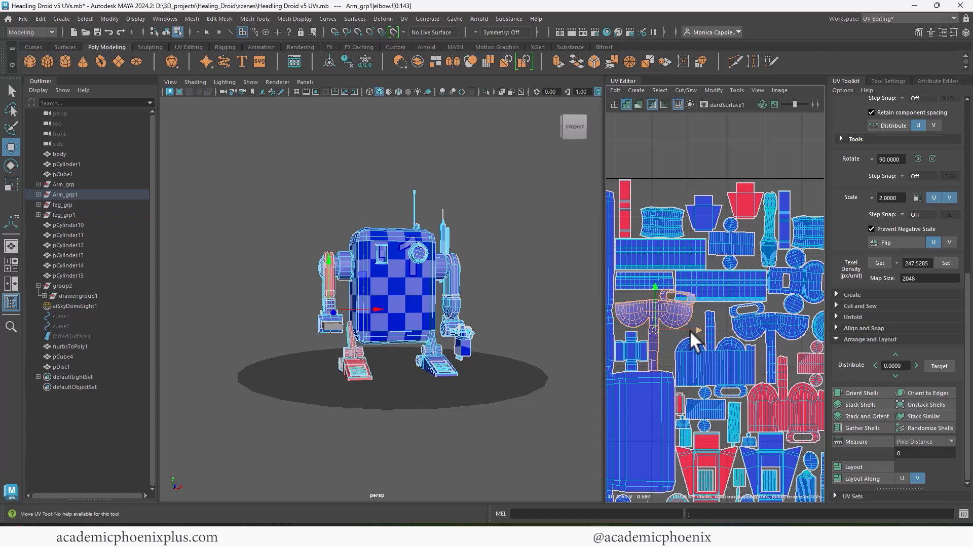
click(625, 219)
key(g)
Flip the reversed leg and foot UV shells and the small reversed strip beside them
click(746, 205)
click(786, 395)
key(g)
click(805, 369)
alt+middle_drag(756, 416, 754, 309)
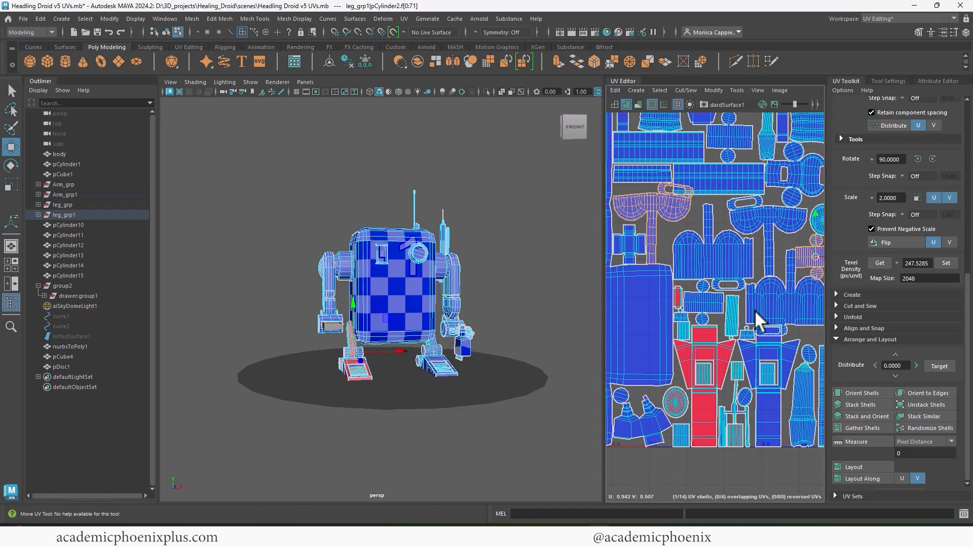
click(726, 350)
key(g)
click(678, 299)
key(g)
Flip the reversed oval orb shell and check the other shells for reversed UVs
scroll(760, 350, down, 3)
click(702, 391)
key(g)
scroll(710, 363, down, 3)
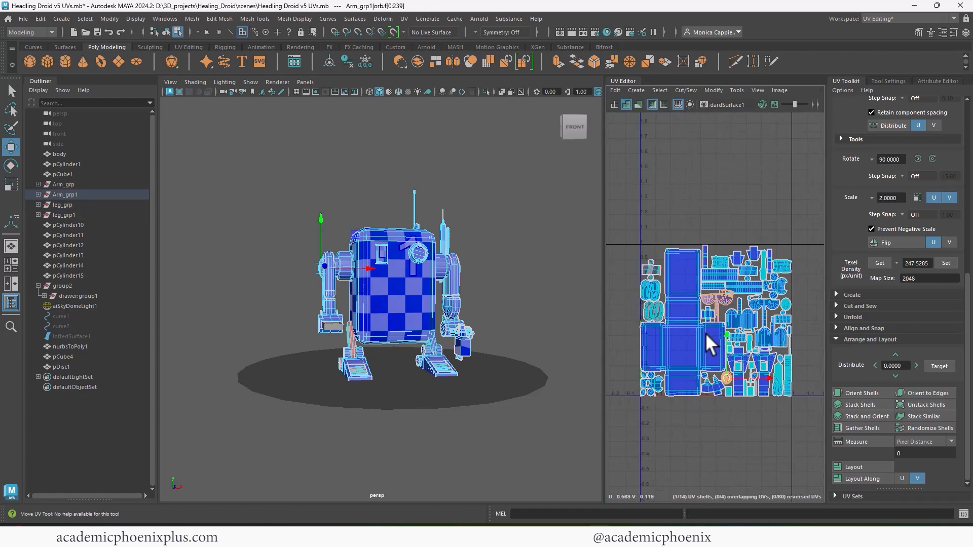
scroll(653, 275, up, 5)
click(659, 267)
click(719, 400)
scroll(710, 382, down, 5)
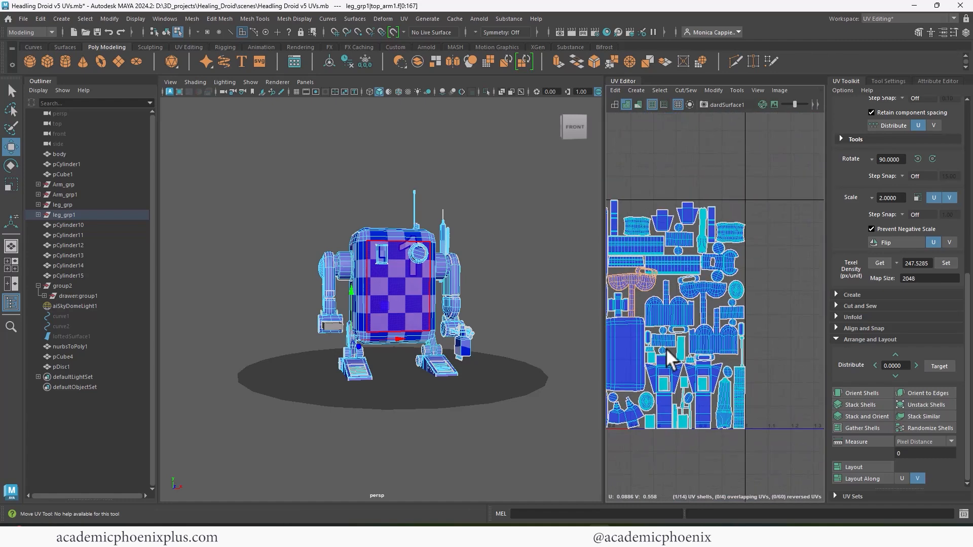
Select all UVs of the droid, apply a texel density of 61.3154 px/unit and lay out the shells again
right_drag(701, 345, 752, 355)
scroll(751, 357, down, 2)
drag(629, 249, 817, 427)
click(880, 263)
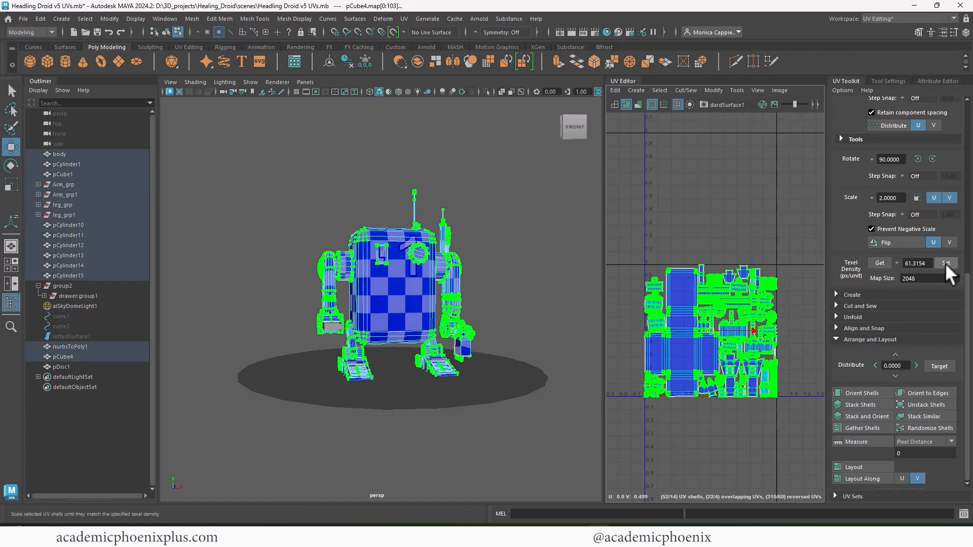
click(945, 263)
click(860, 475)
scroll(700, 278, up, 3)
scroll(511, 326, up, 3)
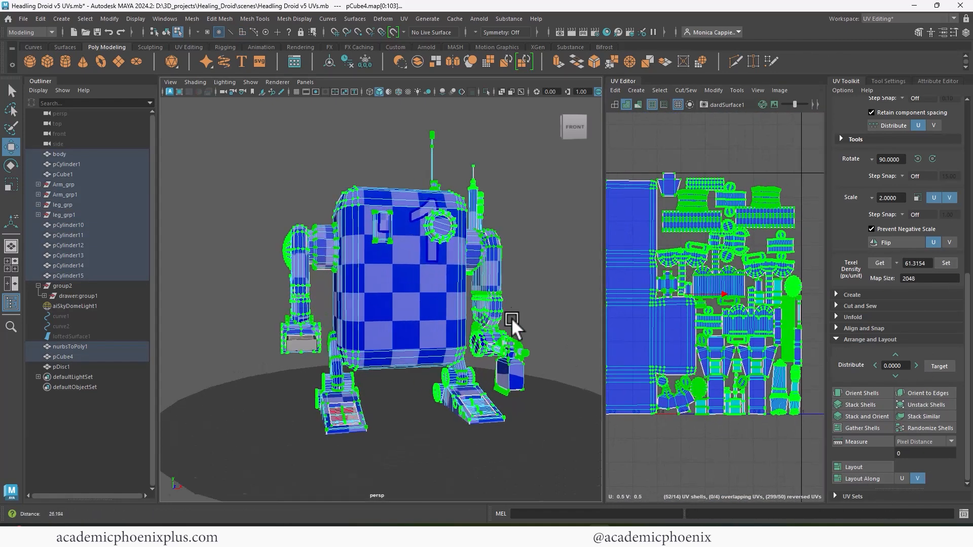
Select all UV shells of the hand drawer outside the 0–1 tile and apply a texel density of 61.3154 px/unit
scroll(453, 361, up, 2)
alt+middle_drag(452, 361, 463, 336)
scroll(463, 336, up, 5)
right_drag(364, 400, 398, 373)
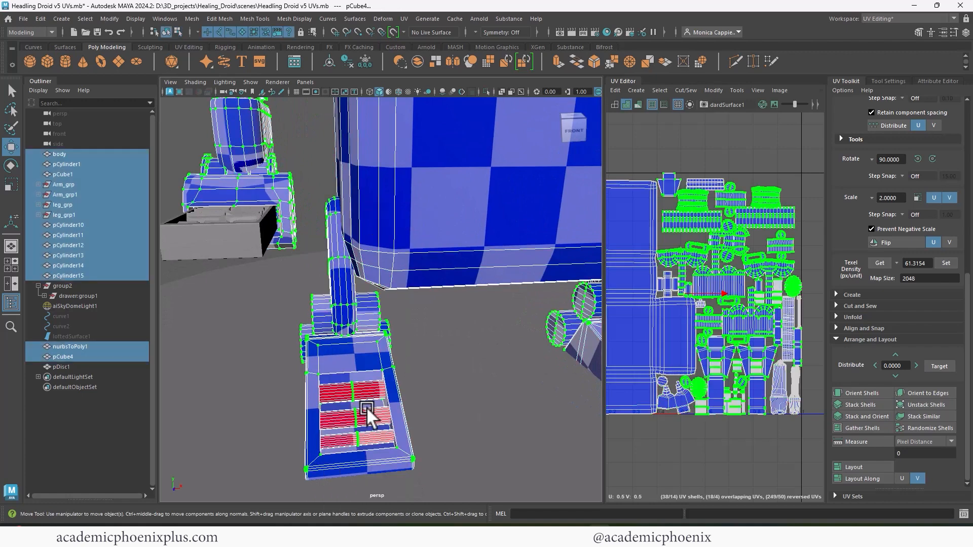
click(368, 398)
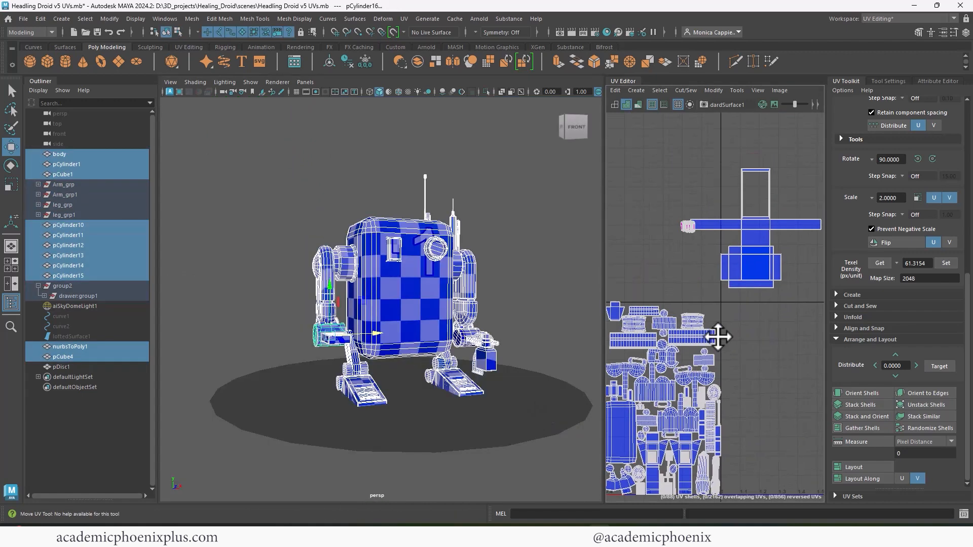
scroll(645, 269, up, 5)
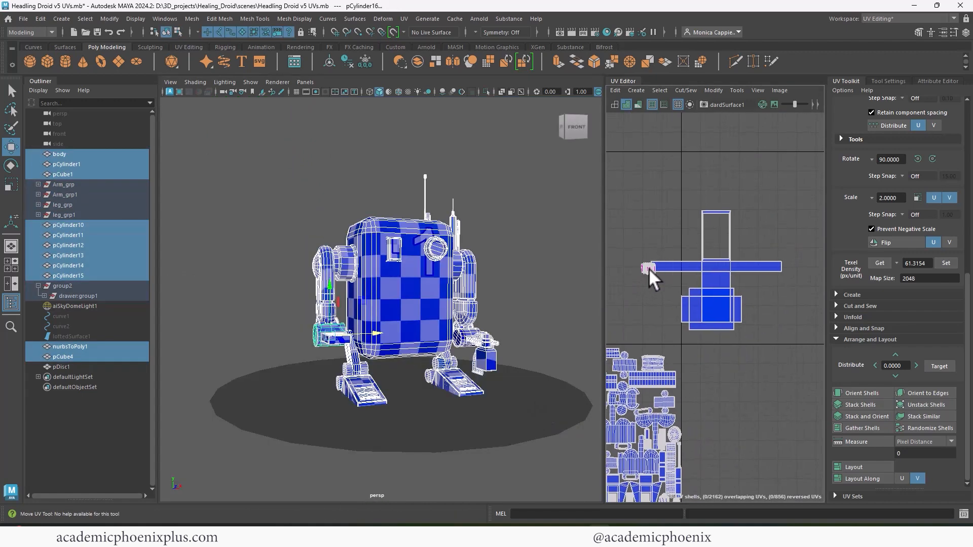
alt+right_drag(842, 380, 736, 352)
scroll(738, 354, down, 3)
drag(637, 214, 817, 398)
right_drag(750, 332, 788, 332)
drag(636, 190, 821, 399)
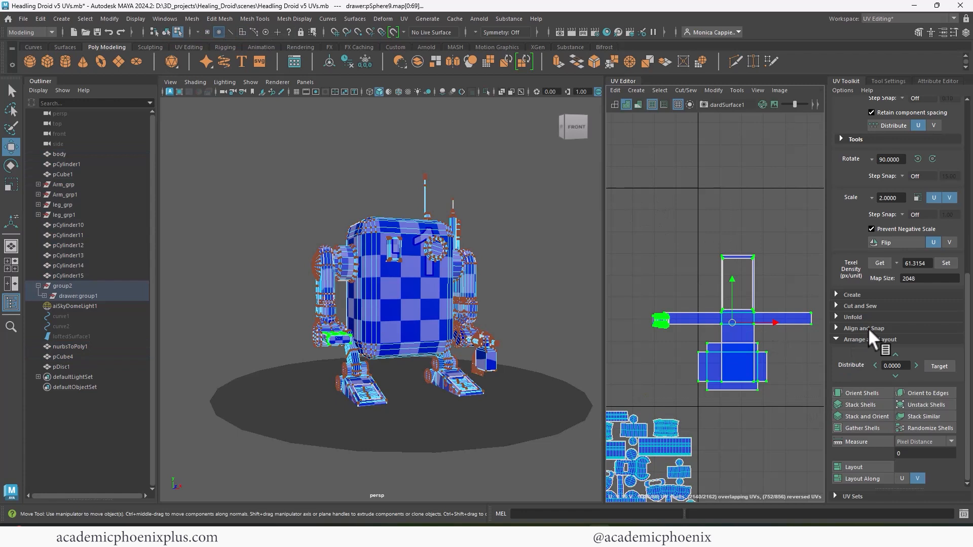
click(948, 263)
Move the small pill and swab shells and the drawer's box shell clear of the cross-shaped drawer shell
drag(646, 307, 724, 325)
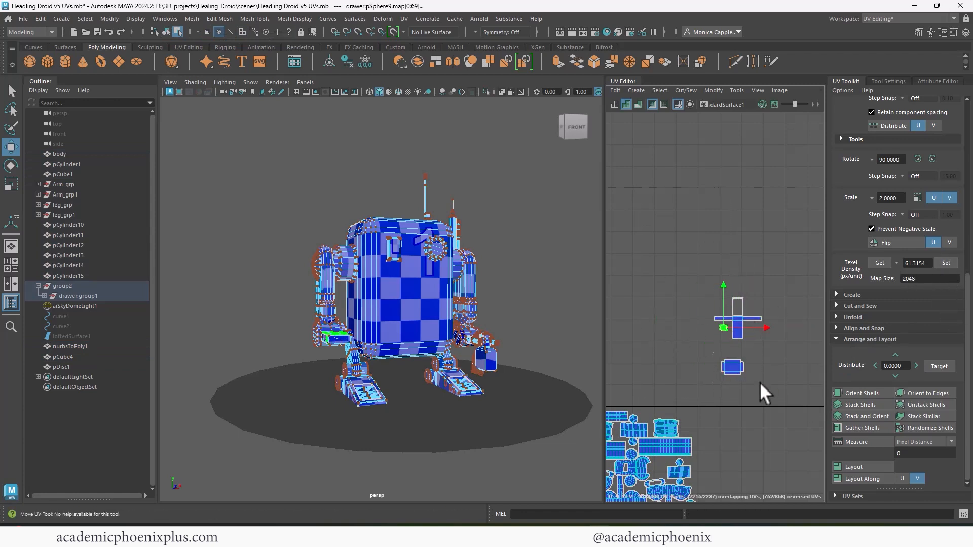
drag(759, 382, 758, 303)
scroll(724, 310, up, 6)
alt+middle_drag(634, 320, 734, 263)
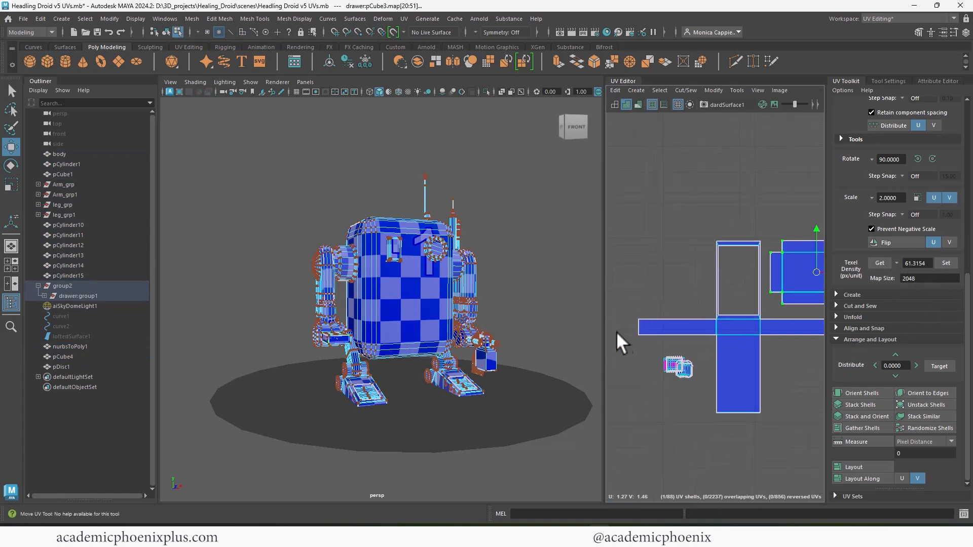
scroll(654, 339, up, 4)
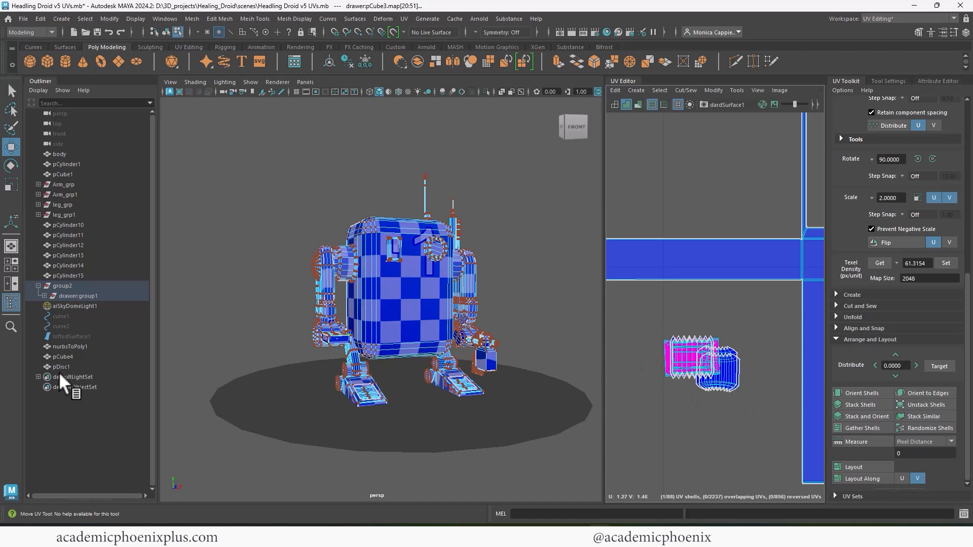
scroll(182, 354, up, 6)
Isolate the swab group inside the drawer group and move its UV shells away from the pill shells
click(44, 295)
scroll(146, 409, down, 3)
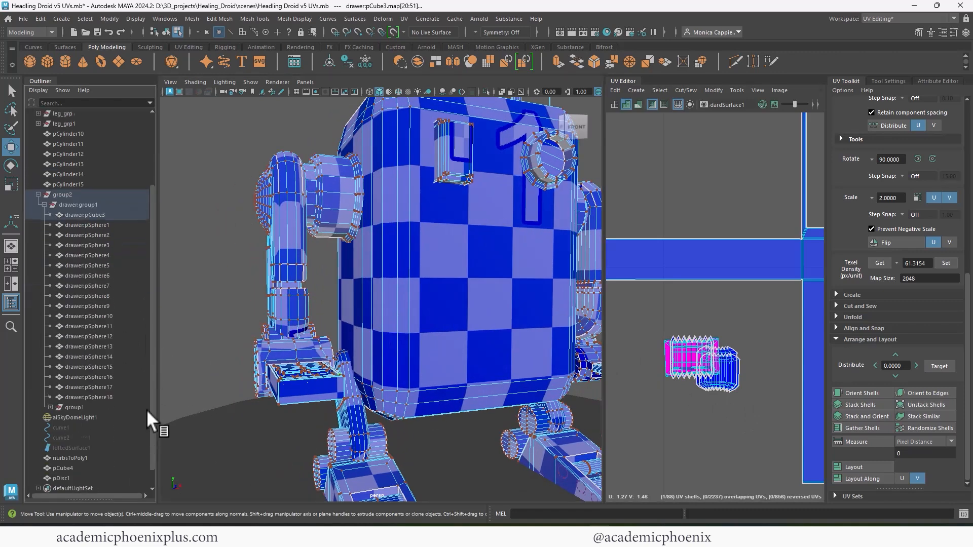
click(74, 417)
right_drag(699, 359, 755, 408)
drag(693, 358, 647, 405)
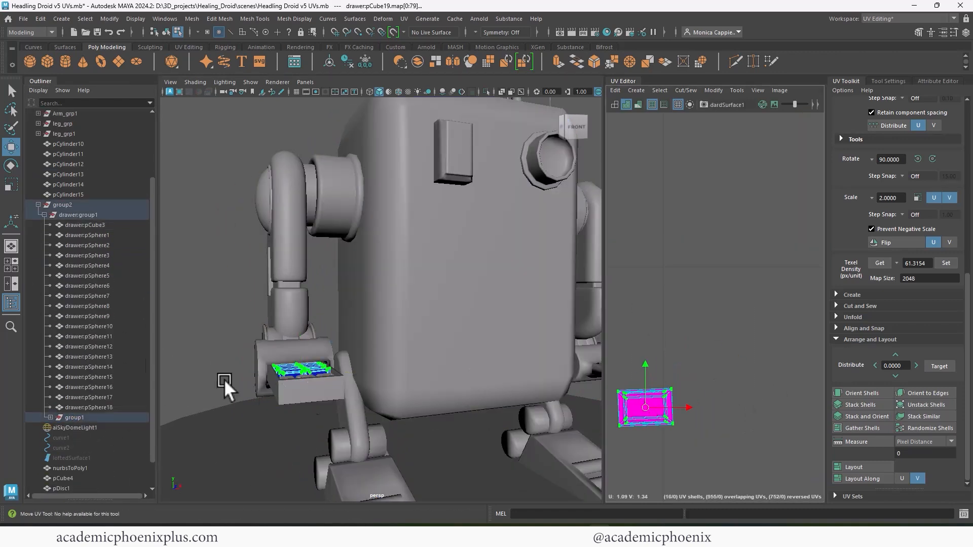
Check which drawer objects own the small overlapping shells and frame drawer:pSphere1 through drawer:pSphere18 in the view
click(62, 205)
scroll(749, 344, up, 1)
scroll(740, 345, up, 2)
right_drag(670, 343, 670, 372)
click(663, 368)
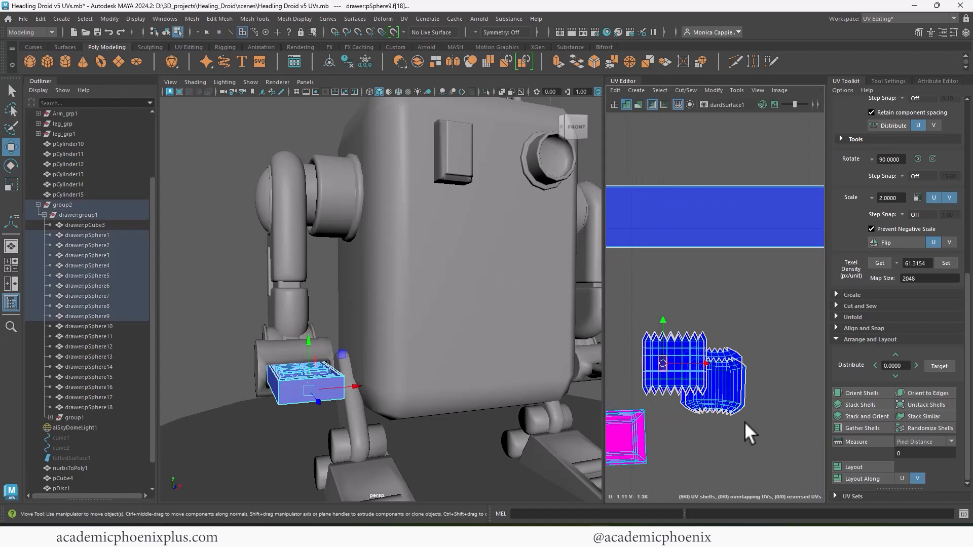
alt+drag(561, 407, 569, 385)
drag(632, 317, 775, 398)
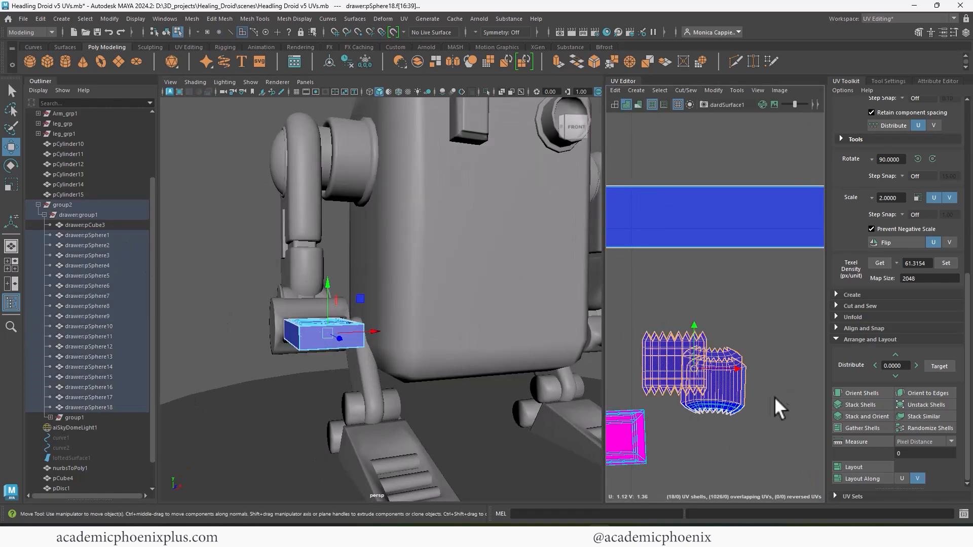
drag(104, 234, 86, 407)
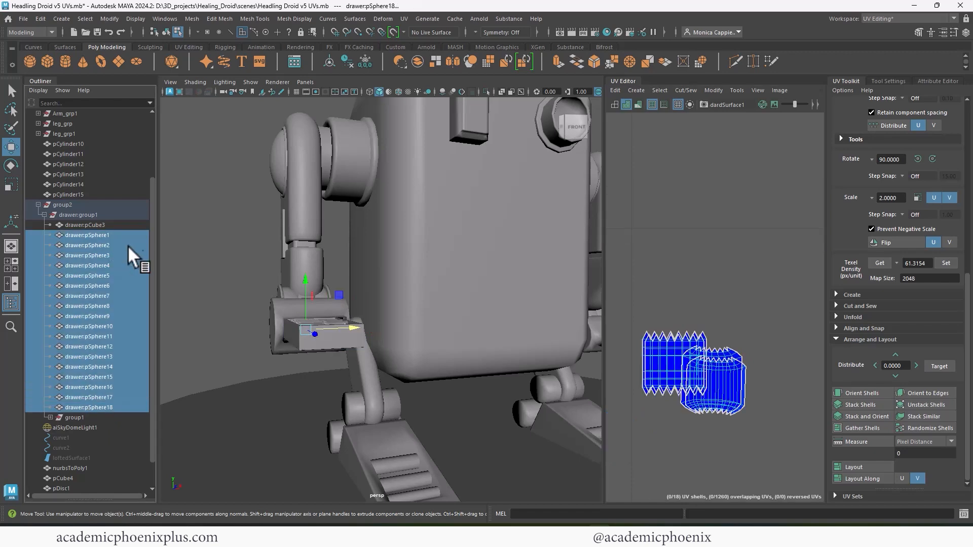
key(f)
Rename the tray mesh drawer:pCube3 as drawer
click(114, 224)
double_click(104, 226)
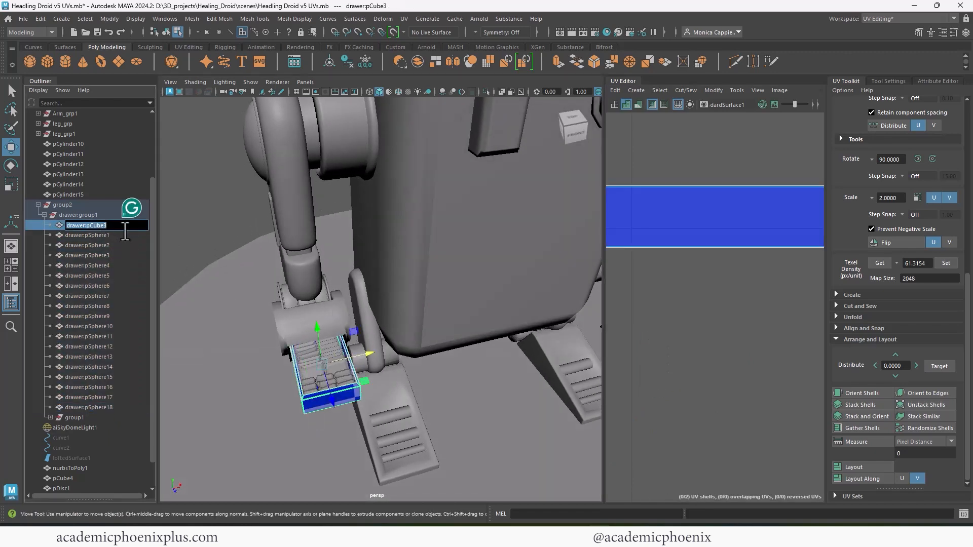
text(drawer)
key(Return)
Group the objects drawer:pSphere1 through drawer:pSphere18 and name the group pills
click(114, 234)
shift+click(101, 407)
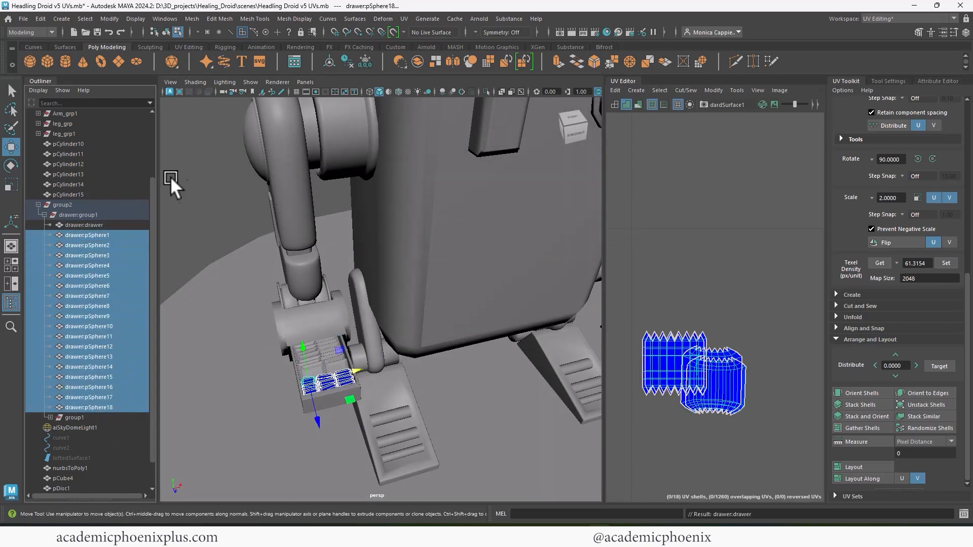
key(ctrl+g)
double_click(62, 325)
text(pills)
key(Return)
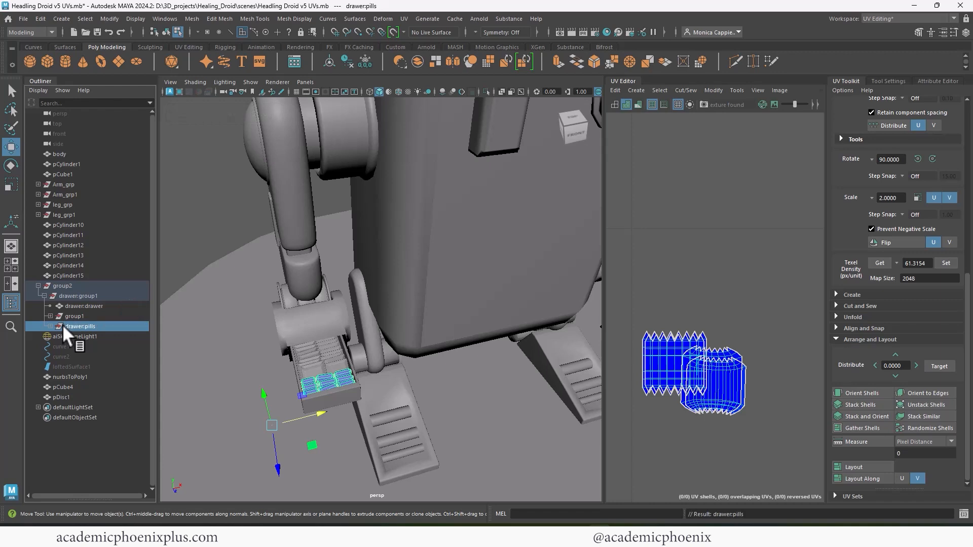
Unfold all UVs of the pills and stack their shells on top of each other
shift+right_click(726, 378)
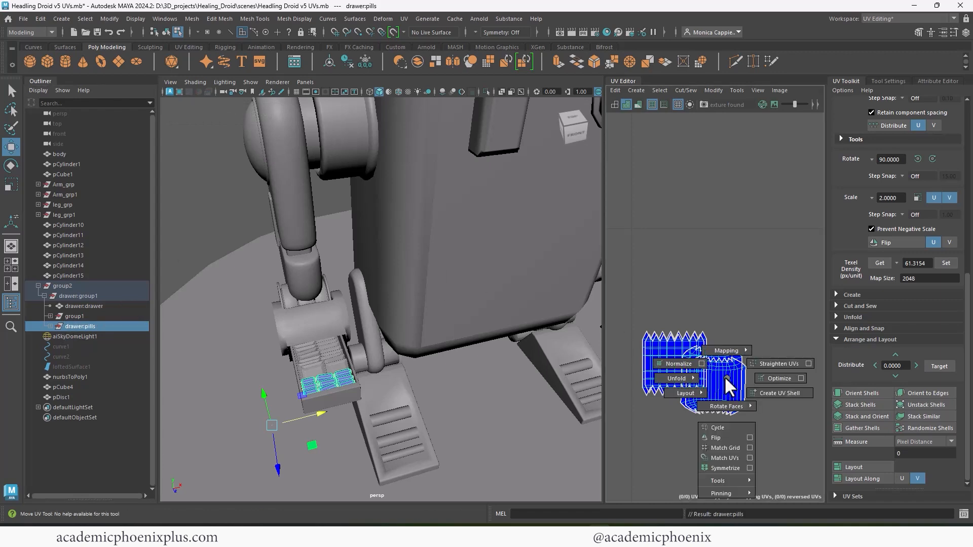
shift+right_drag(725, 376, 699, 376)
ctrl+right_drag(700, 374, 727, 375)
shift+right_drag(728, 318, 667, 318)
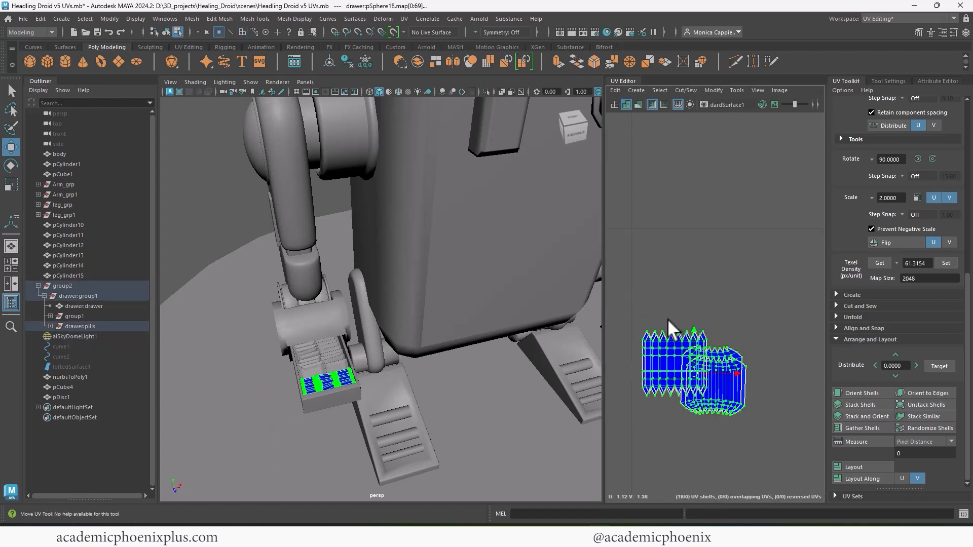
shift+right_drag(716, 371, 643, 333)
shift+right_click(705, 373)
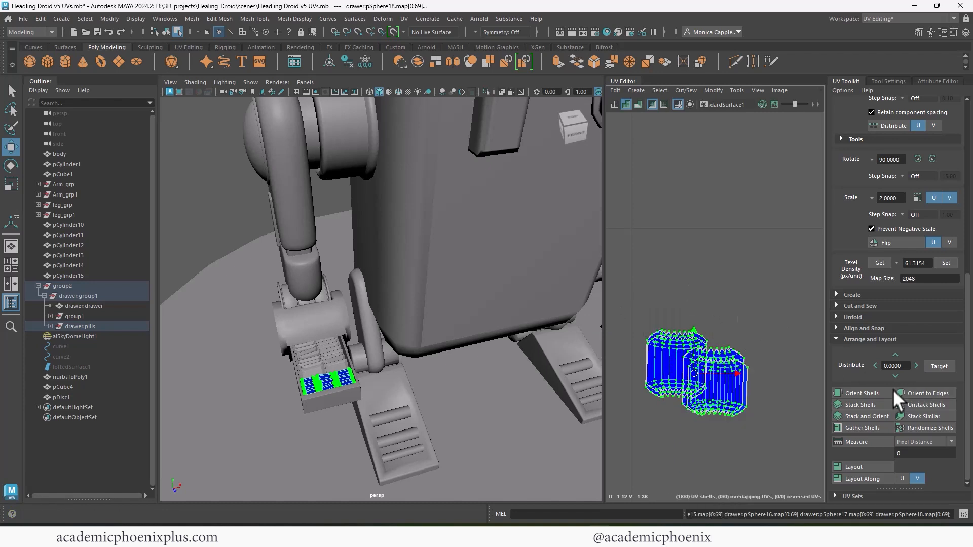
click(875, 405)
Rename the group1 group inside the drawer group as drawer:swabs
click(75, 316)
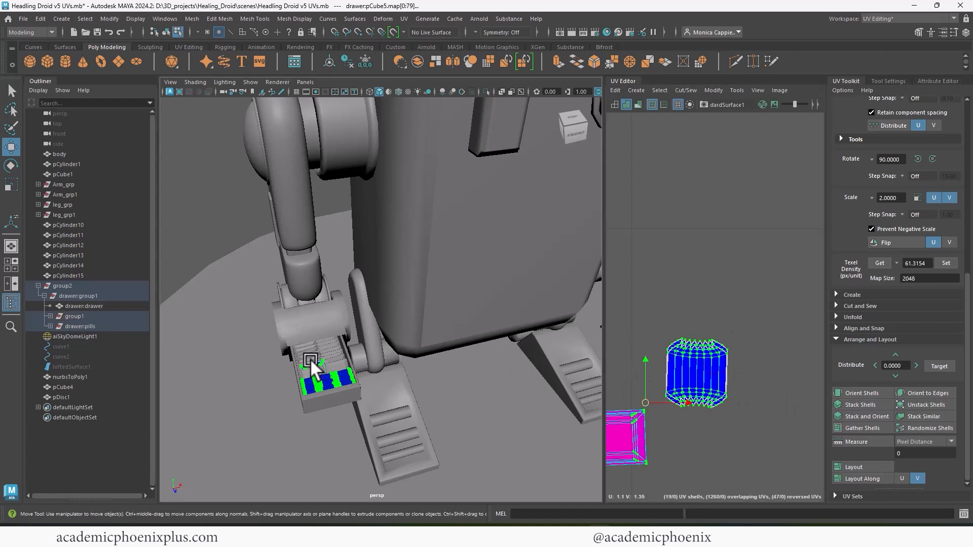
double_click(78, 317)
text(drawer:swabs)
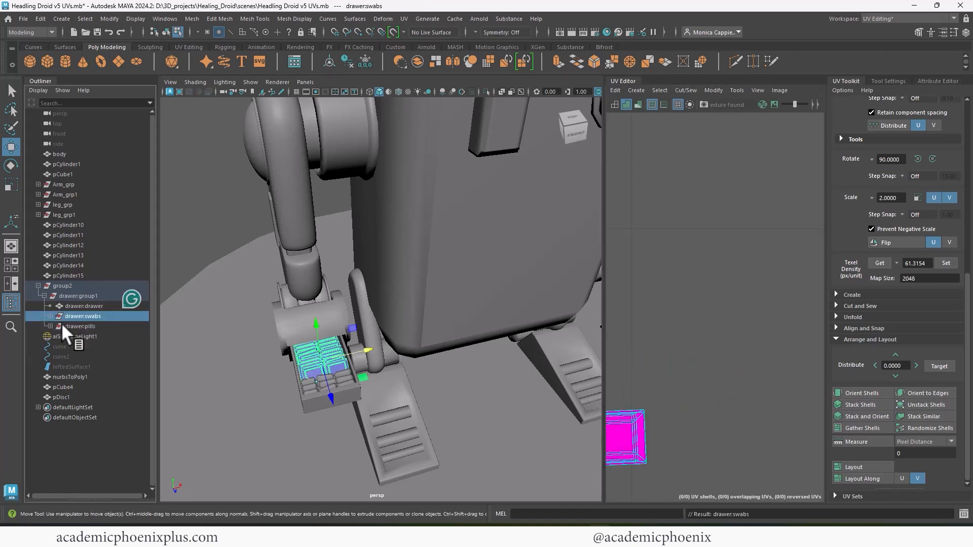
key(Return)
Show all drawer UVs and move the swab and pill stacks onto the outlined rectangle of the cross-shaped shell
click(62, 286)
scroll(750, 363, down, 8)
right_drag(664, 341, 692, 342)
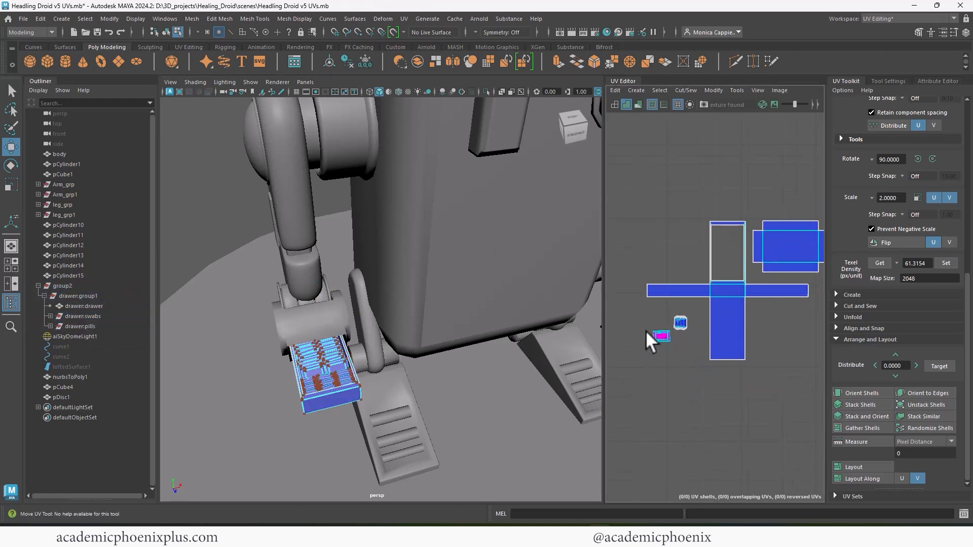
drag(645, 329, 723, 271)
drag(671, 307, 724, 254)
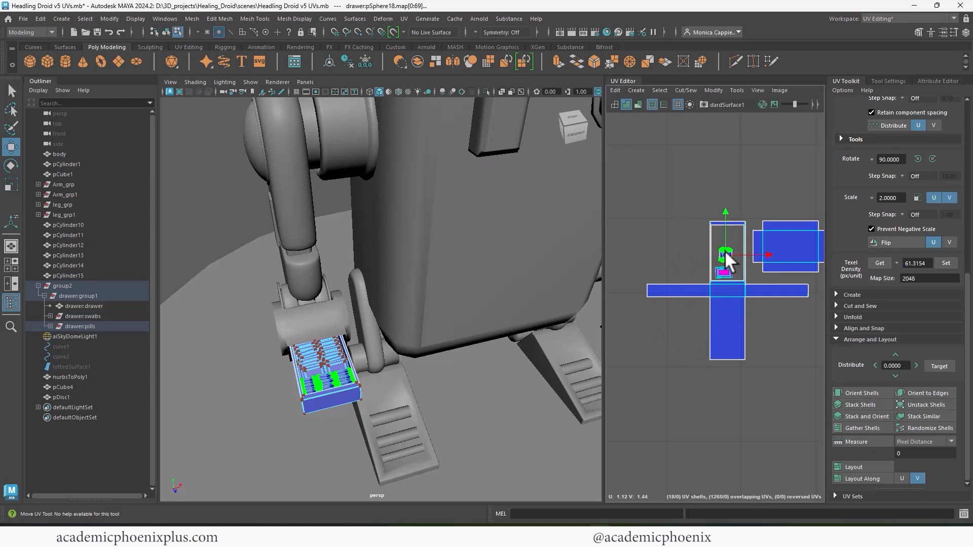
Select all the drawer's UVs and move them down just beside the 0–1 tile
alt+right_drag(743, 289, 616, 223)
drag(801, 378, 519, 250)
alt+middle_drag(756, 330, 776, 220)
drag(773, 223, 770, 276)
alt+right_drag(456, 274, 326, 280)
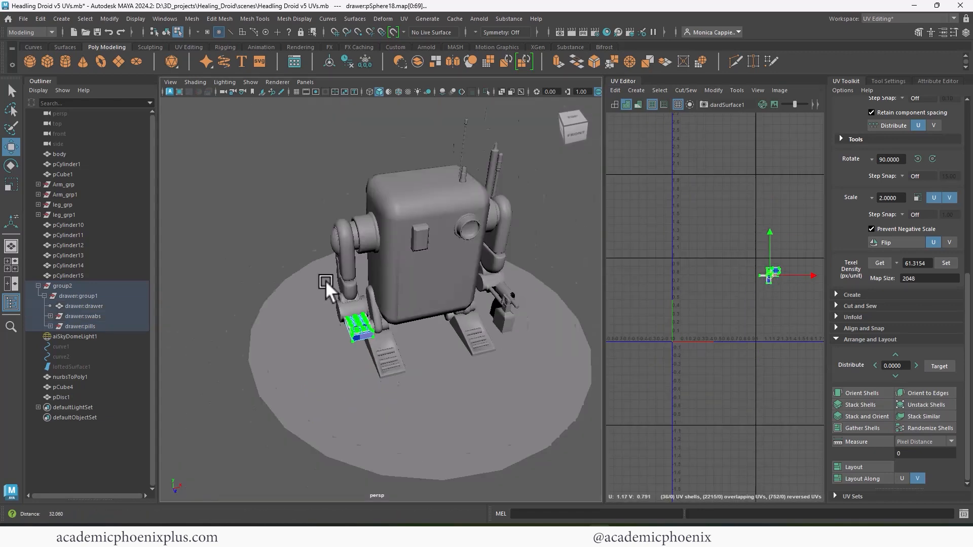
Select the whole droid without the ground disc and enable UV shell selection for the drawer shells beside the layout
alt+drag(326, 281, 317, 239)
right_drag(440, 288, 478, 254)
drag(289, 137, 545, 401)
ctrl+click(545, 387)
alt+right_drag(735, 298, 834, 357)
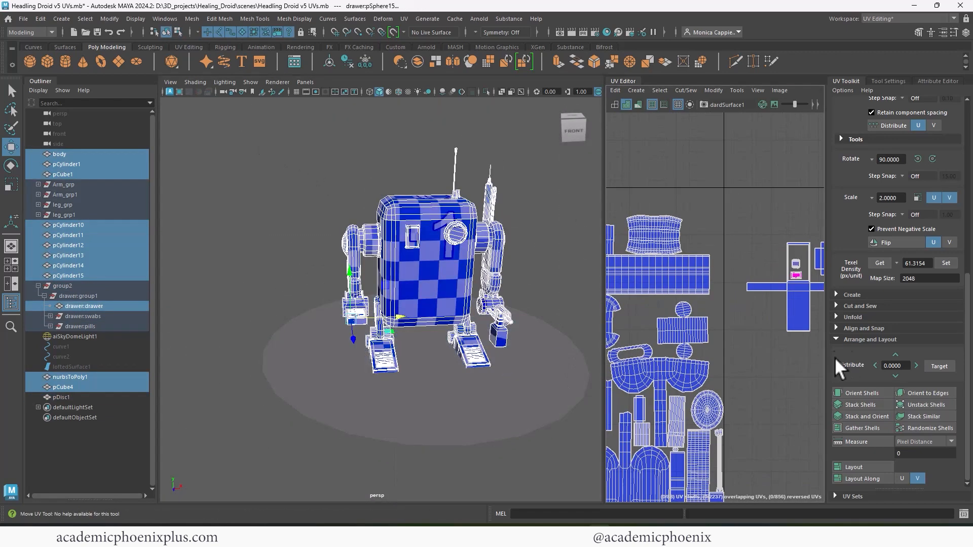
alt+middle_drag(791, 319, 770, 343)
alt+right_drag(771, 343, 741, 310)
alt+middle_drag(741, 309, 723, 305)
right_drag(751, 319, 790, 316)
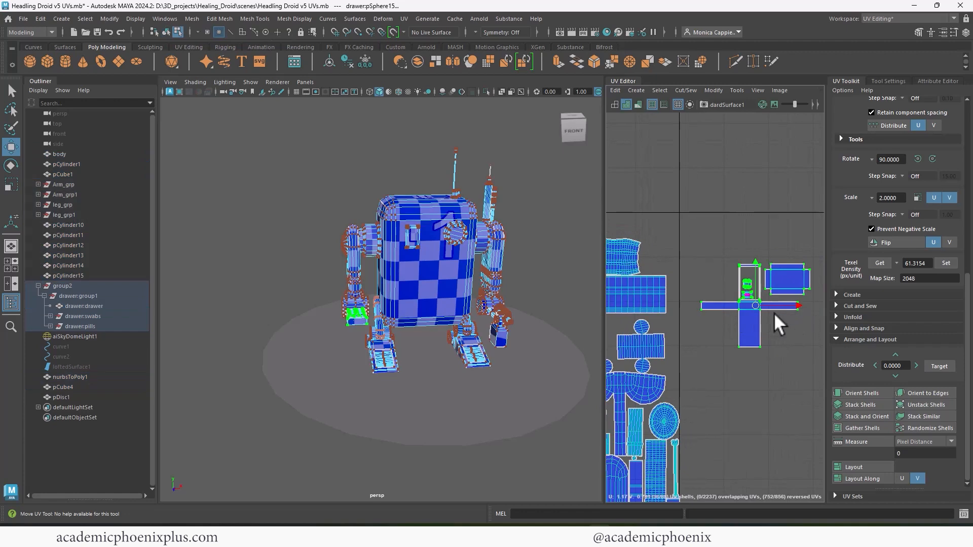
Move the stacked pill shells into a free gap in the 0–1 layout and enlarge them
mouse_move(748, 309)
alt+middle_down()
mouse_move(812, 267)
mouse_move(786, 302)
mouse_move(745, 317)
alt+middle_up()
drag(765, 290, 669, 209)
alt+middle_drag(697, 313, 781, 332)
key(r)
mouse_move(755, 225)
mouse_down()
mouse_move(786, 276)
mouse_move(757, 234)
mouse_move(767, 232)
mouse_up()
key(w)
Move the drawer's box shell into the free space near the upper edge of the 0–1 tile
alt+right_drag(760, 255, 895, 284)
alt+middle_drag(774, 152, 751, 253)
drag(720, 235, 664, 272)
alt+right_drag(666, 273, 624, 281)
alt+middle_drag(623, 282, 747, 366)
alt+right_drag(747, 366, 765, 287)
key(r)
click(651, 287)
key(w)
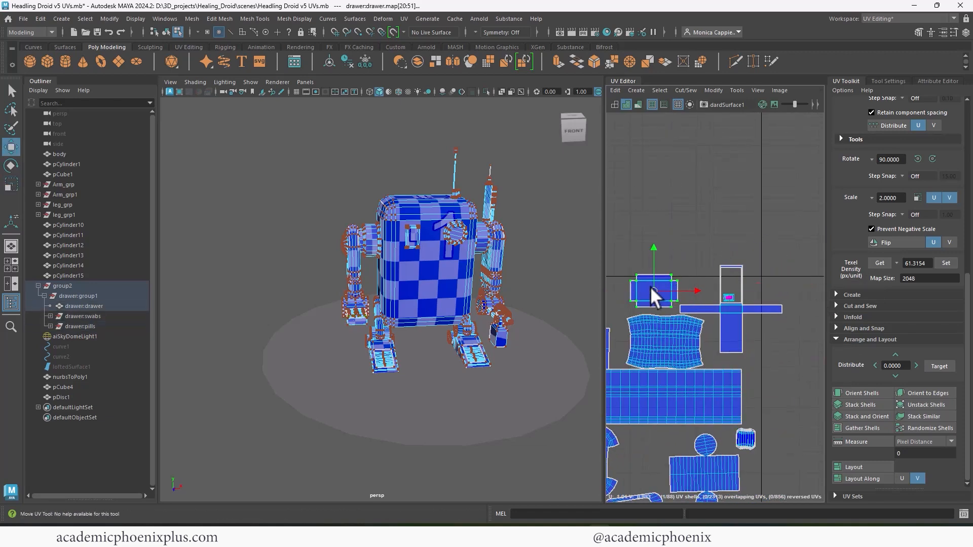
mouse_move(650, 286)
alt+middle_down()
mouse_move(695, 288)
mouse_move(668, 290)
alt+middle_up()
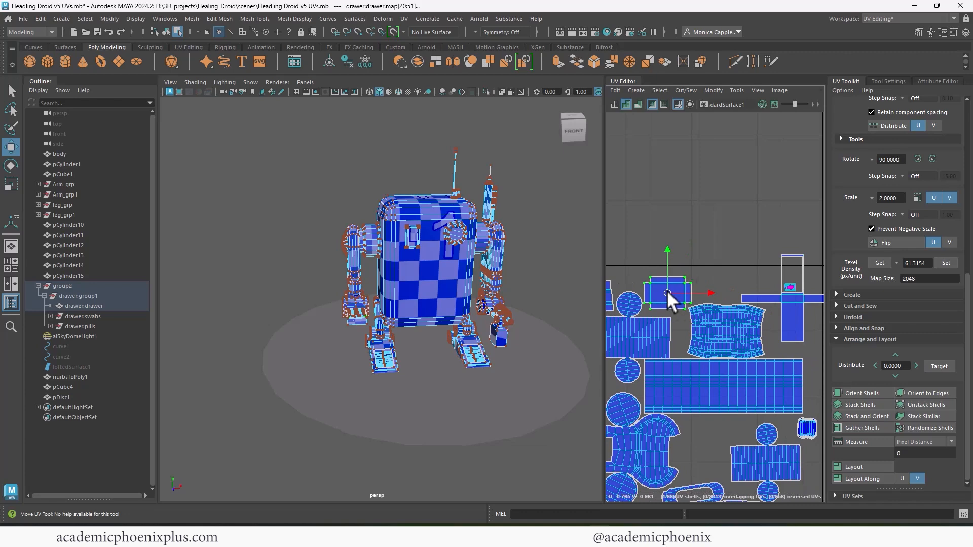
Cut the drawer's cross-shaped shell along the edge separating the outlined rectangle from the rest
alt+middle_drag(724, 320, 653, 325)
alt+right_drag(654, 325, 830, 324)
right_drag(700, 311, 693, 293)
alt+middle_drag(694, 293, 715, 306)
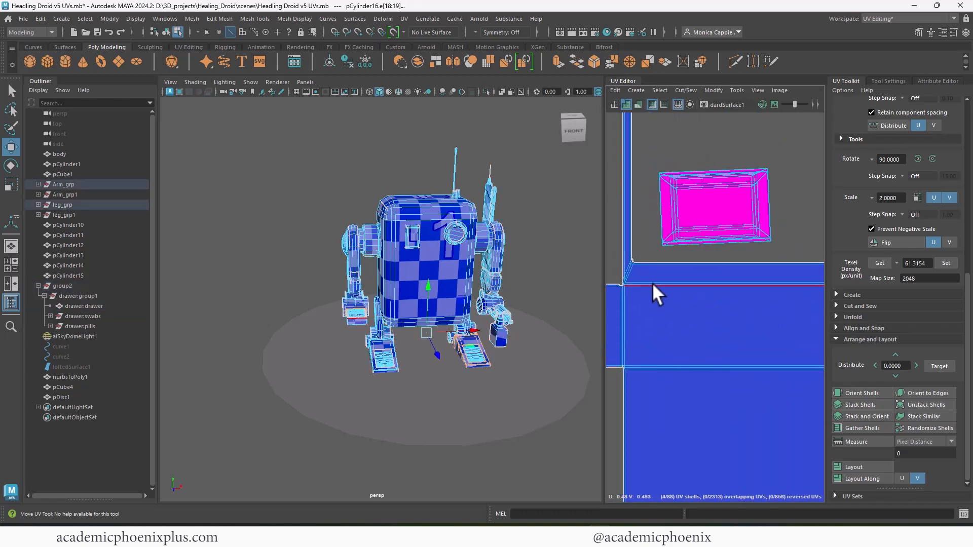
click(657, 285)
shift+right_drag(673, 290, 660, 303)
alt+right_drag(775, 317, 671, 315)
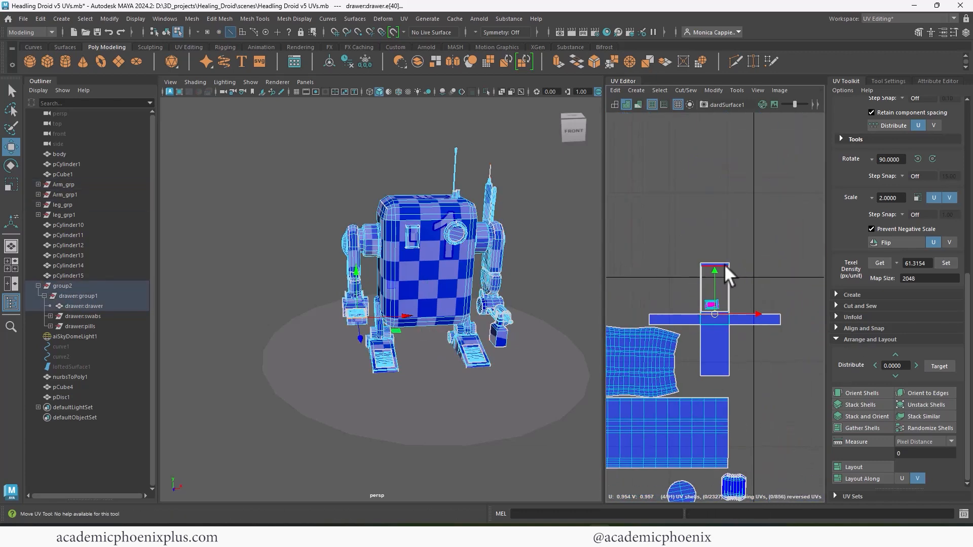
Rotate the cut-off rectangular drawer shell by -90 degrees and place it beside the box shell at the tile's upper edge
right_drag(725, 264, 726, 284)
click(729, 282)
drag(714, 289, 666, 284)
shift+right_drag(672, 299, 705, 329)
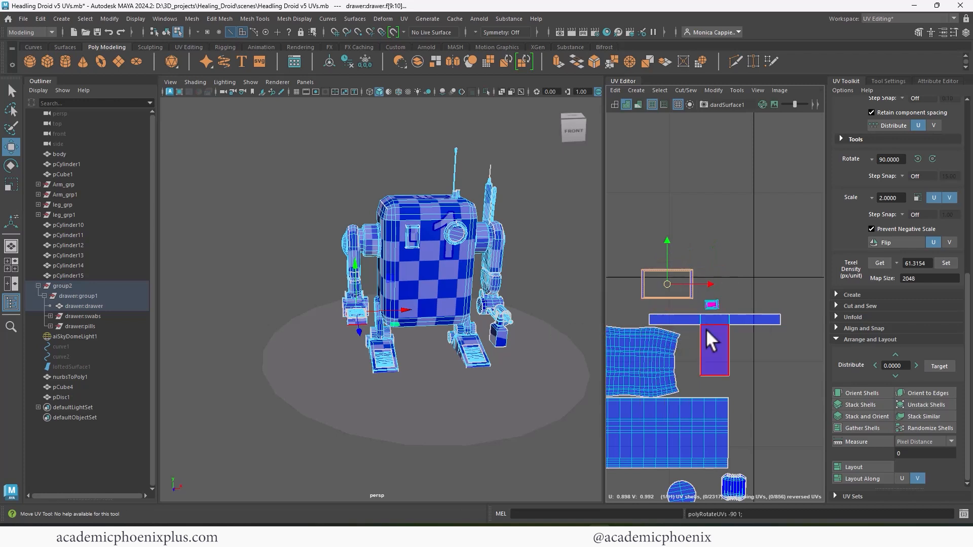
drag(667, 283, 637, 297)
Move the drawer's remaining T-shaped shell into the 0–1 layout below the long rectangular shell
alt+middle_drag(636, 295, 689, 282)
alt+right_drag(712, 293, 690, 301)
click(699, 312)
mouse_move(698, 311)
mouse_down()
mouse_move(712, 305)
mouse_move(696, 264)
mouse_move(737, 318)
mouse_move(719, 303)
mouse_move(701, 312)
mouse_up()
key(g)
key(g)
key(g)
key(g)
alt+right_drag(704, 315, 683, 323)
alt+middle_drag(689, 320, 712, 318)
drag(731, 309, 692, 394)
alt+right_drag(692, 386, 637, 299)
alt+middle_drag(637, 286, 695, 260)
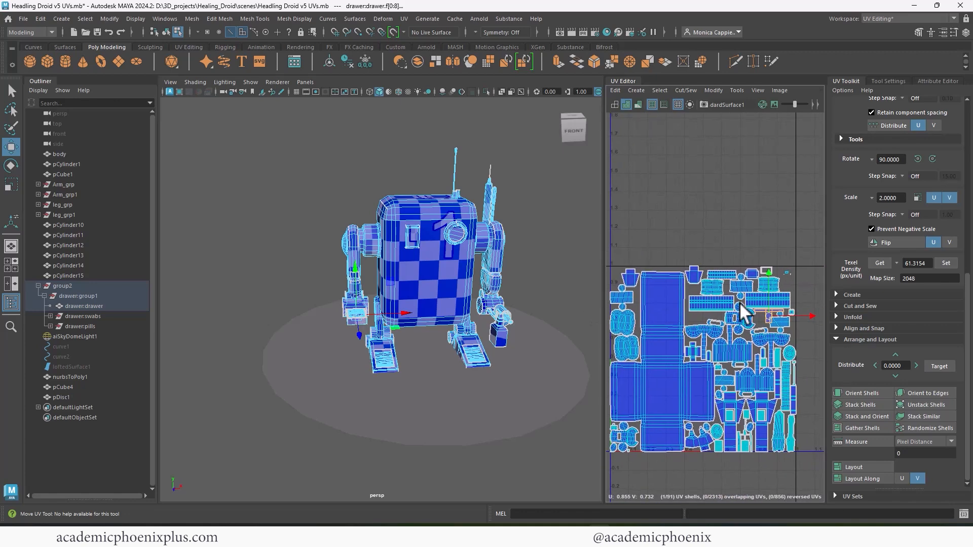
Shift the leg cylinder shell aside and fit the T-shaped drawer shell directly under the long rectangular shell
alt+right_drag(741, 303, 780, 312)
alt+middle_drag(780, 325, 669, 340)
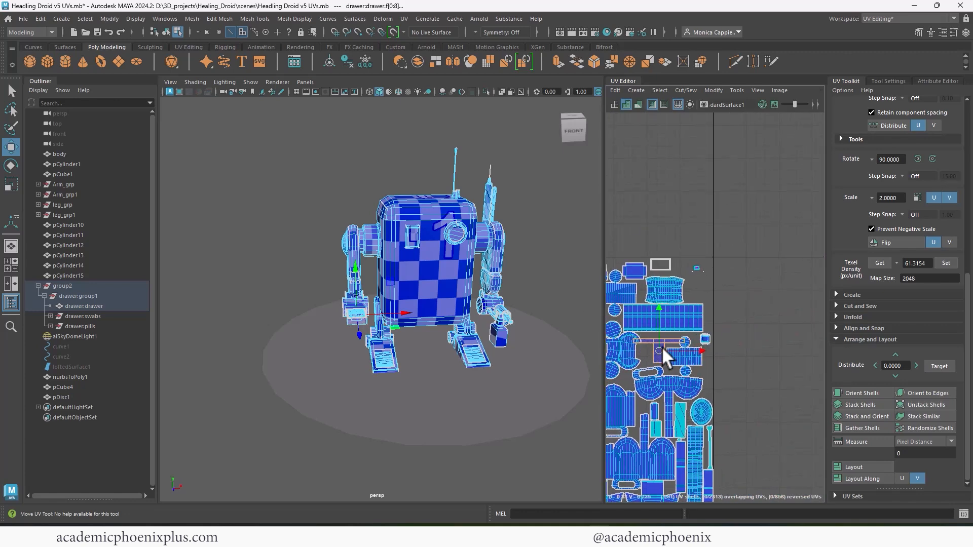
alt+right_drag(662, 346, 740, 349)
click(701, 348)
drag(701, 349, 718, 349)
alt+middle_drag(717, 348, 733, 348)
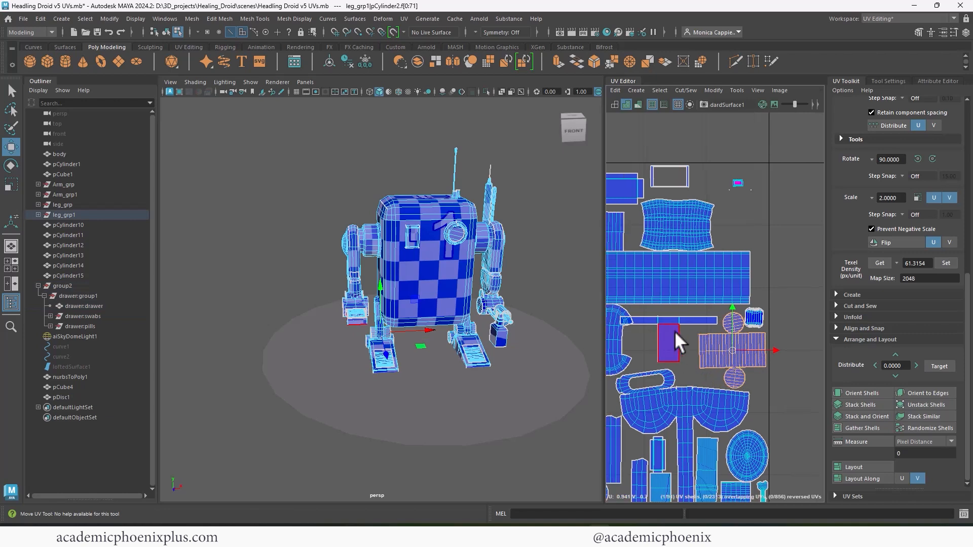
click(671, 335)
drag(669, 337, 681, 328)
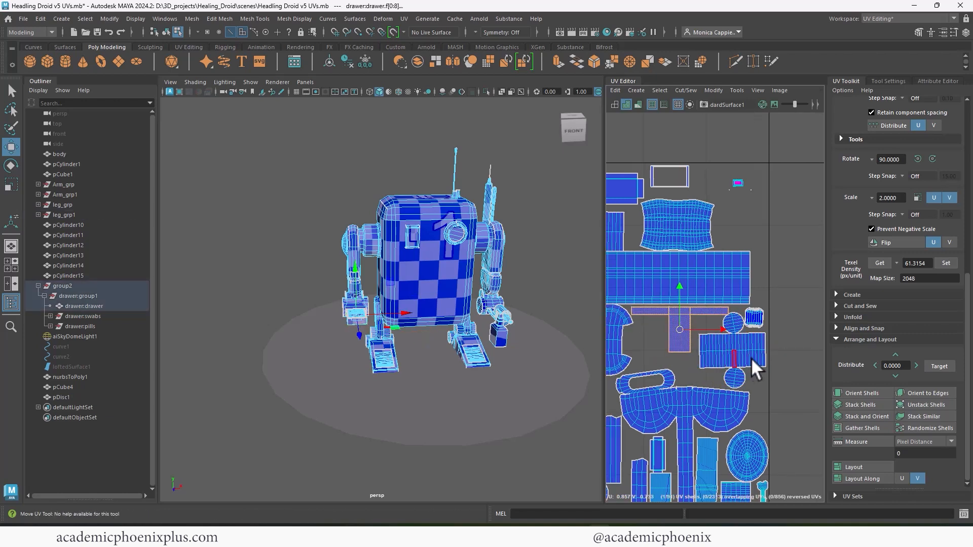
Enlarge the stacked swab shells and place them beside the outlined rectangular shell at the tile's upper edge
alt+right_drag(697, 342, 755, 350)
alt+middle_drag(669, 311, 718, 340)
drag(745, 238, 801, 255)
key(r)
key(w)
drag(768, 255, 733, 250)
Select the whole droid without the ground disc and review the complete UV layout in the 0–1 tile
right_drag(497, 242, 536, 221)
drag(309, 135, 512, 402)
shift+click(512, 402)
alt+right_drag(760, 304, 669, 307)
alt+middle_drag(669, 308, 750, 246)
alt+right_drag(750, 246, 643, 245)
alt+middle_drag(689, 303, 712, 245)
scroll(679, 257, up, 10)
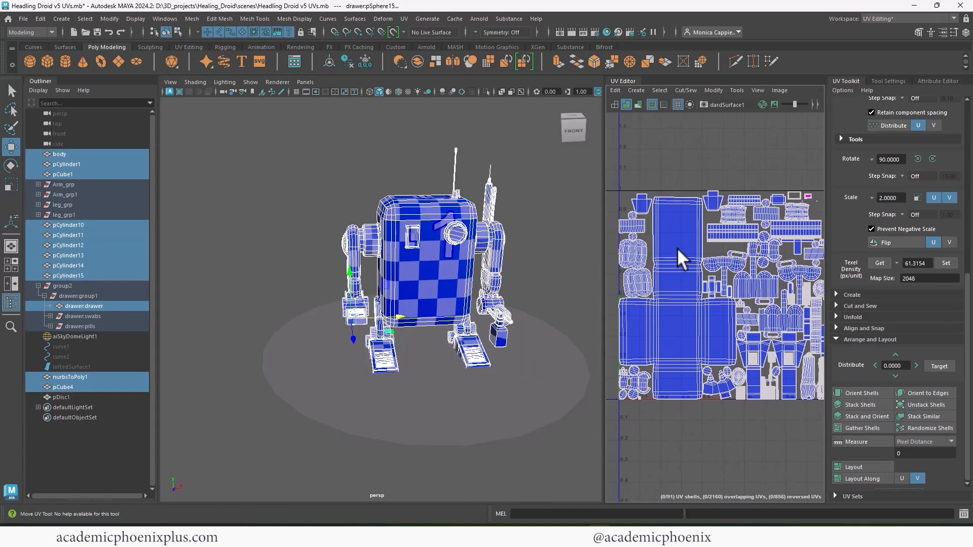
Widen the UV editor view and display the checker pattern on the droid's UV shells
alt+right_drag(711, 409, 735, 274)
alt+middle_drag(735, 275, 698, 319)
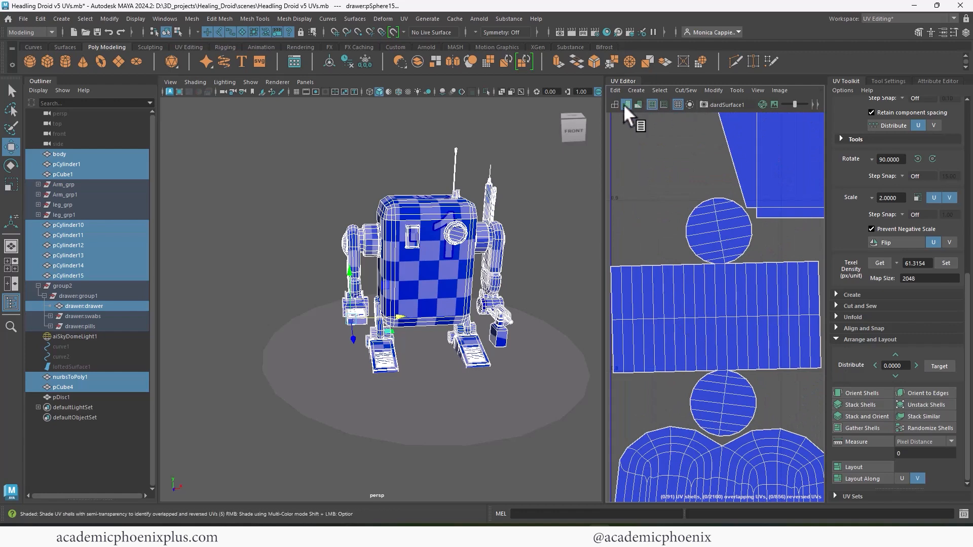
drag(605, 222, 507, 223)
click(681, 104)
Nudge the leg cylinder shell with its two round caps inward from the tile's left edge and shift the tapered shell above it slightly upward
alt+right_drag(697, 231, 543, 240)
alt+middle_drag(543, 239, 526, 236)
right_drag(664, 305, 622, 291)
click(652, 294)
drag(659, 289, 662, 288)
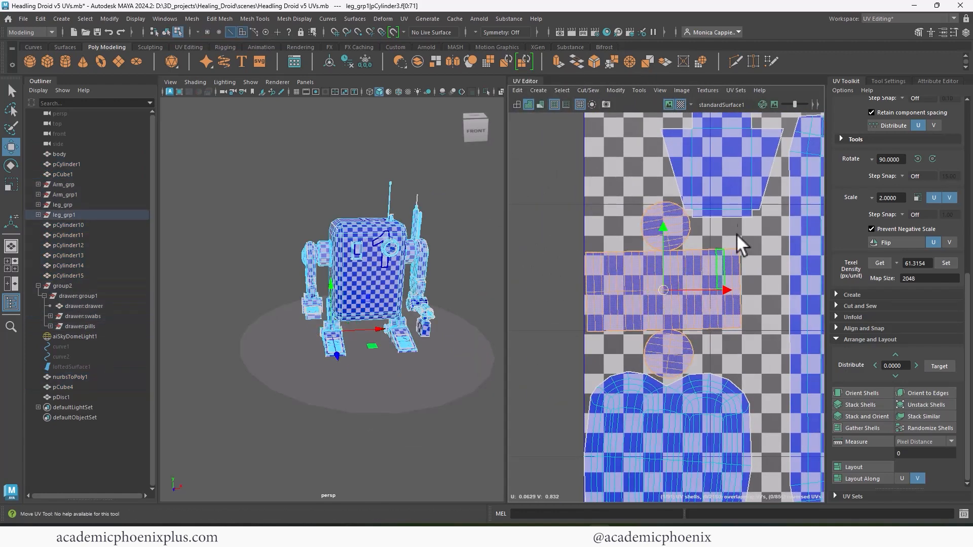
alt+middle_drag(737, 233, 682, 373)
click(675, 303)
drag(673, 302, 667, 292)
Move the cylinder shell and the rounded shell below it slightly further inward from the 0–1 tile's left edge
alt+middle_drag(671, 337, 689, 262)
click(631, 346)
drag(628, 354, 633, 353)
alt+middle_drag(673, 429, 663, 159)
click(634, 287)
drag(626, 255, 634, 254)
Nudge the shell cluster in the tile's lower-left corner inward from the edge, then shift the small rectangular shell beside it slightly right
alt+right_drag(702, 352, 644, 313)
alt+middle_drag(687, 434, 629, 81)
alt+right_drag(690, 291, 654, 271)
alt+middle_drag(693, 343, 712, 252)
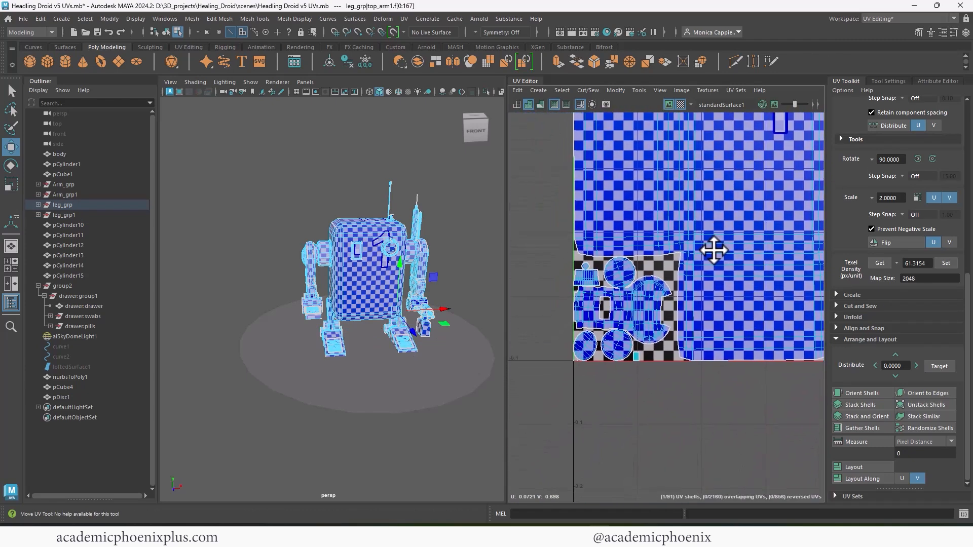
alt+right_drag(624, 235, 664, 243)
alt+middle_drag(664, 244, 714, 242)
click(645, 241)
shift+click(584, 251)
shift+click(584, 362)
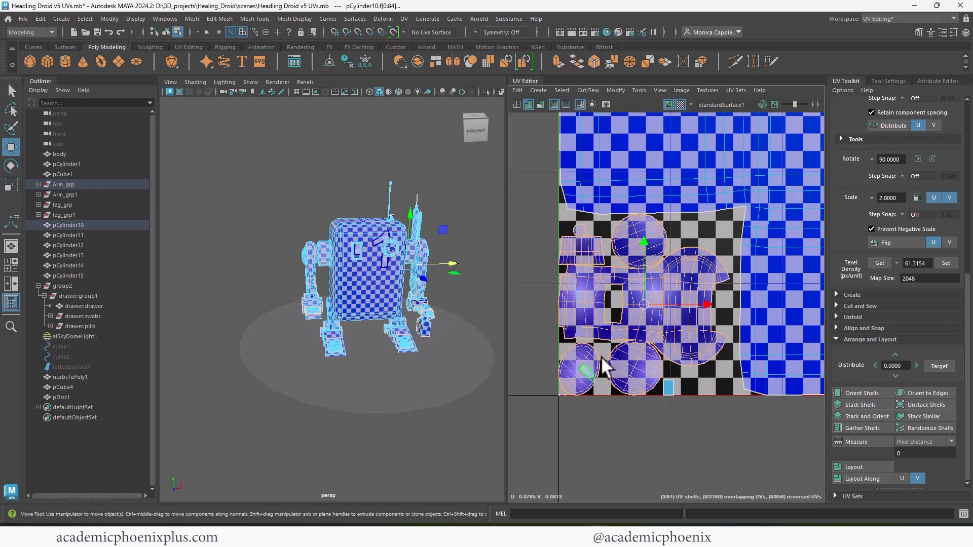
drag(707, 301, 710, 300)
click(667, 388)
drag(667, 388, 678, 385)
Select the small stacked swab shells near the tile's upper-right corner and move them slightly right
alt+middle_drag(759, 295, 659, 299)
alt+middle_drag(750, 300, 583, 309)
alt+middle_drag(775, 310, 633, 302)
alt+middle_drag(718, 303, 598, 303)
alt+right_drag(705, 317, 670, 306)
alt+middle_drag(670, 305, 703, 329)
click(728, 183)
key(r)
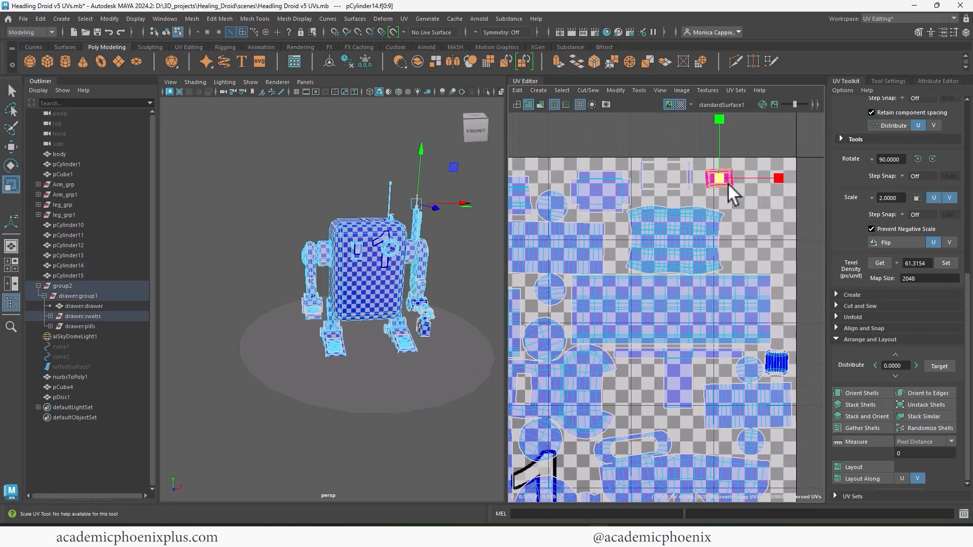
key(w)
mouse_move(719, 178)
mouse_down()
mouse_move(744, 178)
mouse_move(727, 179)
mouse_up()
Return to object selection, clear the selection and examine the checker pattern across the finished droid
alt+middle_drag(641, 280, 698, 268)
alt+right_drag(578, 266, 502, 215)
right_drag(370, 247, 420, 219)
click(457, 259)
mouse_move(458, 261)
alt+mouse_down()
mouse_move(439, 242)
mouse_move(443, 251)
alt+mouse_up()
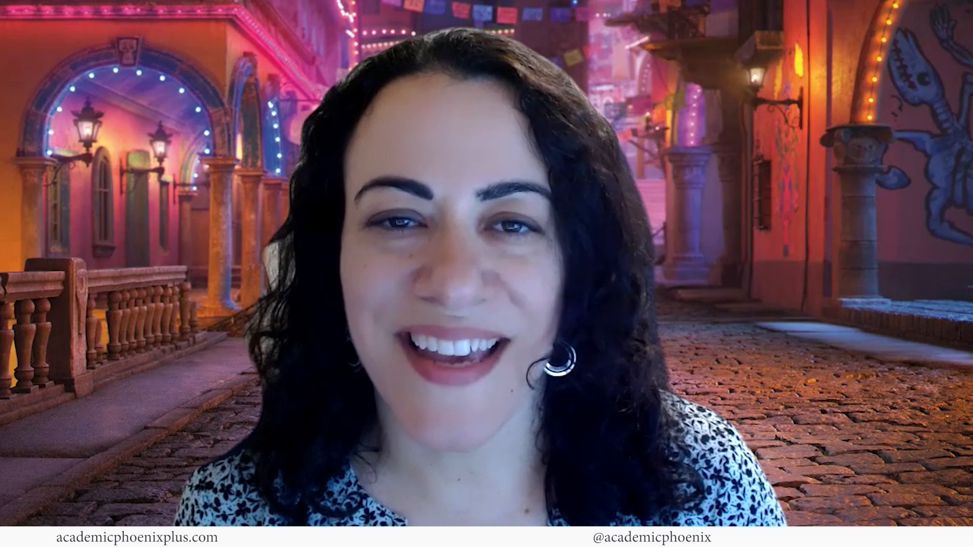